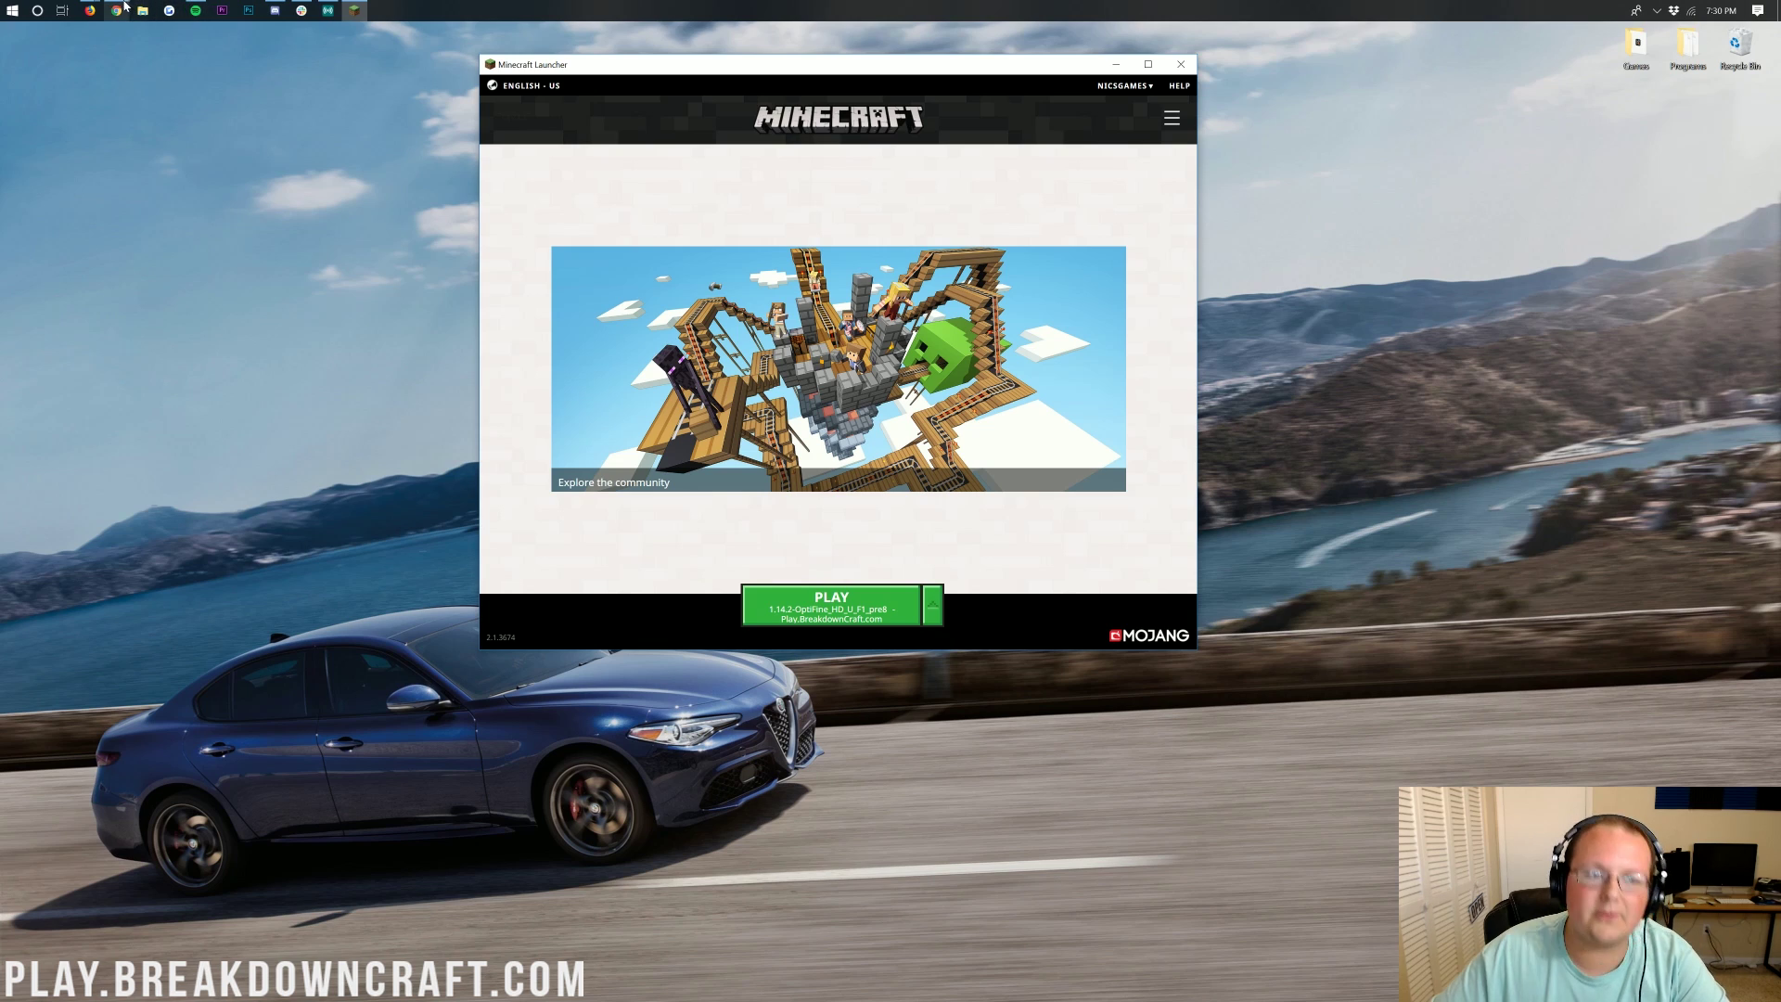
- Bring the Optifine install article forward, scroll its steps, return to the top, then minimize Chrome
mouse_move(121, 7)
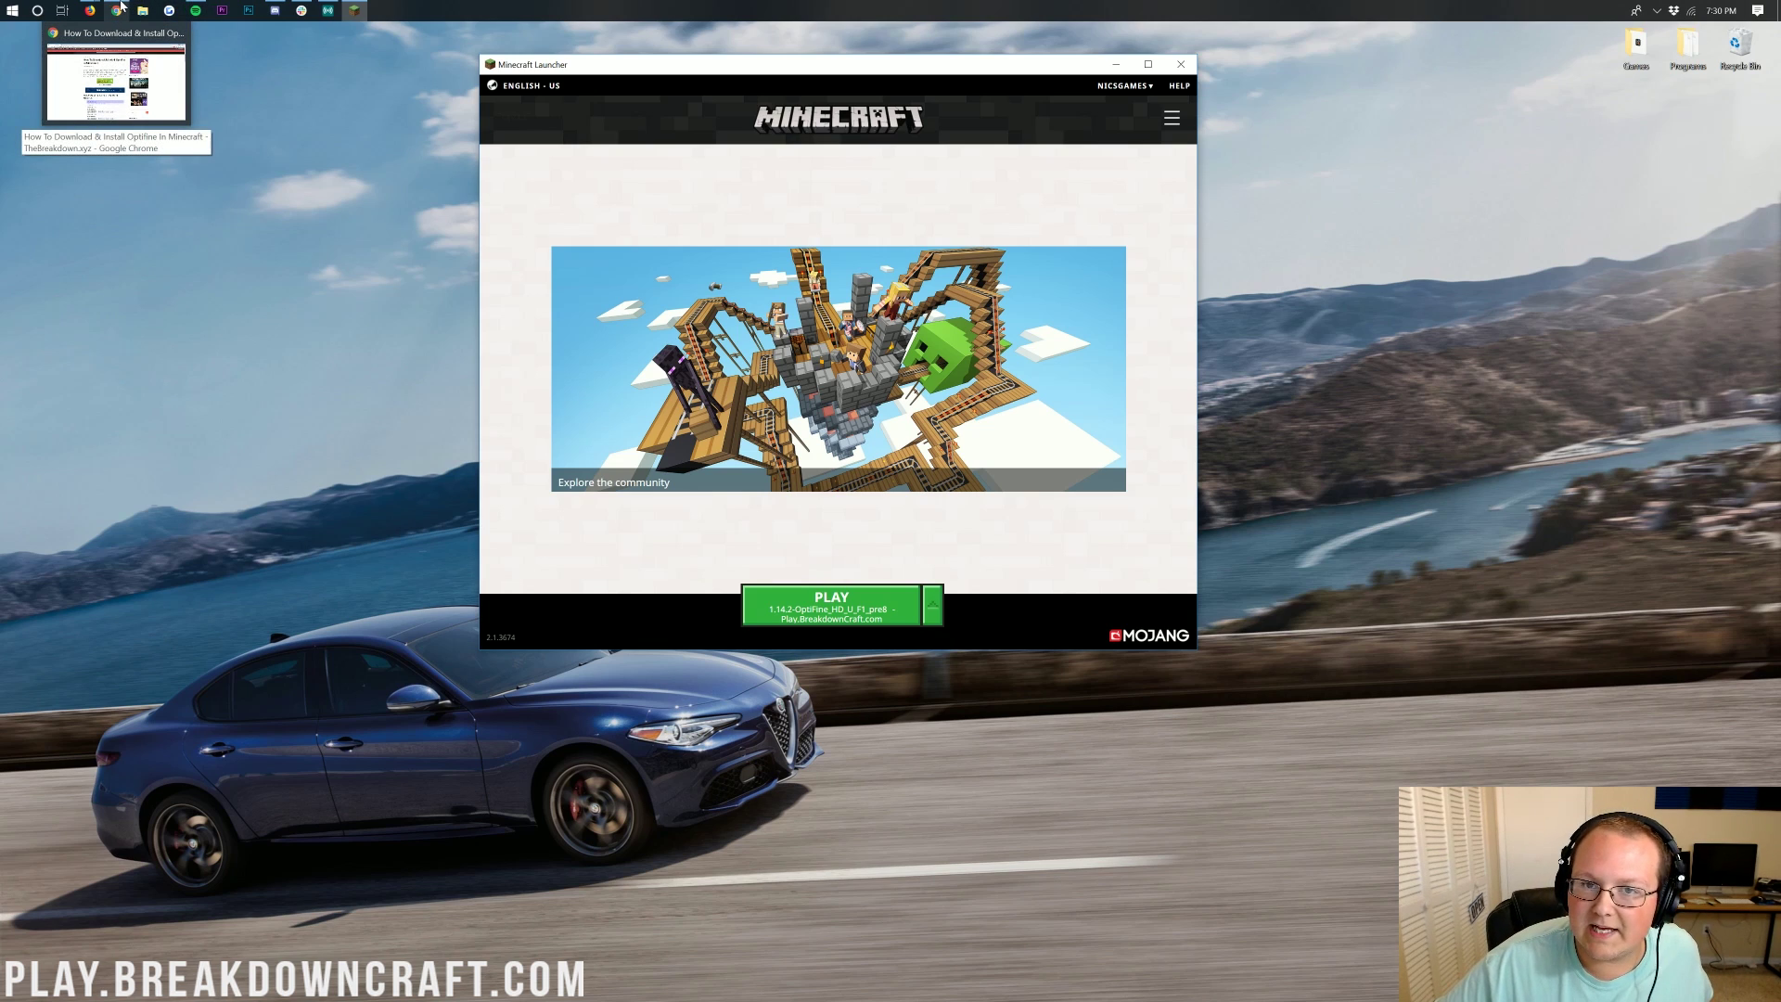
left_click(119, 10)
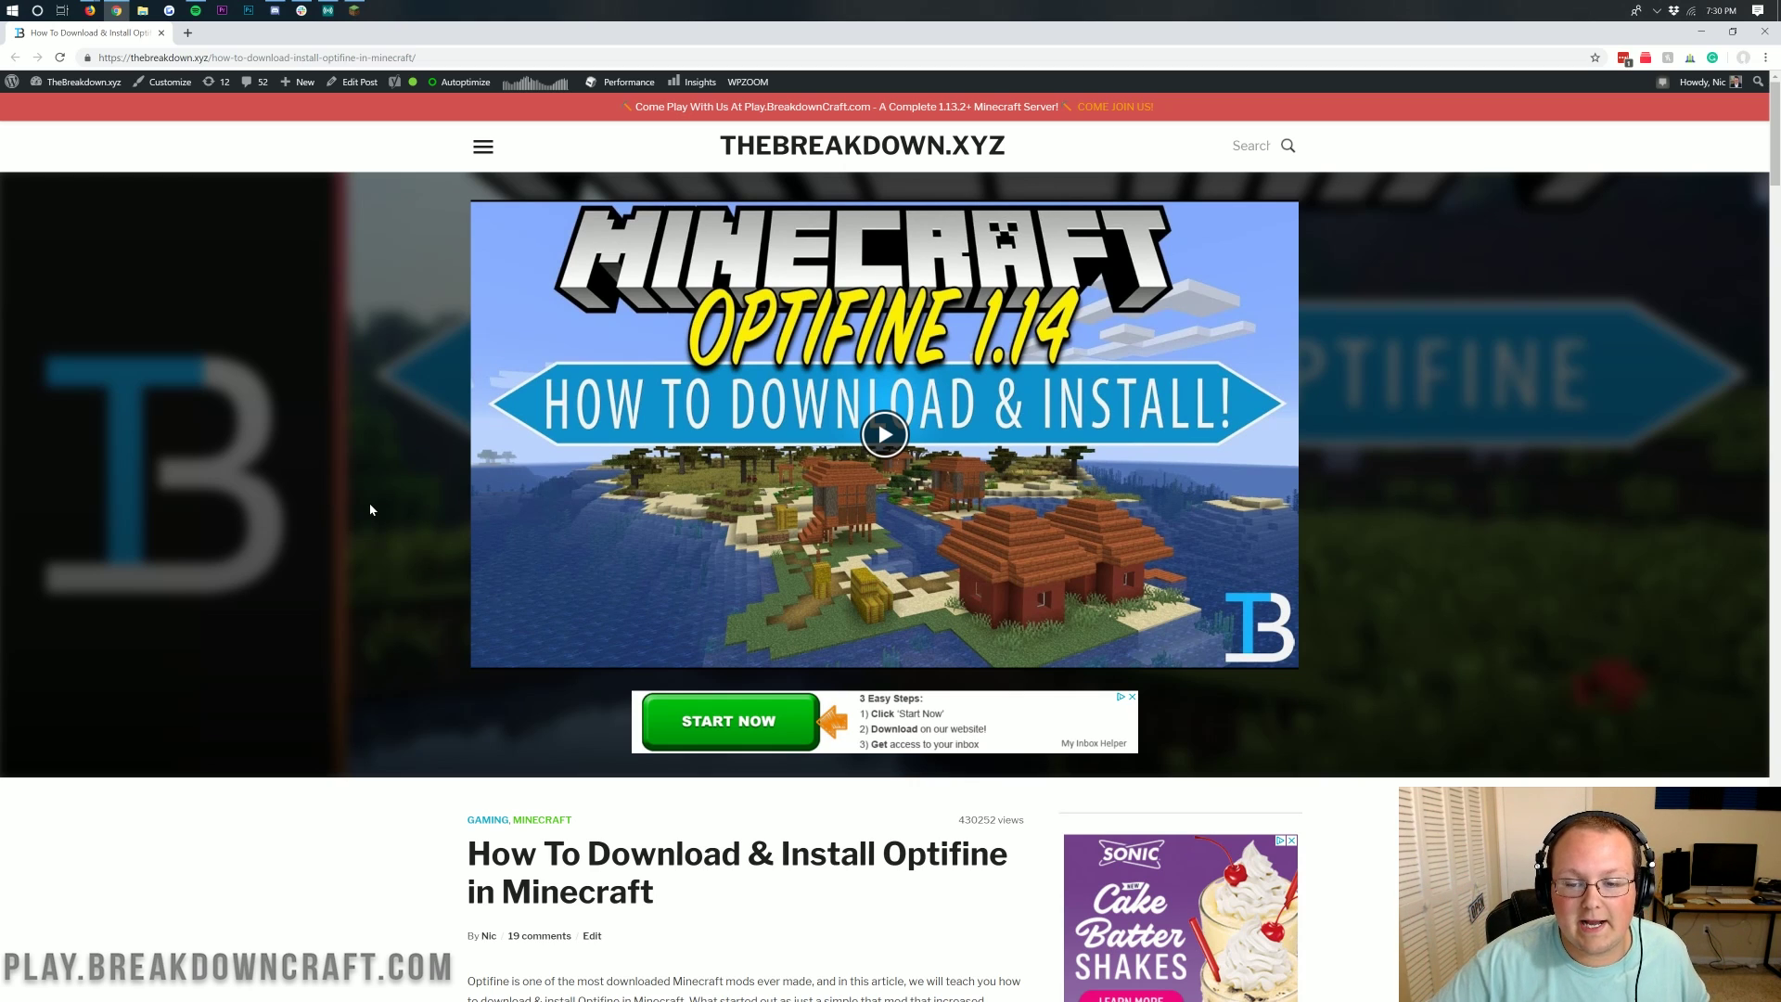
scroll(370, 509, "down", 5)
scroll(456, 519, "down", 6)
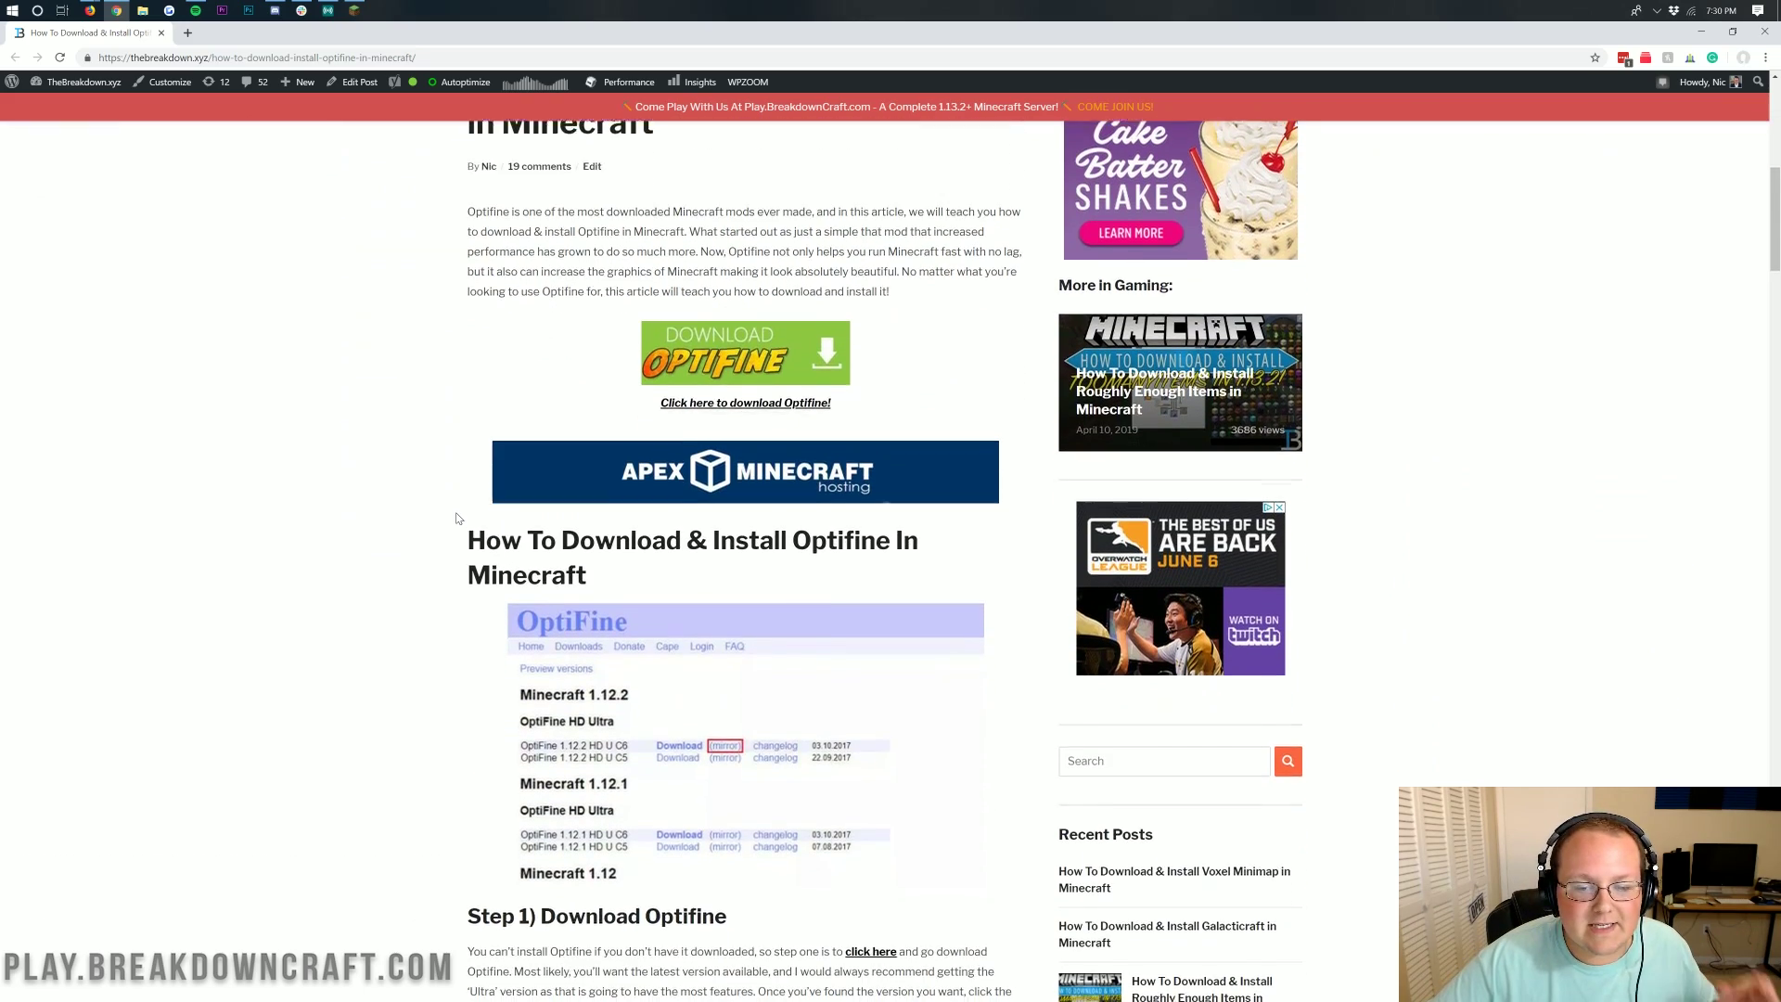
scroll(456, 519, "down", 4)
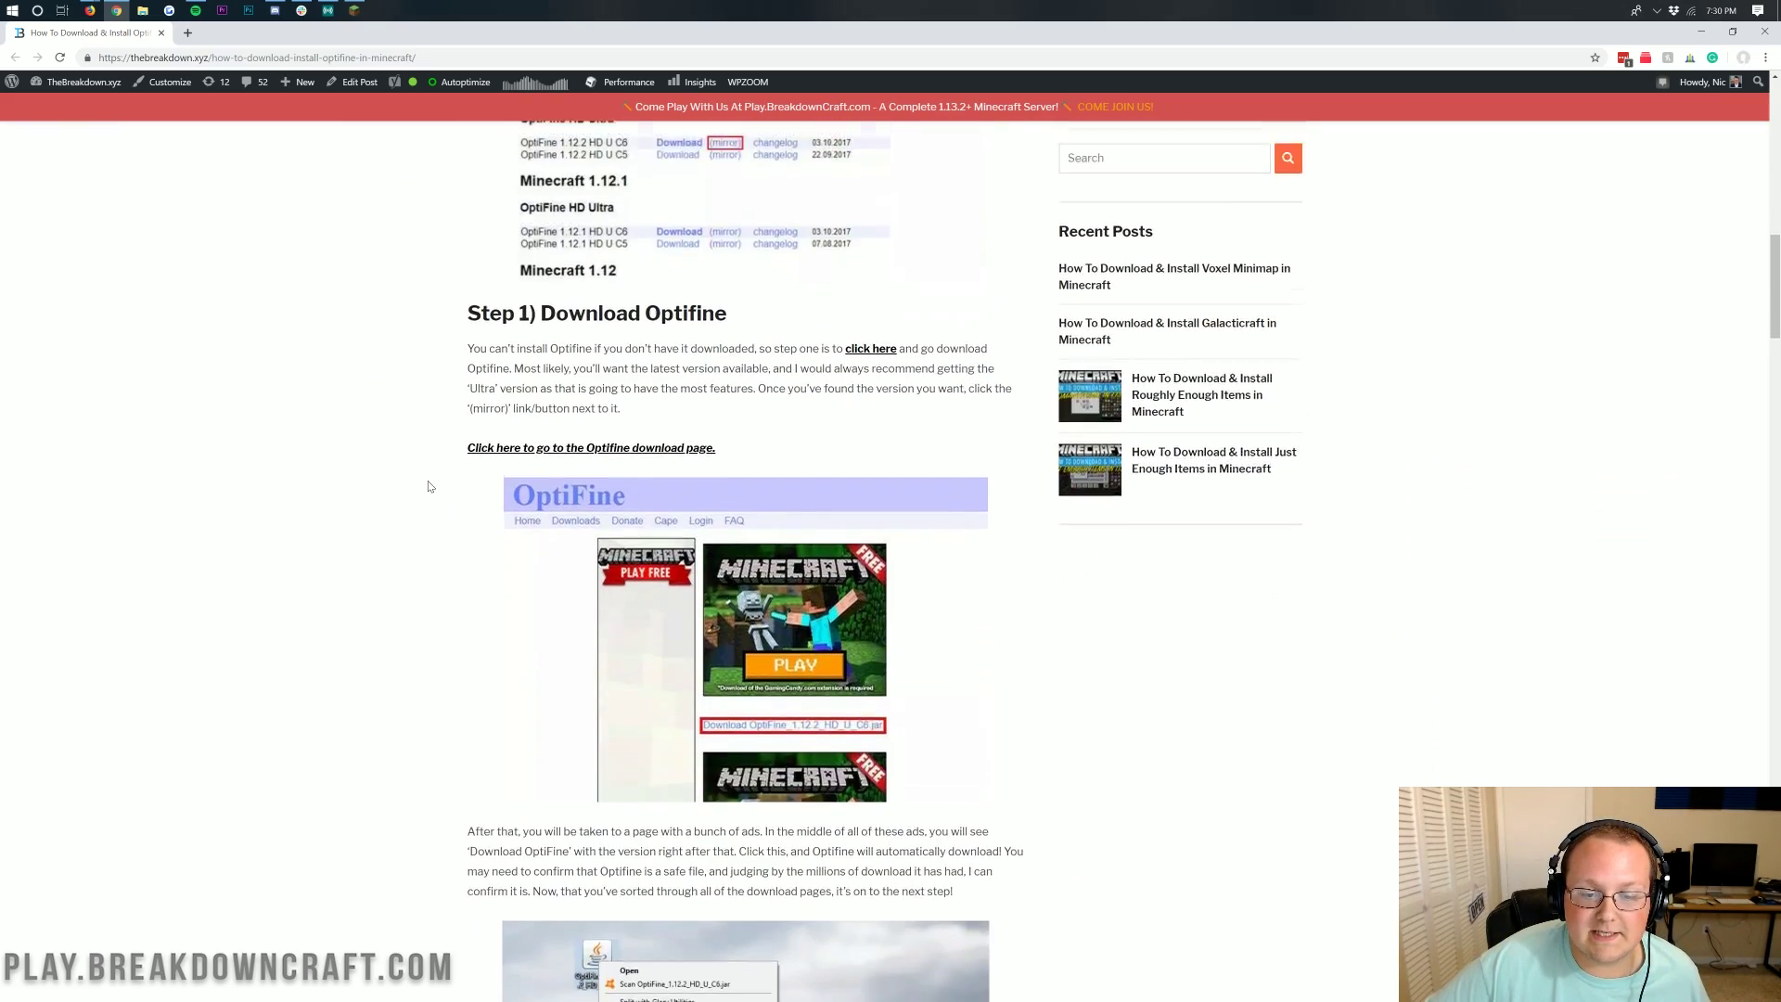
scroll(426, 485, "up", 15)
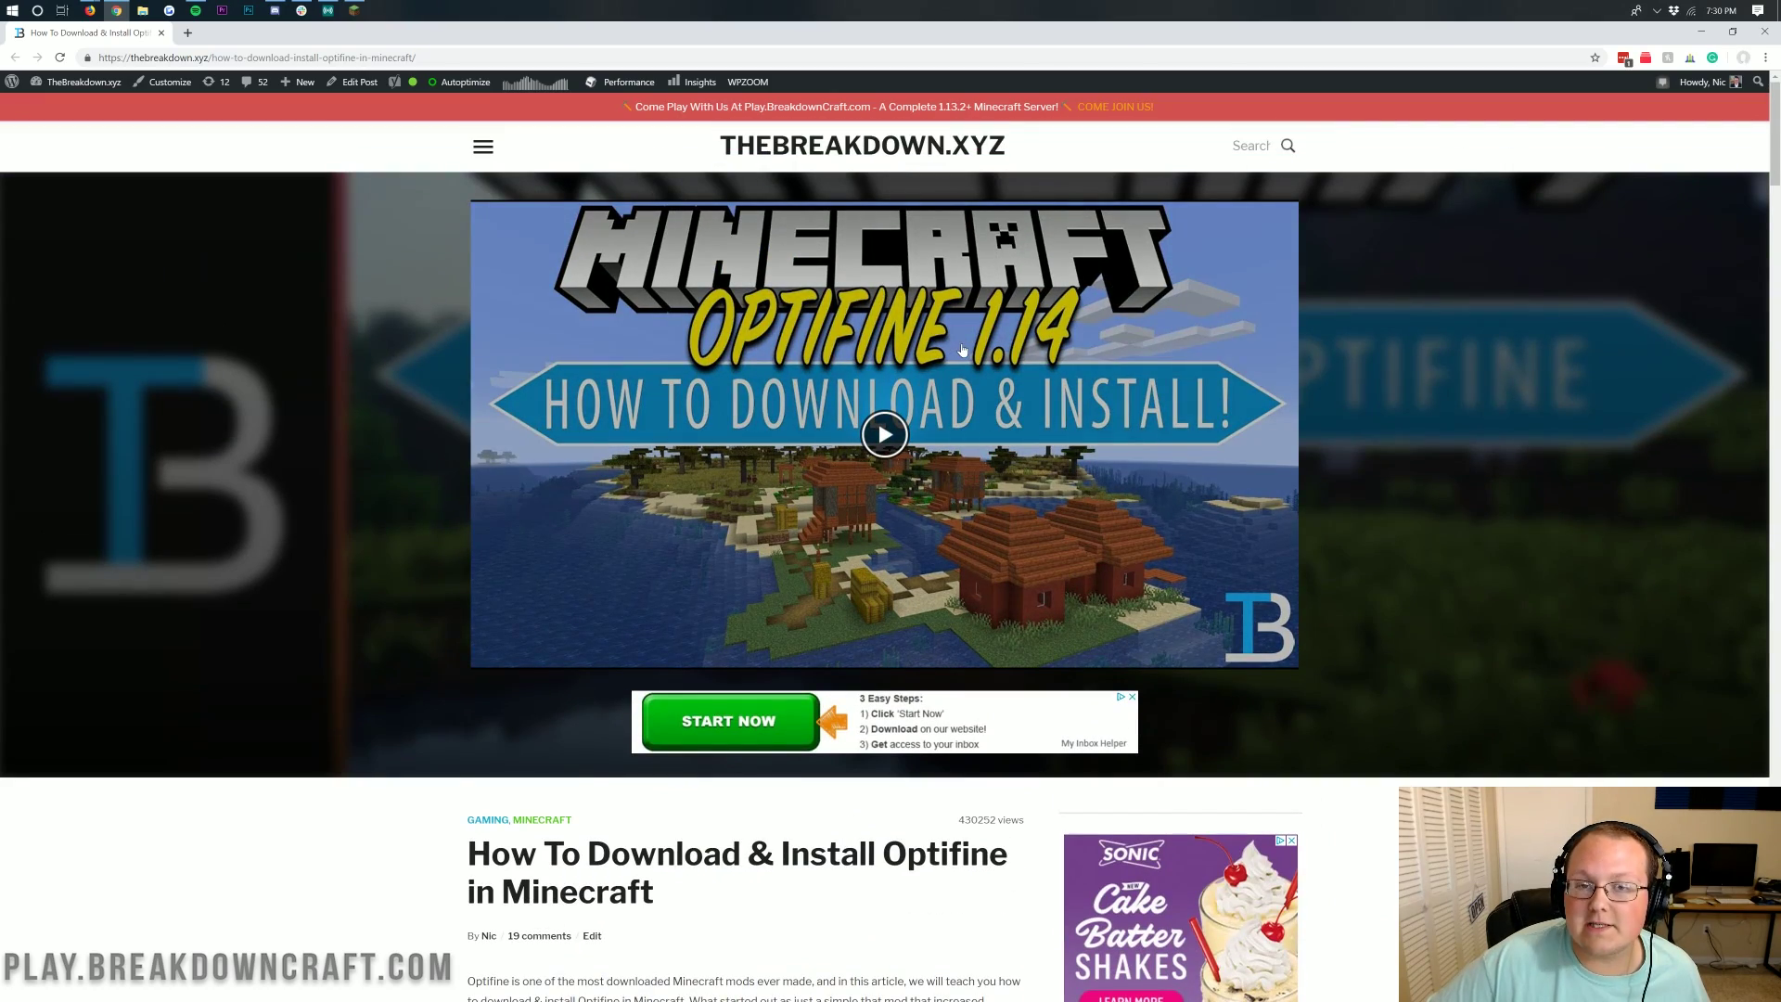
scroll(518, 350, "down", 8)
scroll(519, 349, "down", 18)
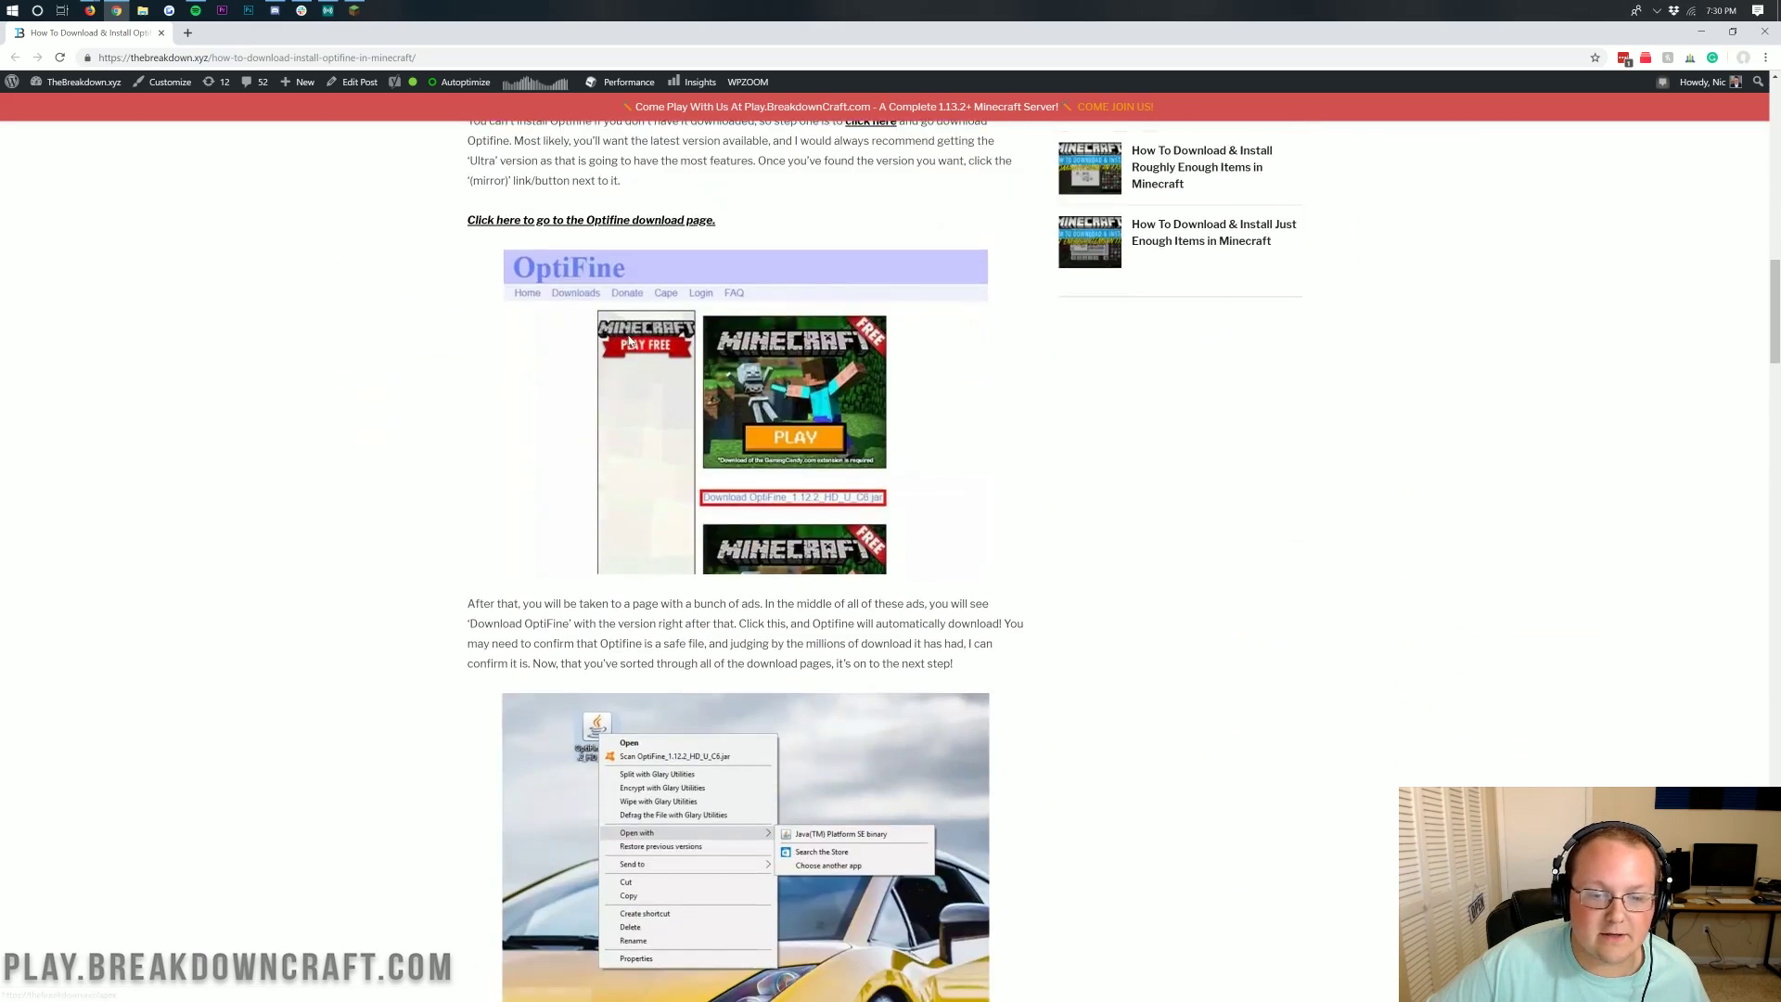
scroll(622, 359, "down", 6)
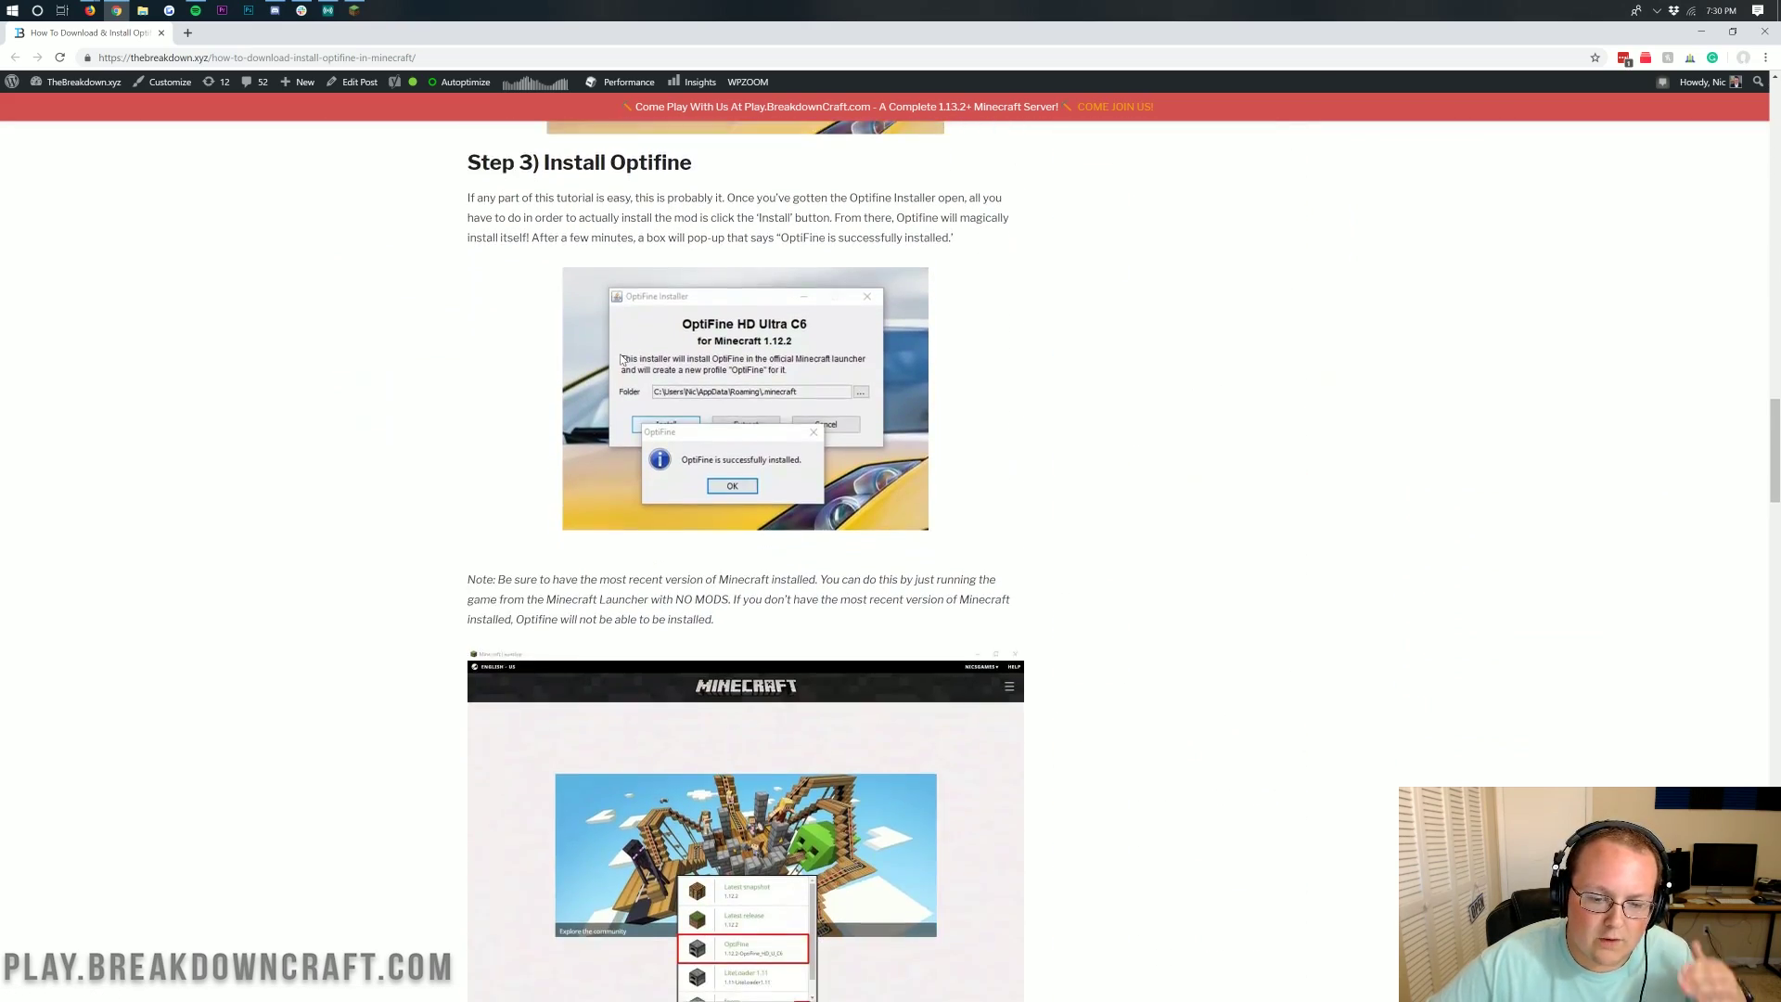
scroll(621, 358, "up", 7)
key("Home")
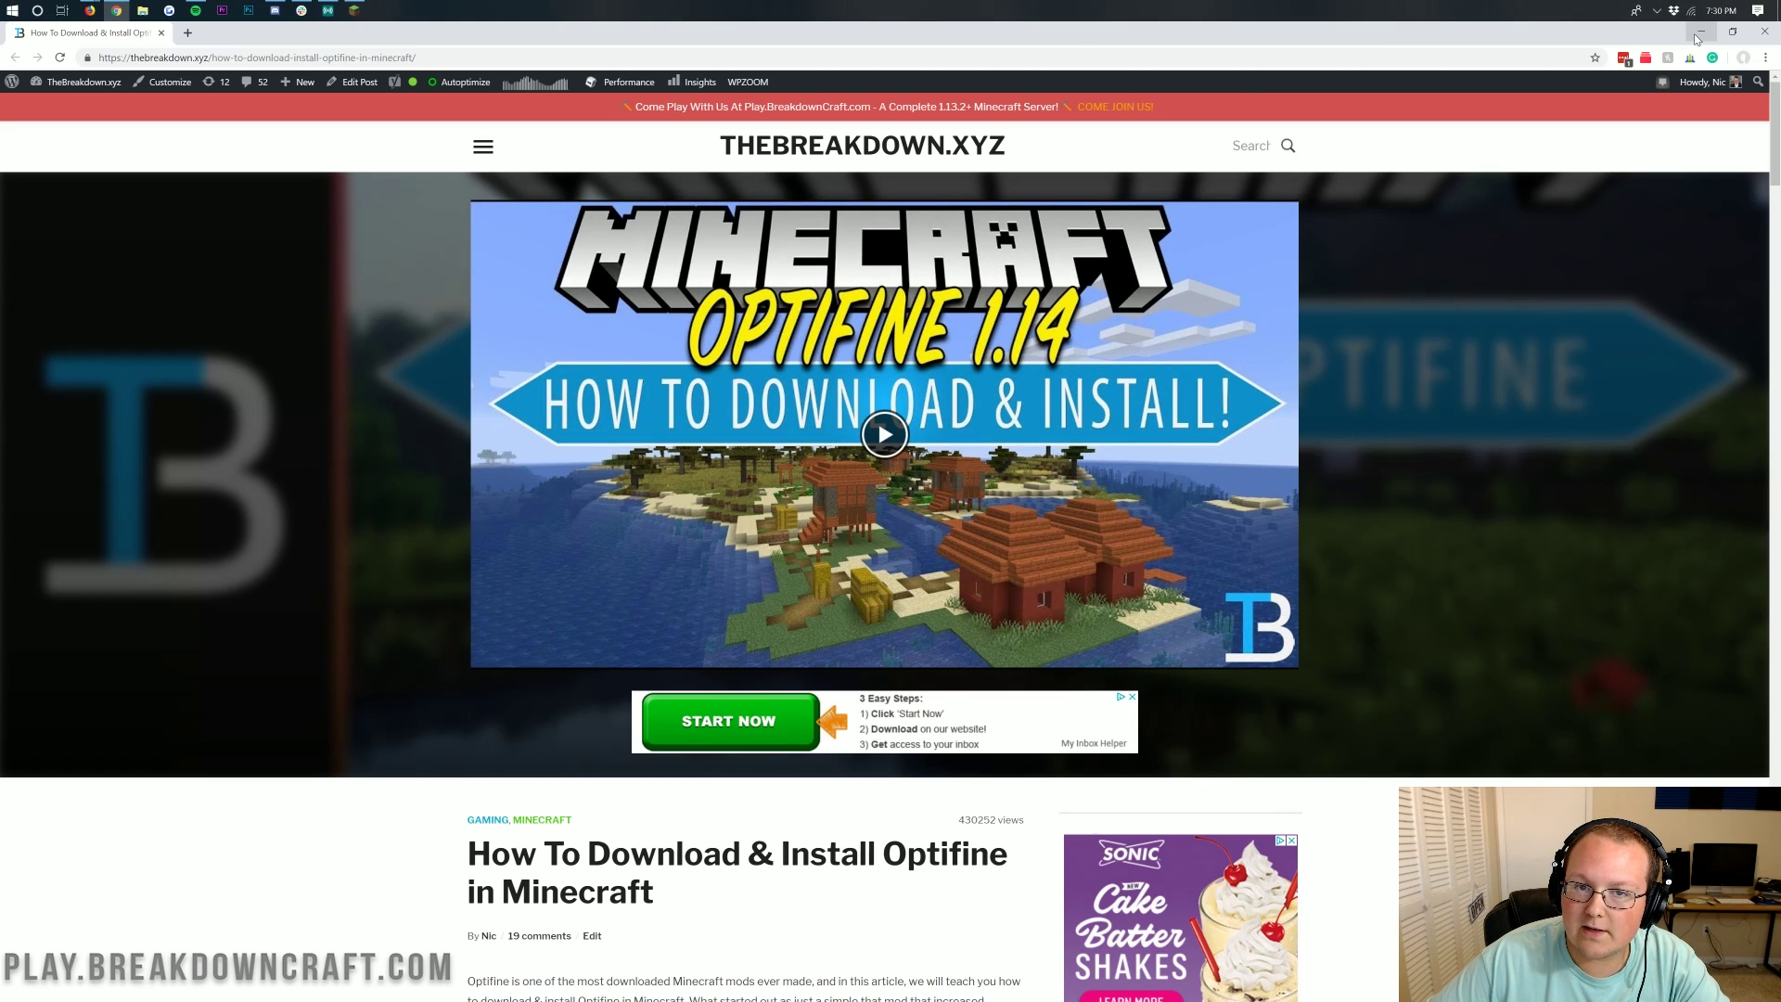
left_click(1694, 34)
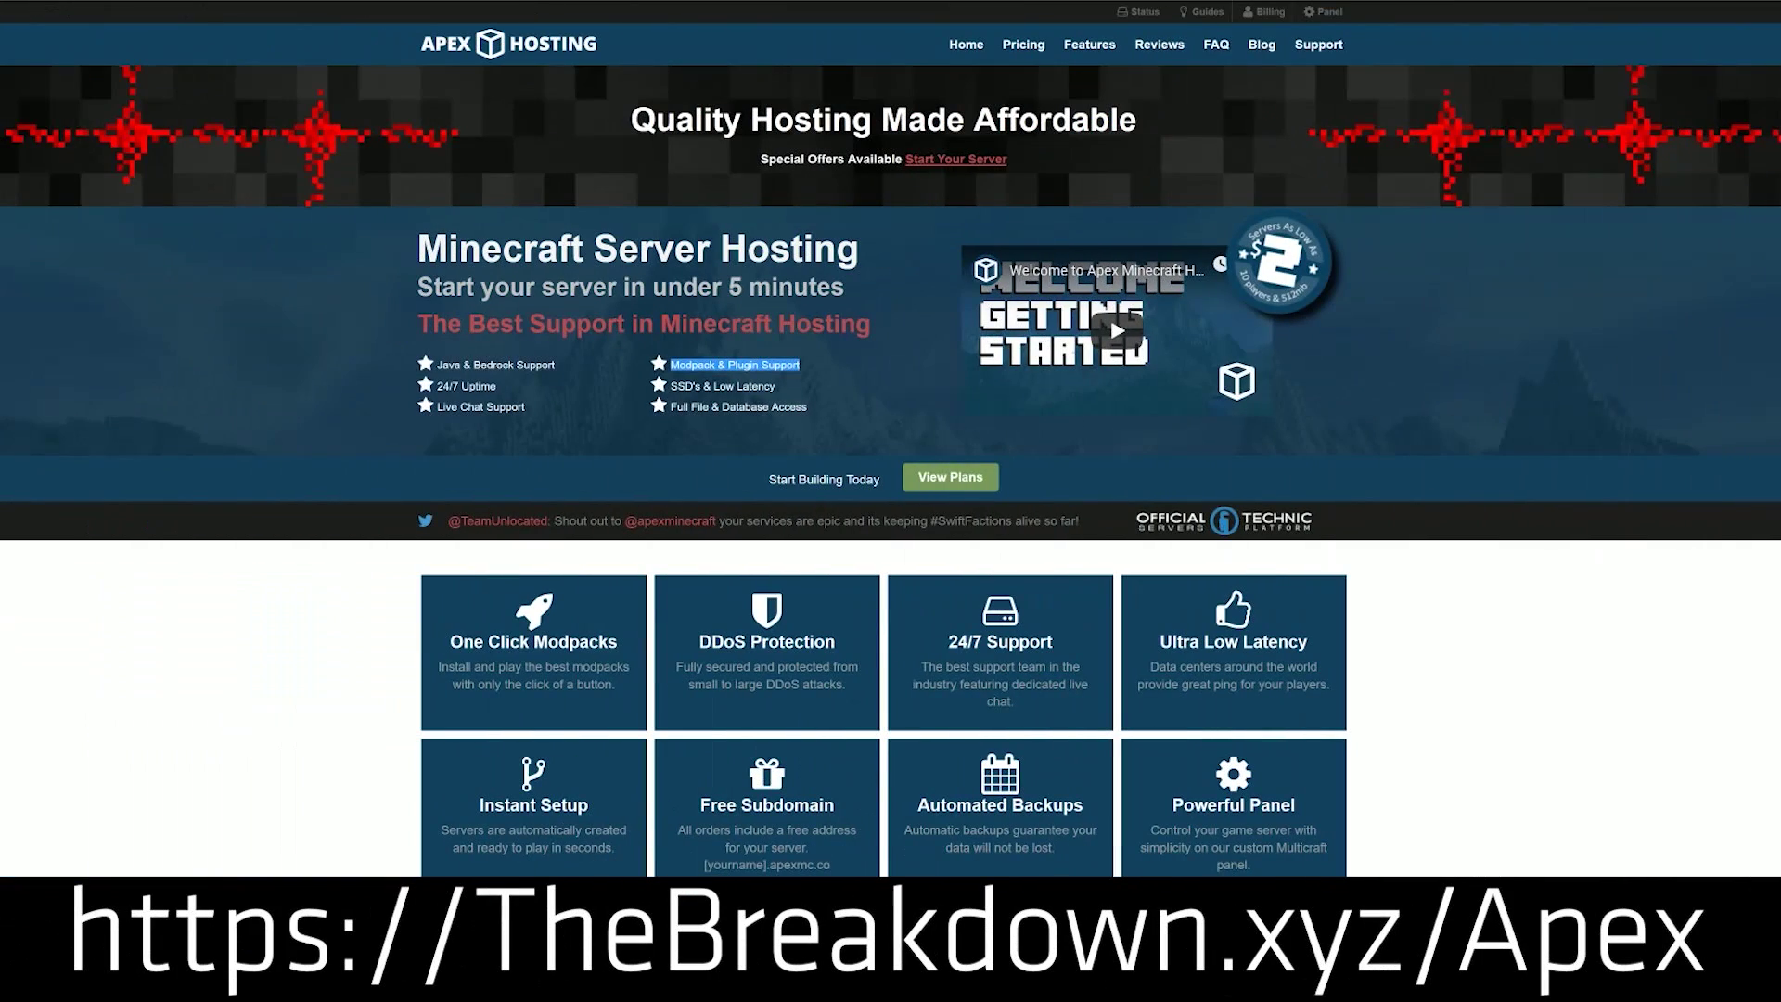
- Highlight the 24/7 Uptime, 24/7 Support and One Click Modpacks features, then scroll down to the server locations
left_click_drag(505, 386, 442, 384)
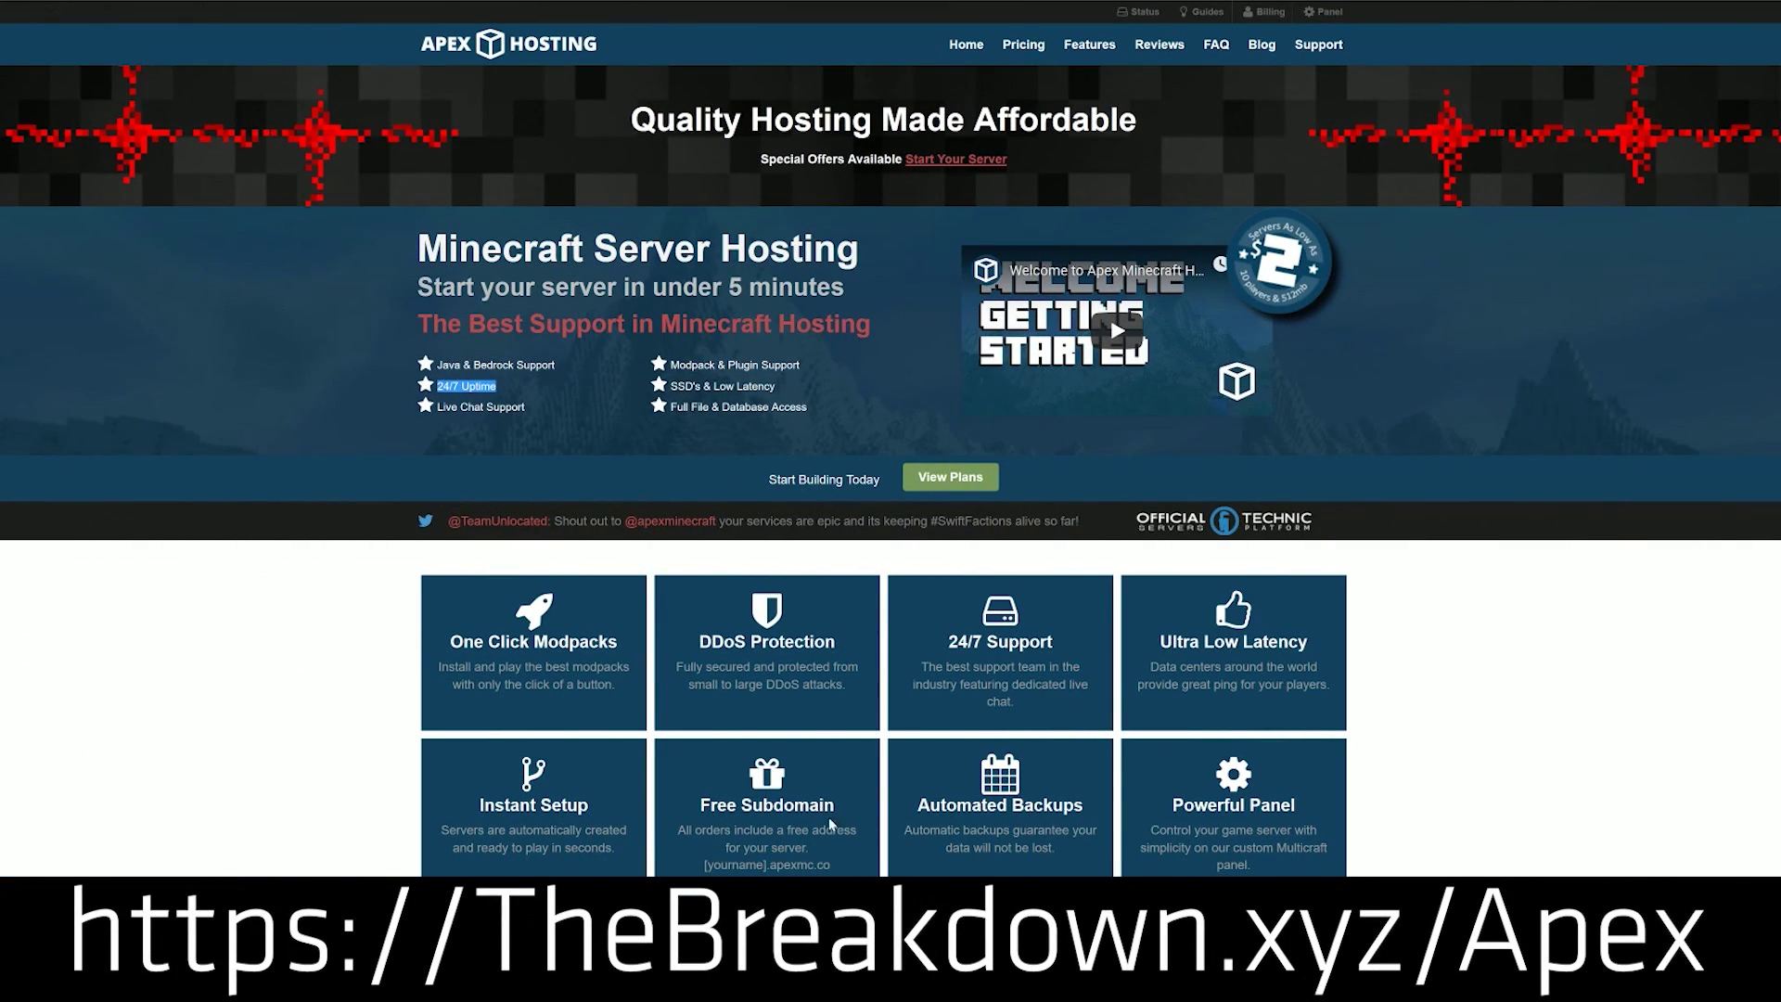
left_click_drag(1079, 643, 945, 643)
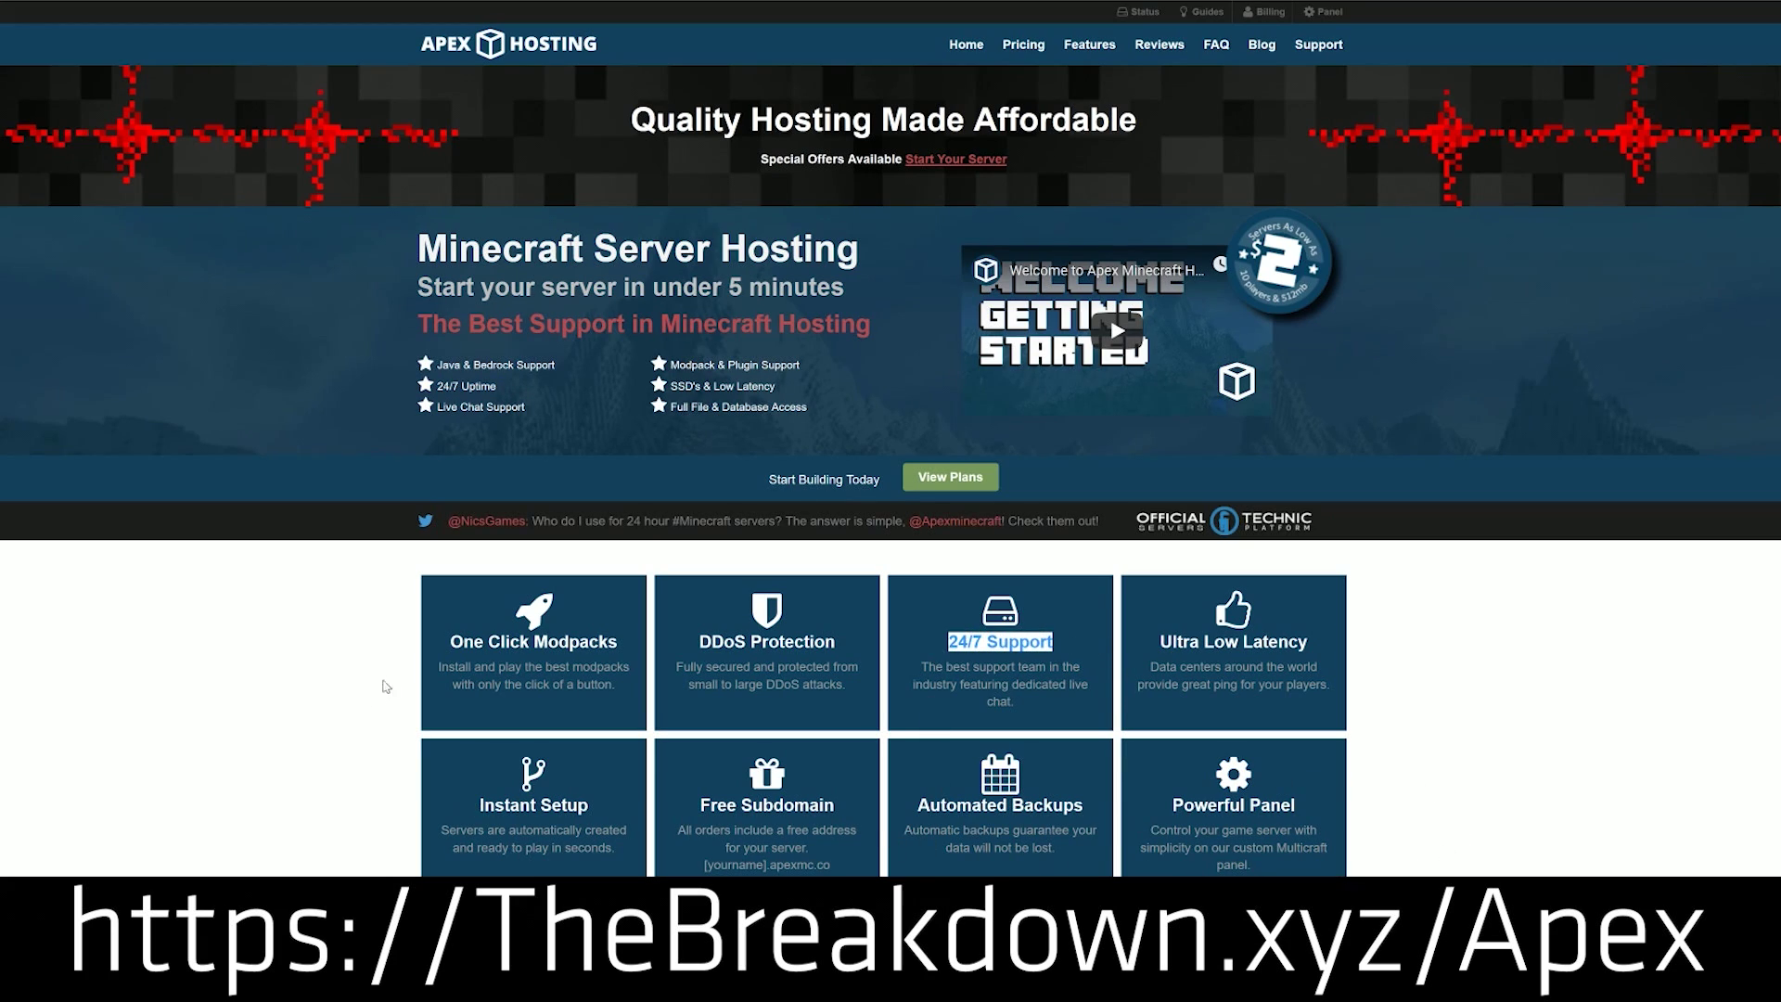
left_click_drag(434, 647, 623, 644)
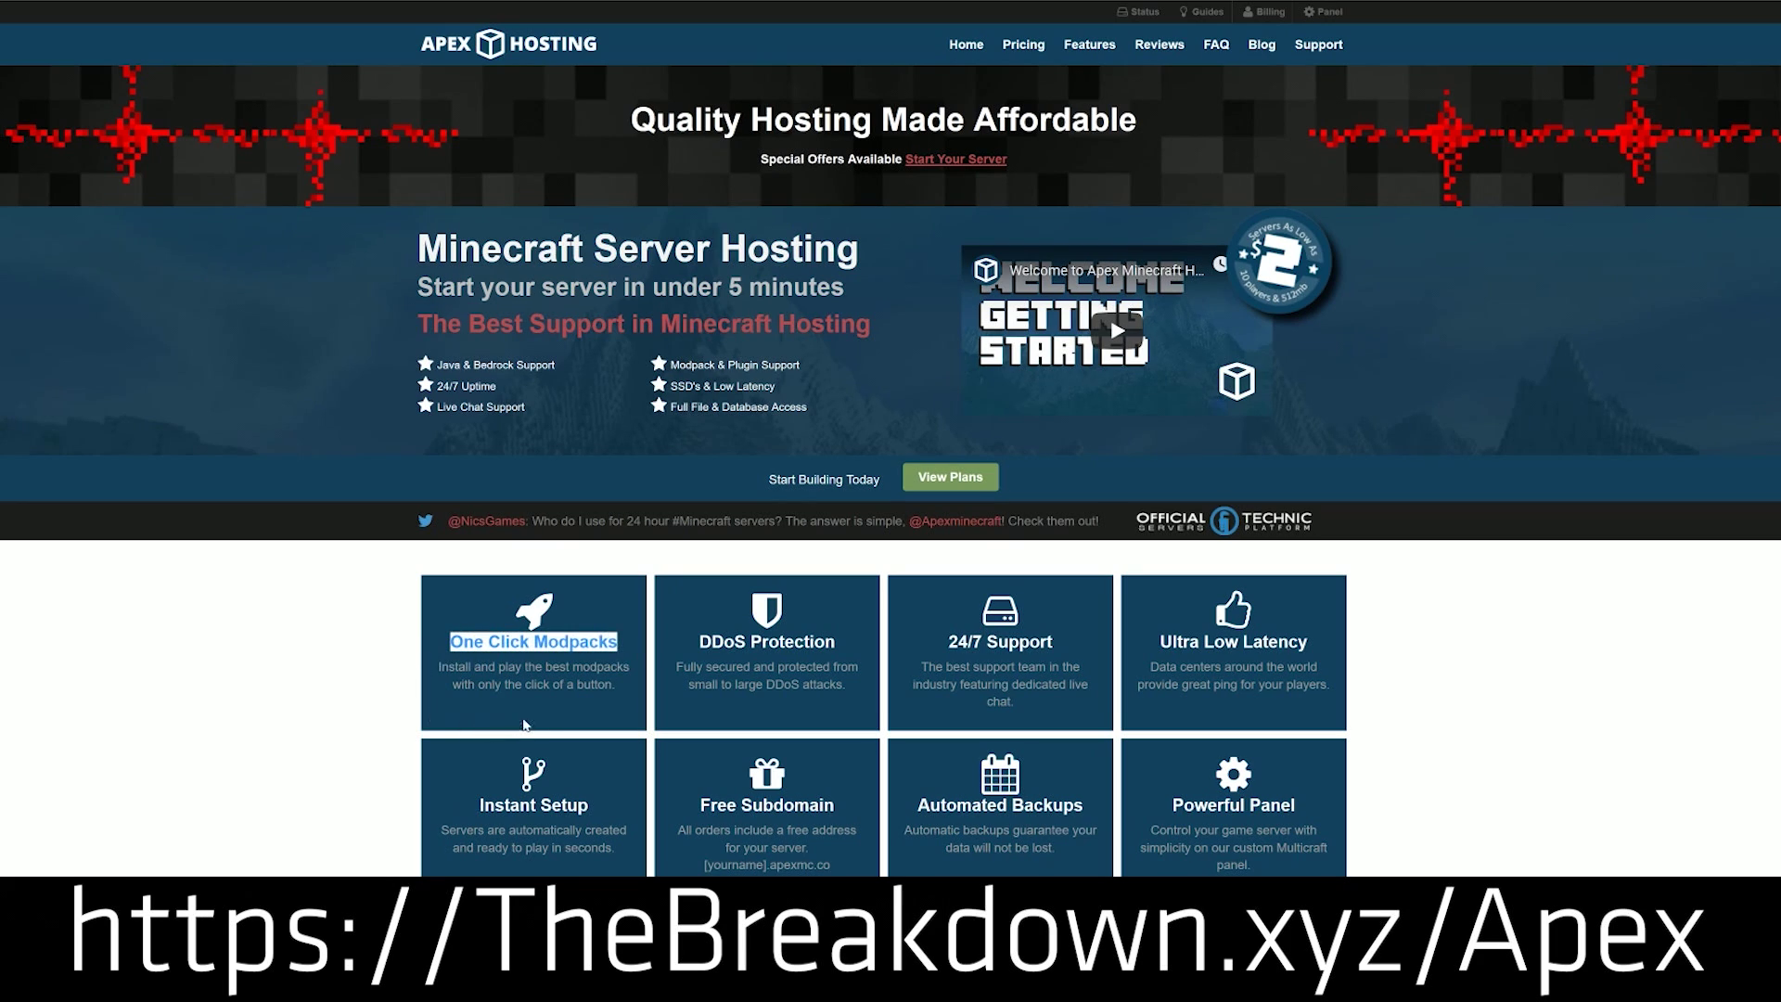
scroll(345, 693, "down", 5)
scroll(362, 643, "down", 5)
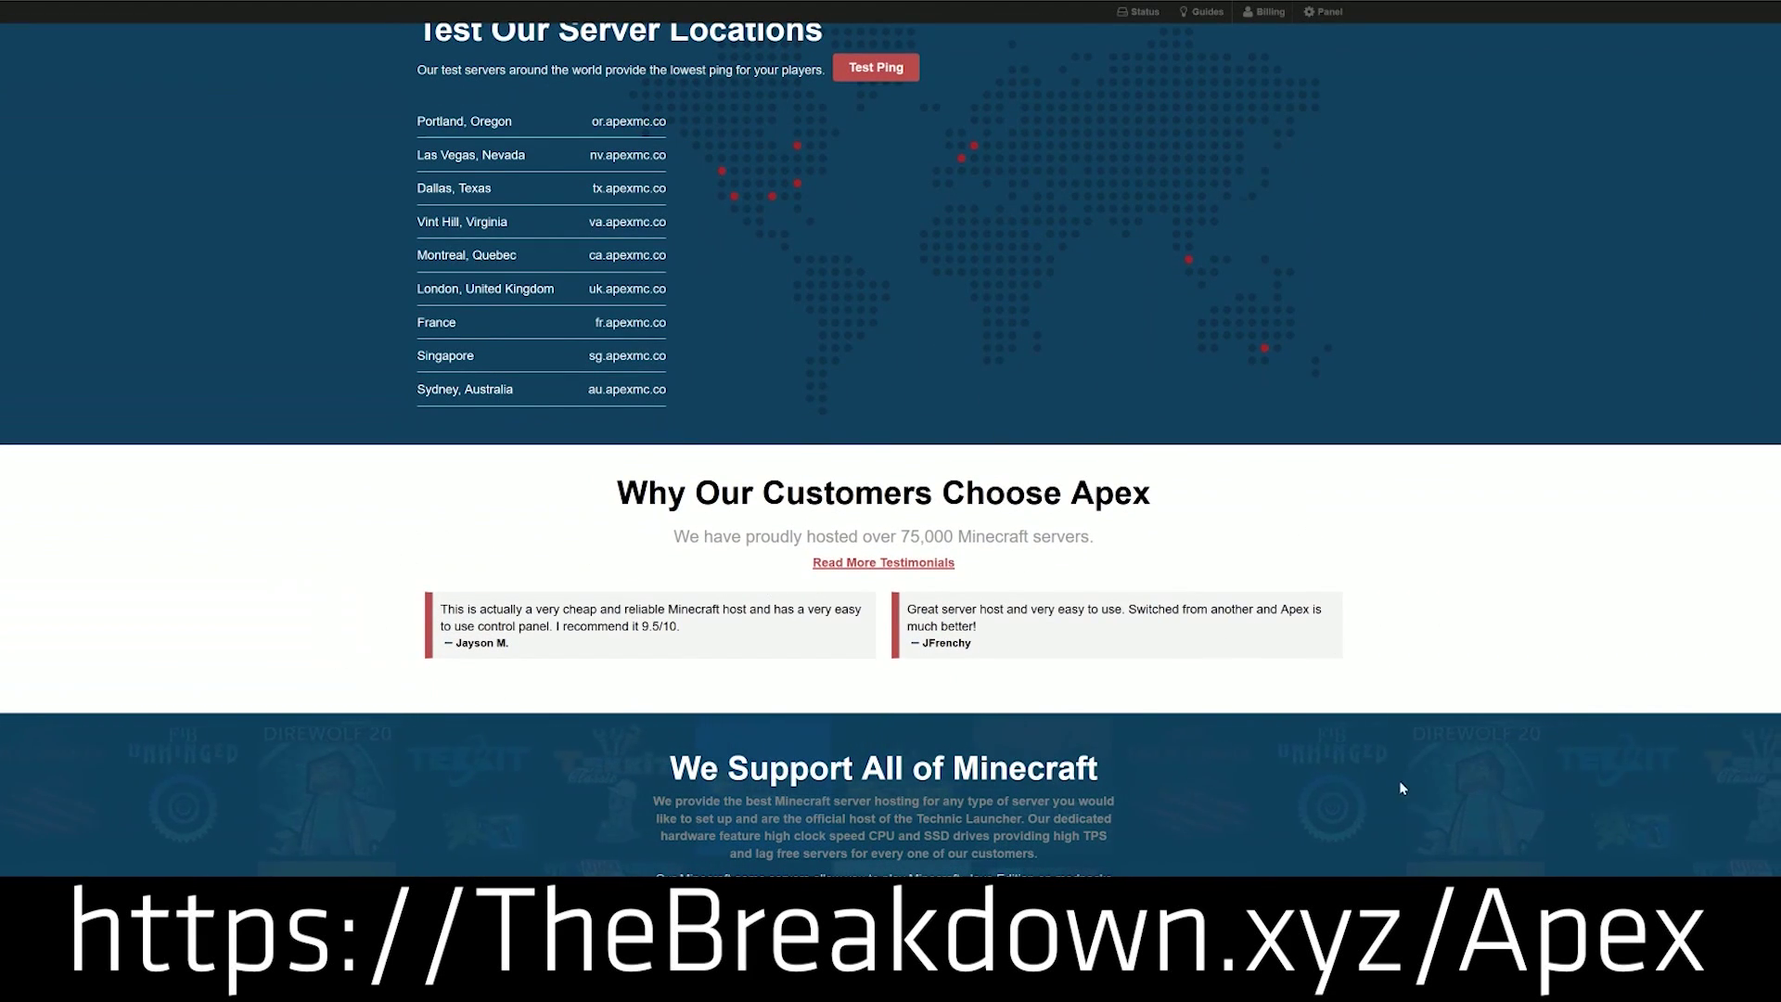
scroll(1255, 766, "down", 4)
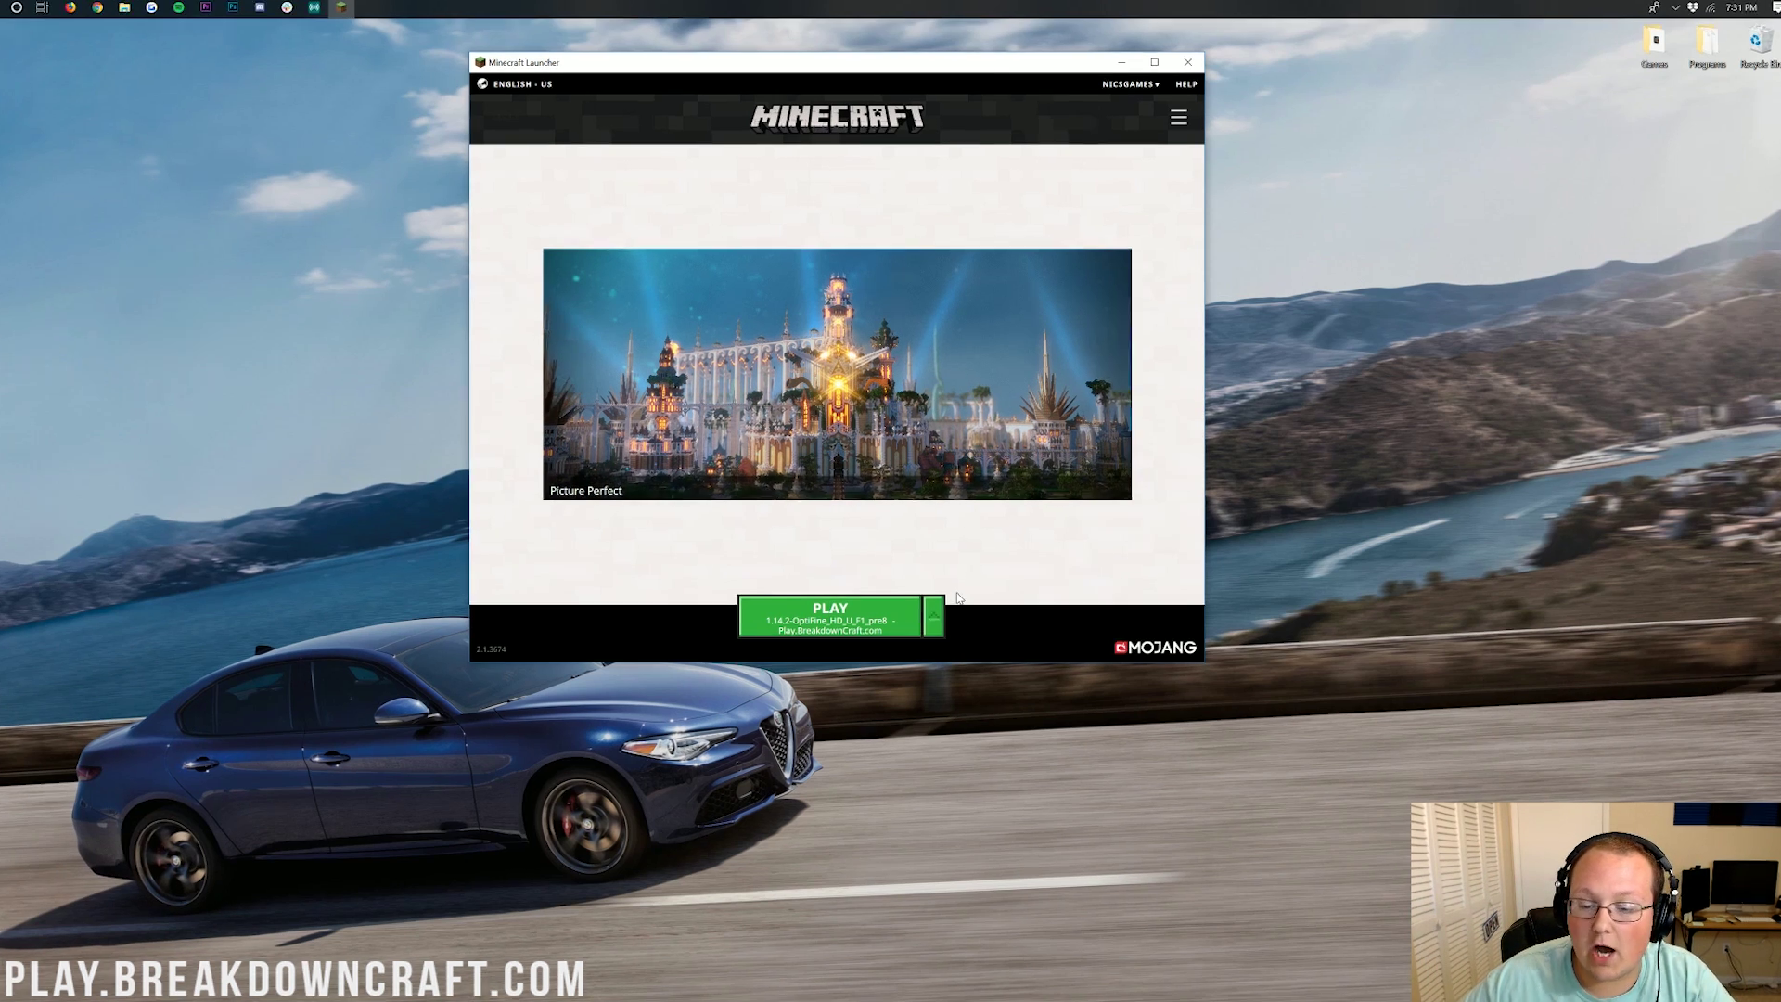
- Check the Play installation list, then go to Installations and open the OptiFine profile's settings
left_click(932, 604)
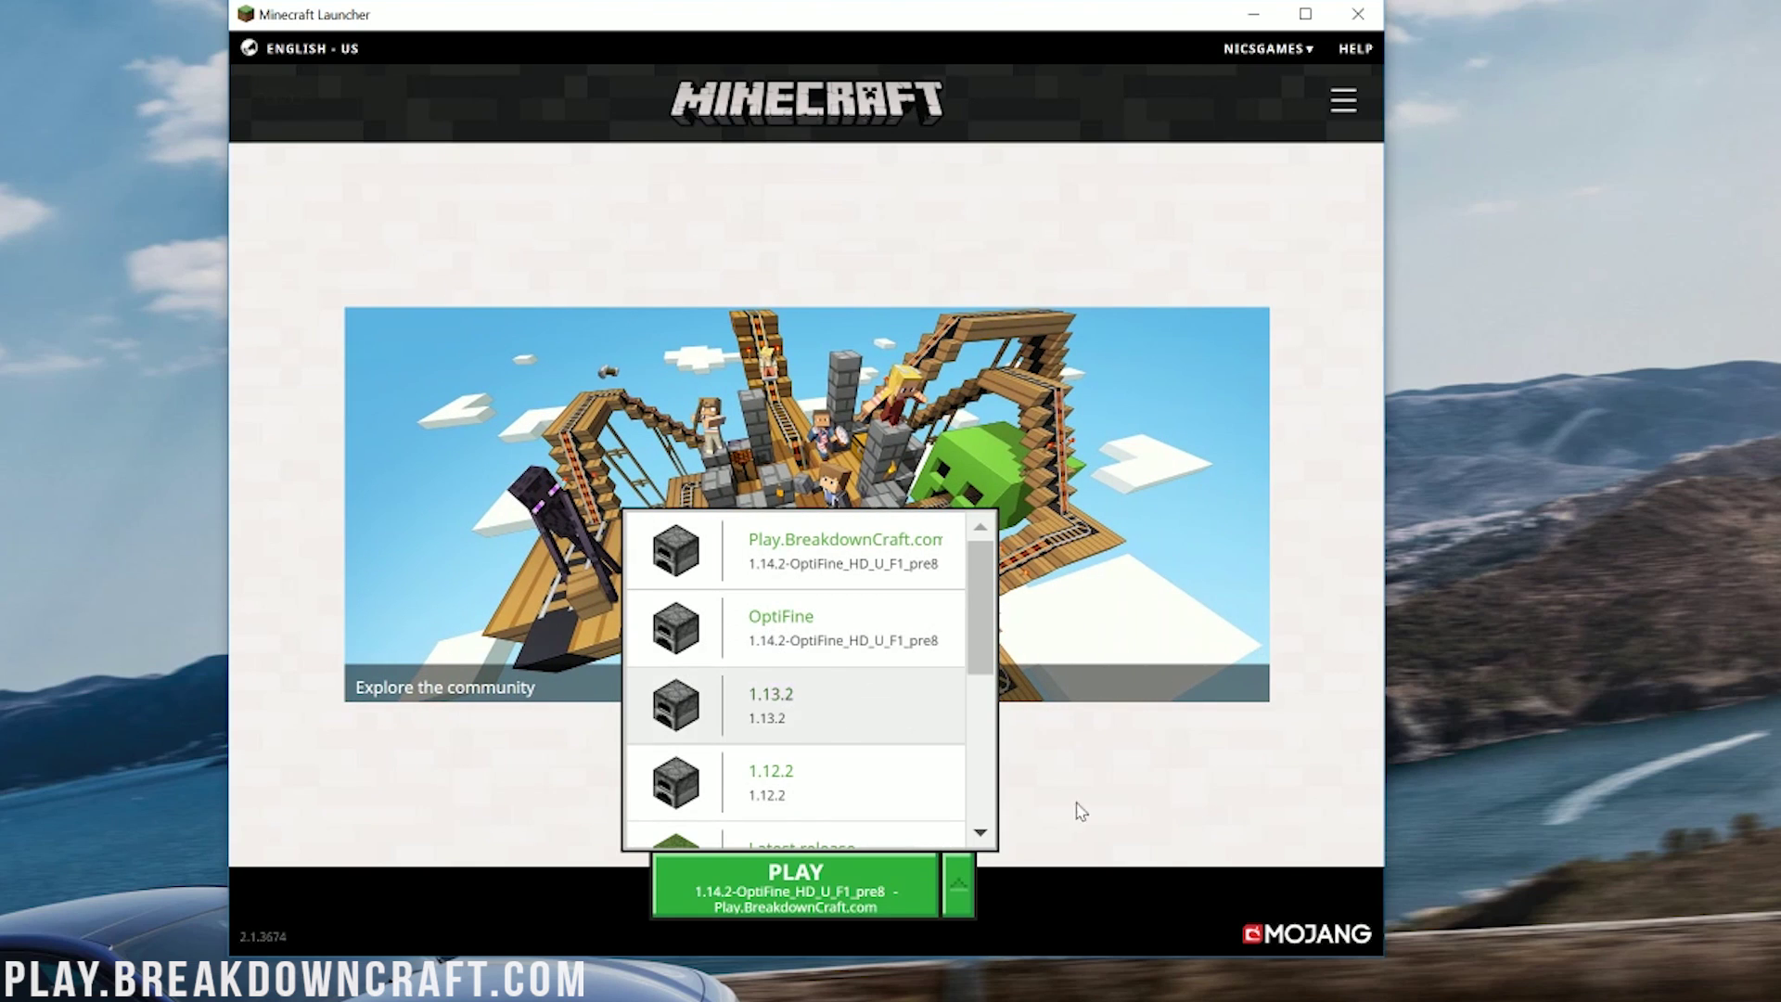
left_click(1090, 828)
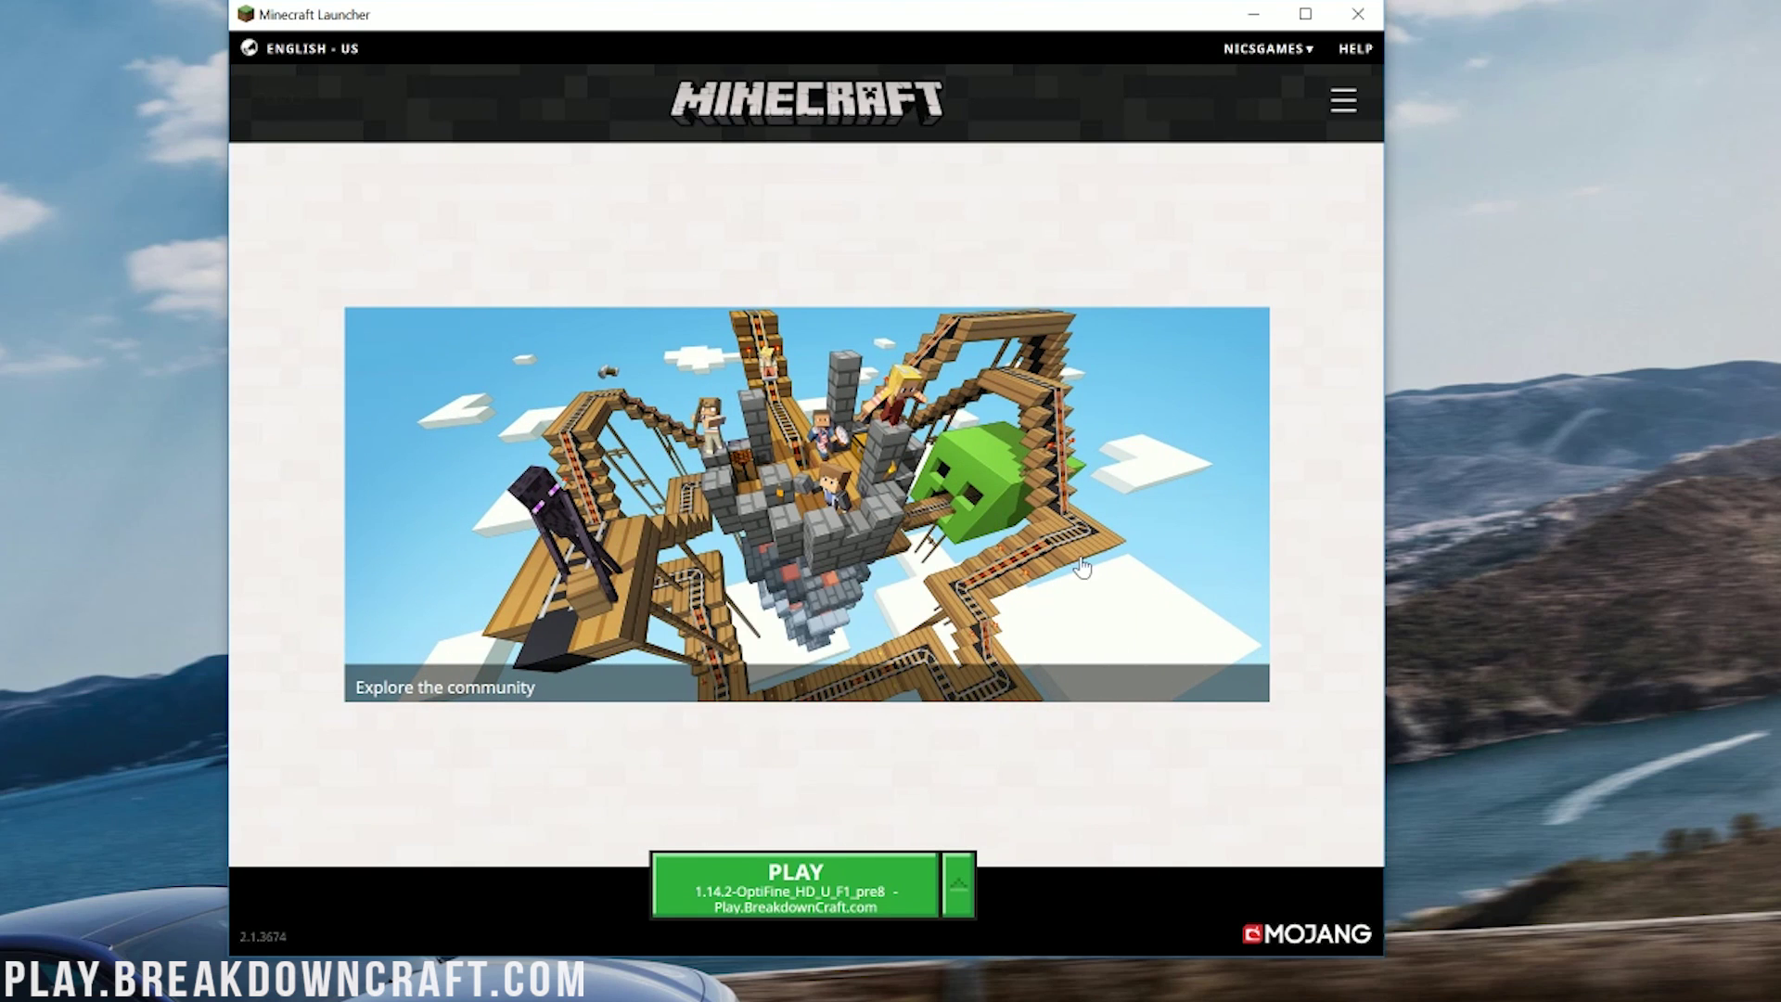
left_click(1338, 101)
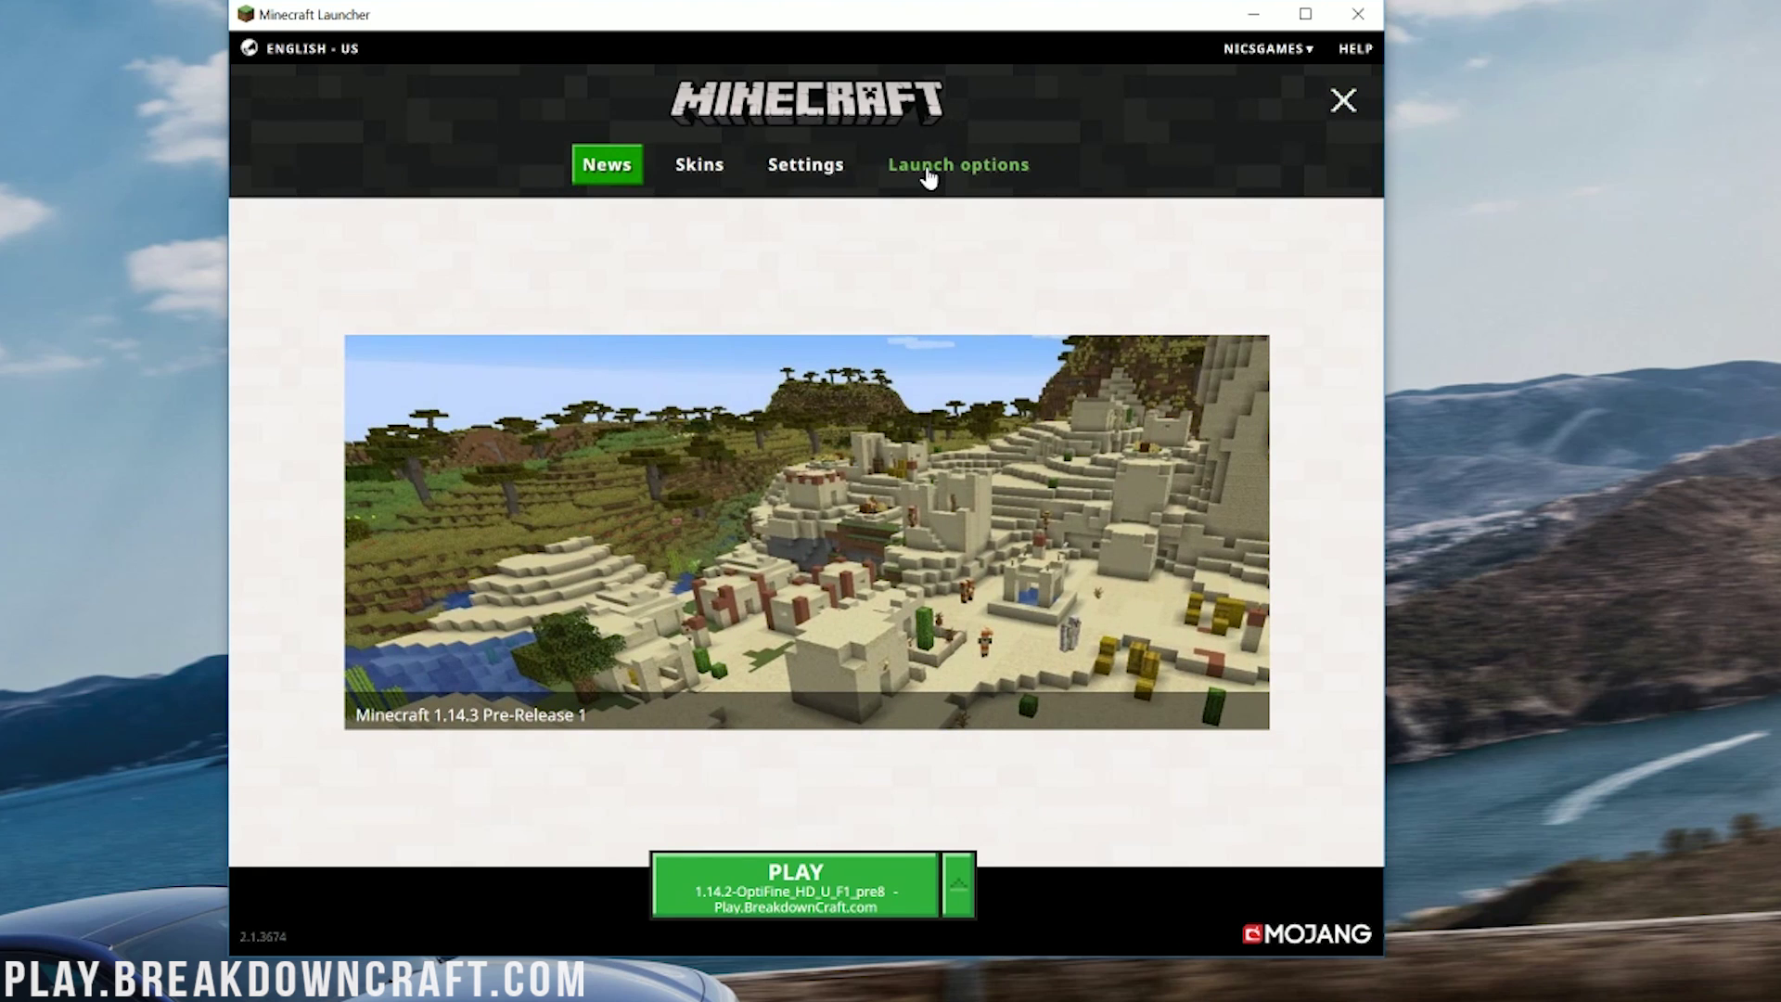
left_click(964, 168)
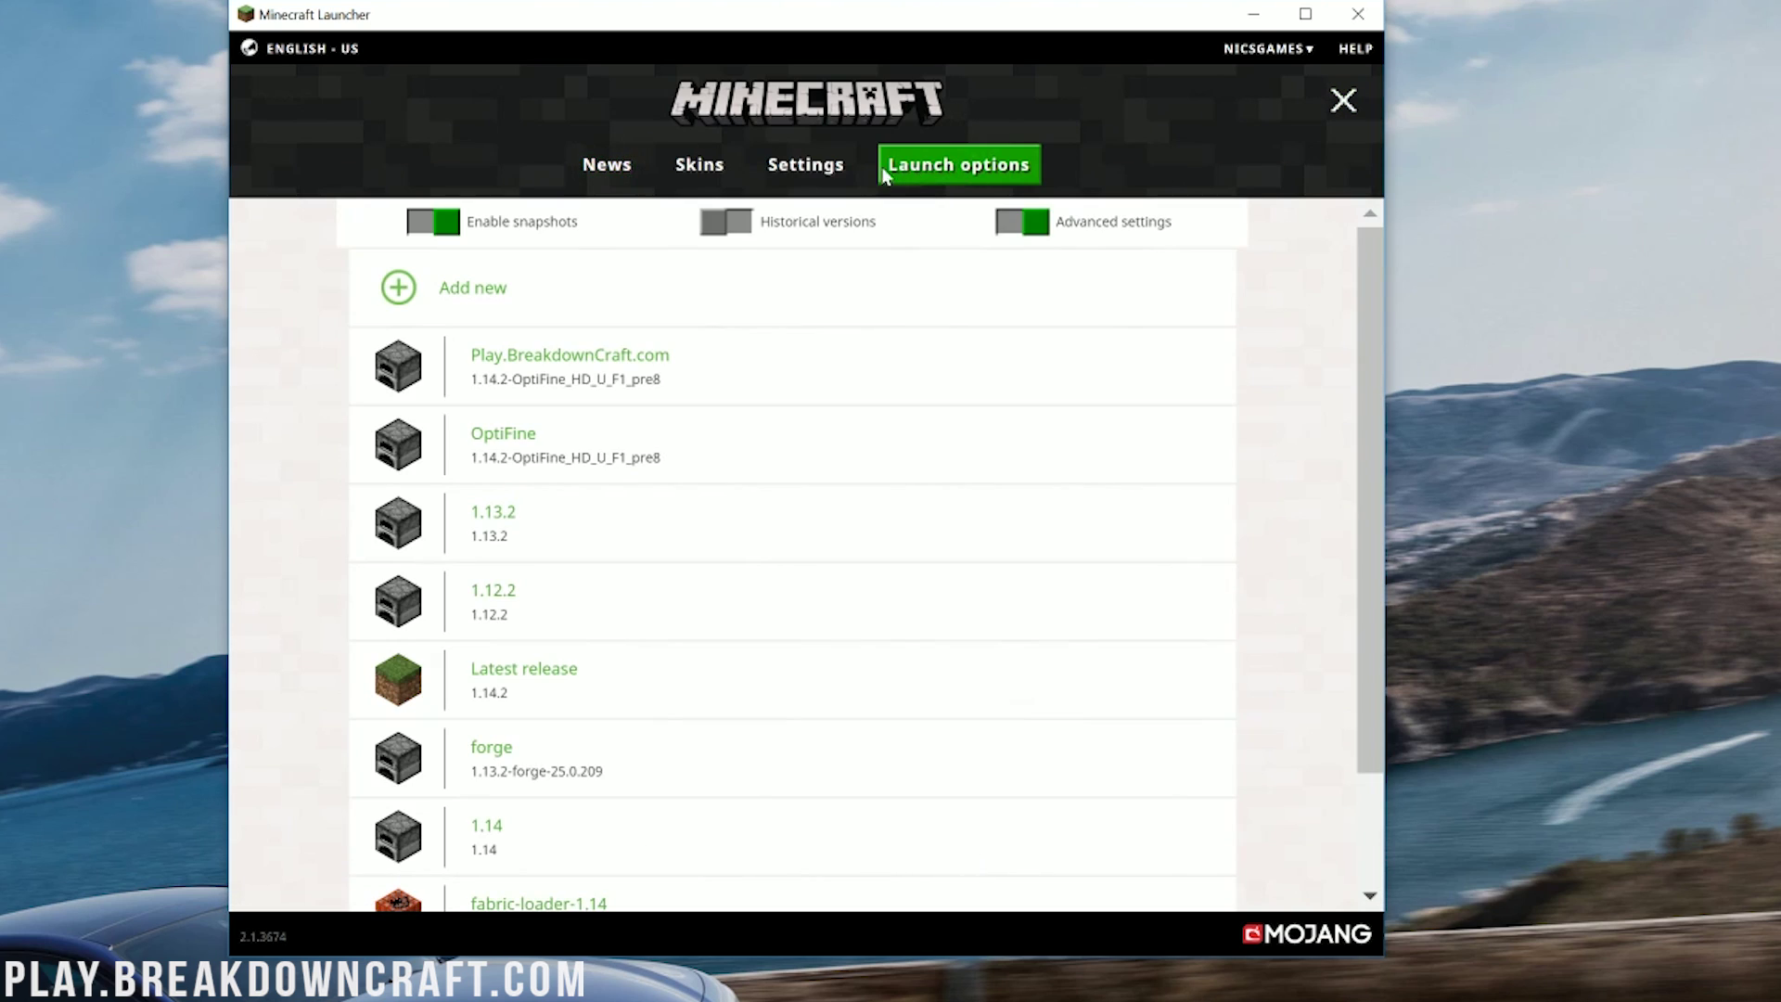
left_click(547, 439)
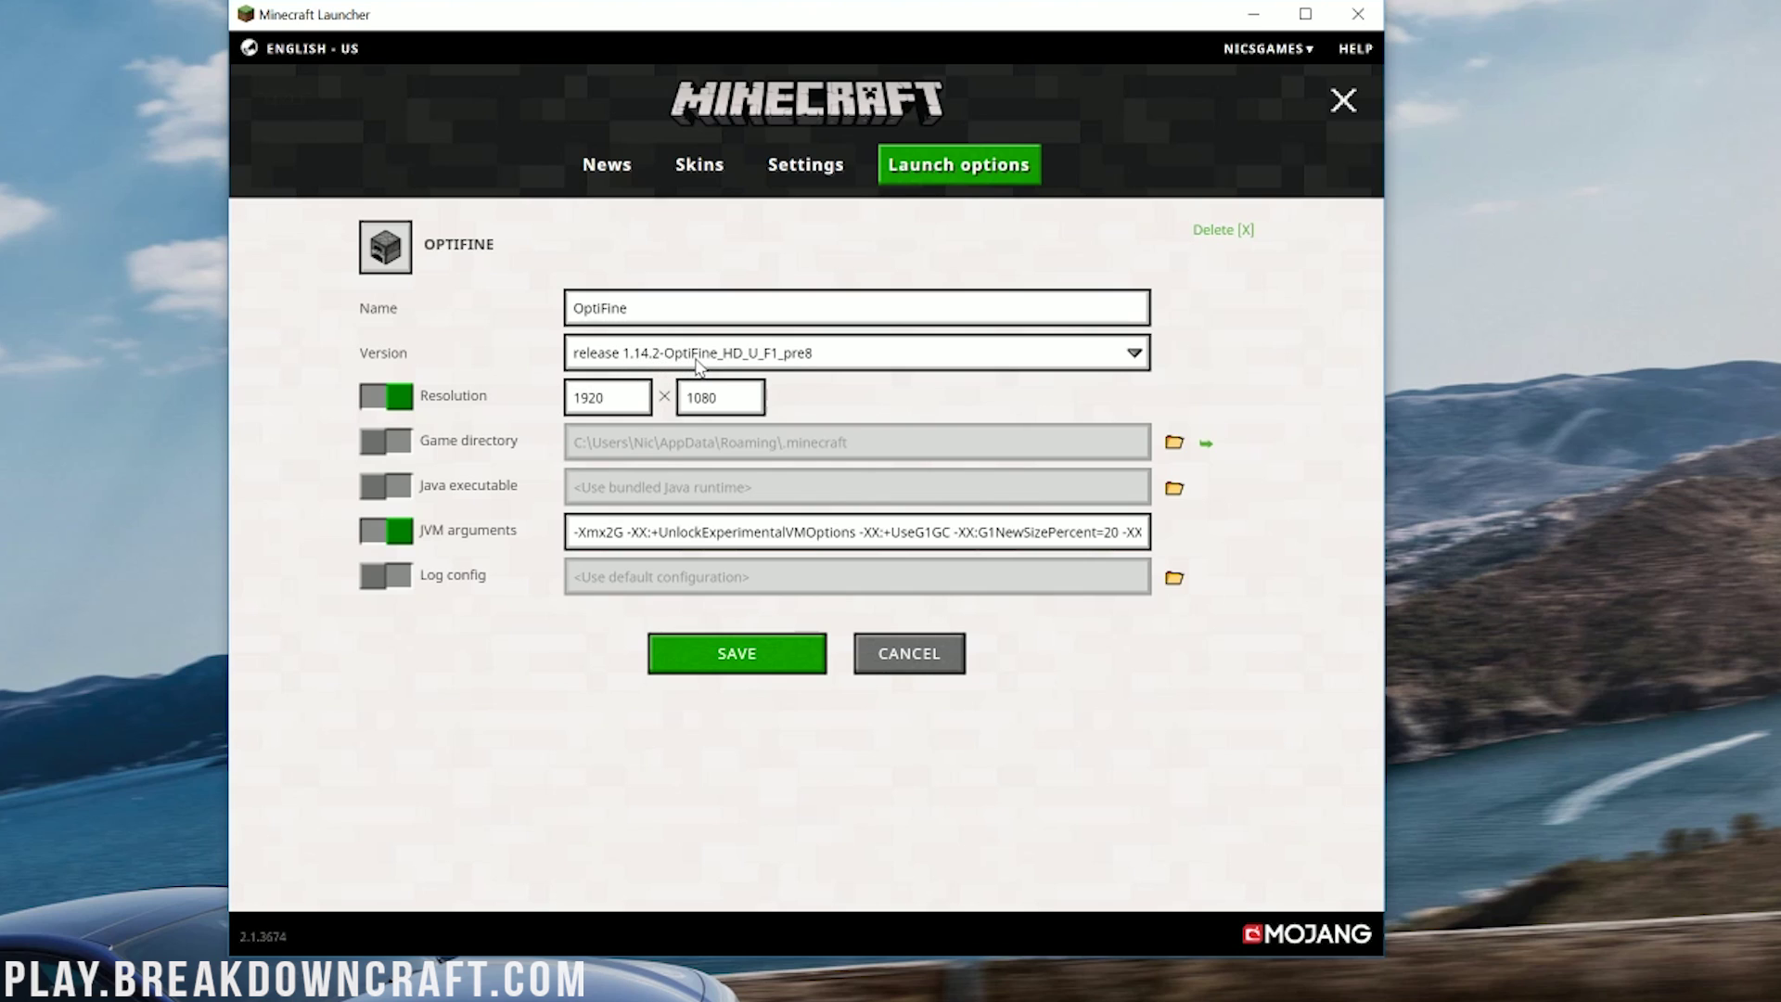
- Try other values such as 1280×720 in the OptiFine profile's resolution width and height fields
double_click(586, 408)
type("1280")
key("Tab")
type("720")
key("shift+Tab")
type("100")
key("Tab")
type("600")
left_click(593, 397)
type("0")
- Set the profile's resolution back to 1920 × 1080
key("ctrl+a")
type("1920")
key("Tab")
type("1080")
left_click(729, 664)
- From News, pick the 1.14.2-OptiFine_HD_U_F1_pre8 installation and launch the game
left_click(598, 176)
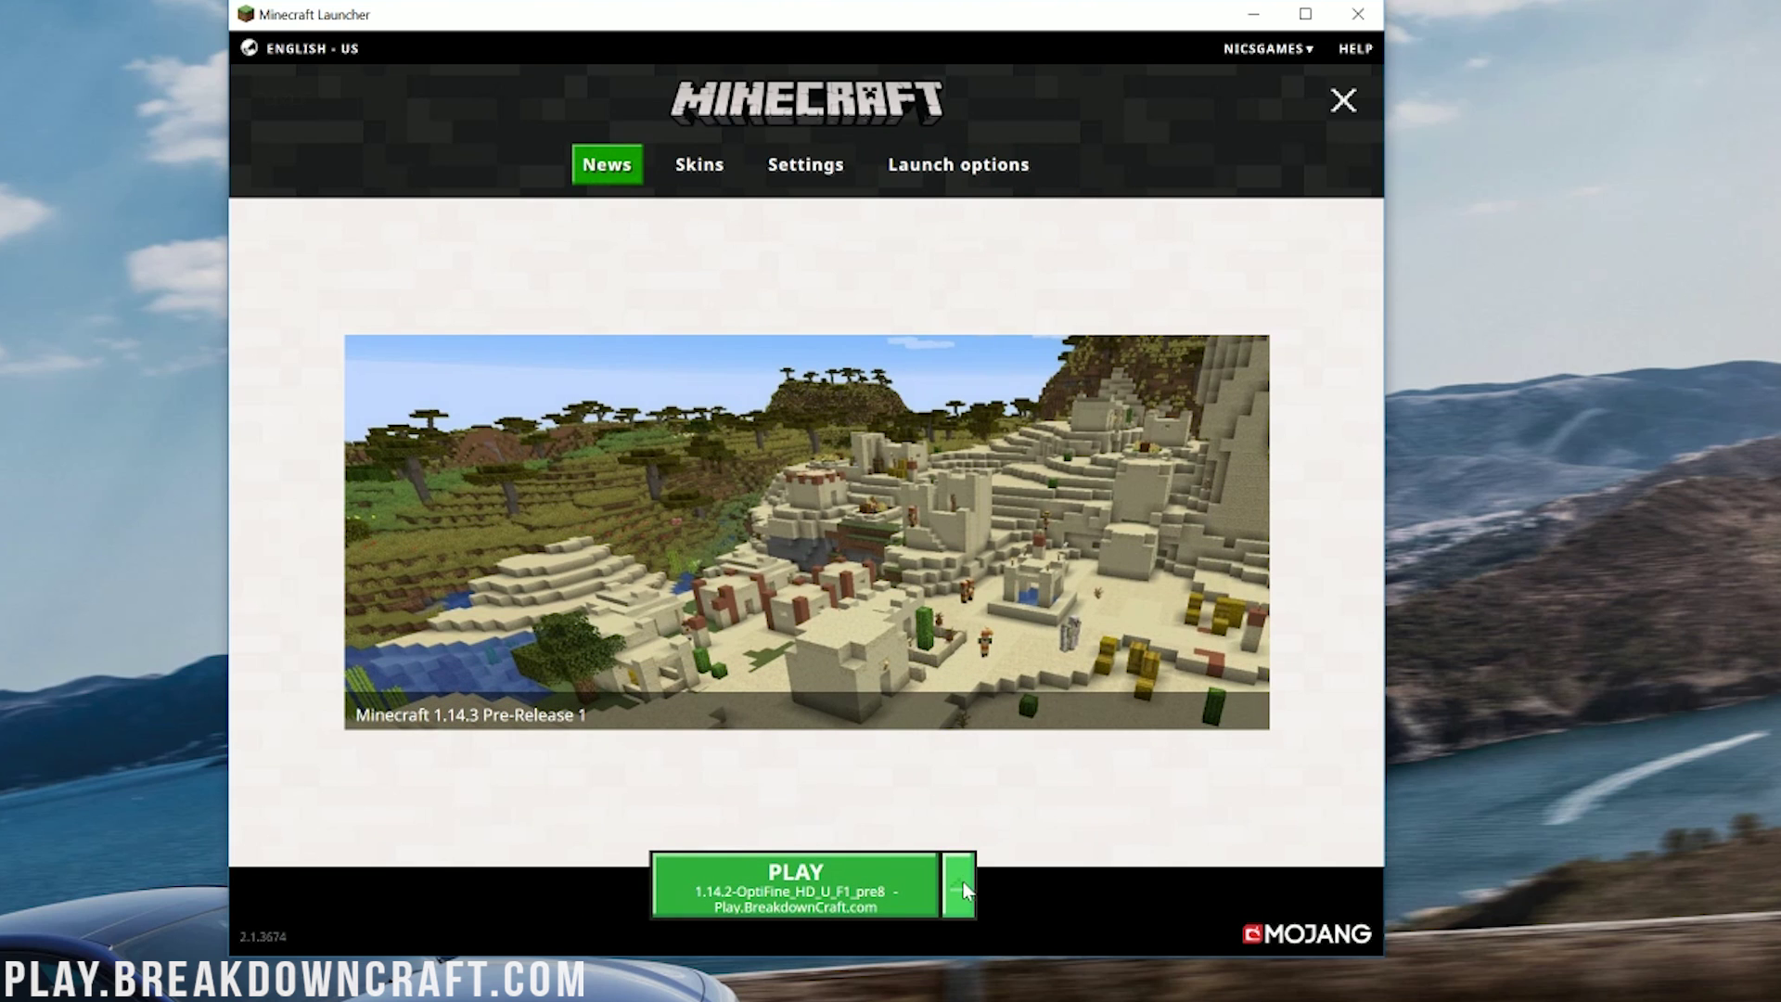
left_click(961, 886)
left_click(834, 646)
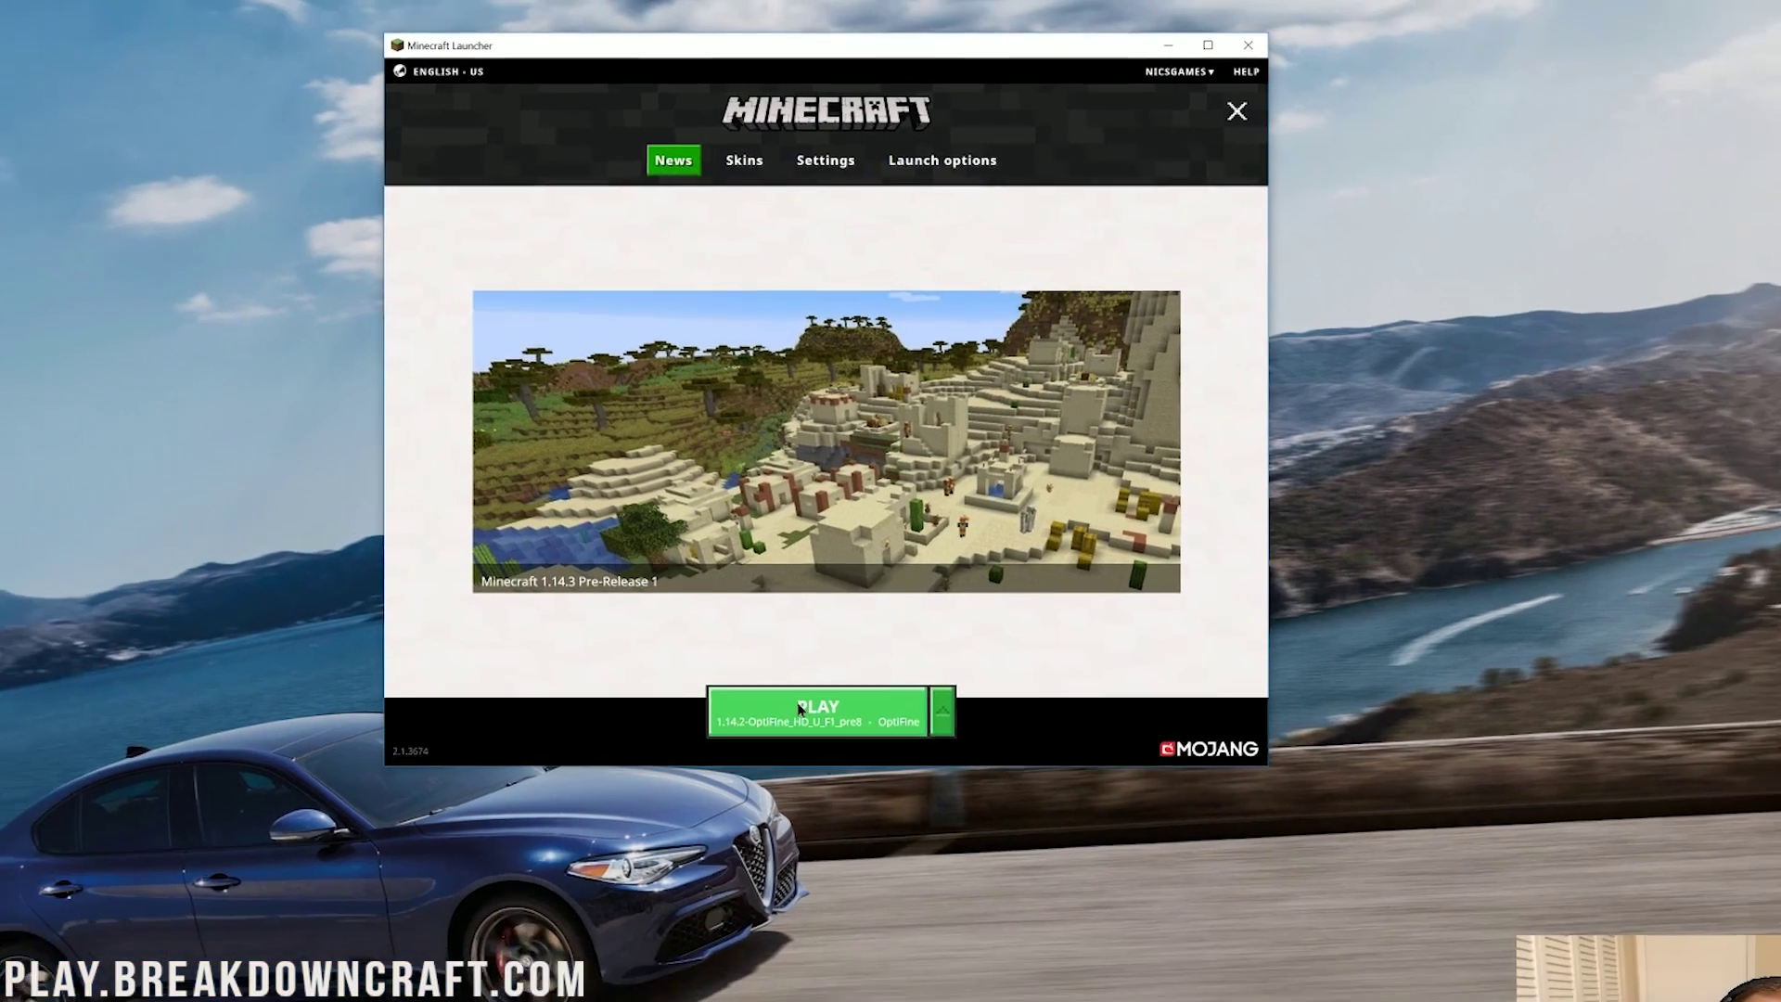
left_click(799, 708)
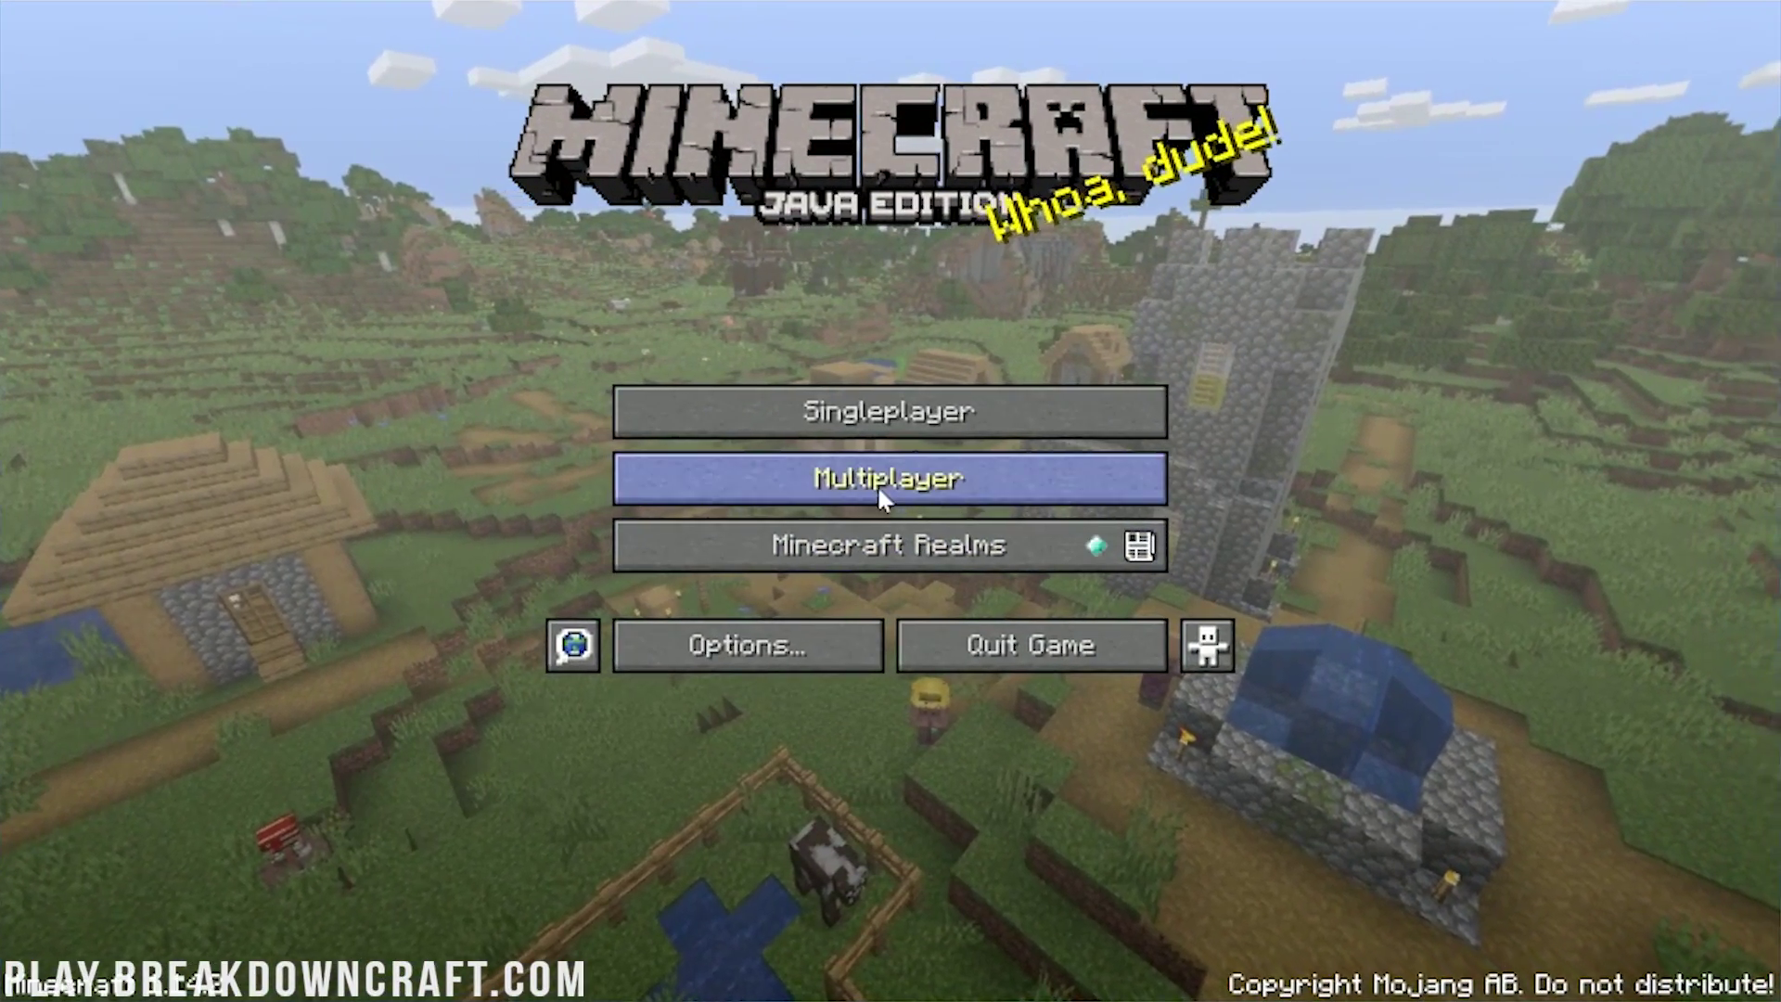
- Join the Play.BreakdownCraft.com server and walk down the street toward the wooden arch
left_click(878, 492)
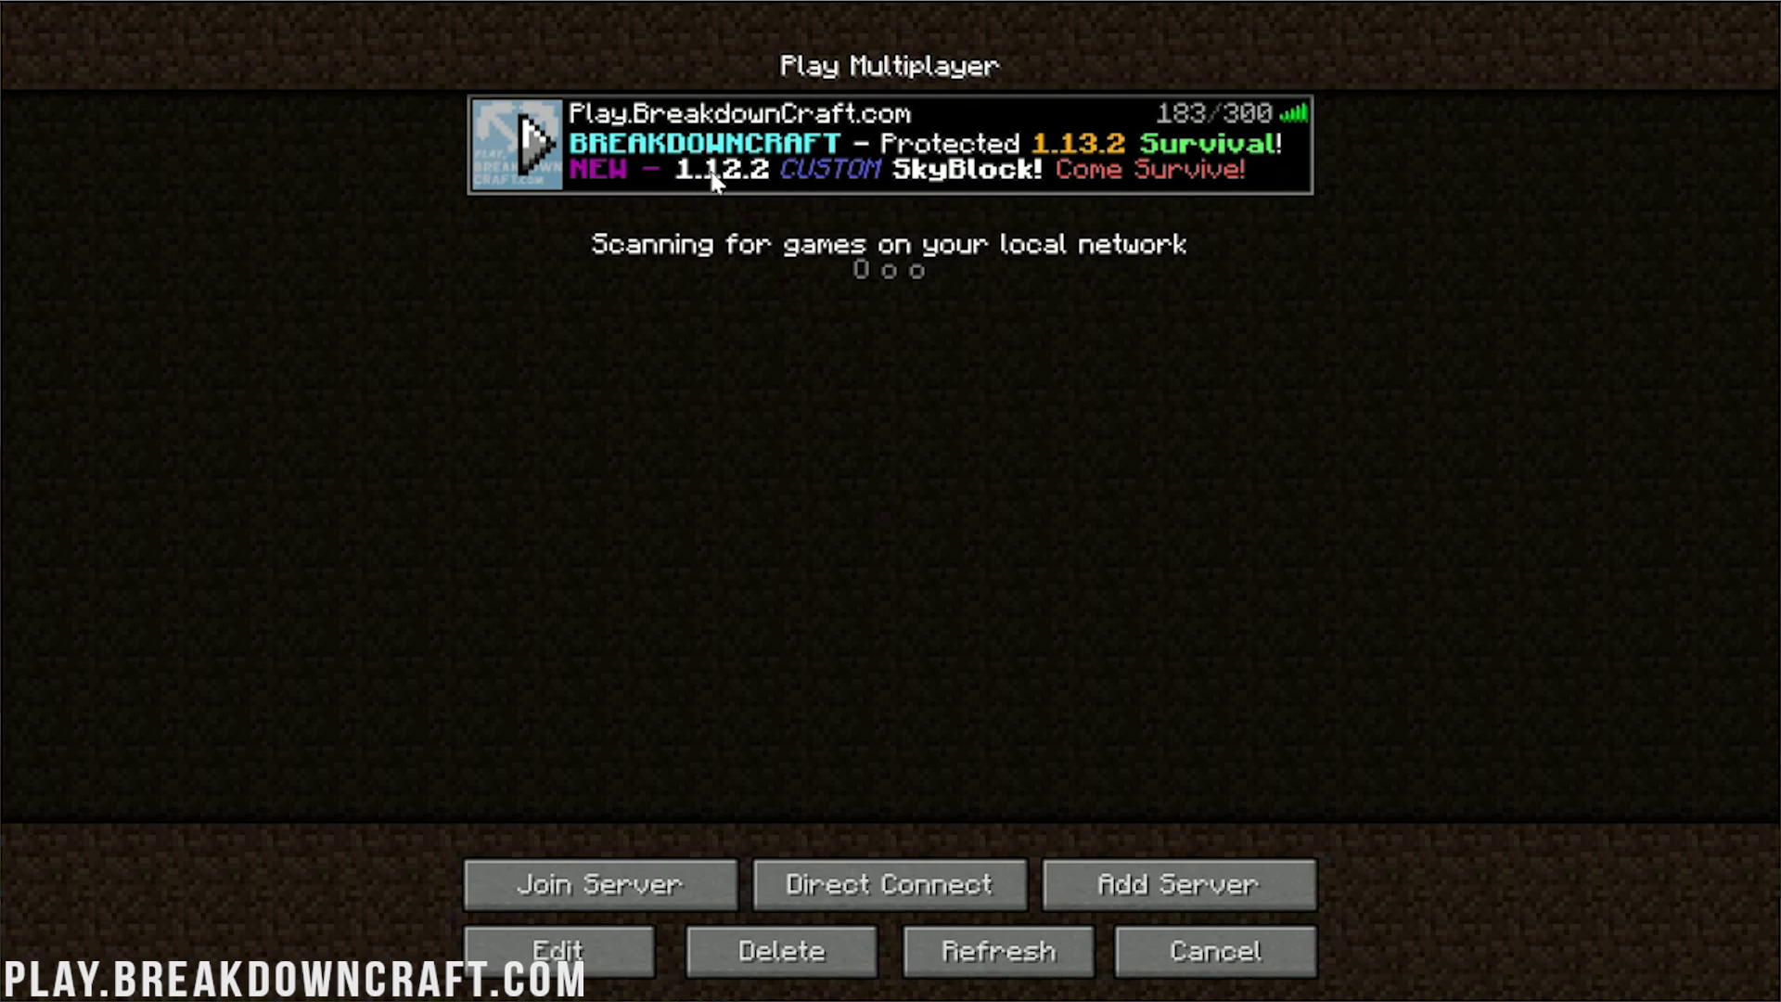
double_click(702, 174)
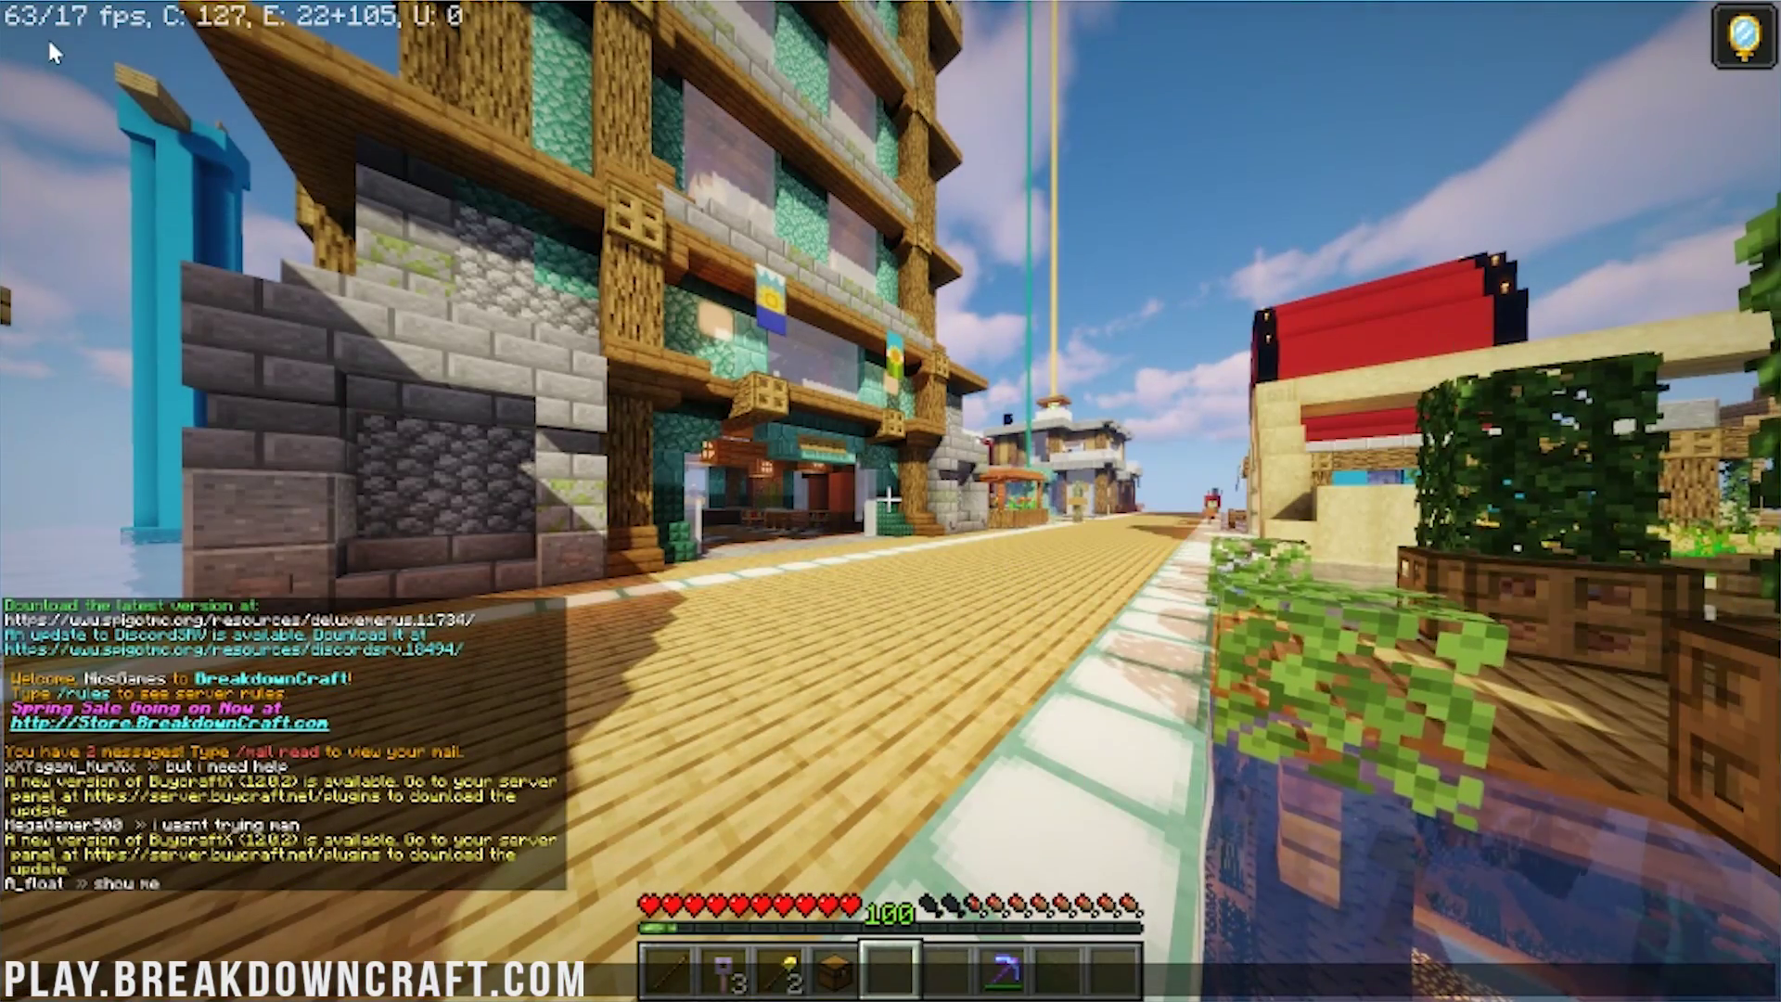
left_click(156, 43)
key("w")
key("w")
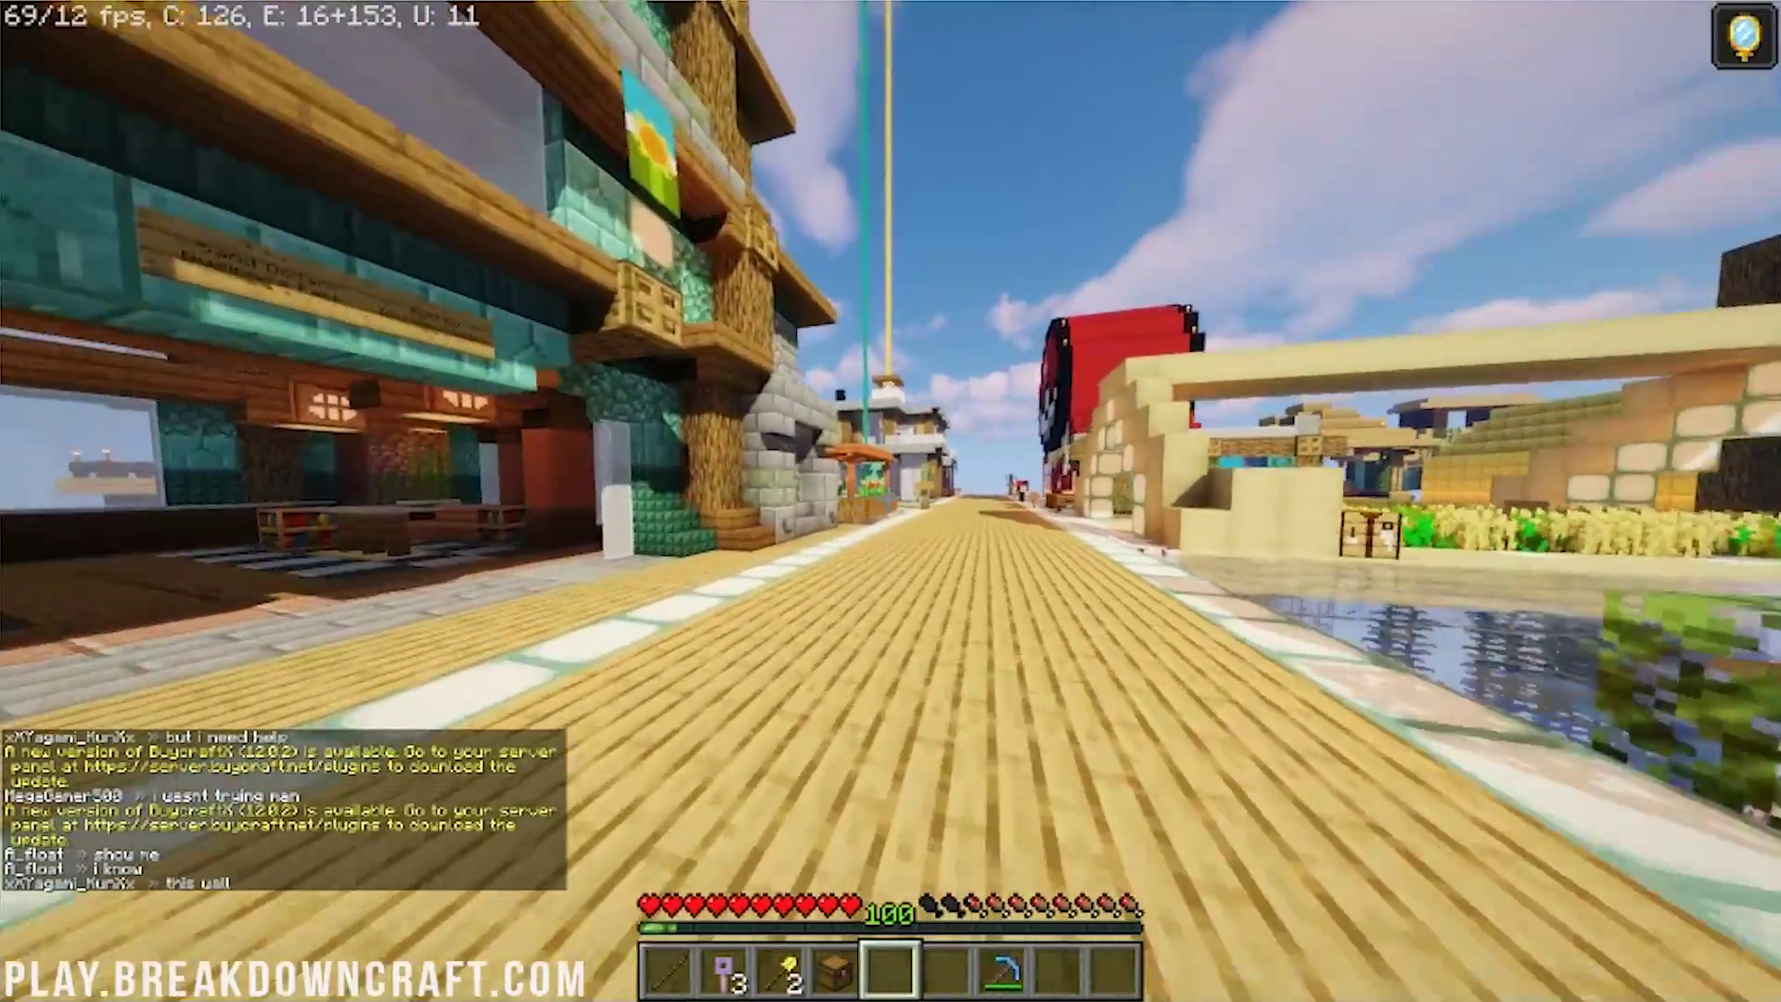
key("w")
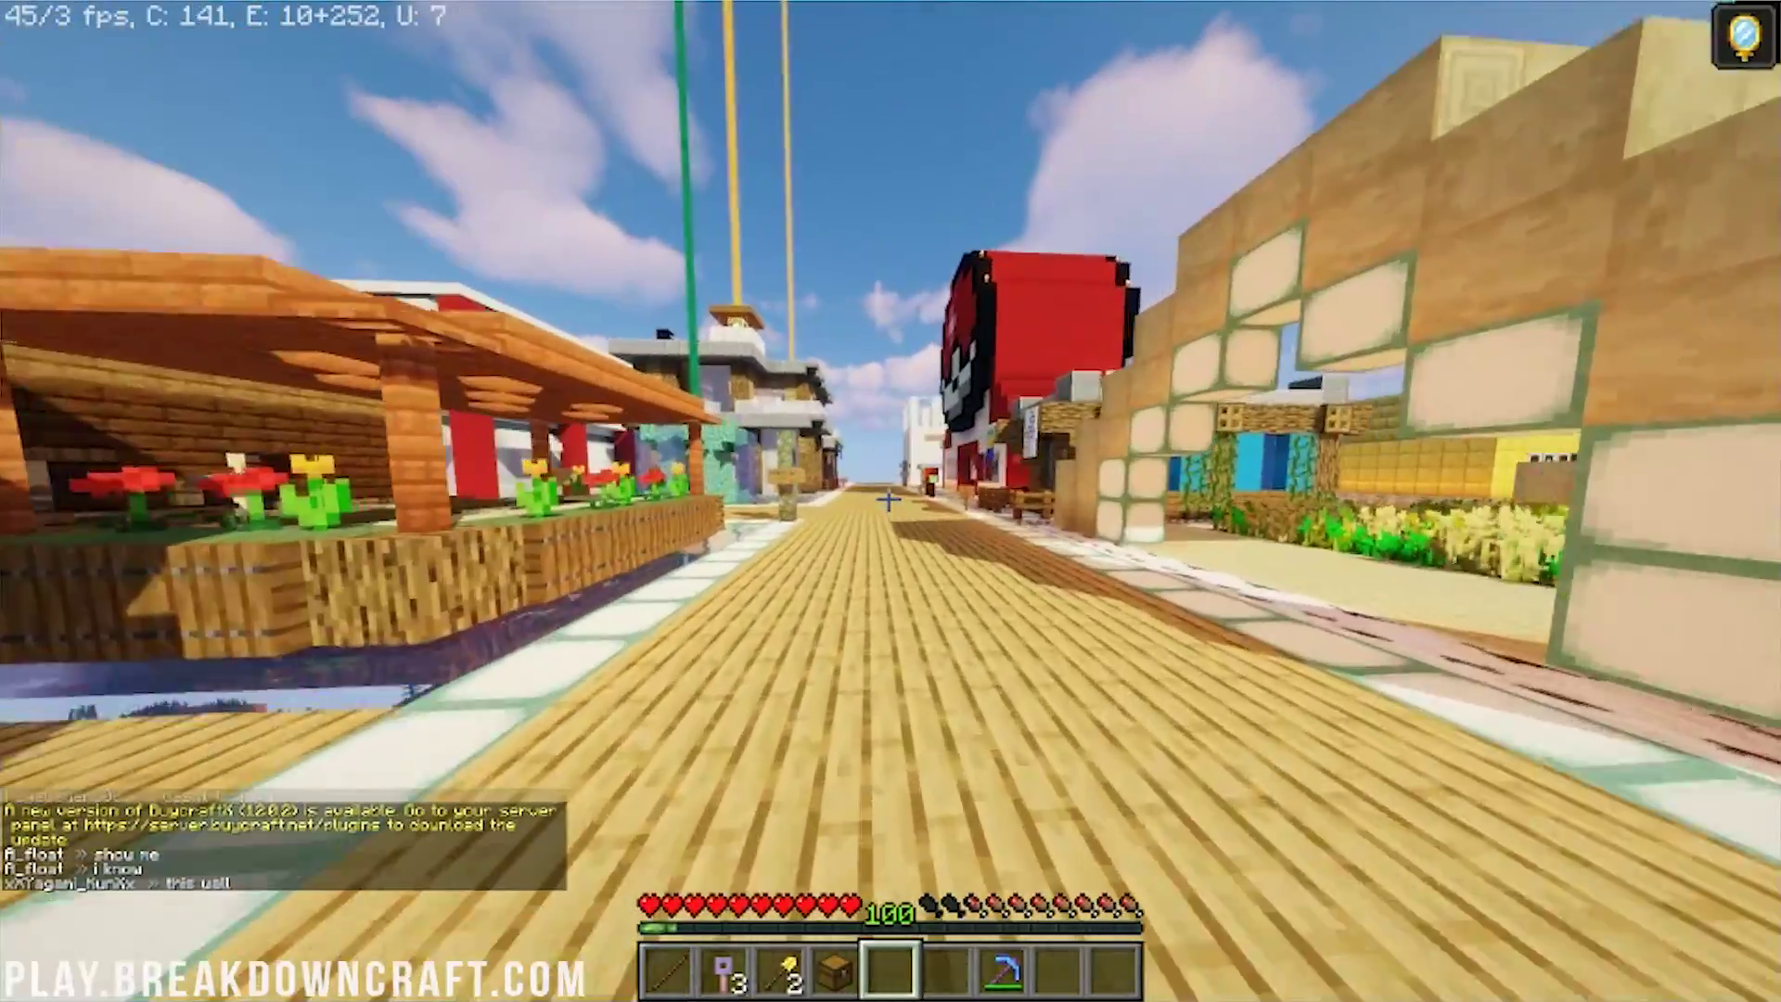
key("w")
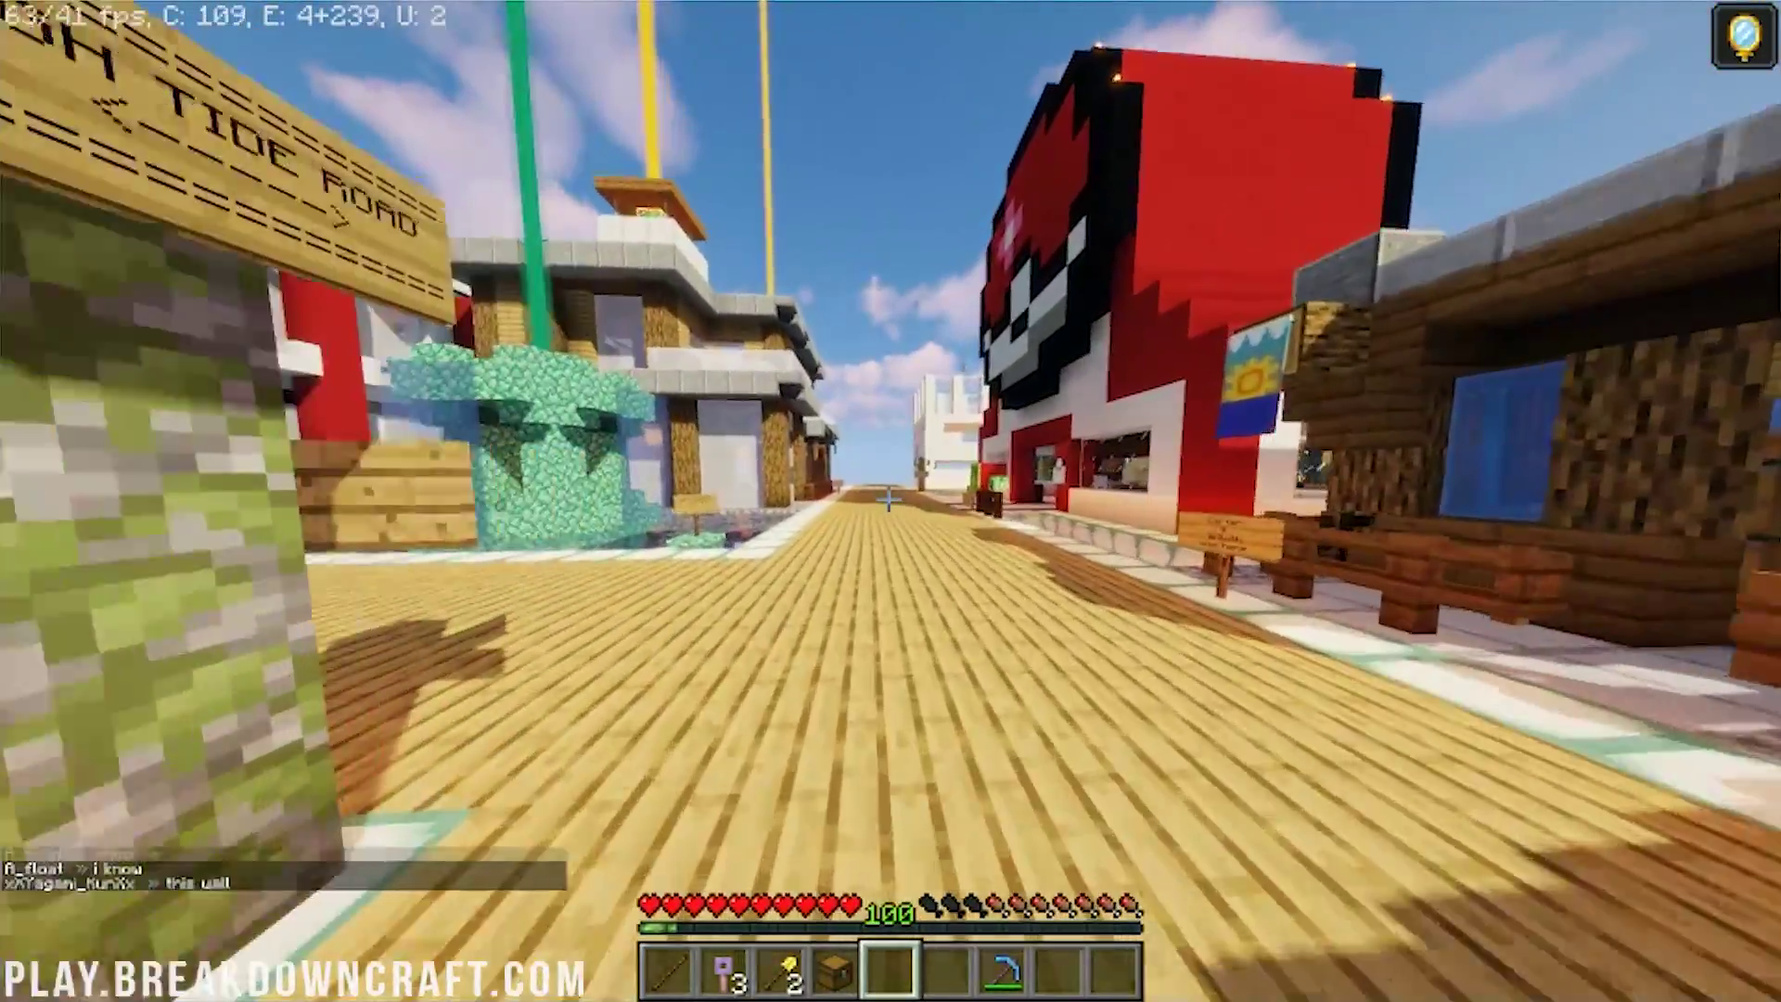
key("w")
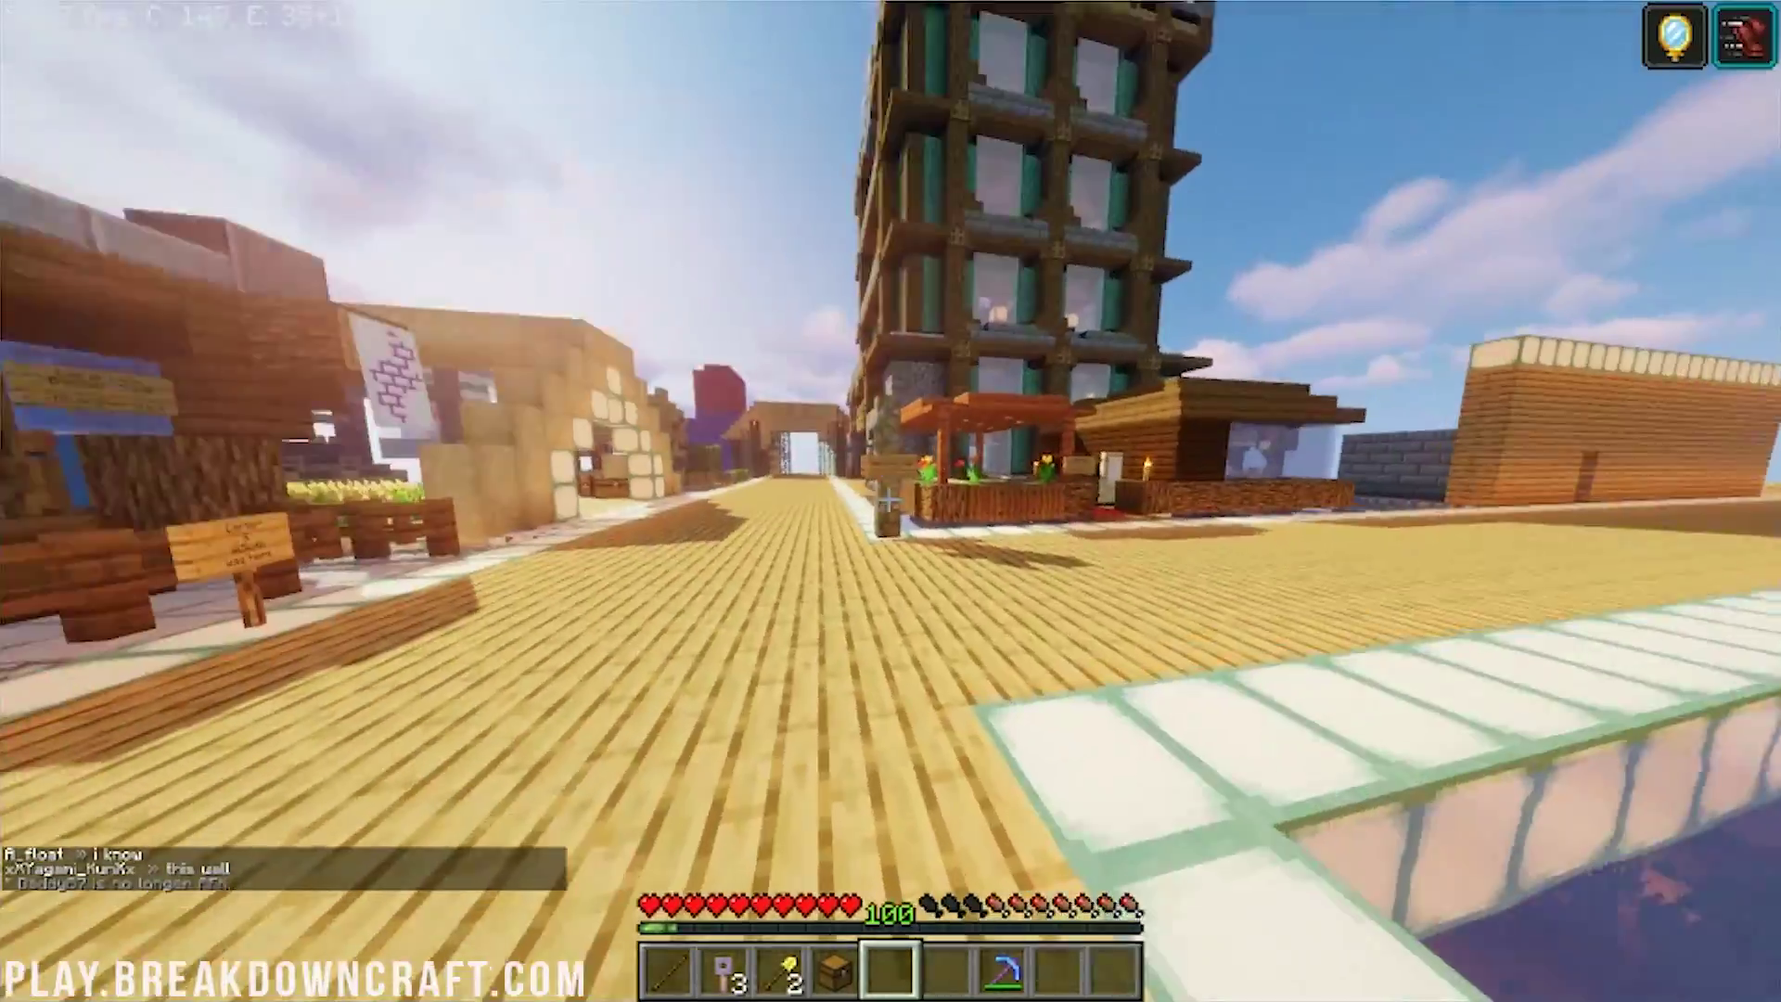
key("w")
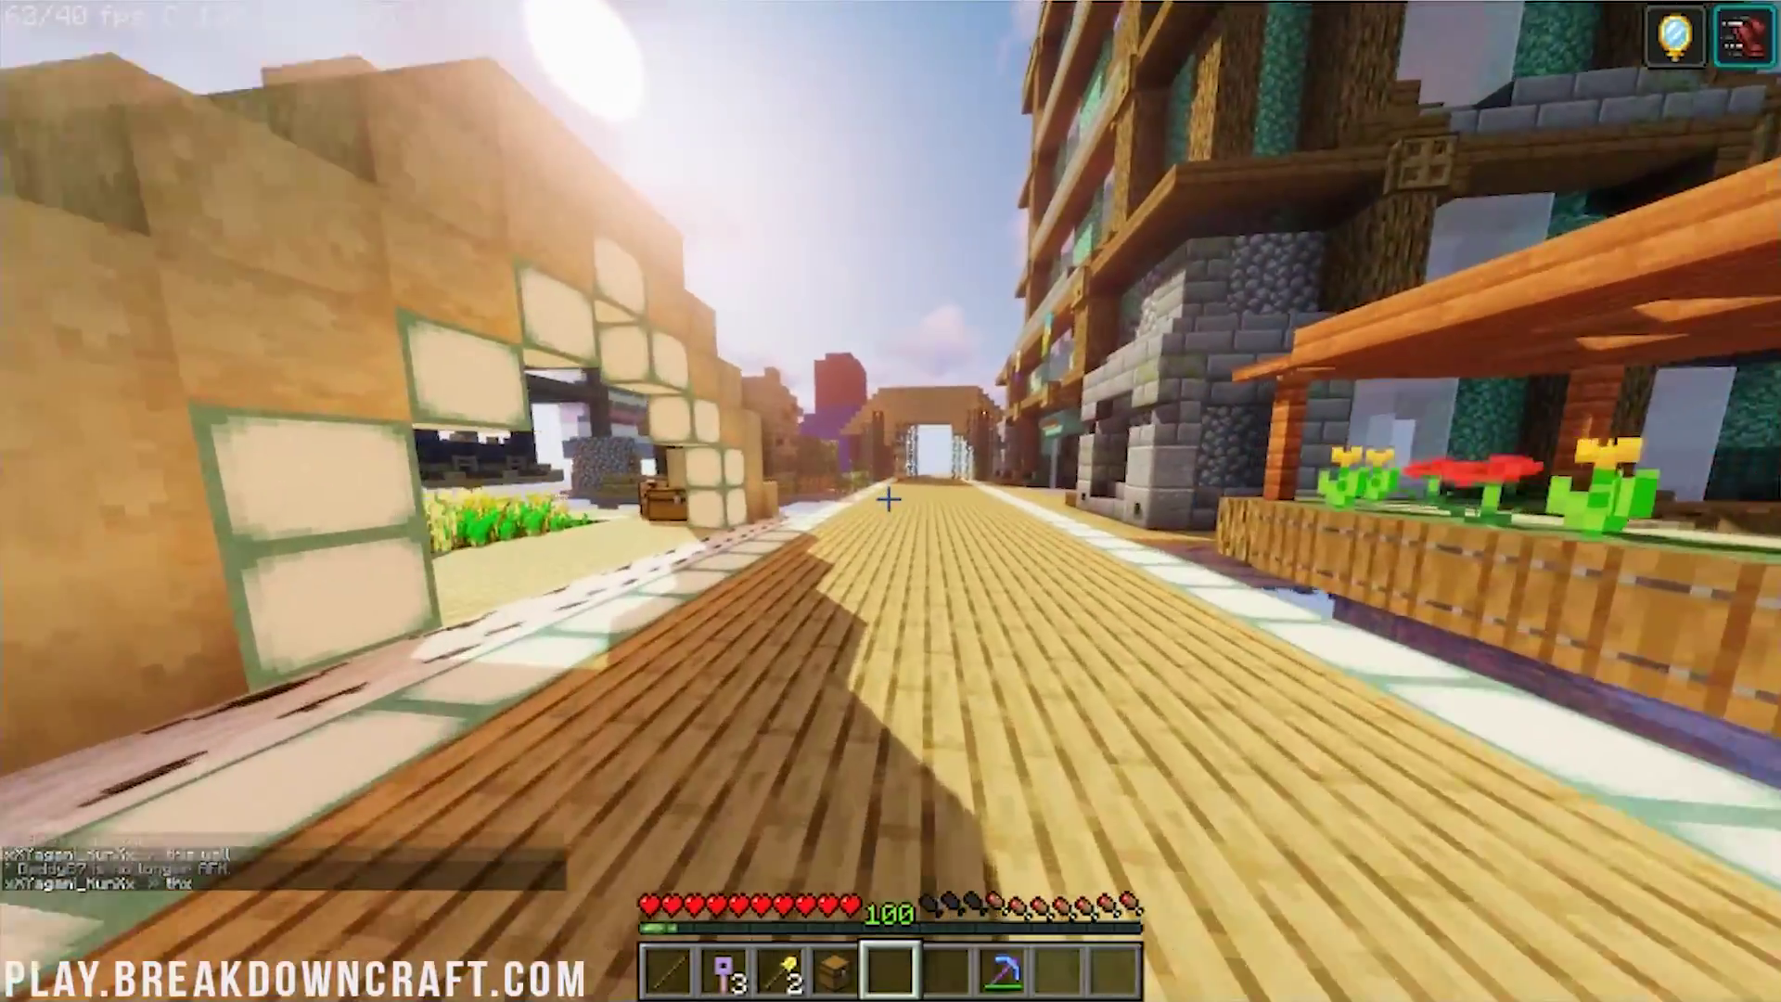
key("w")
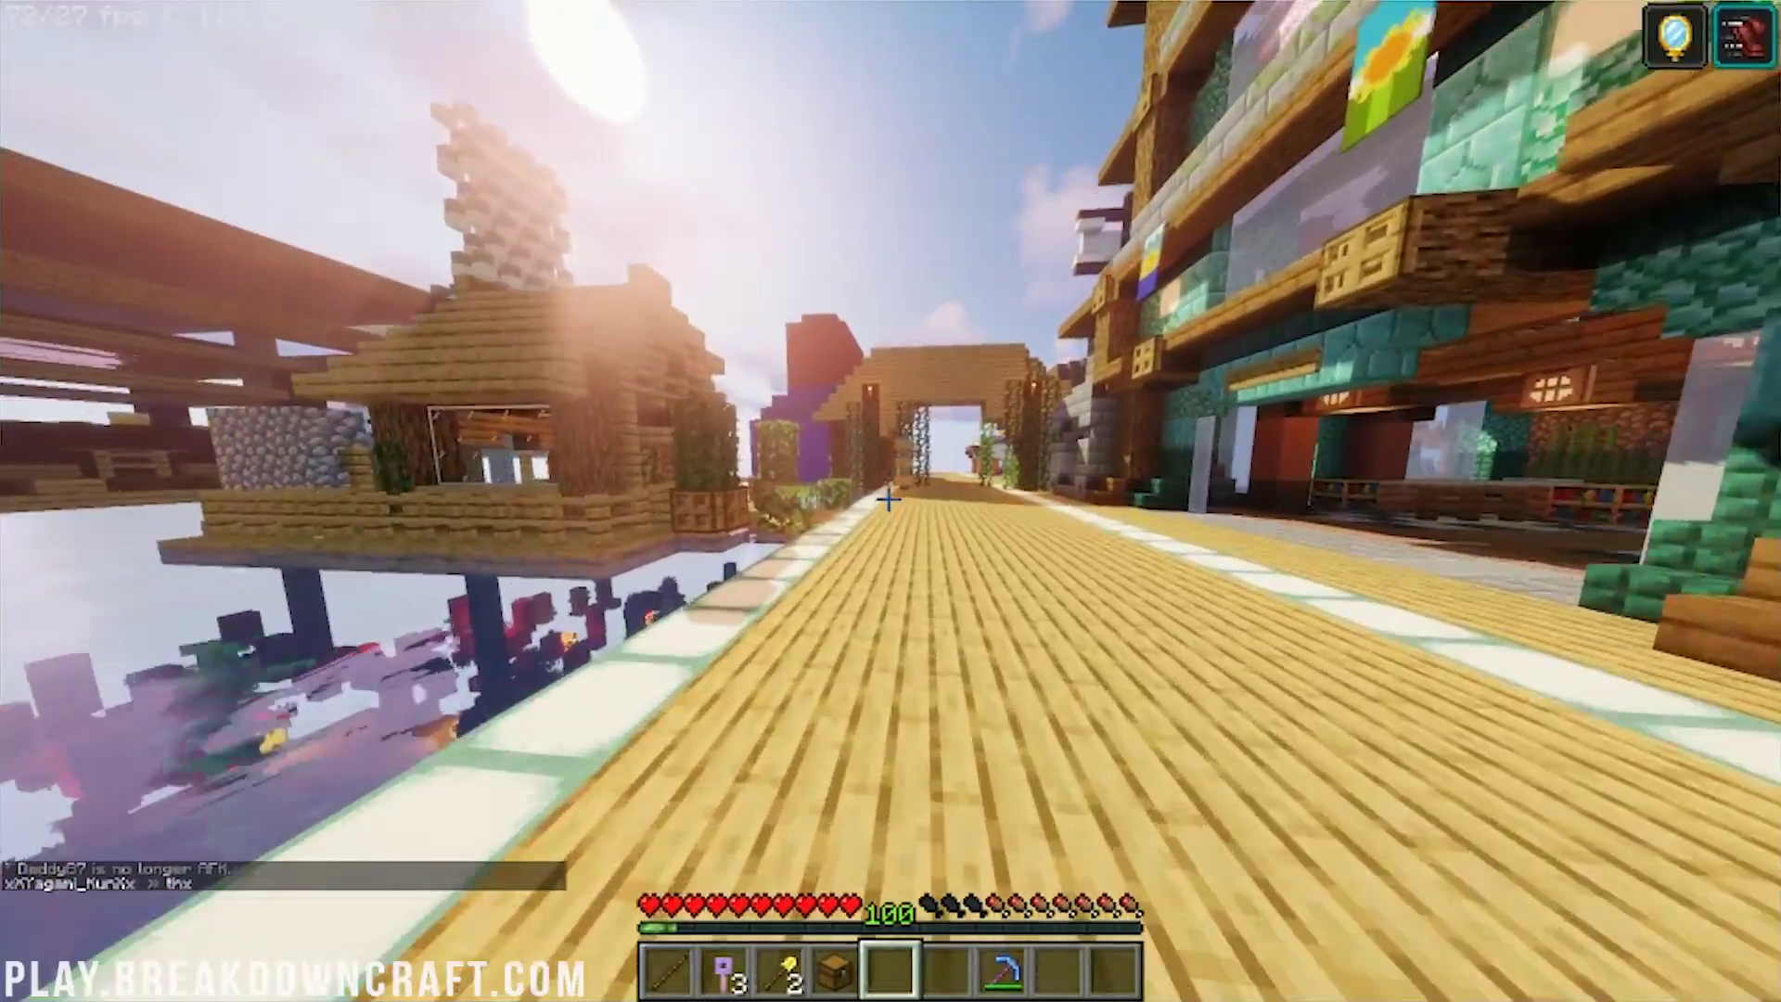
key("w")
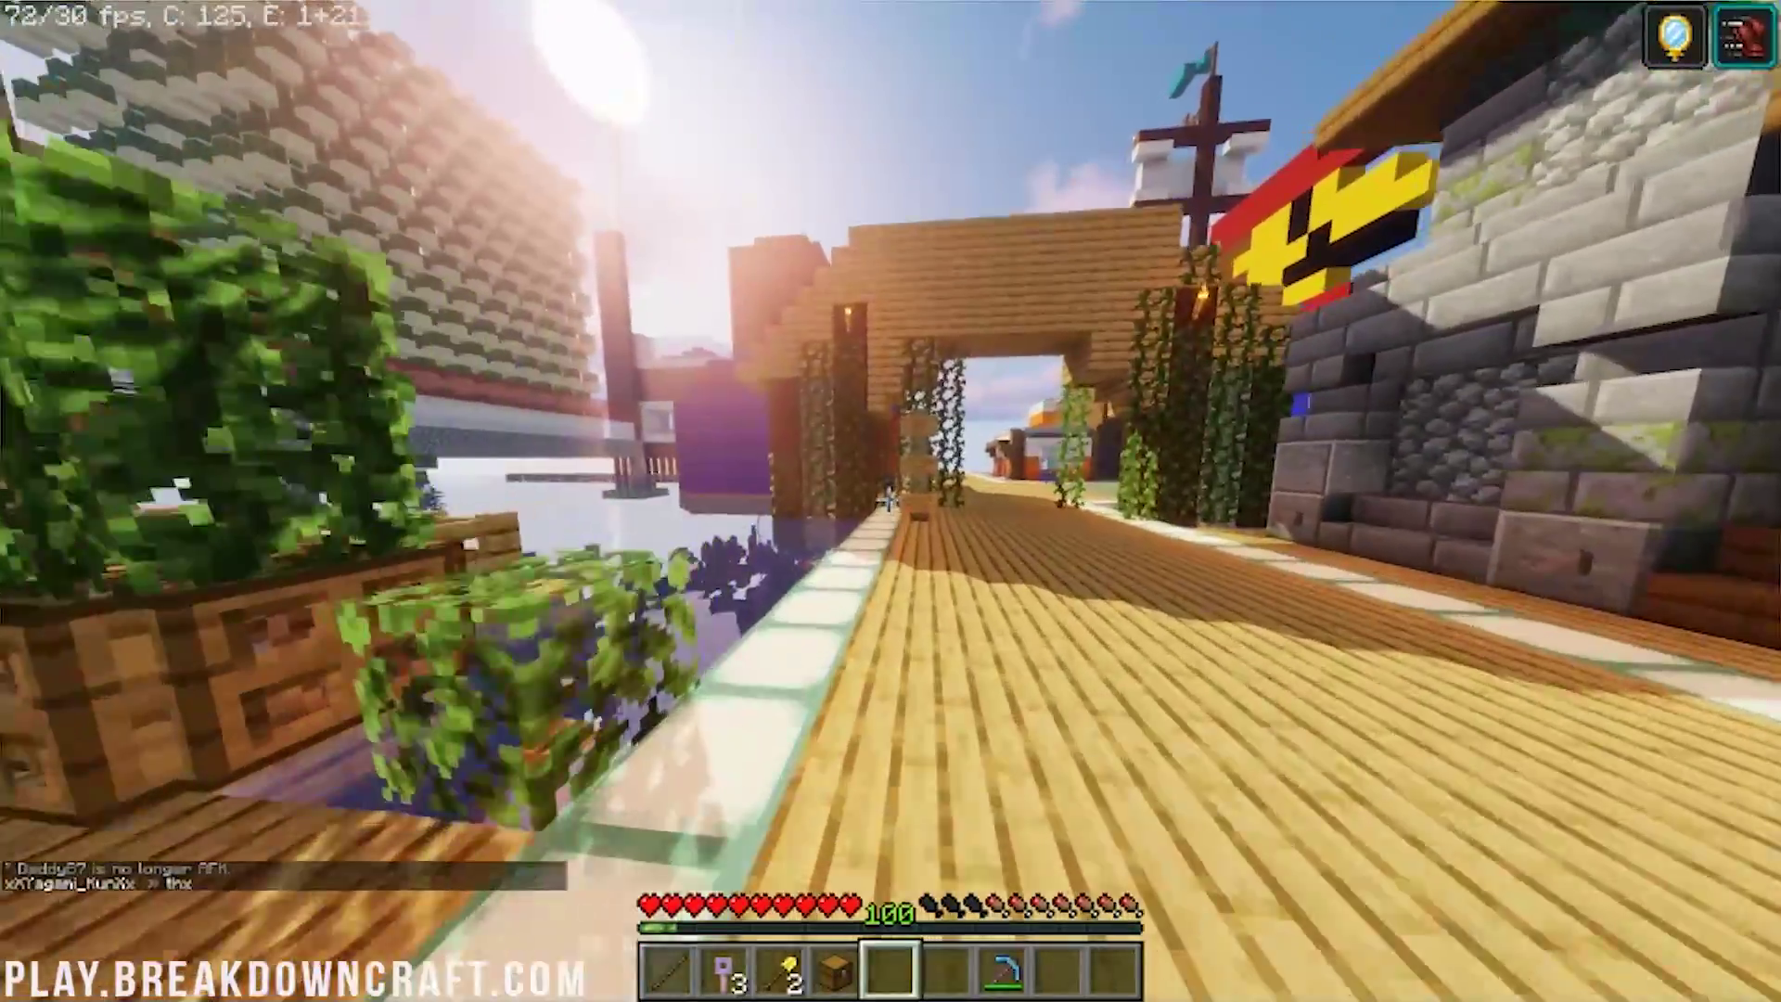
- Walk under the vine-covered arch, past the Mario statue and the red Pokéball building
key("a")
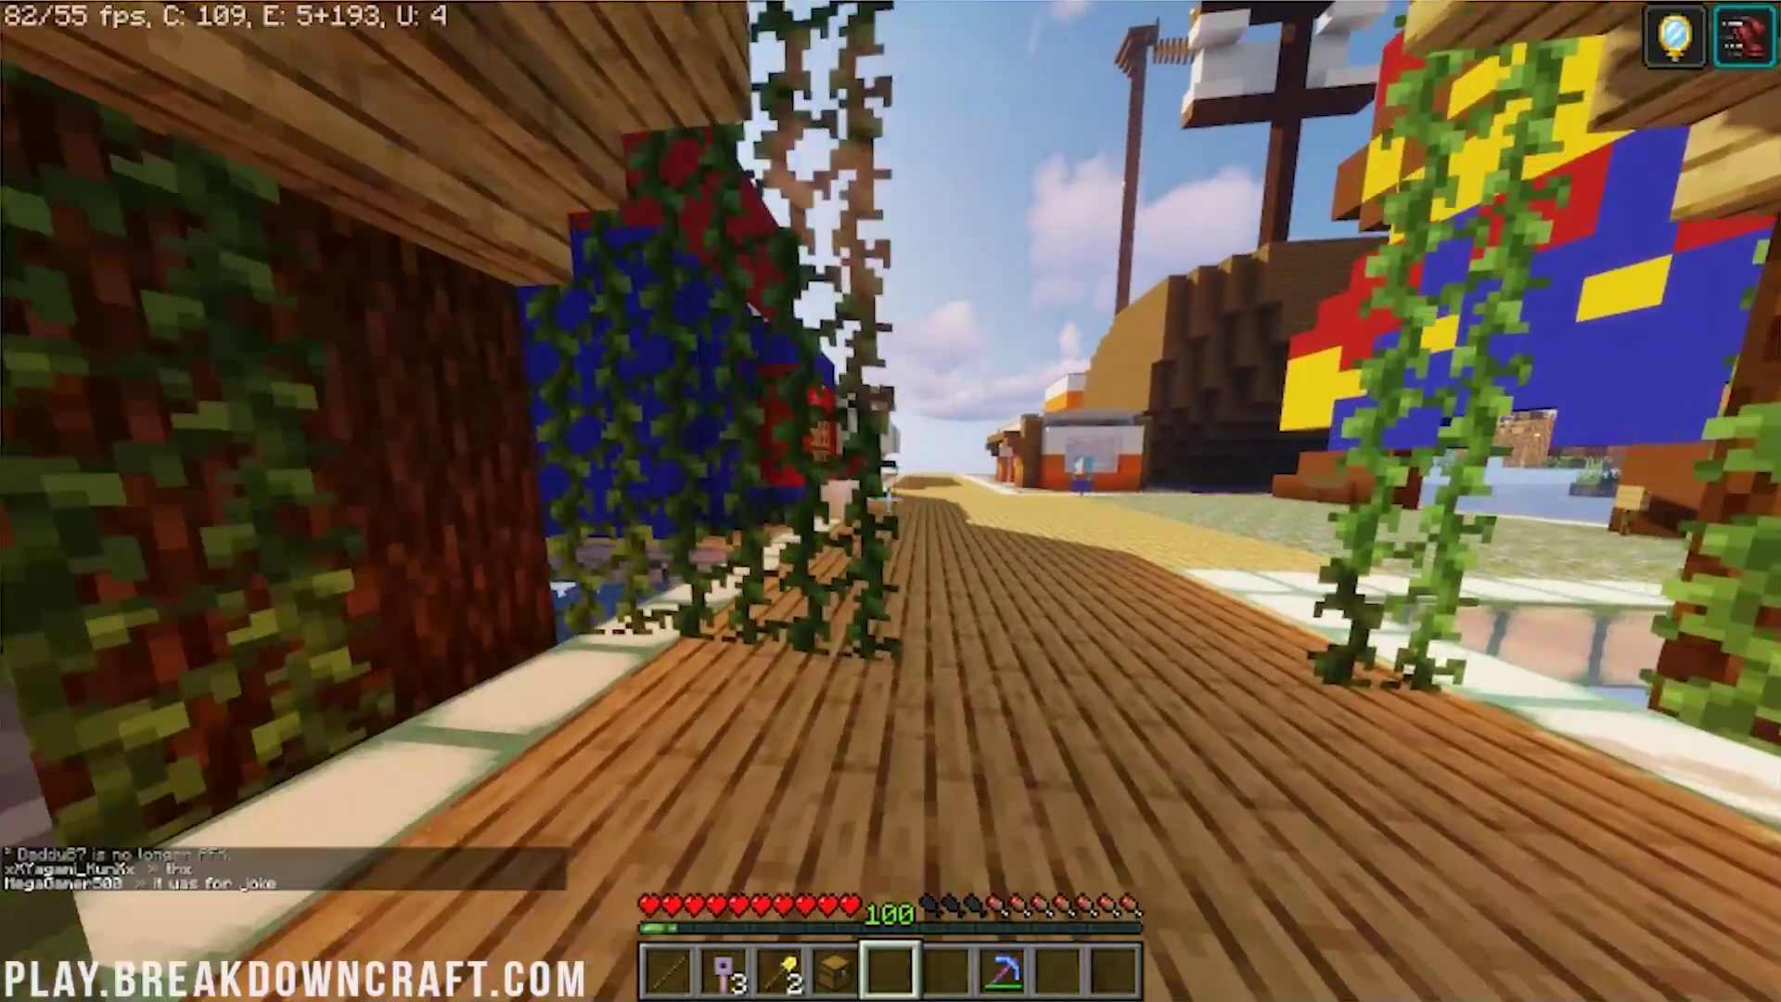
key("w")
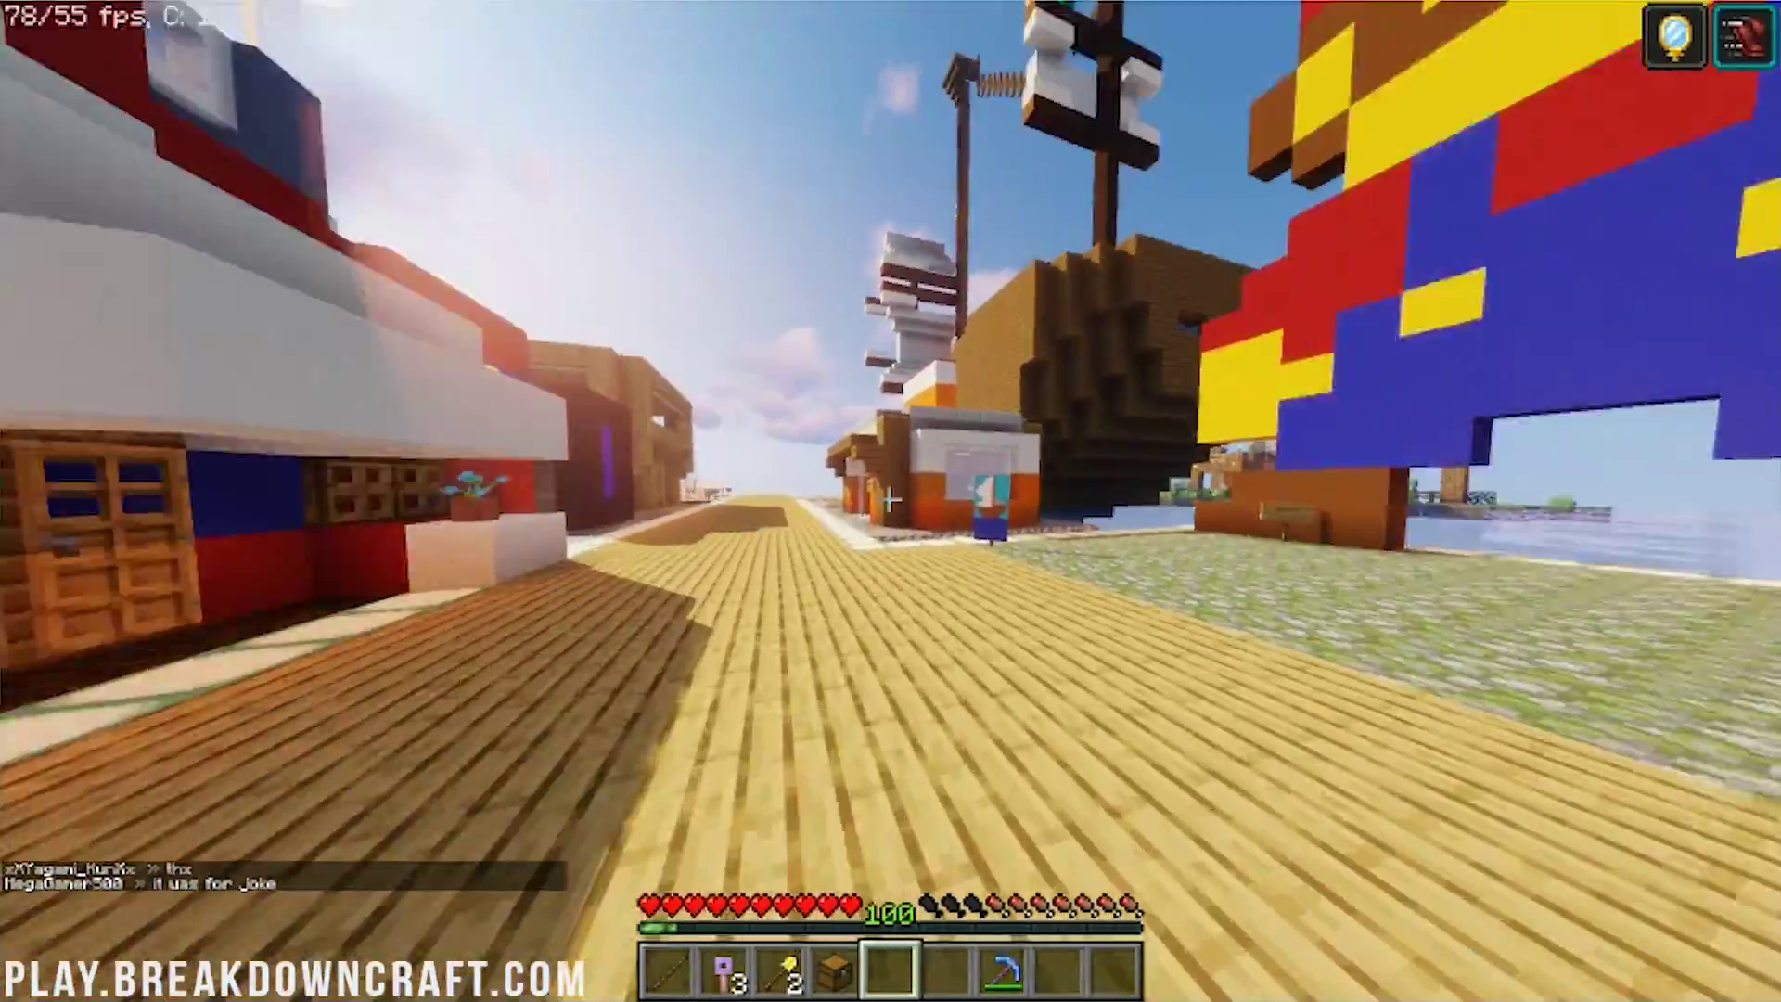
key("w")
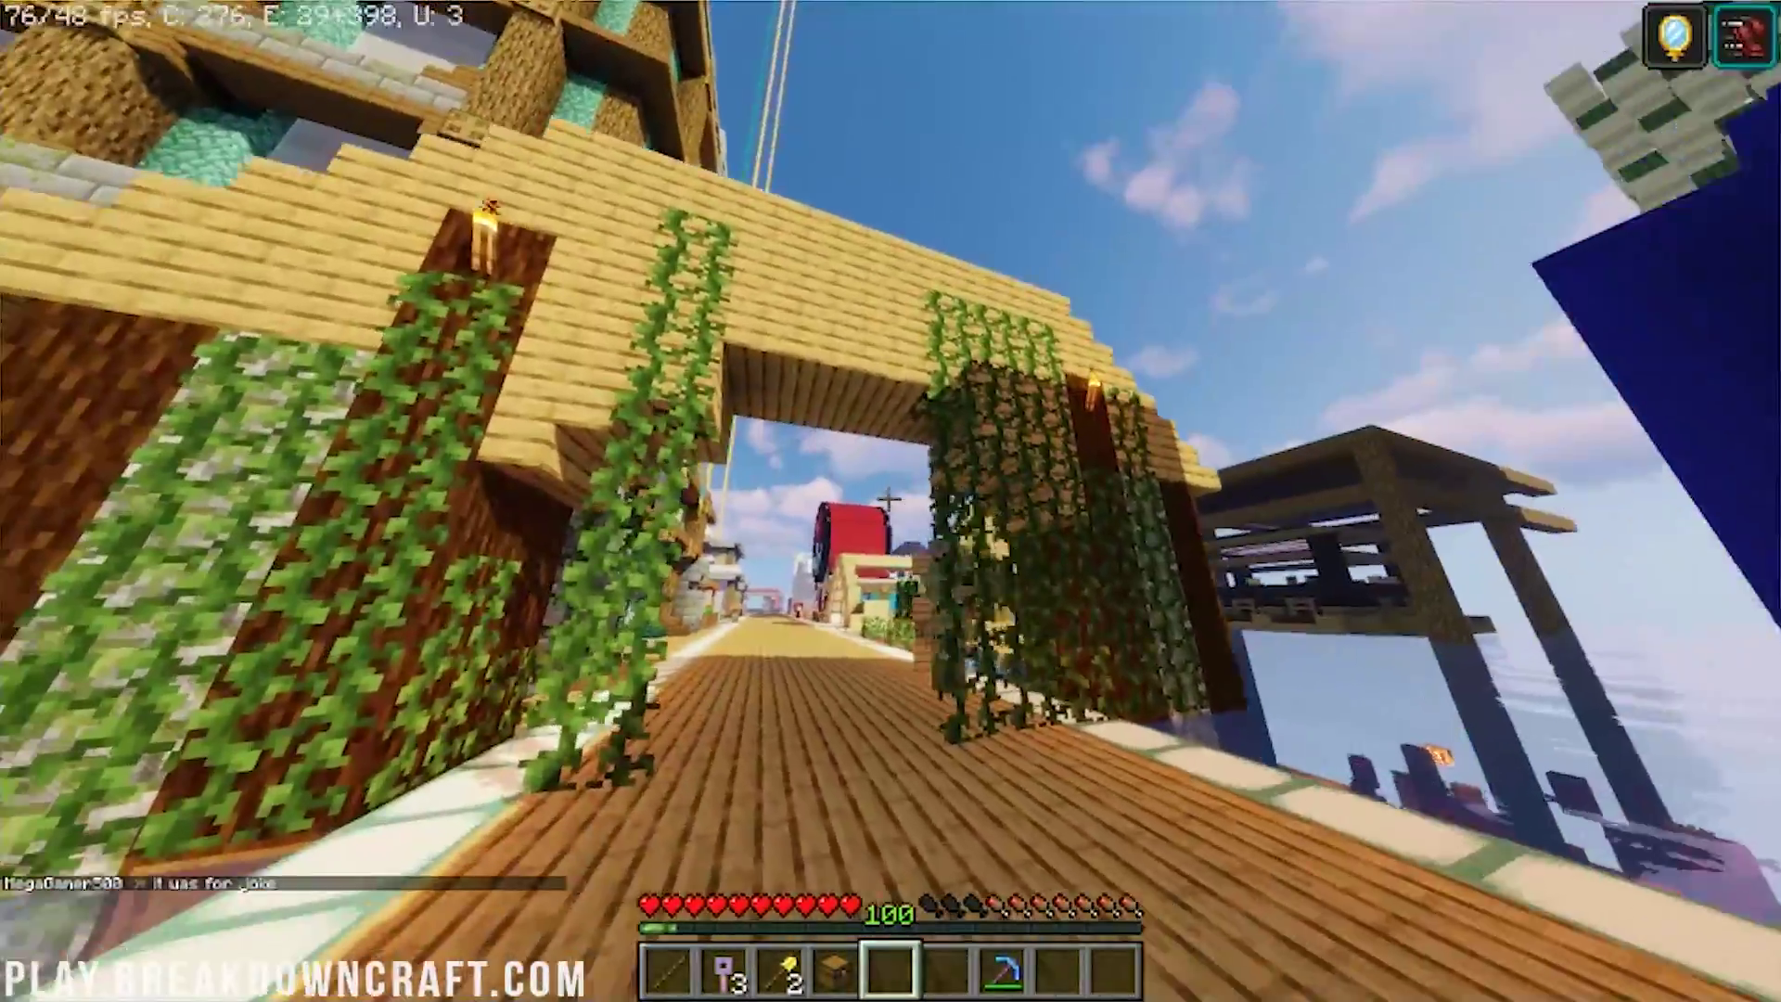
key("w")
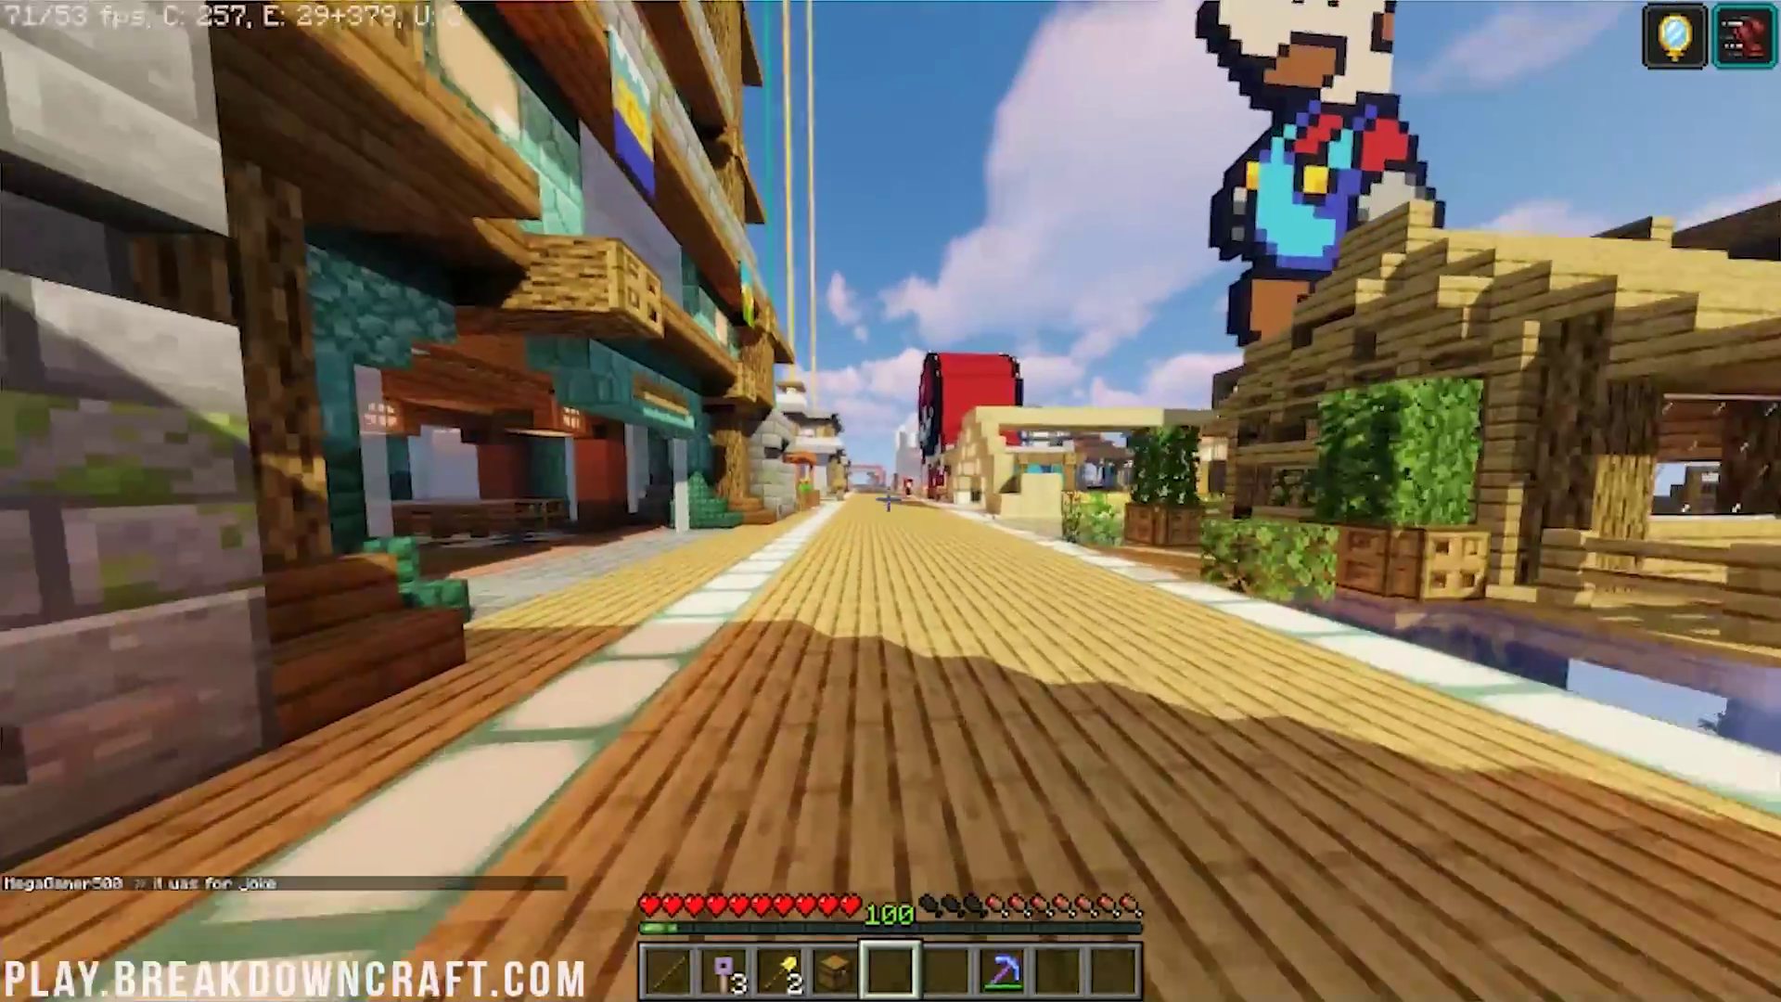
key("w")
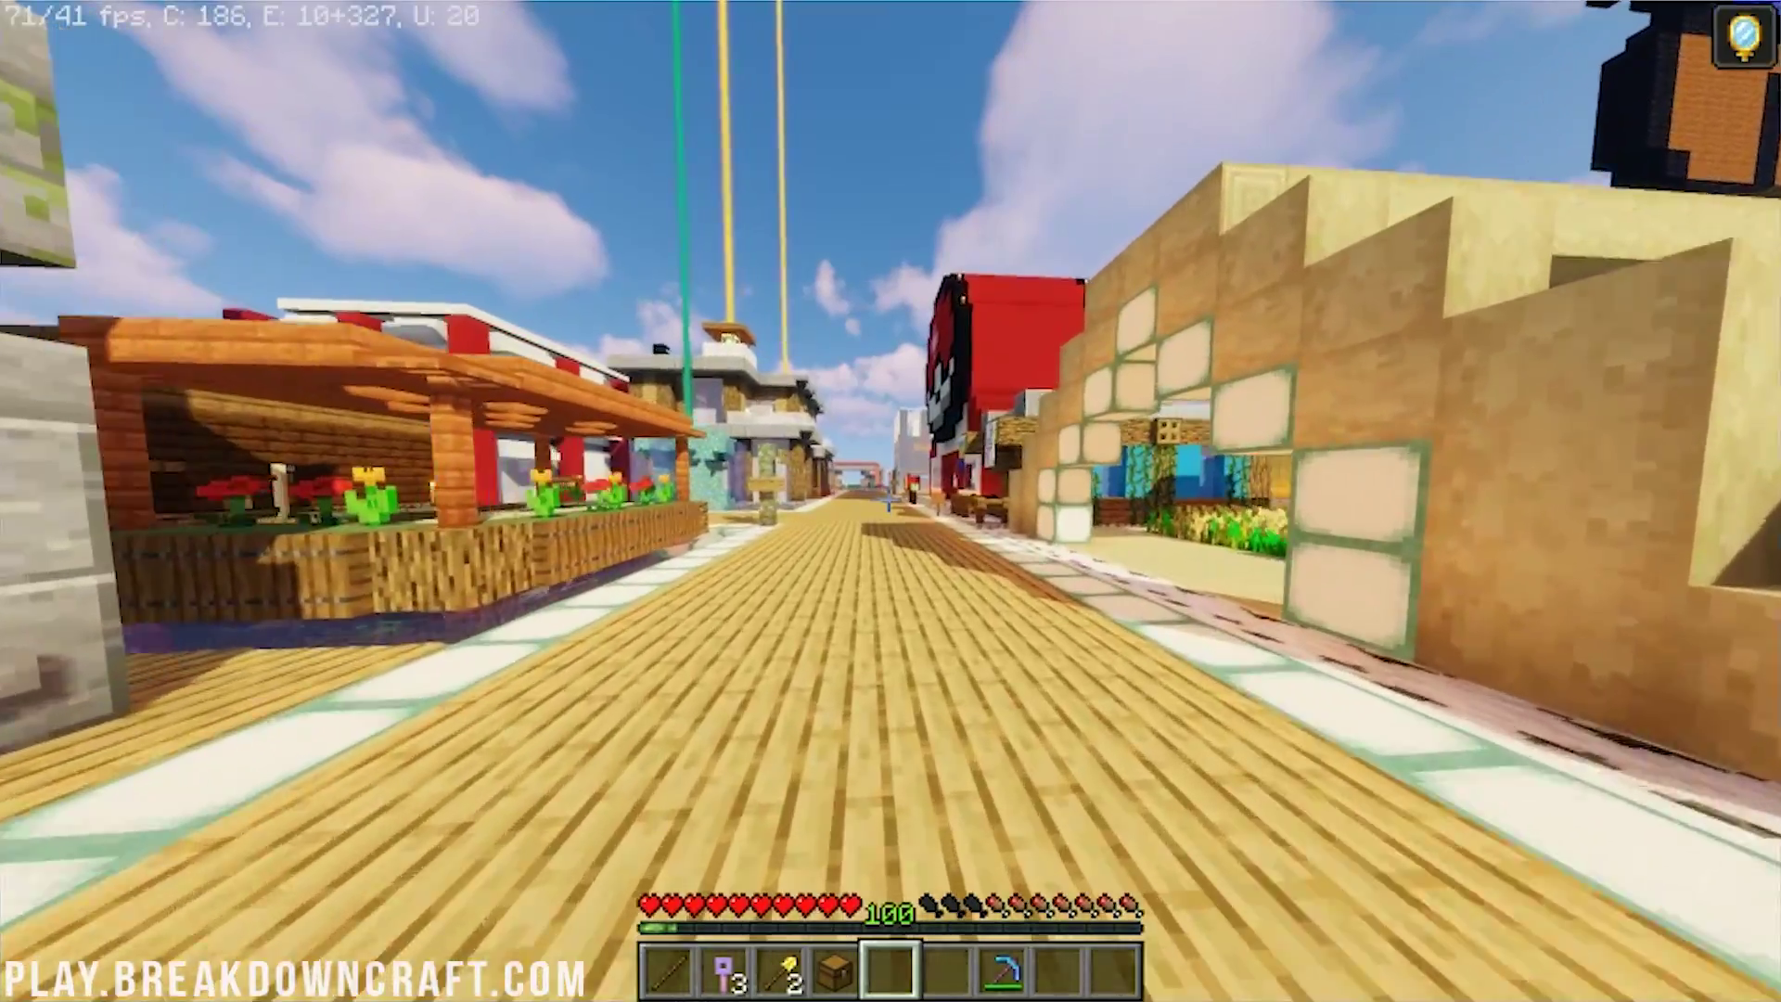
key("w")
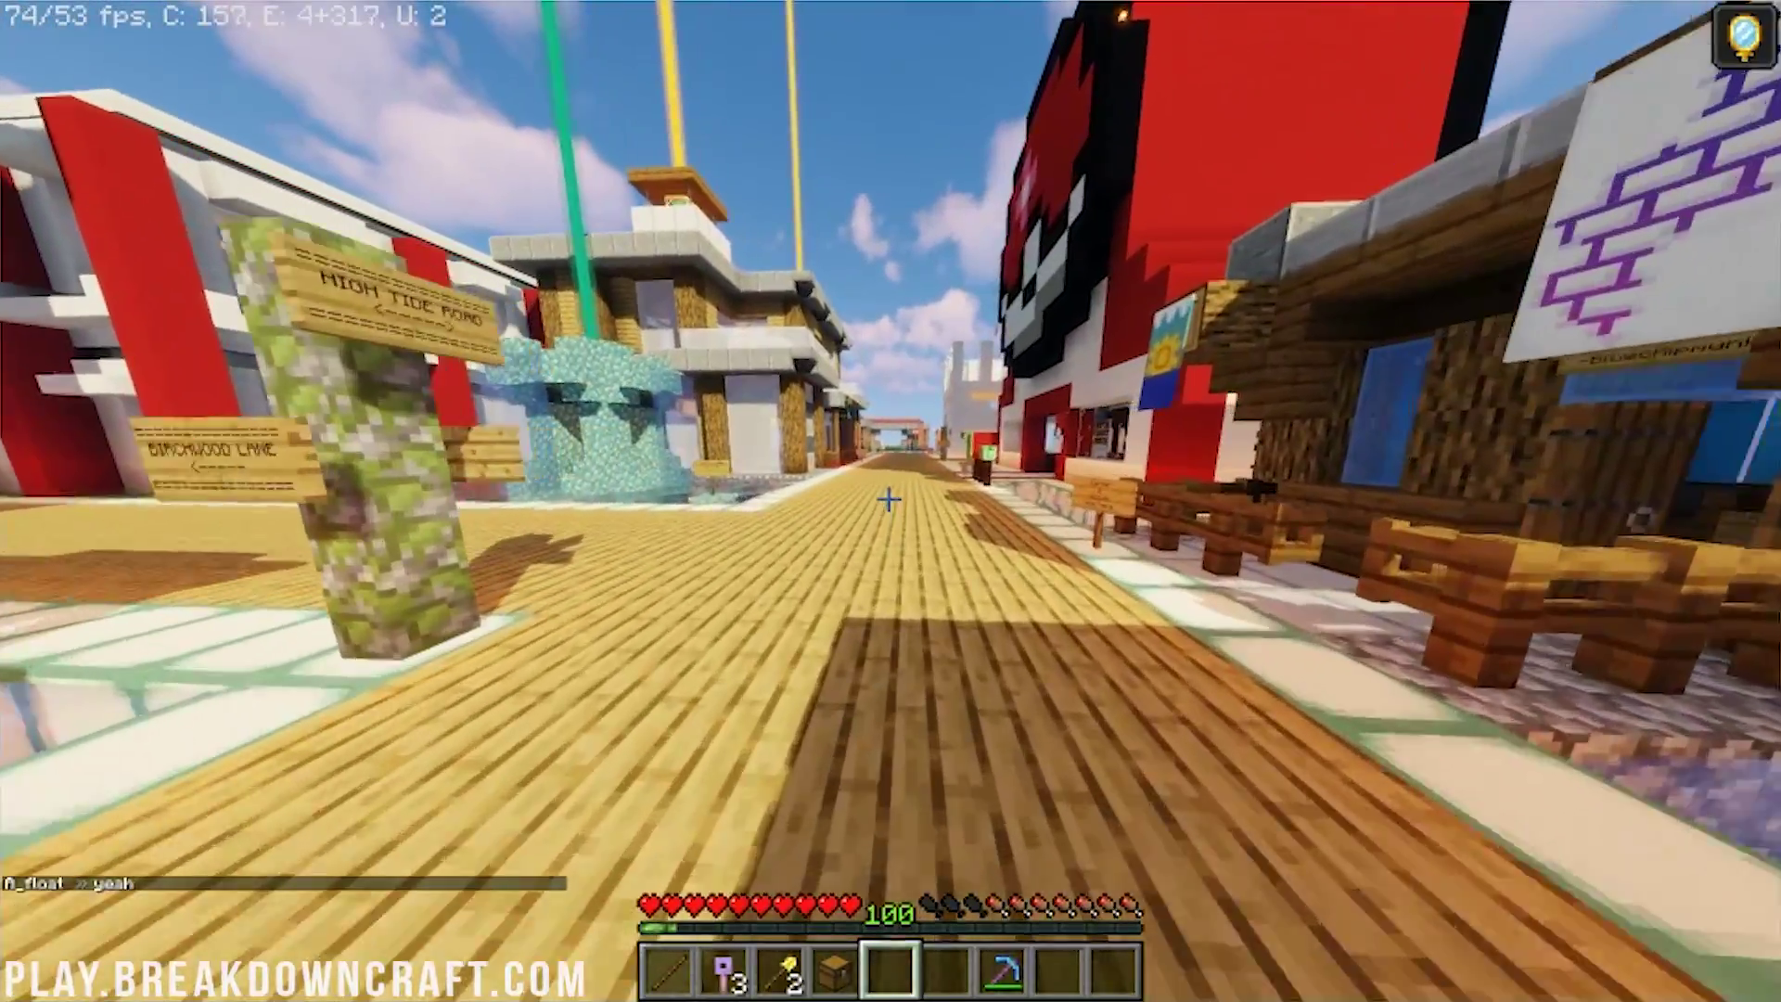
key("w")
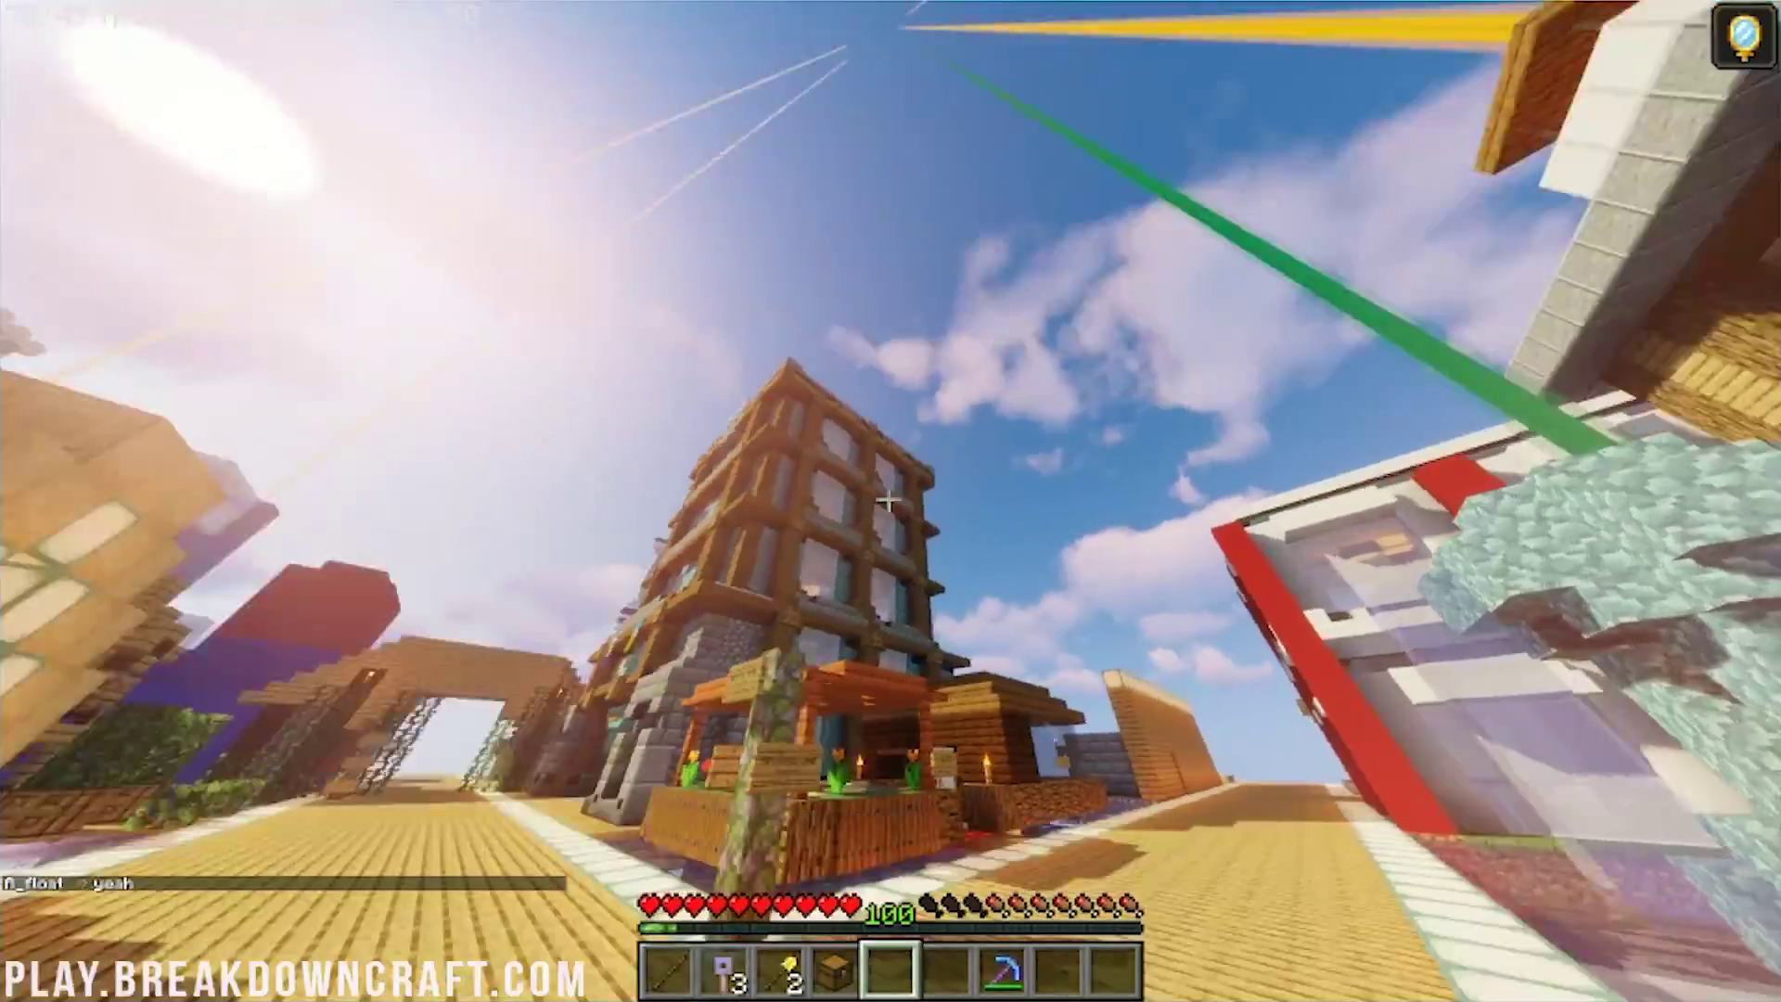
key("w")
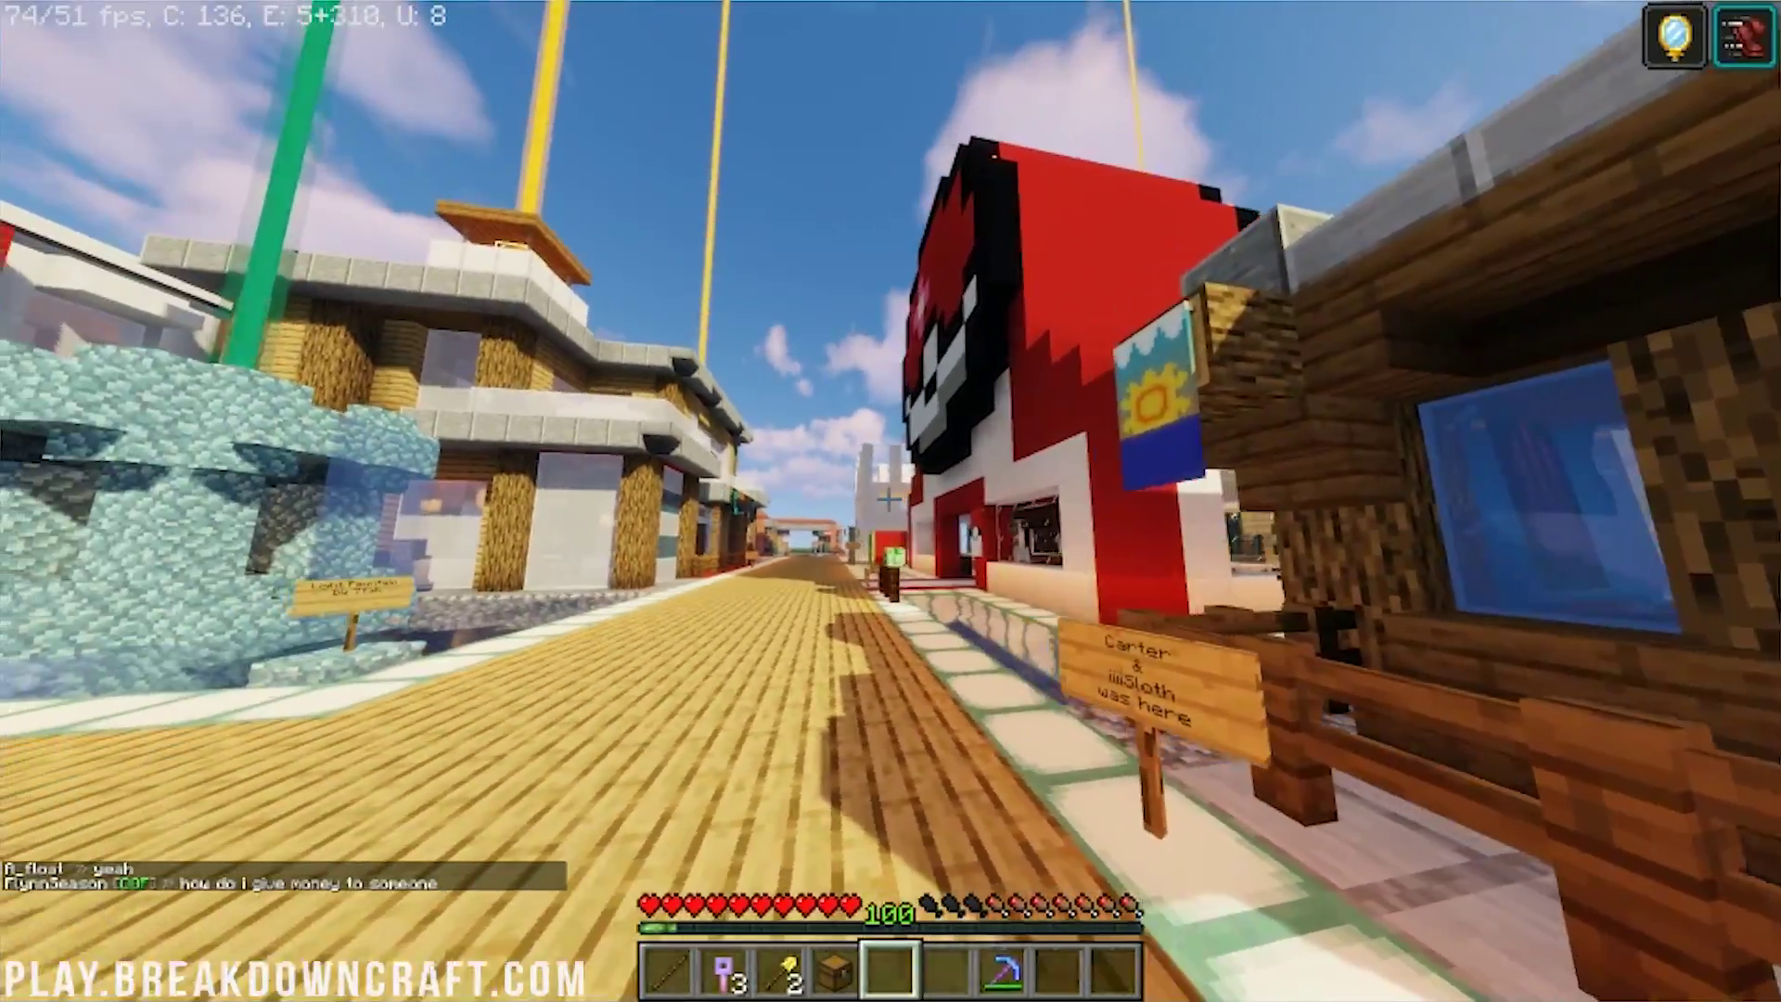
key("w")
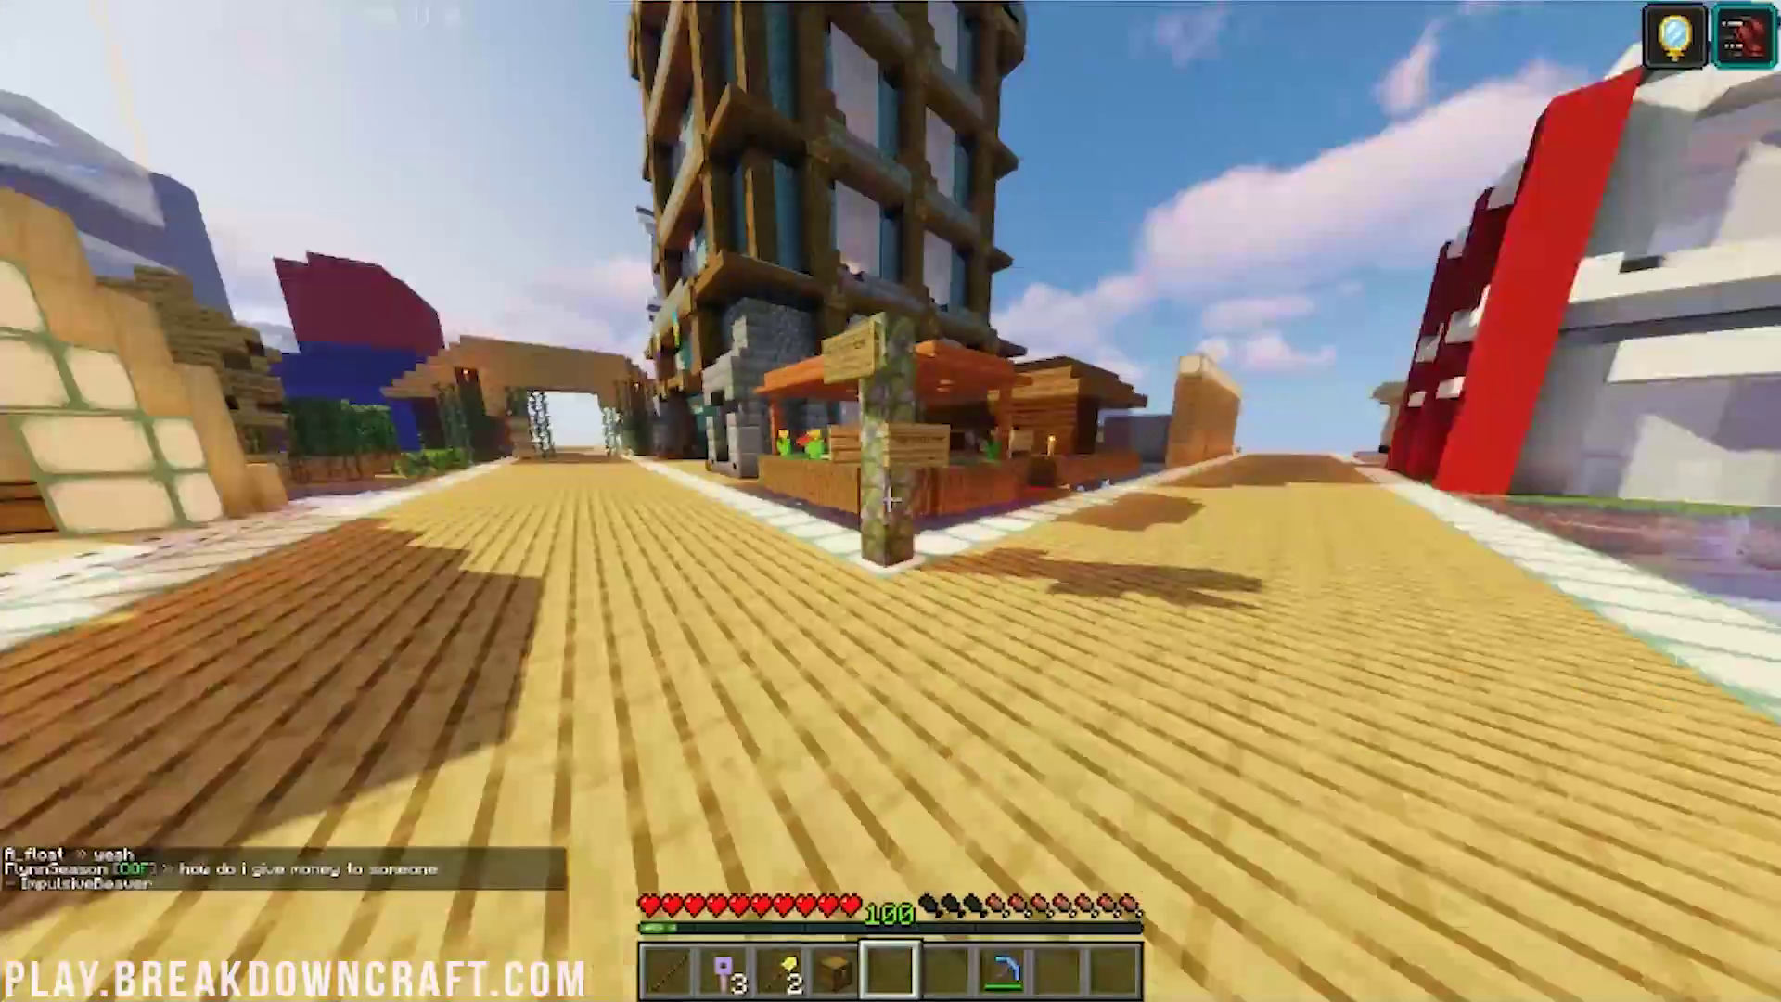
- Open and close the chat, then pause to the Game Menu
key("w")
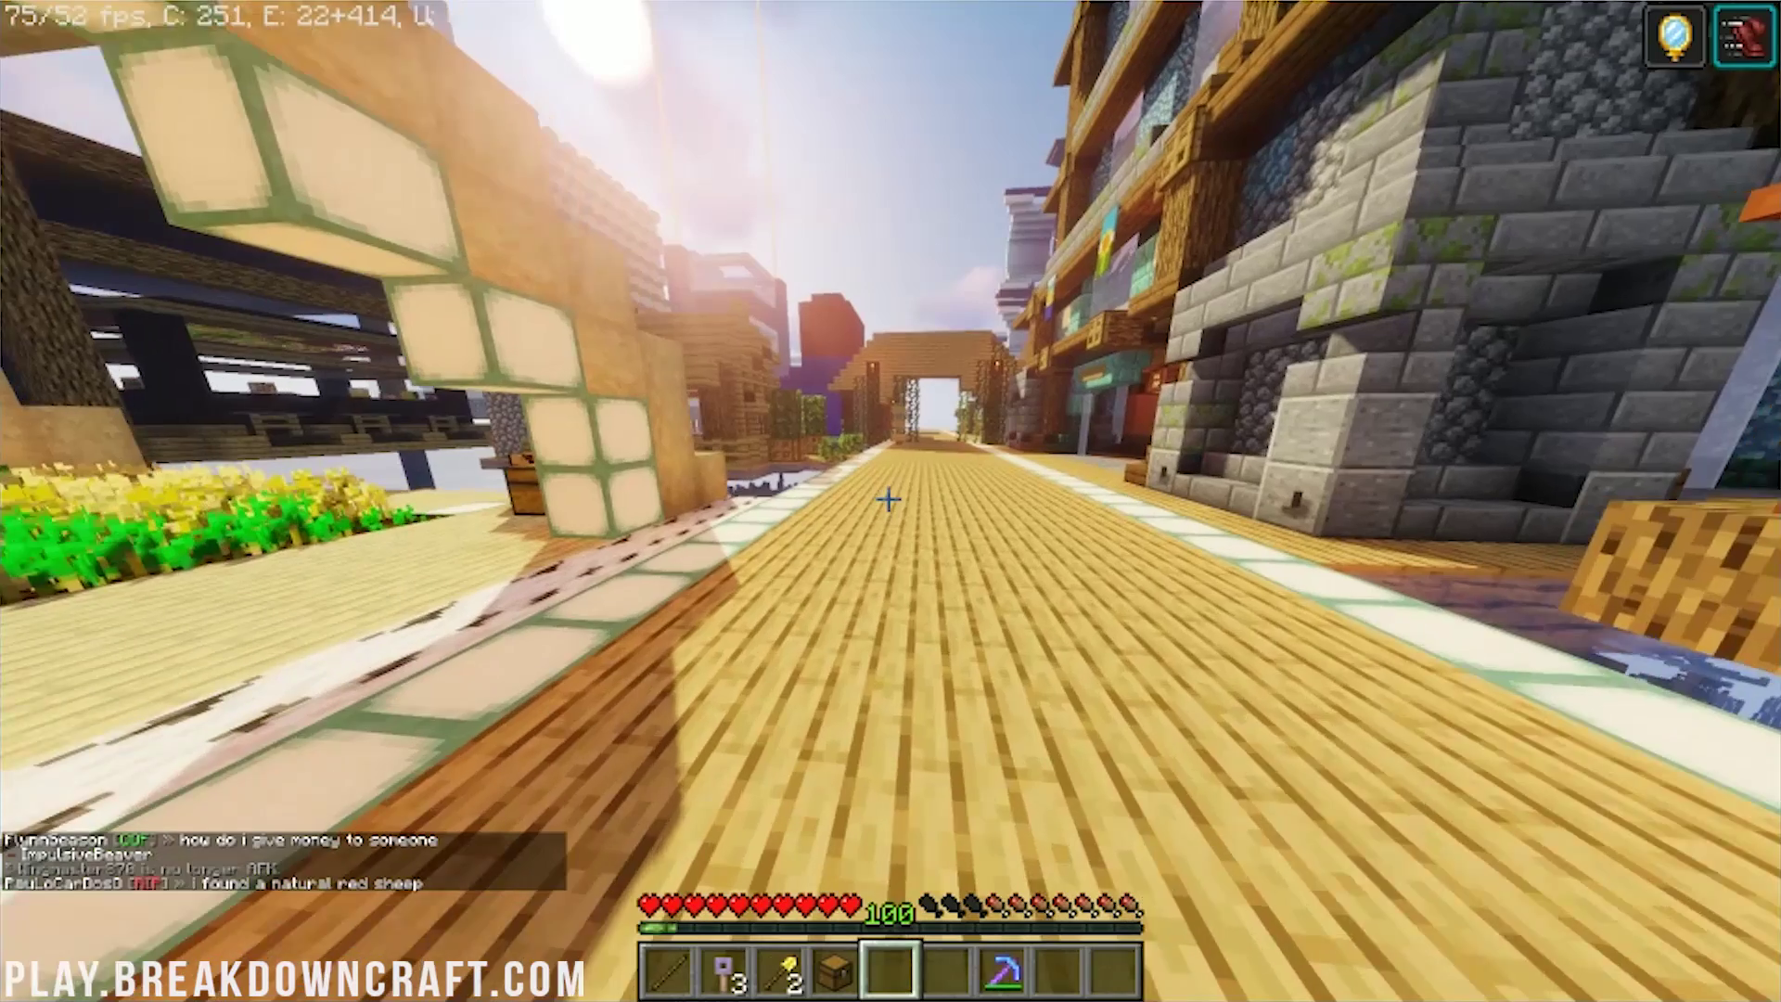
key("t")
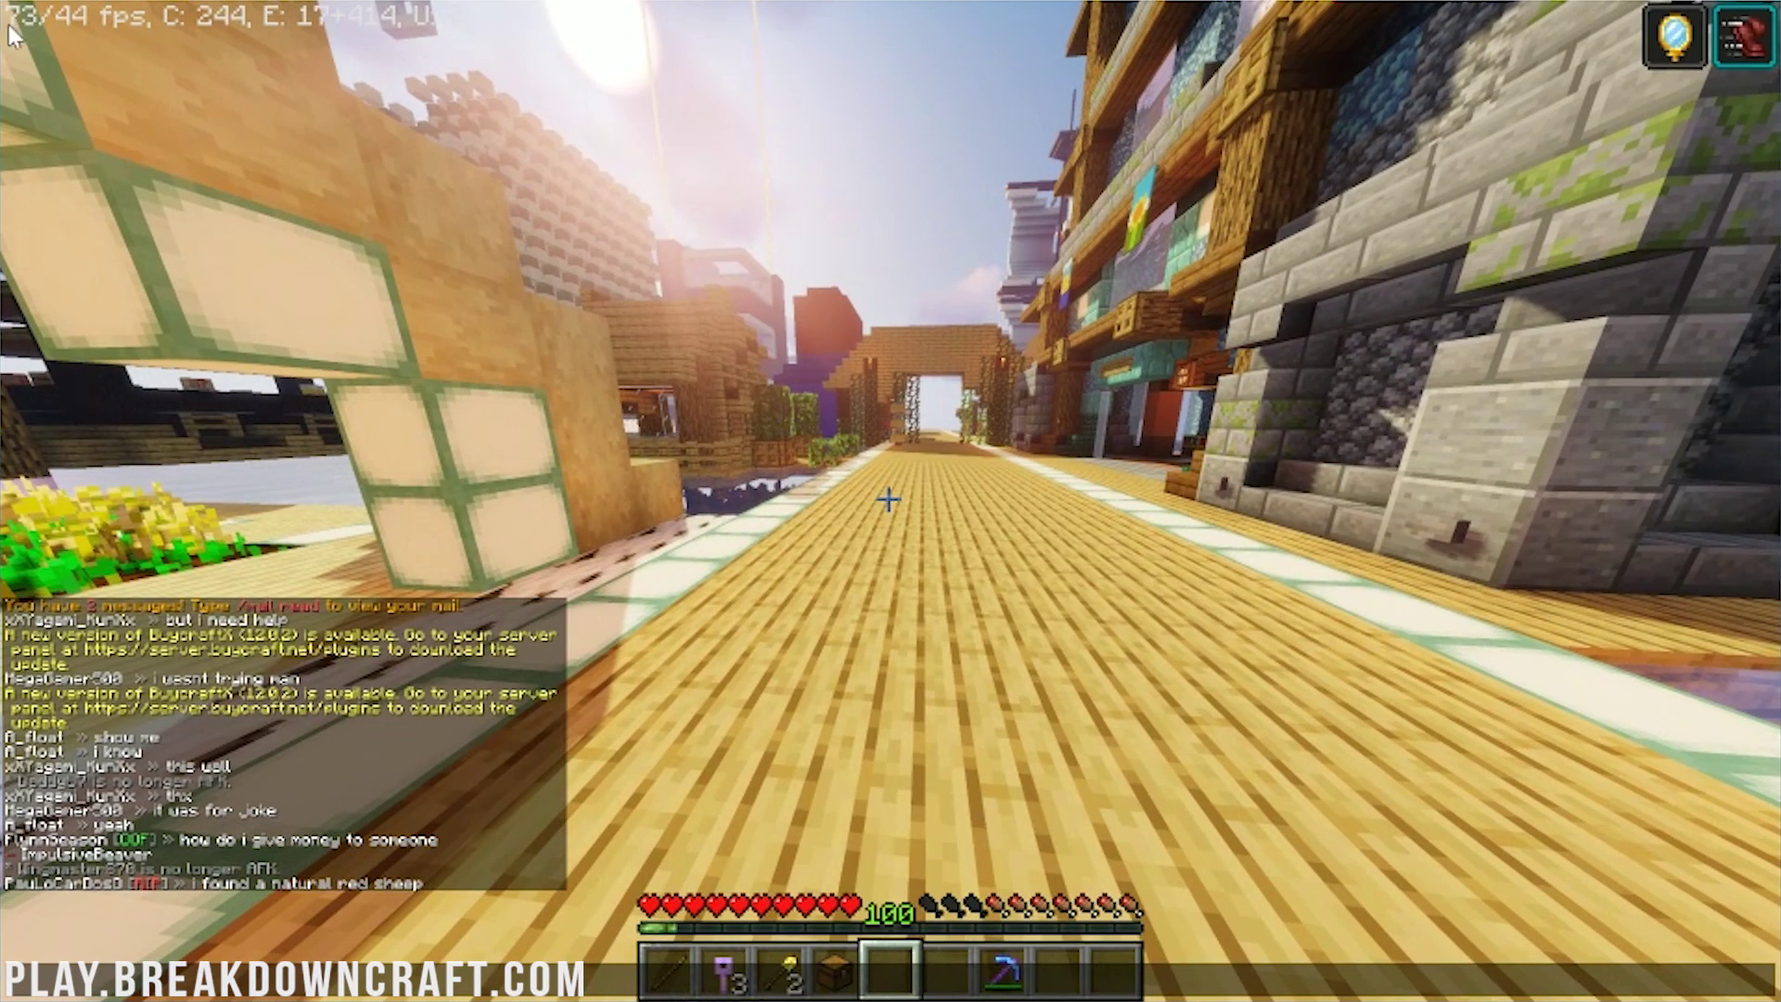
key("Escape")
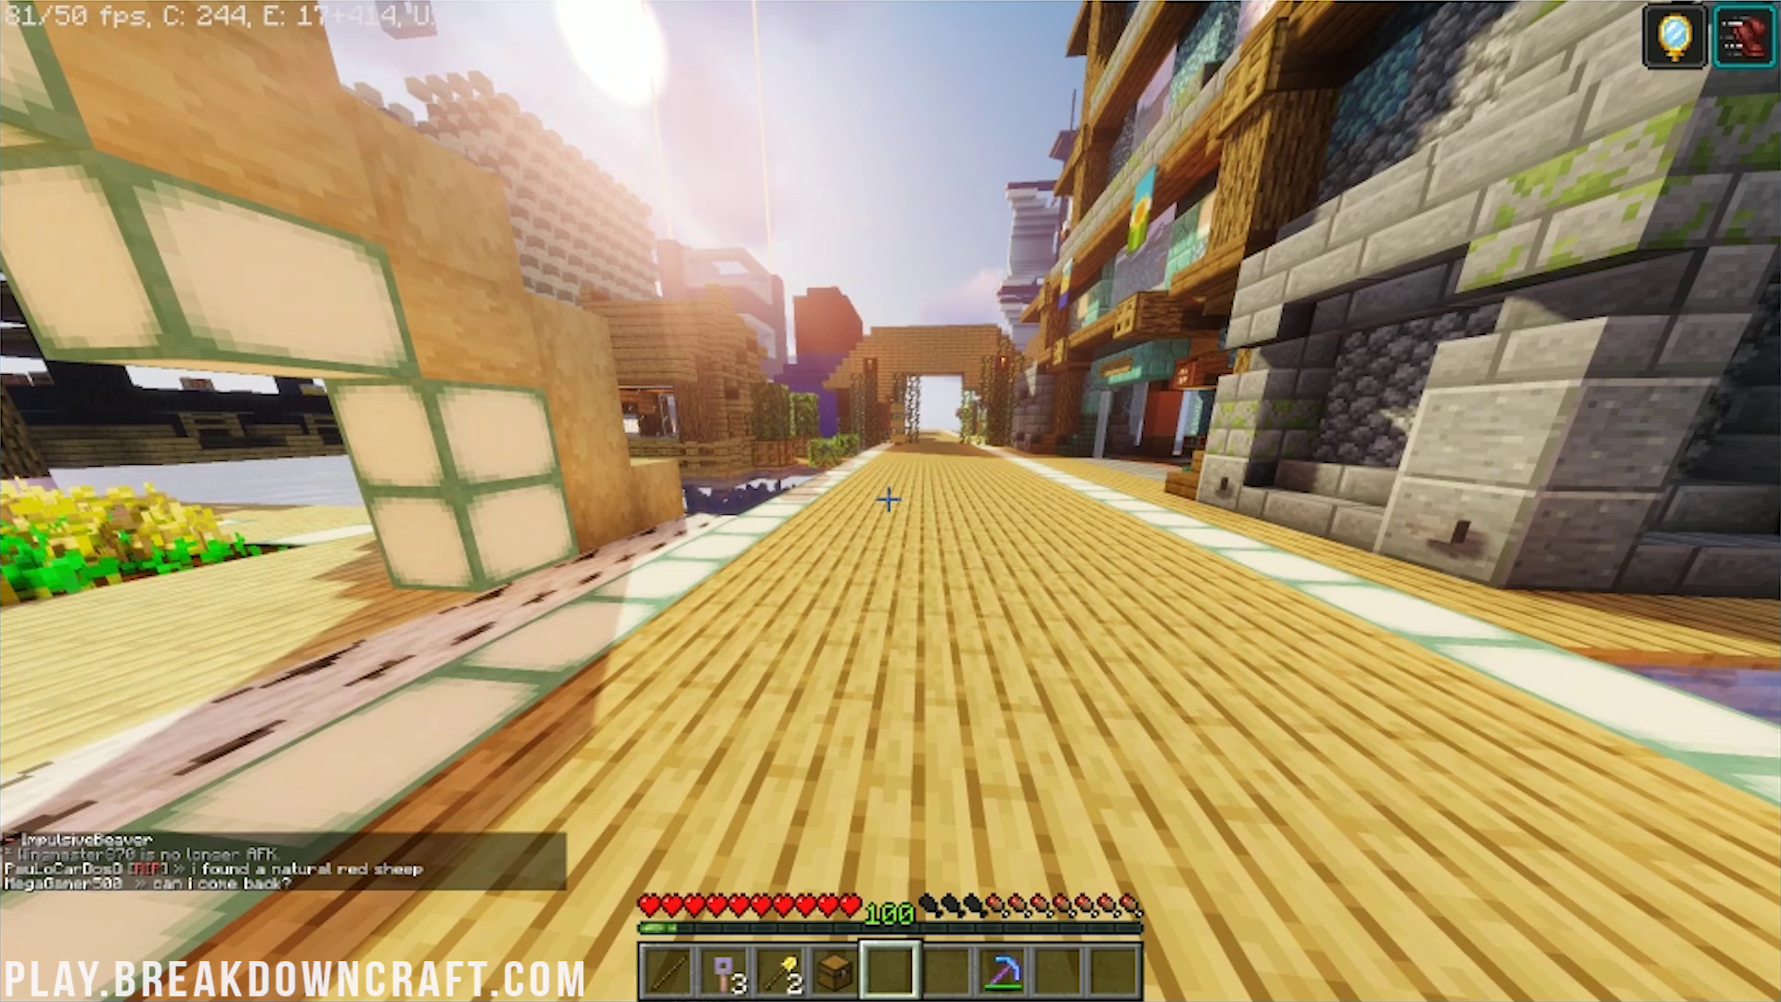
key("Escape")
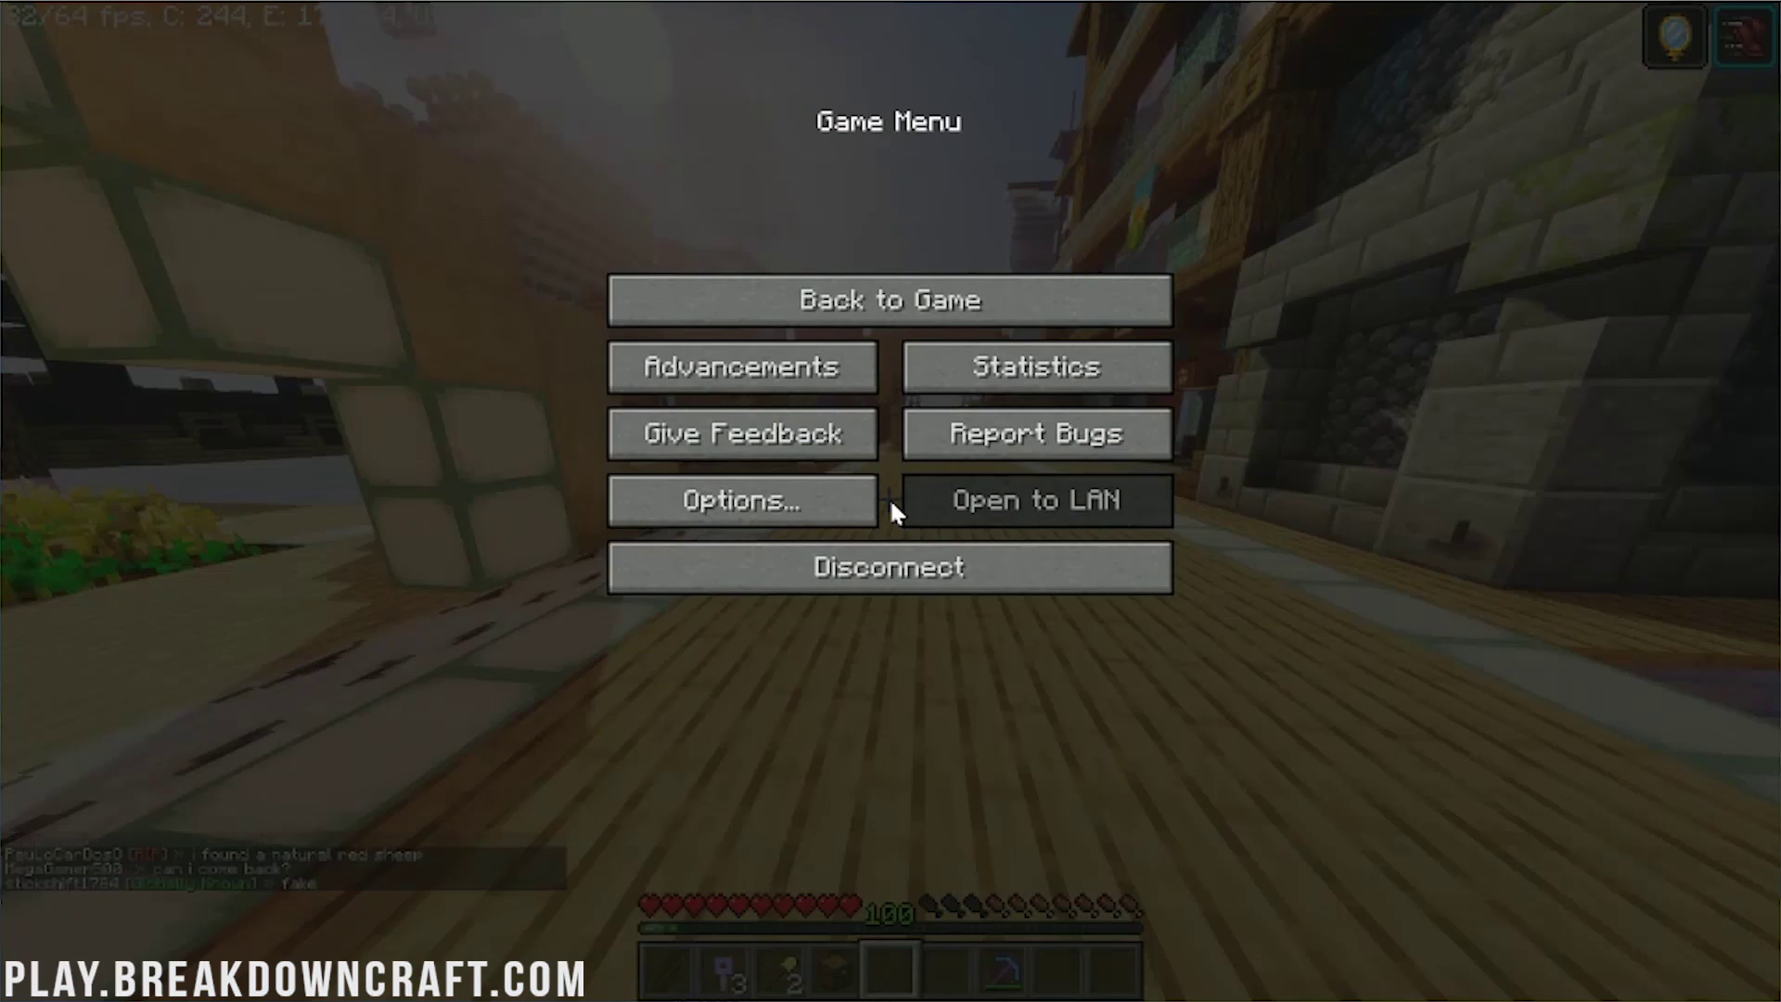
- Disconnect from the server and open Options from the main menu
left_click(928, 584)
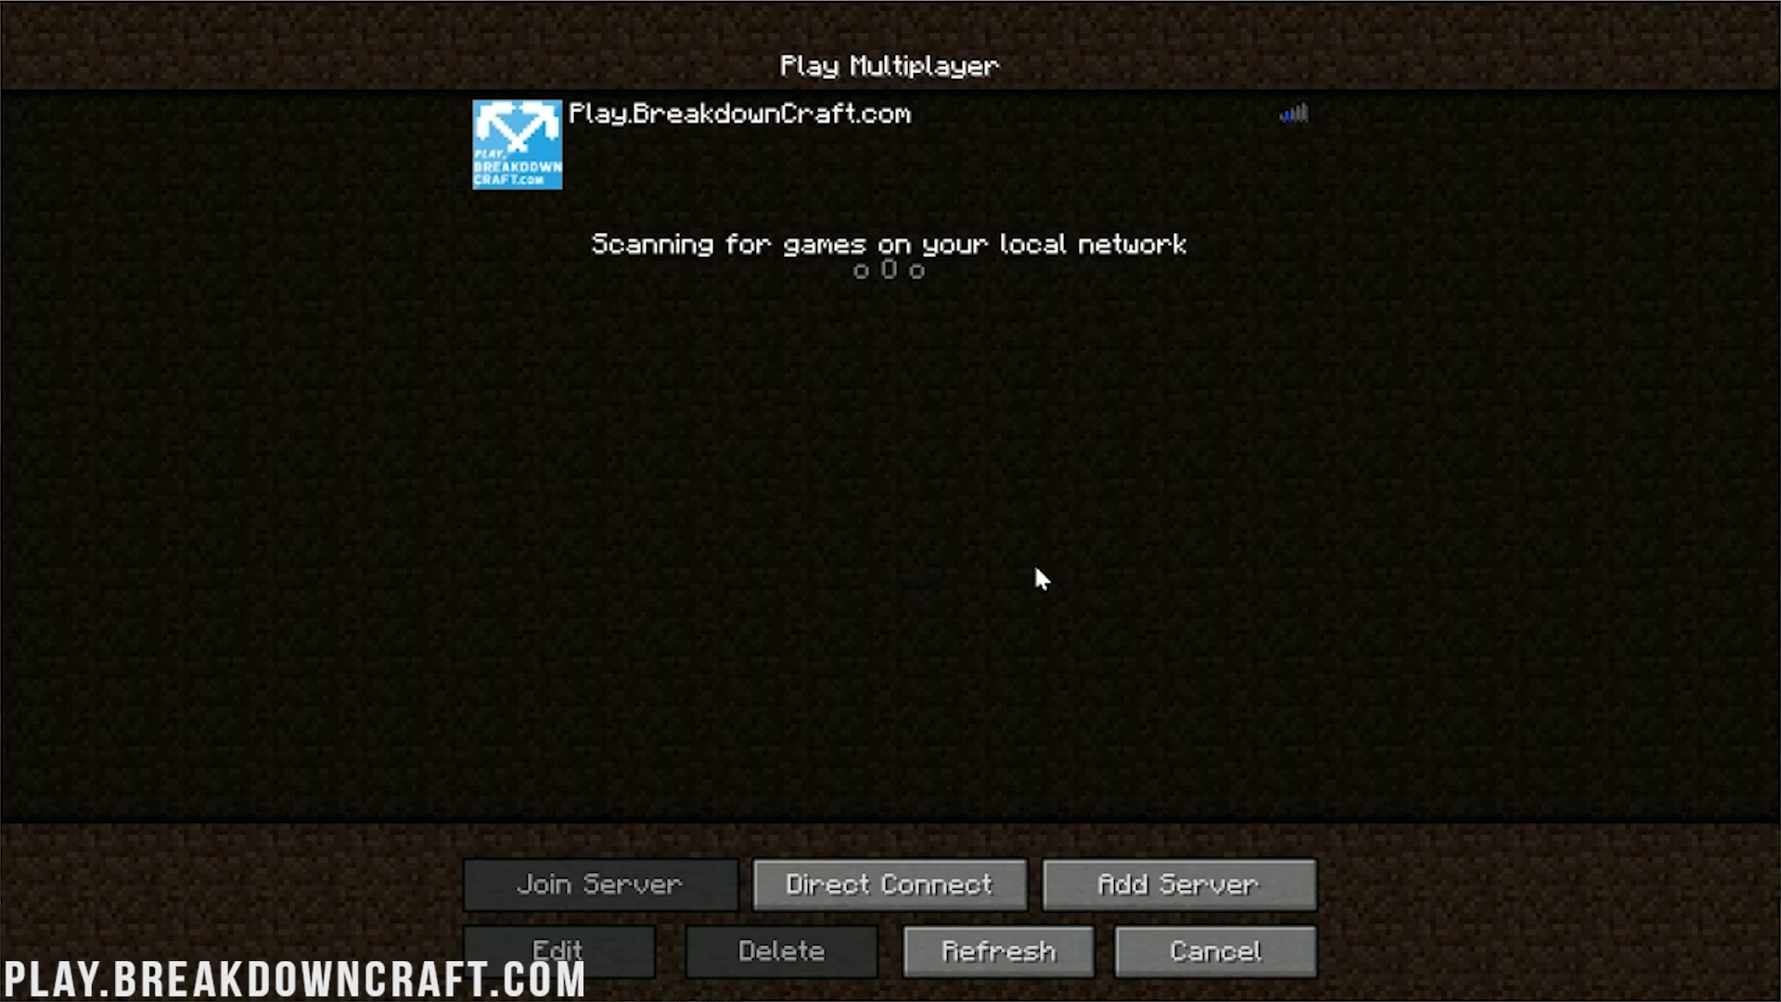
left_click(1236, 949)
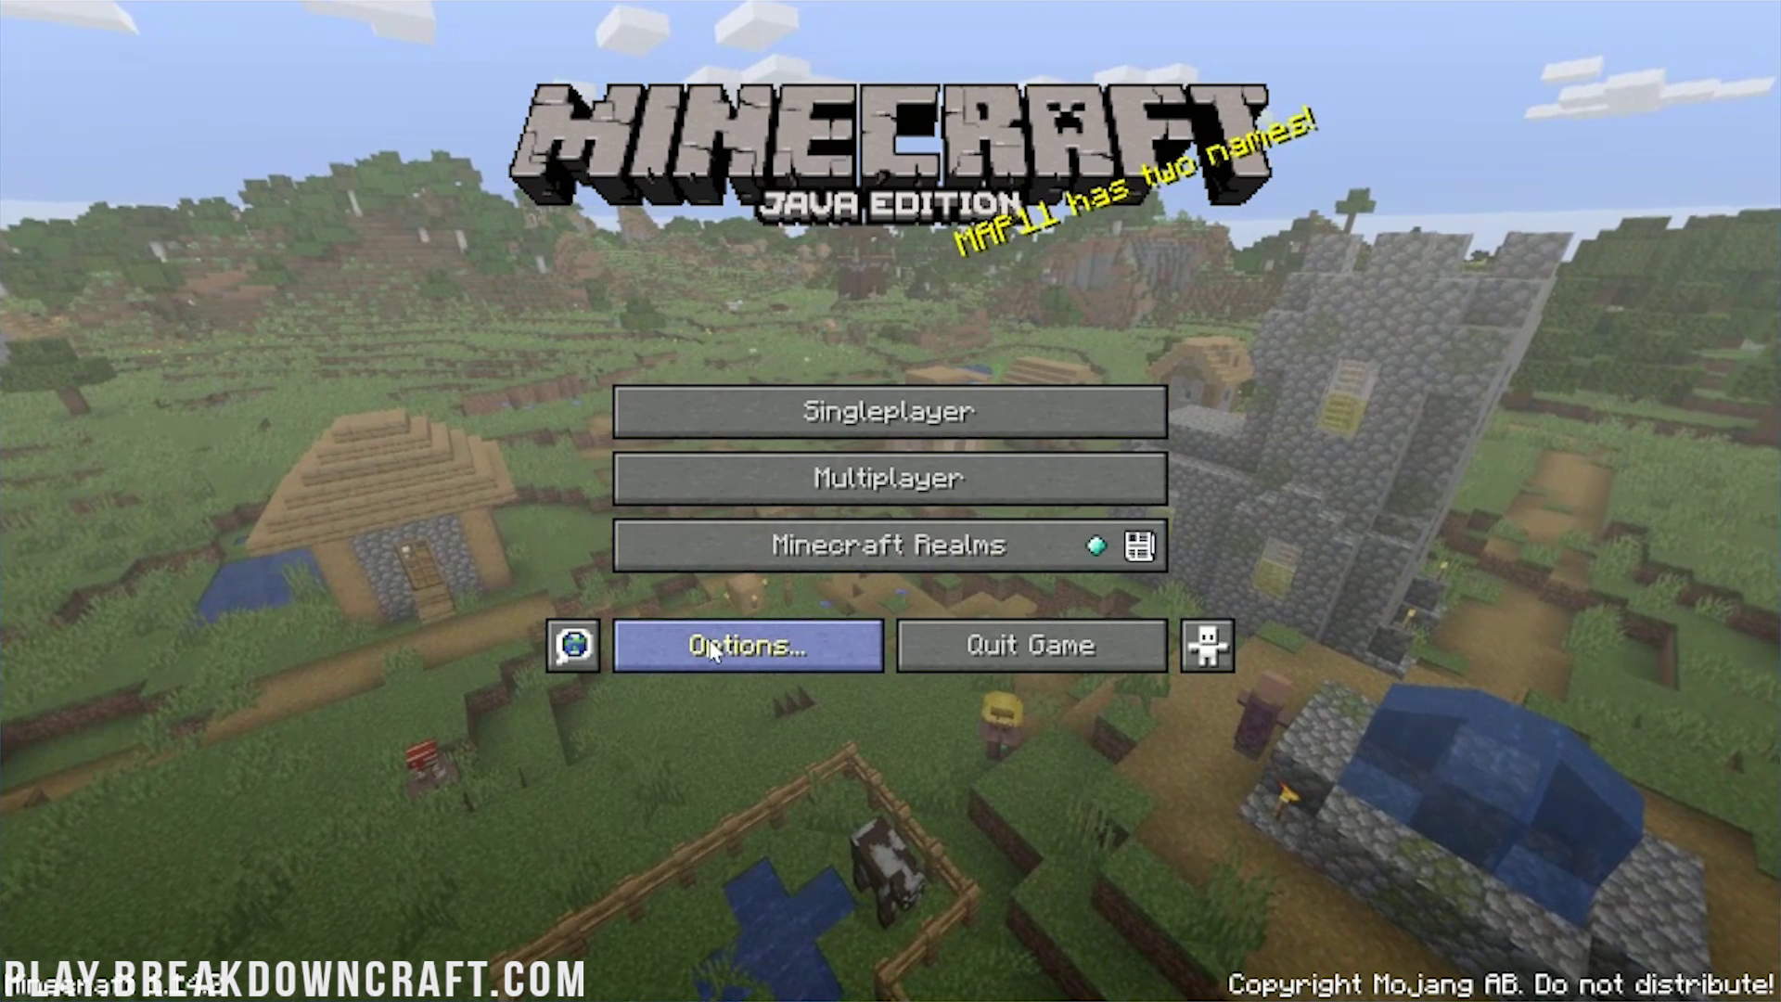
left_click(699, 653)
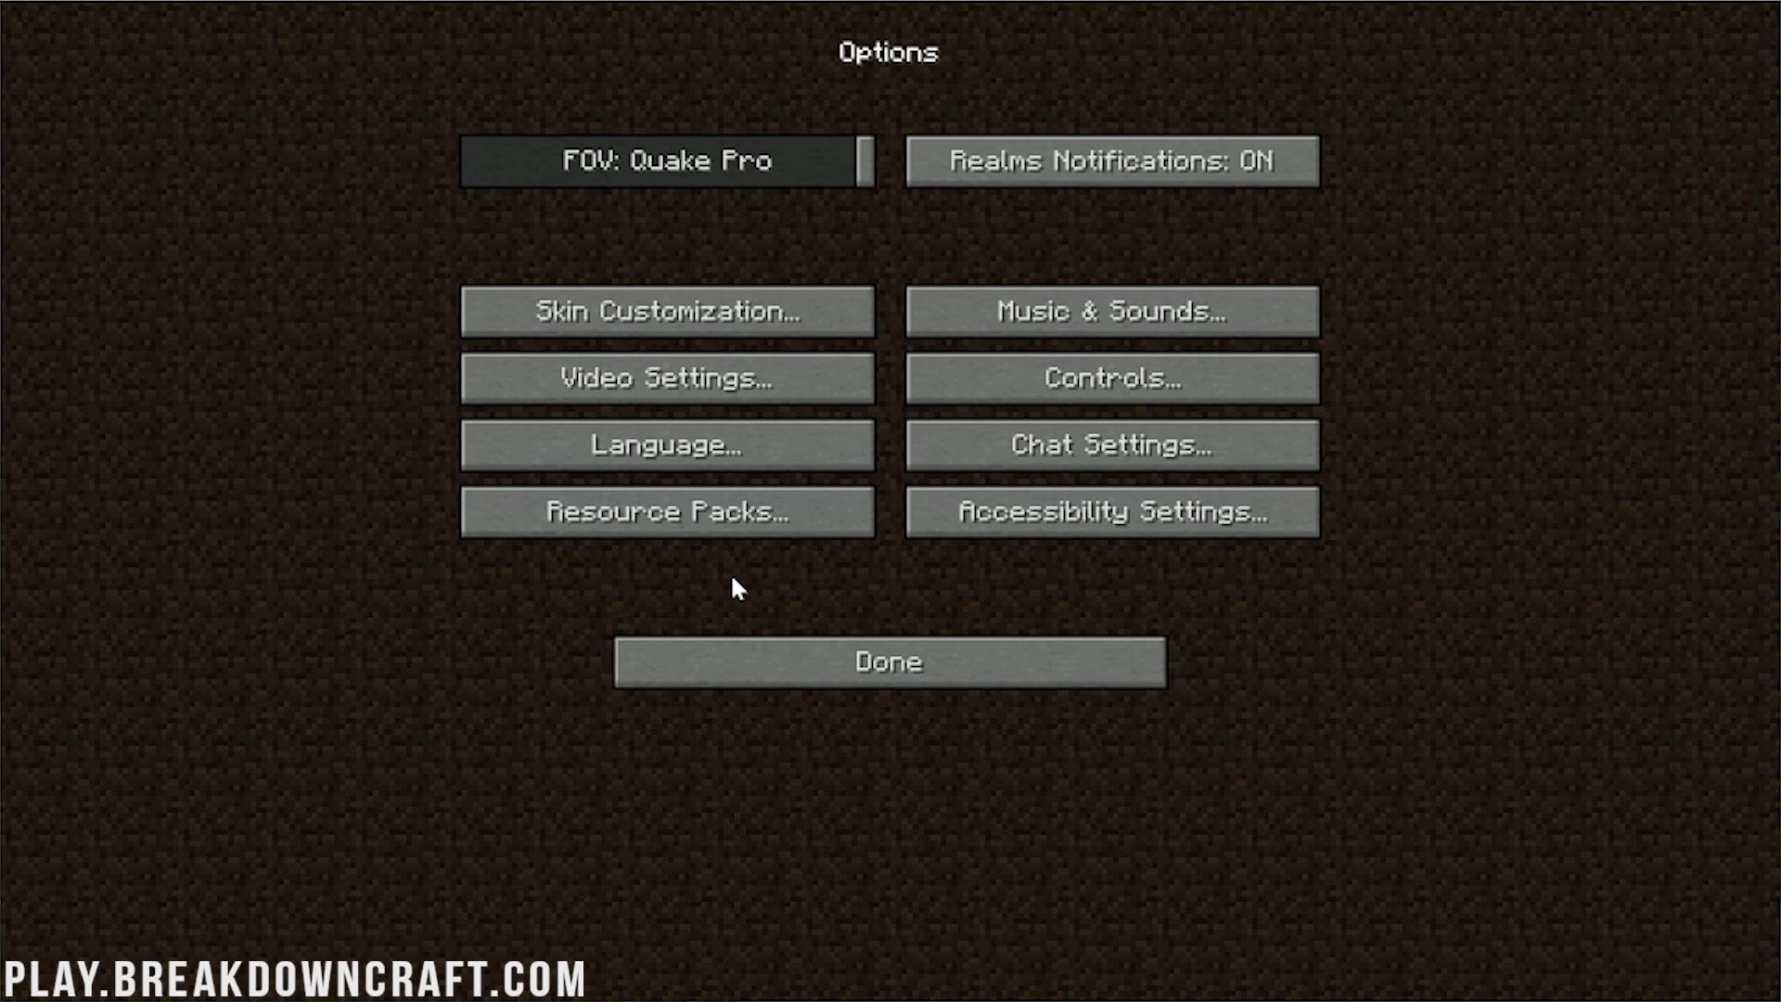
- Add the John Smith Legacy resource pack, then remove it so only Default remains
left_click(631, 529)
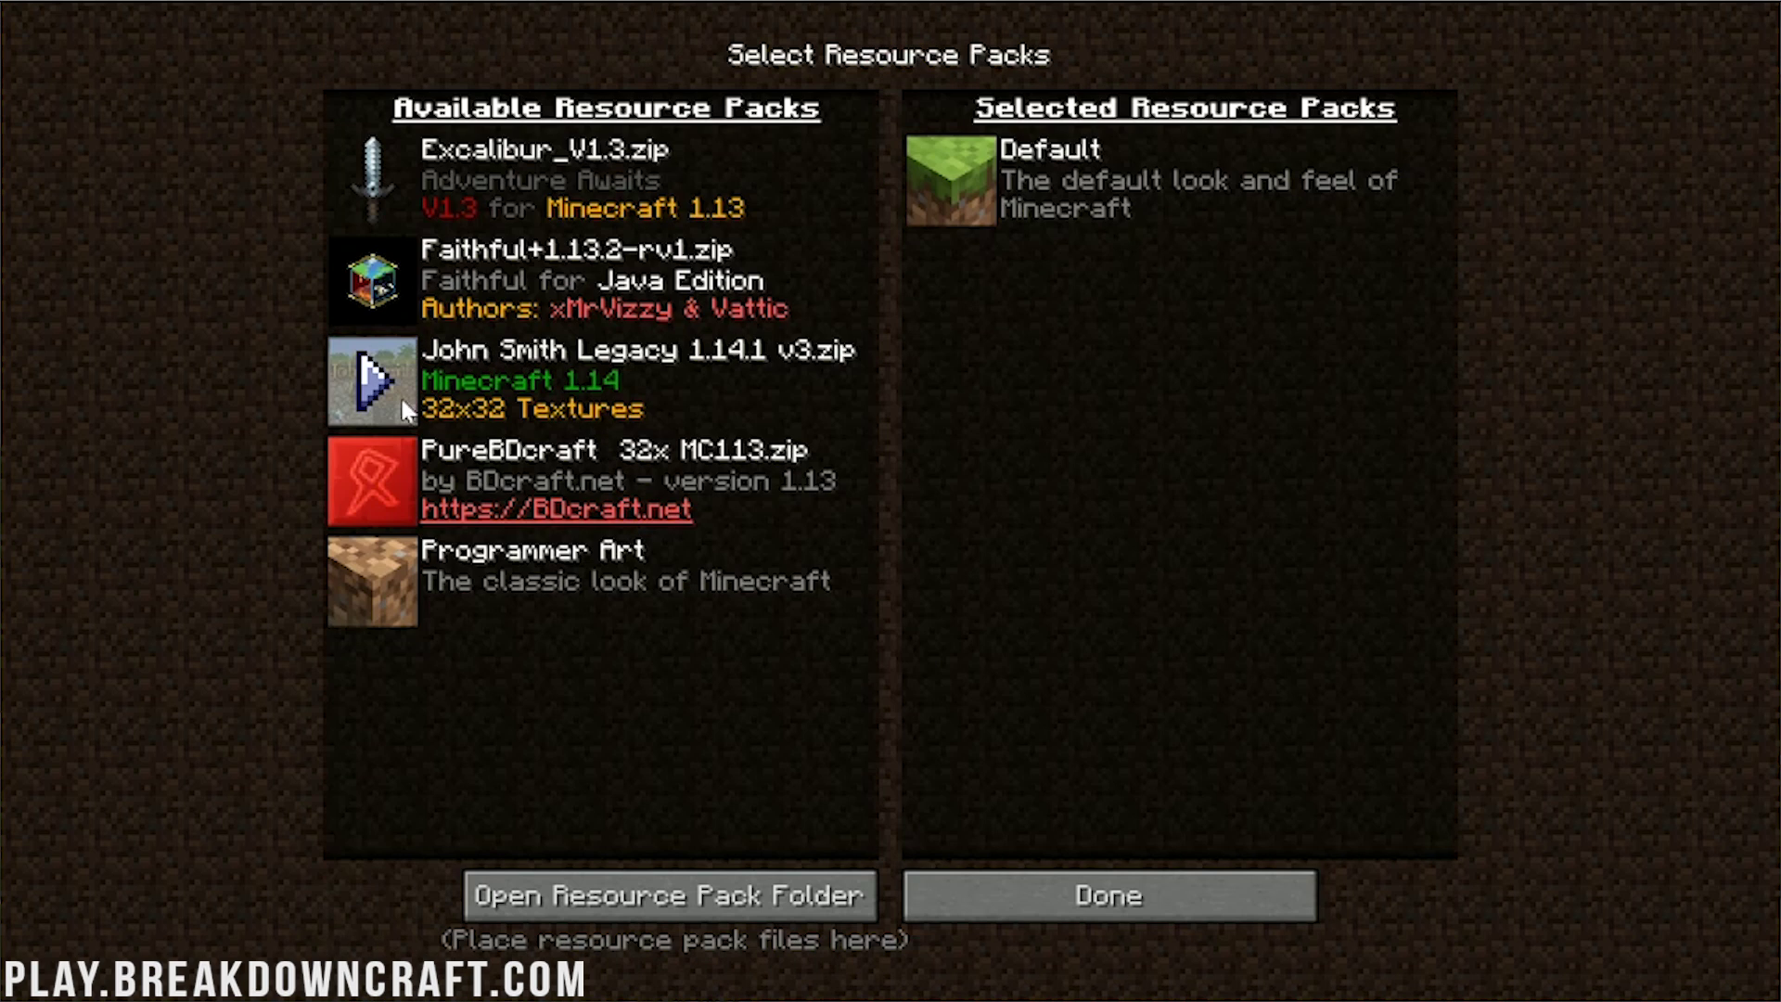
left_click(371, 381)
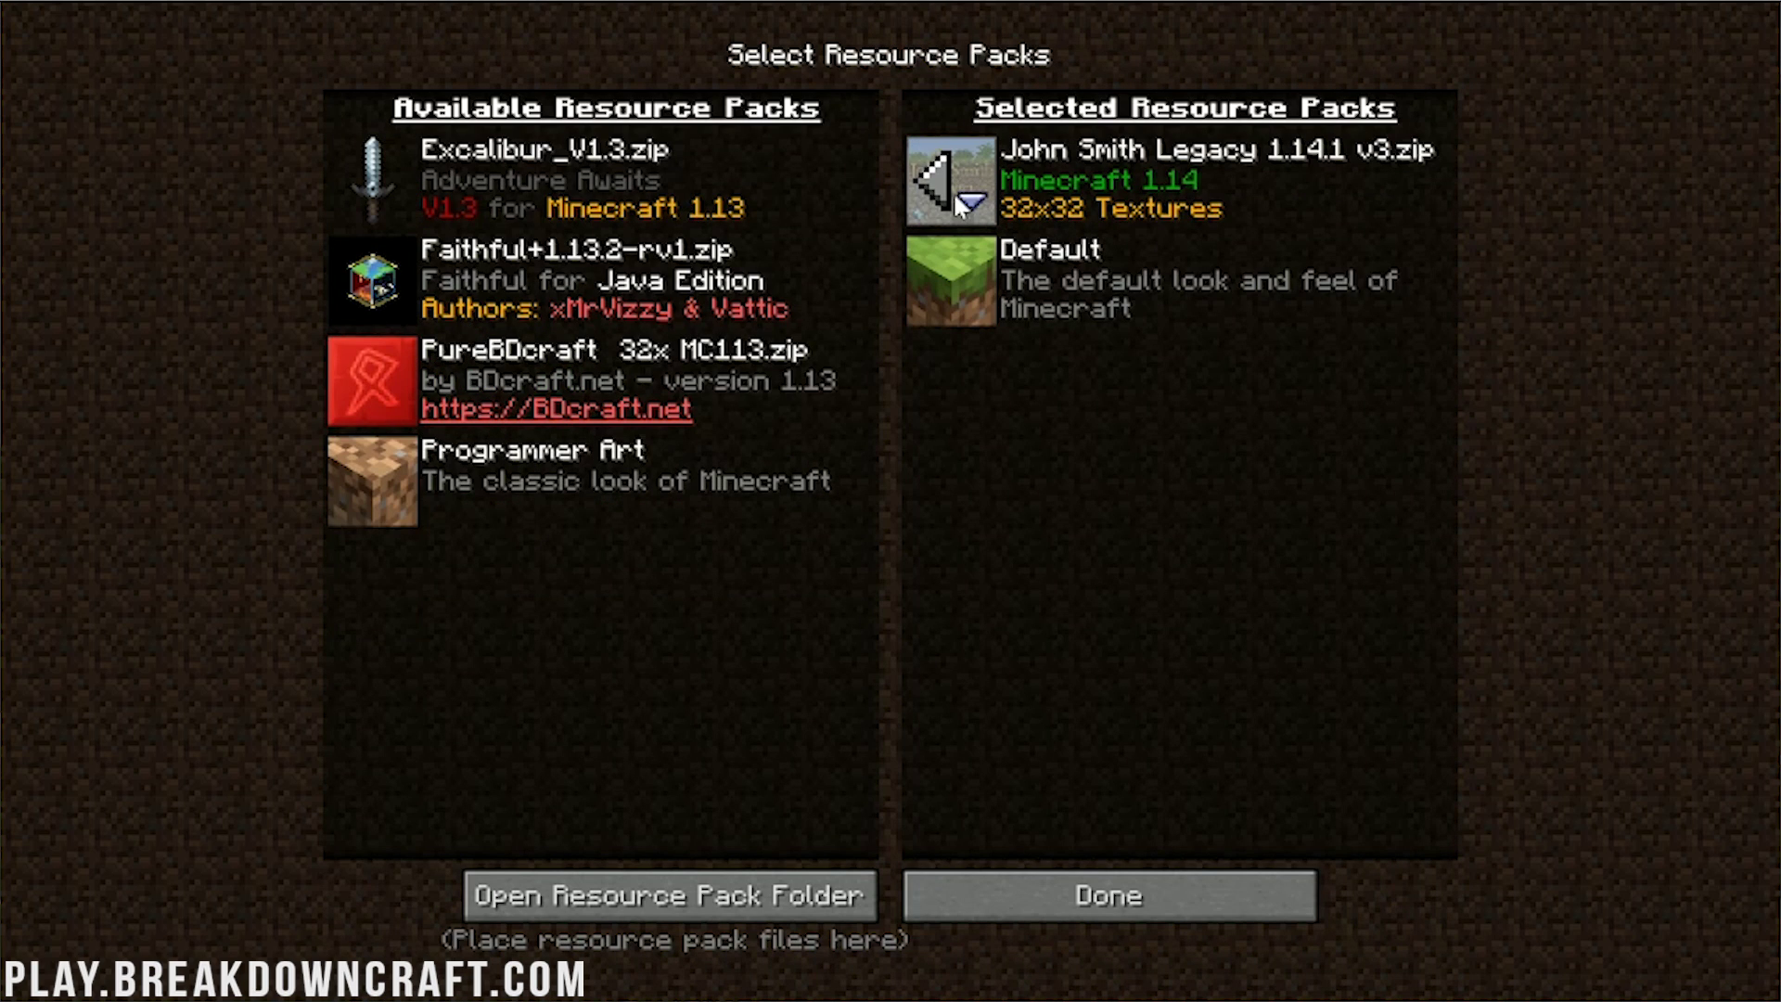
left_click(928, 184)
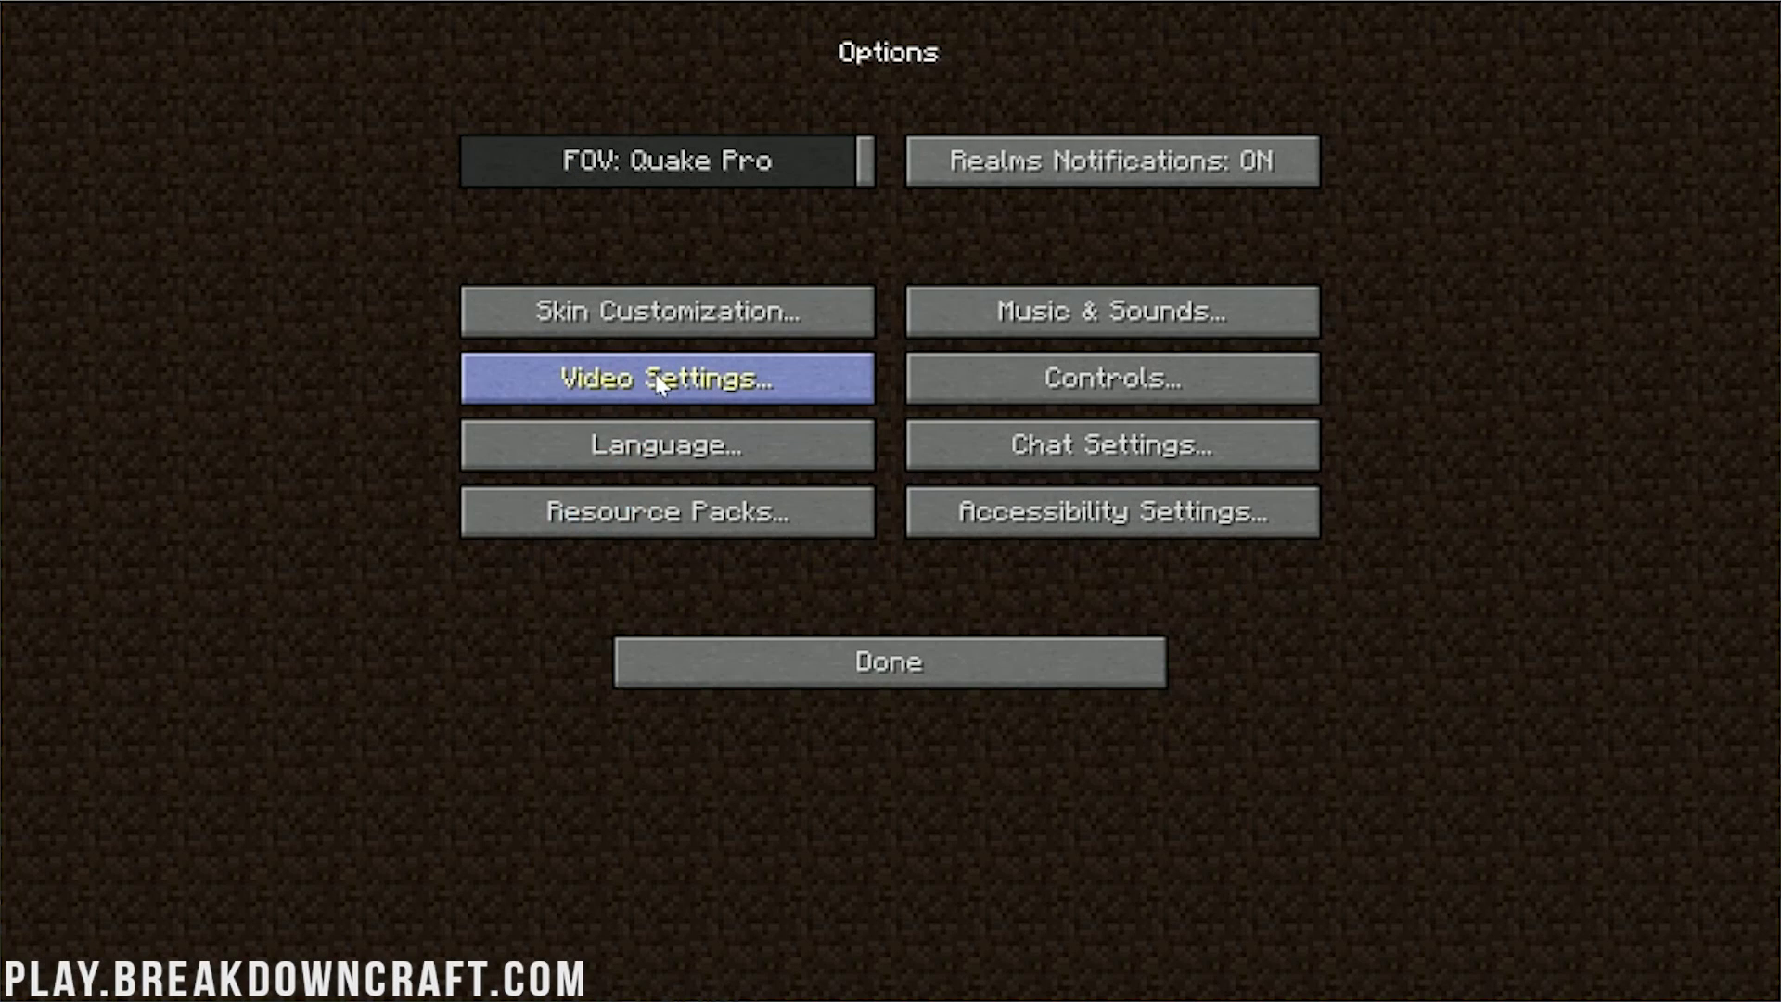
- Set Graphics to Fast, Render Distance to 12 chunks, and turn Smooth Lighting off
left_click(659, 380)
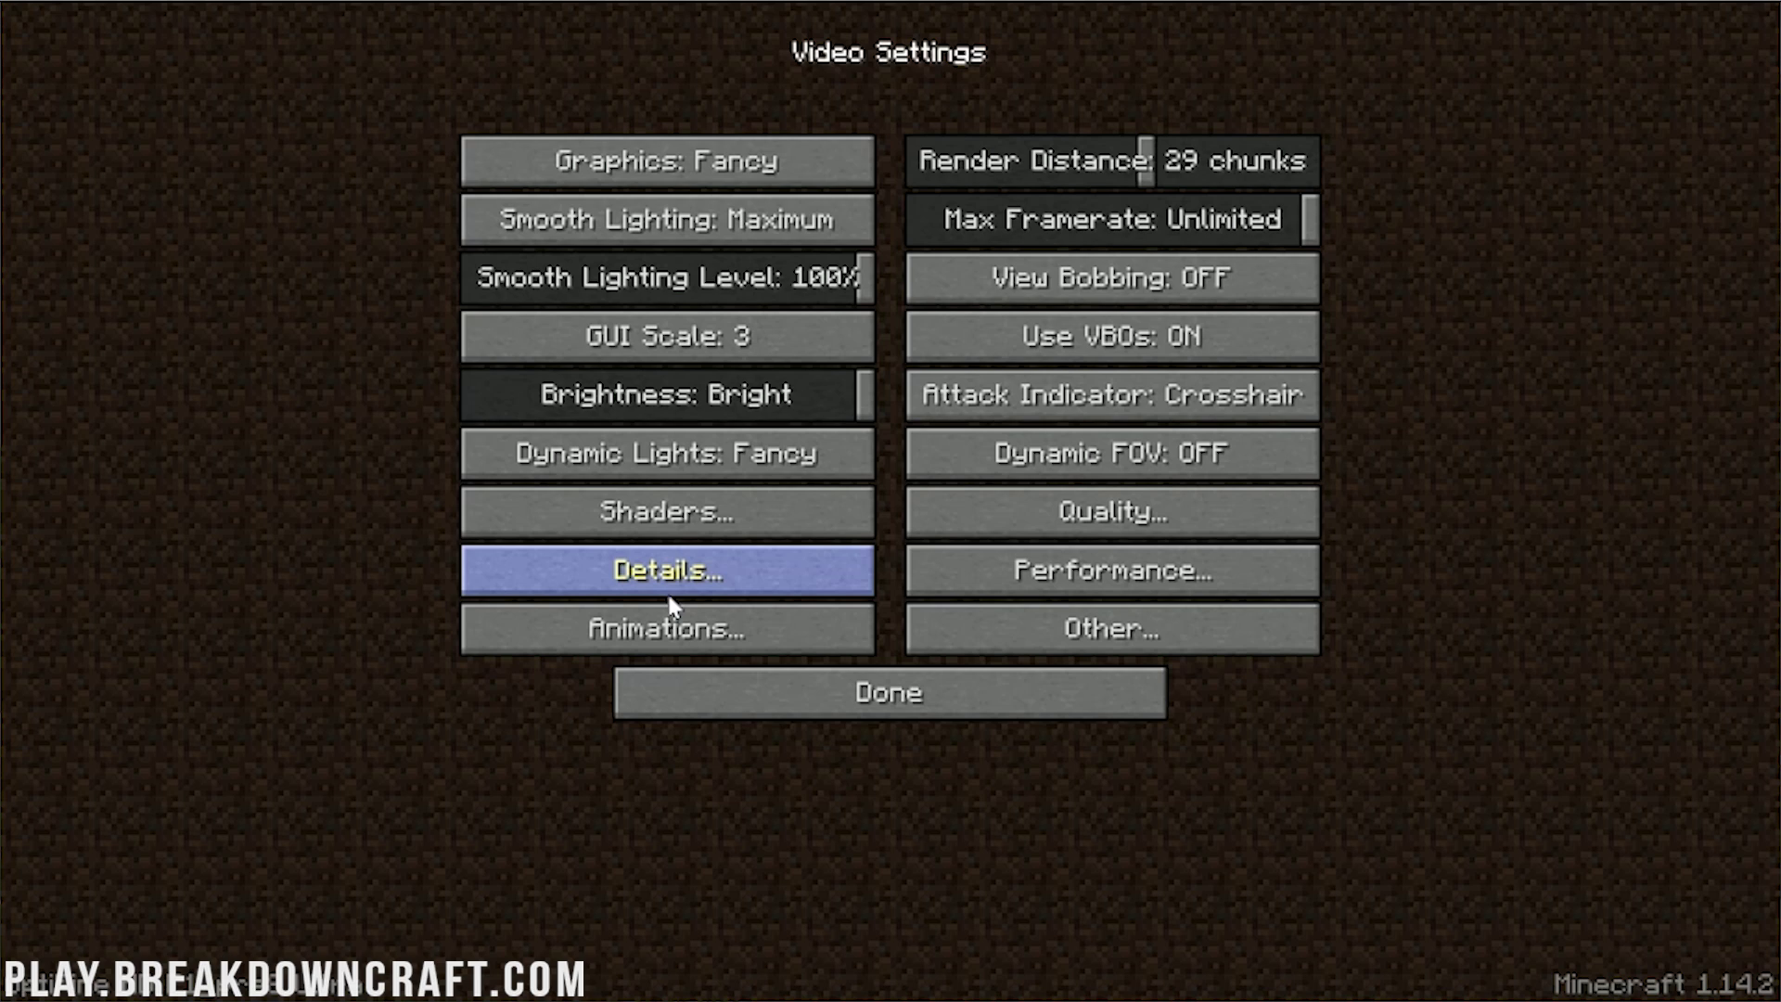
left_click(600, 172)
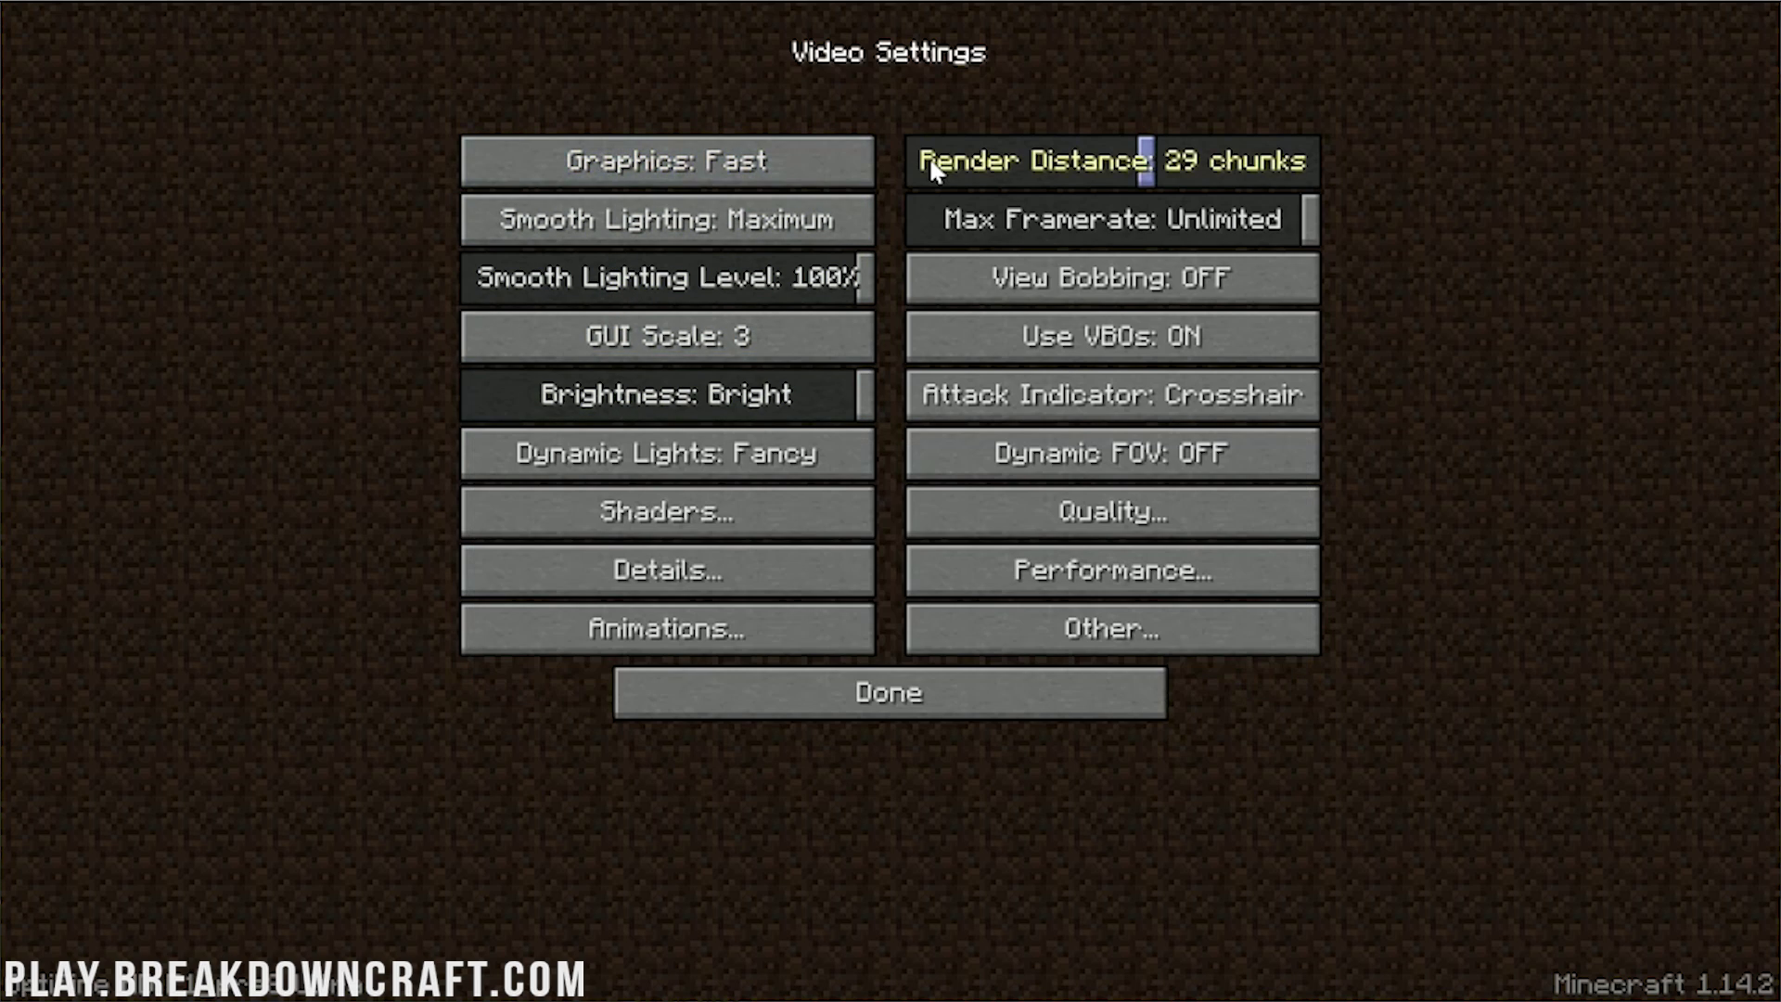
left_click(931, 165)
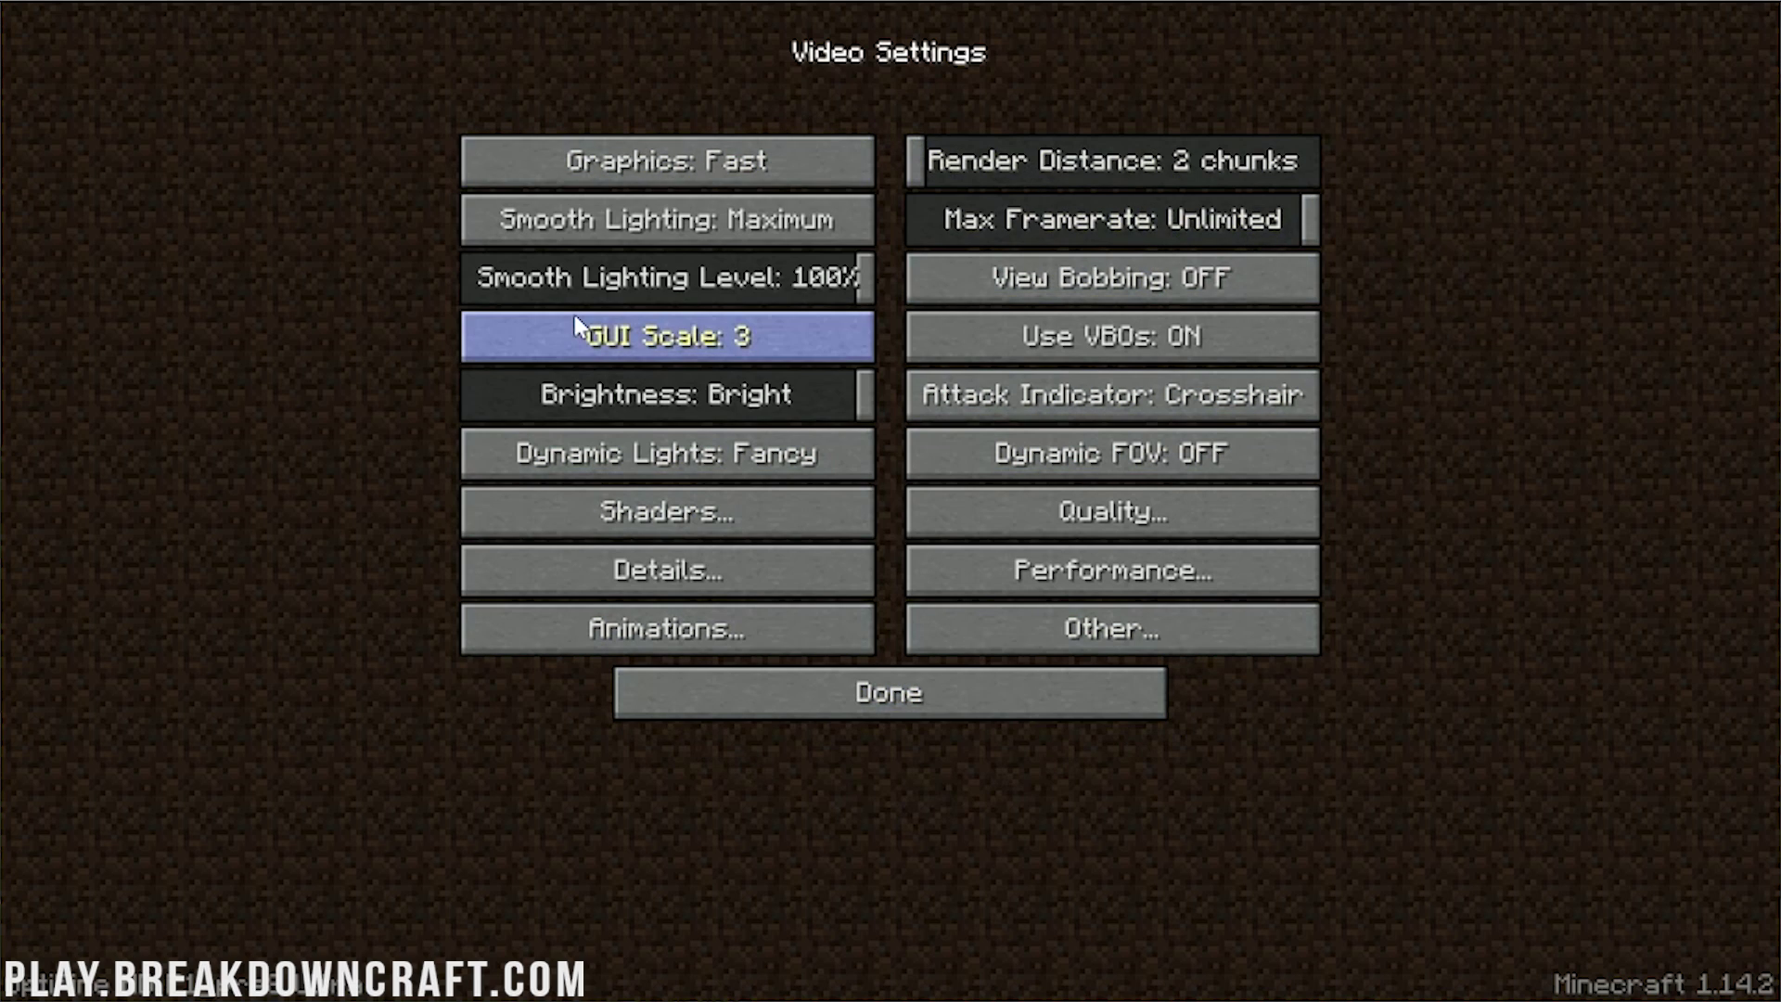
left_click_drag(927, 172, 998, 173)
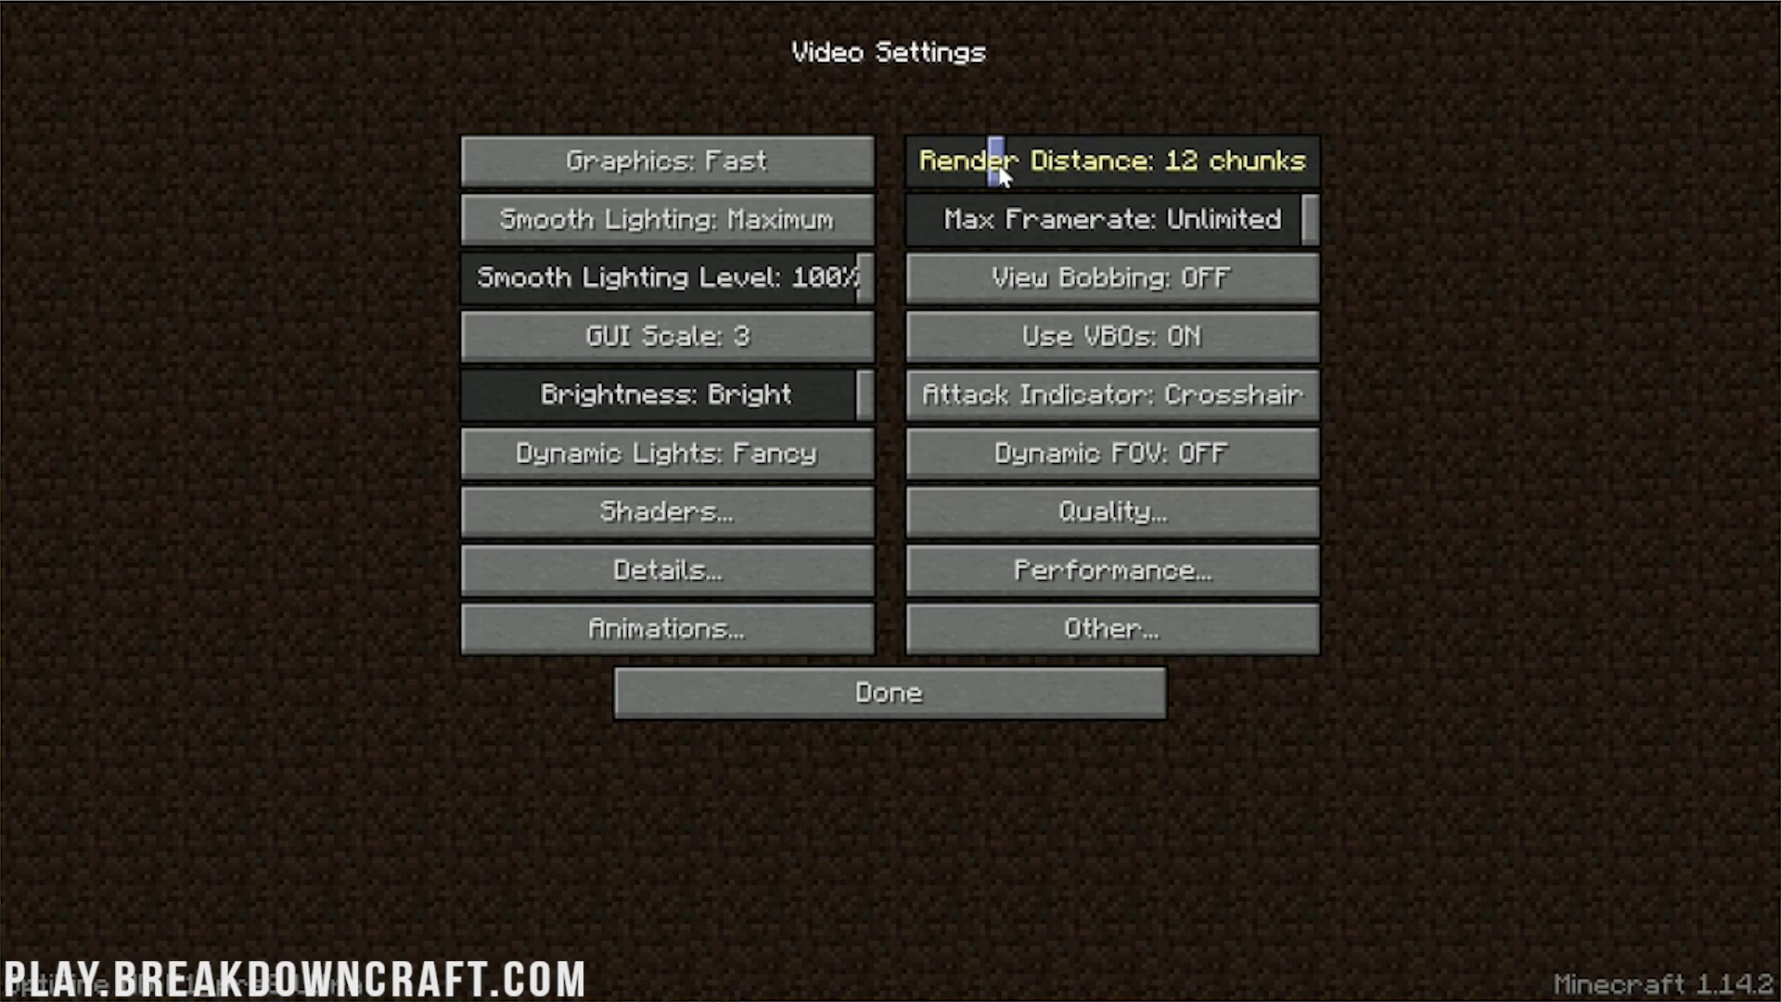
left_click(724, 228)
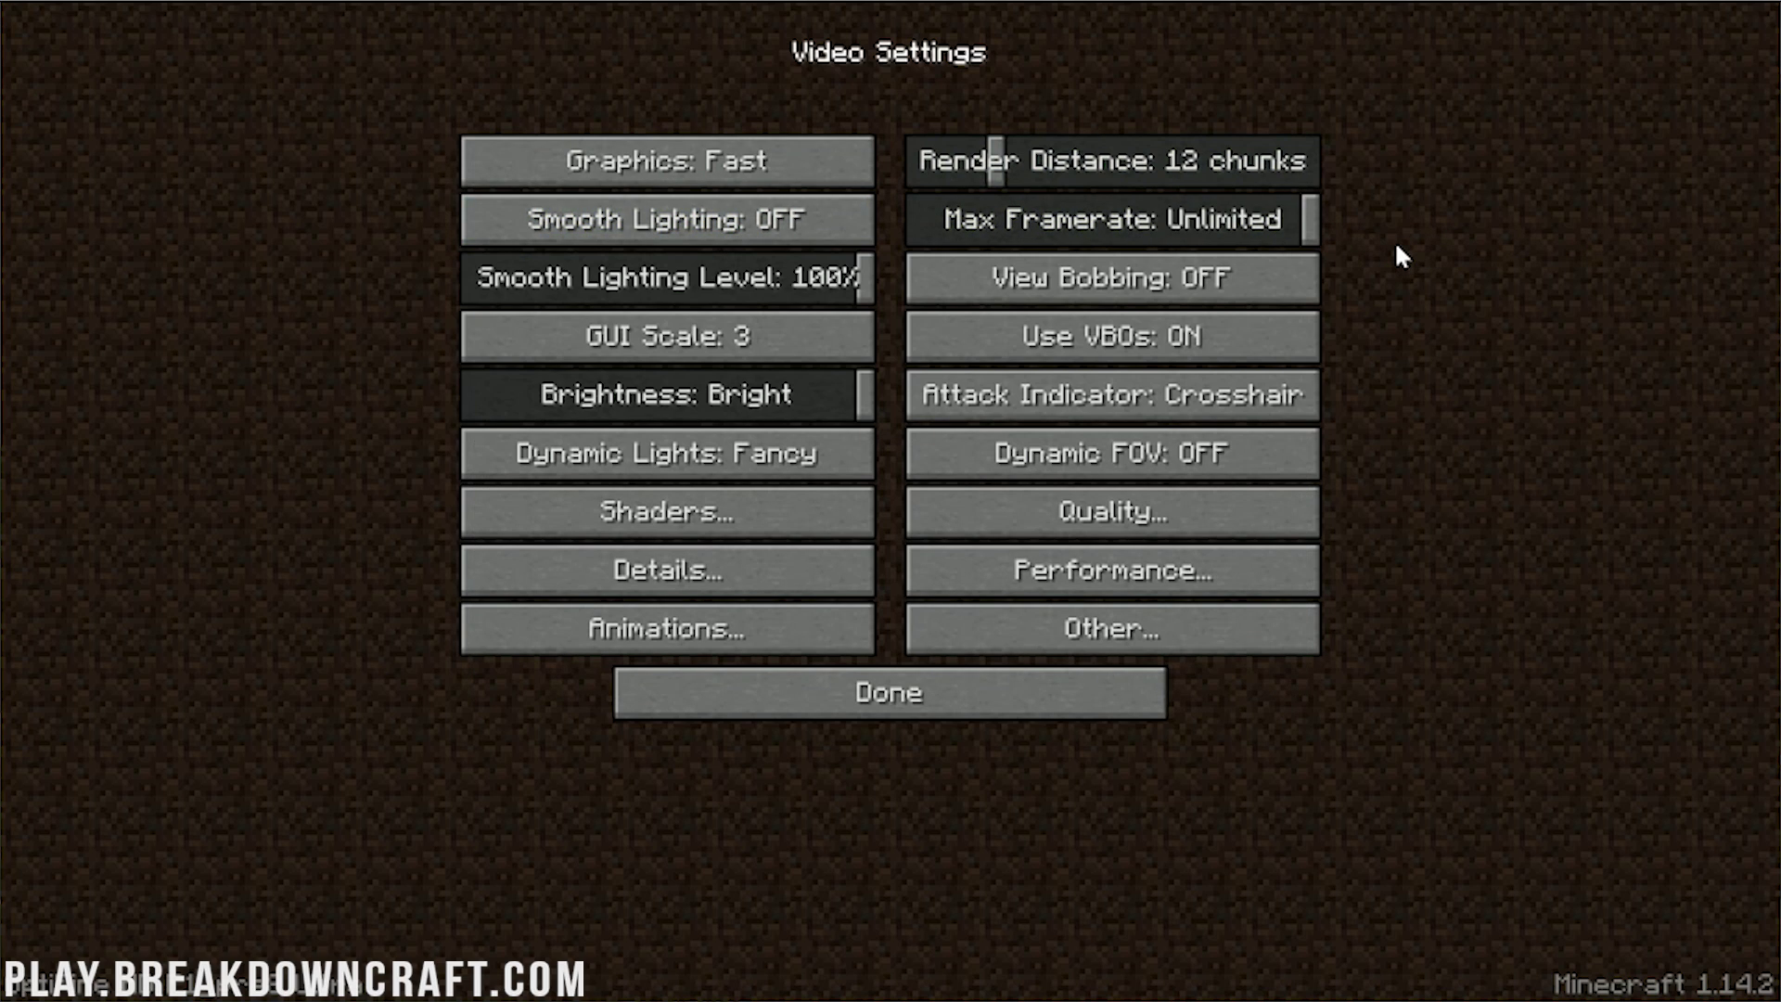
- Turn the Smooth Lighting Level off and cycle the GUI scale, leaving it at 3
left_click_drag(576, 279, 152, 306)
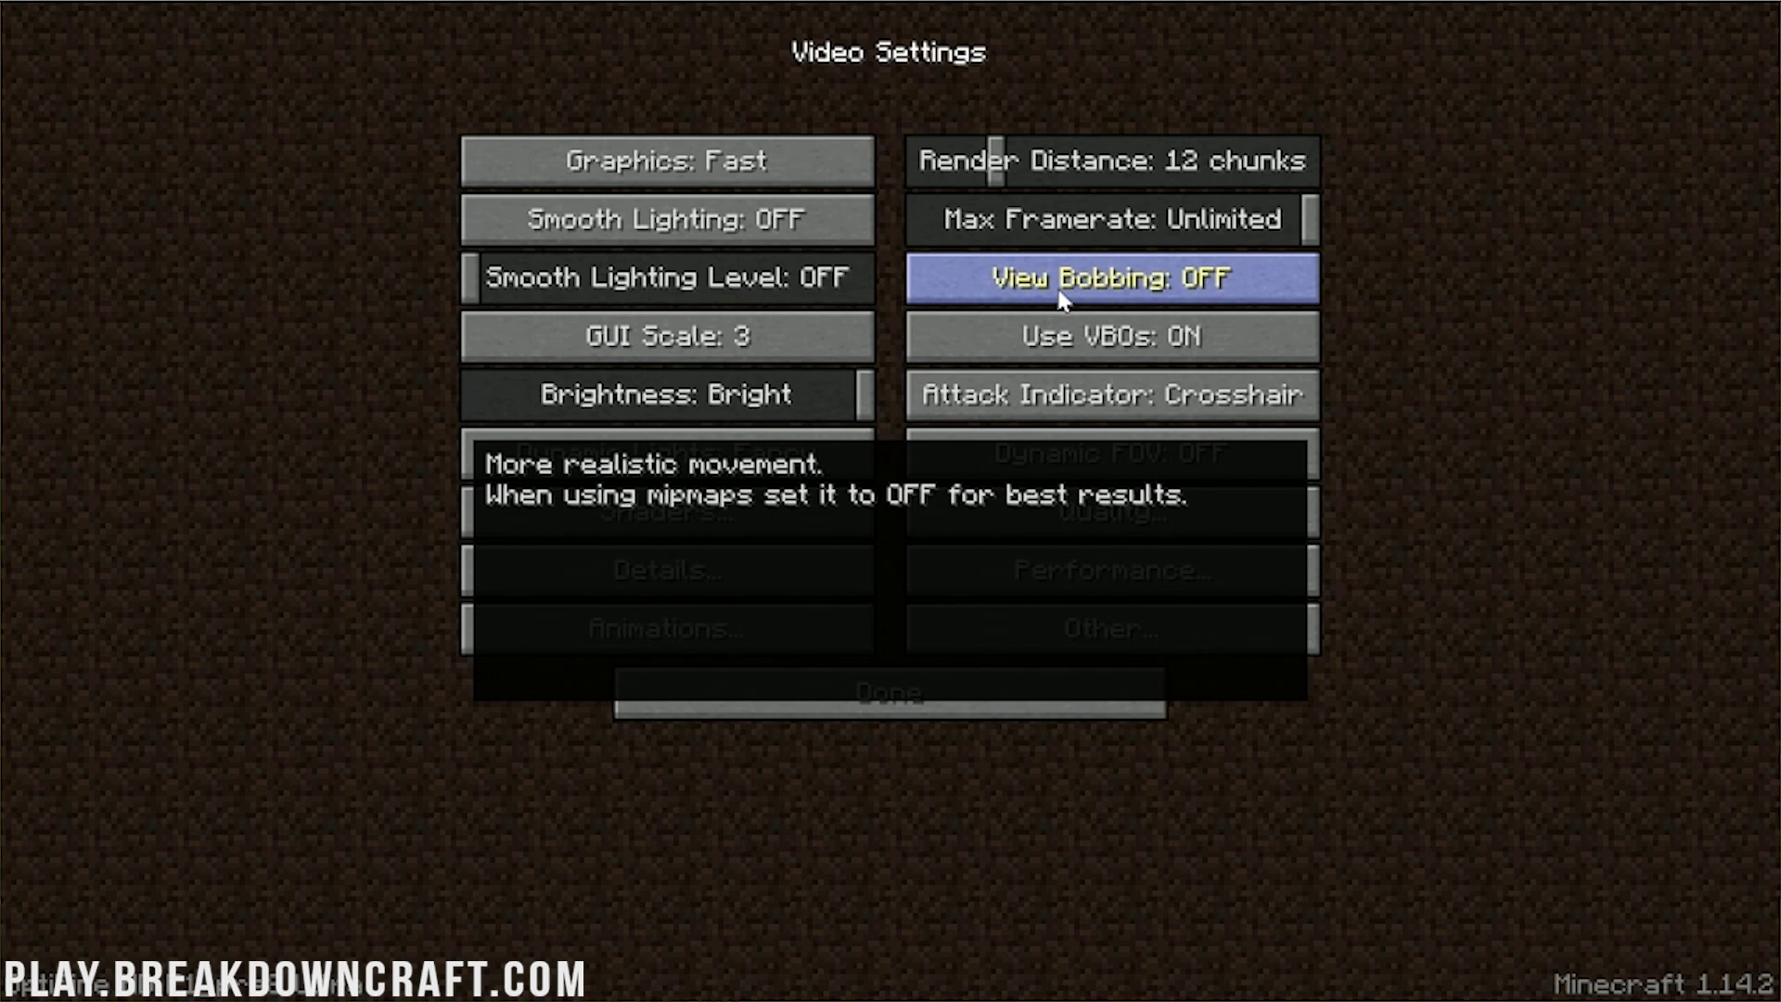
left_click(779, 345)
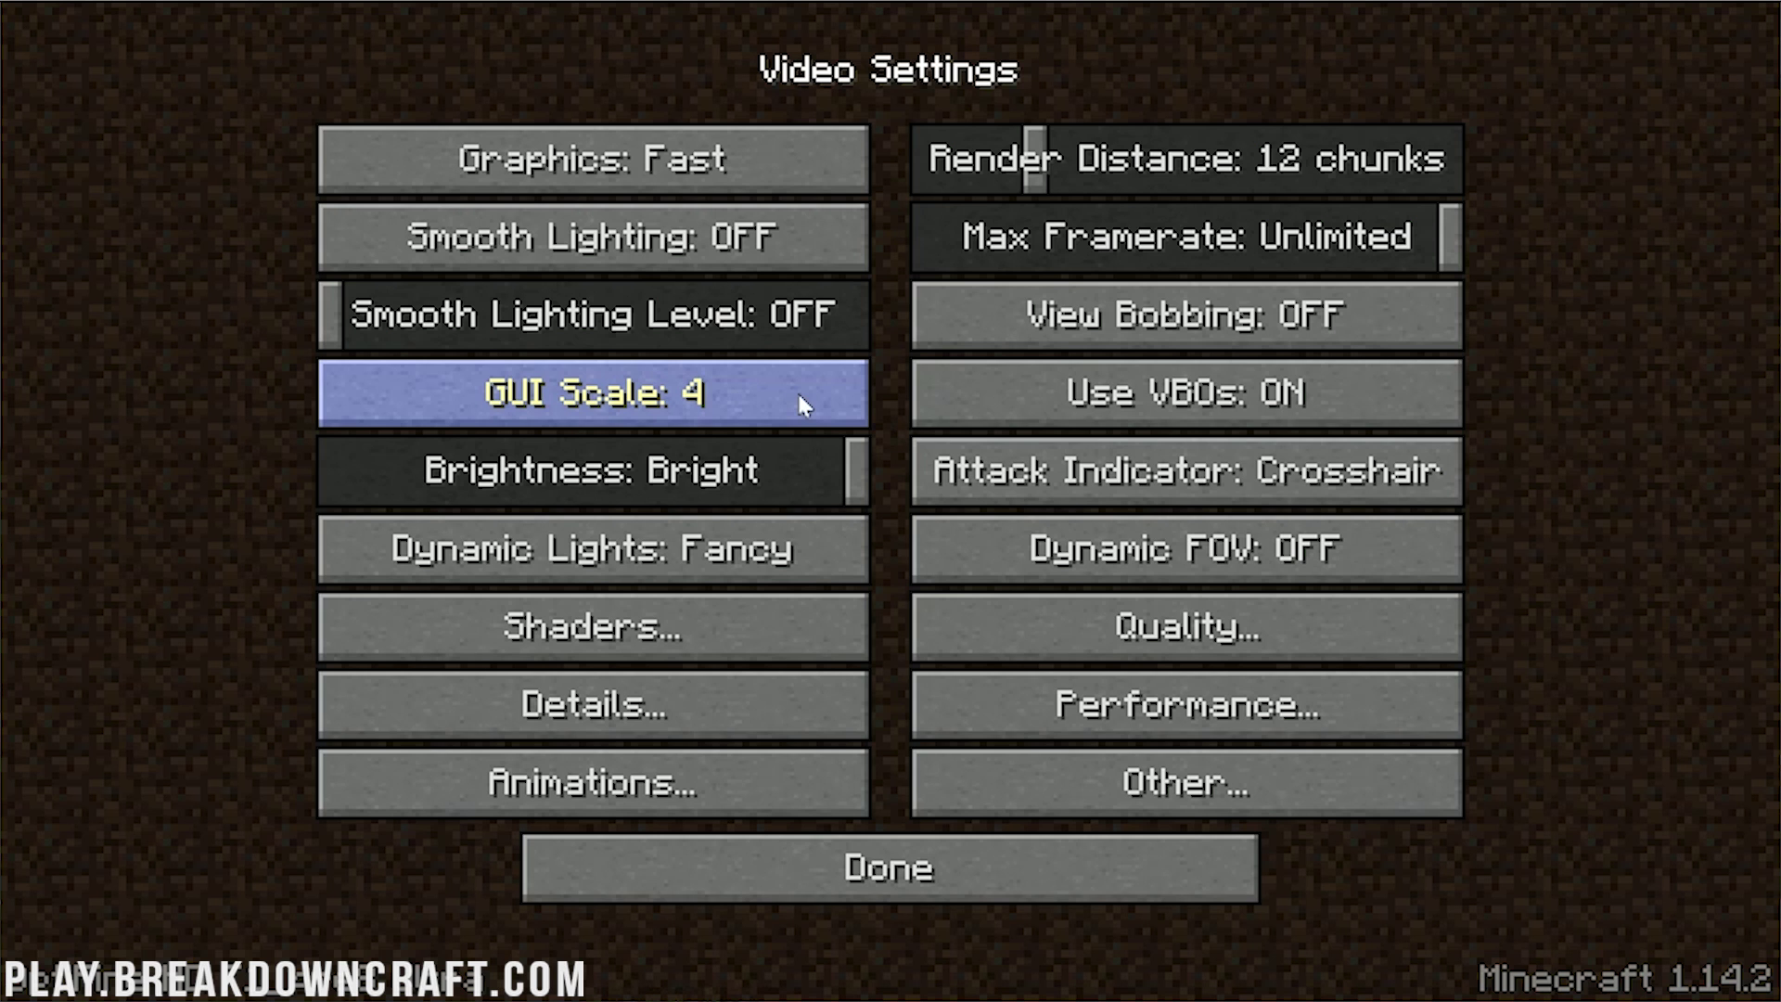
left_click(799, 396)
left_click(798, 394)
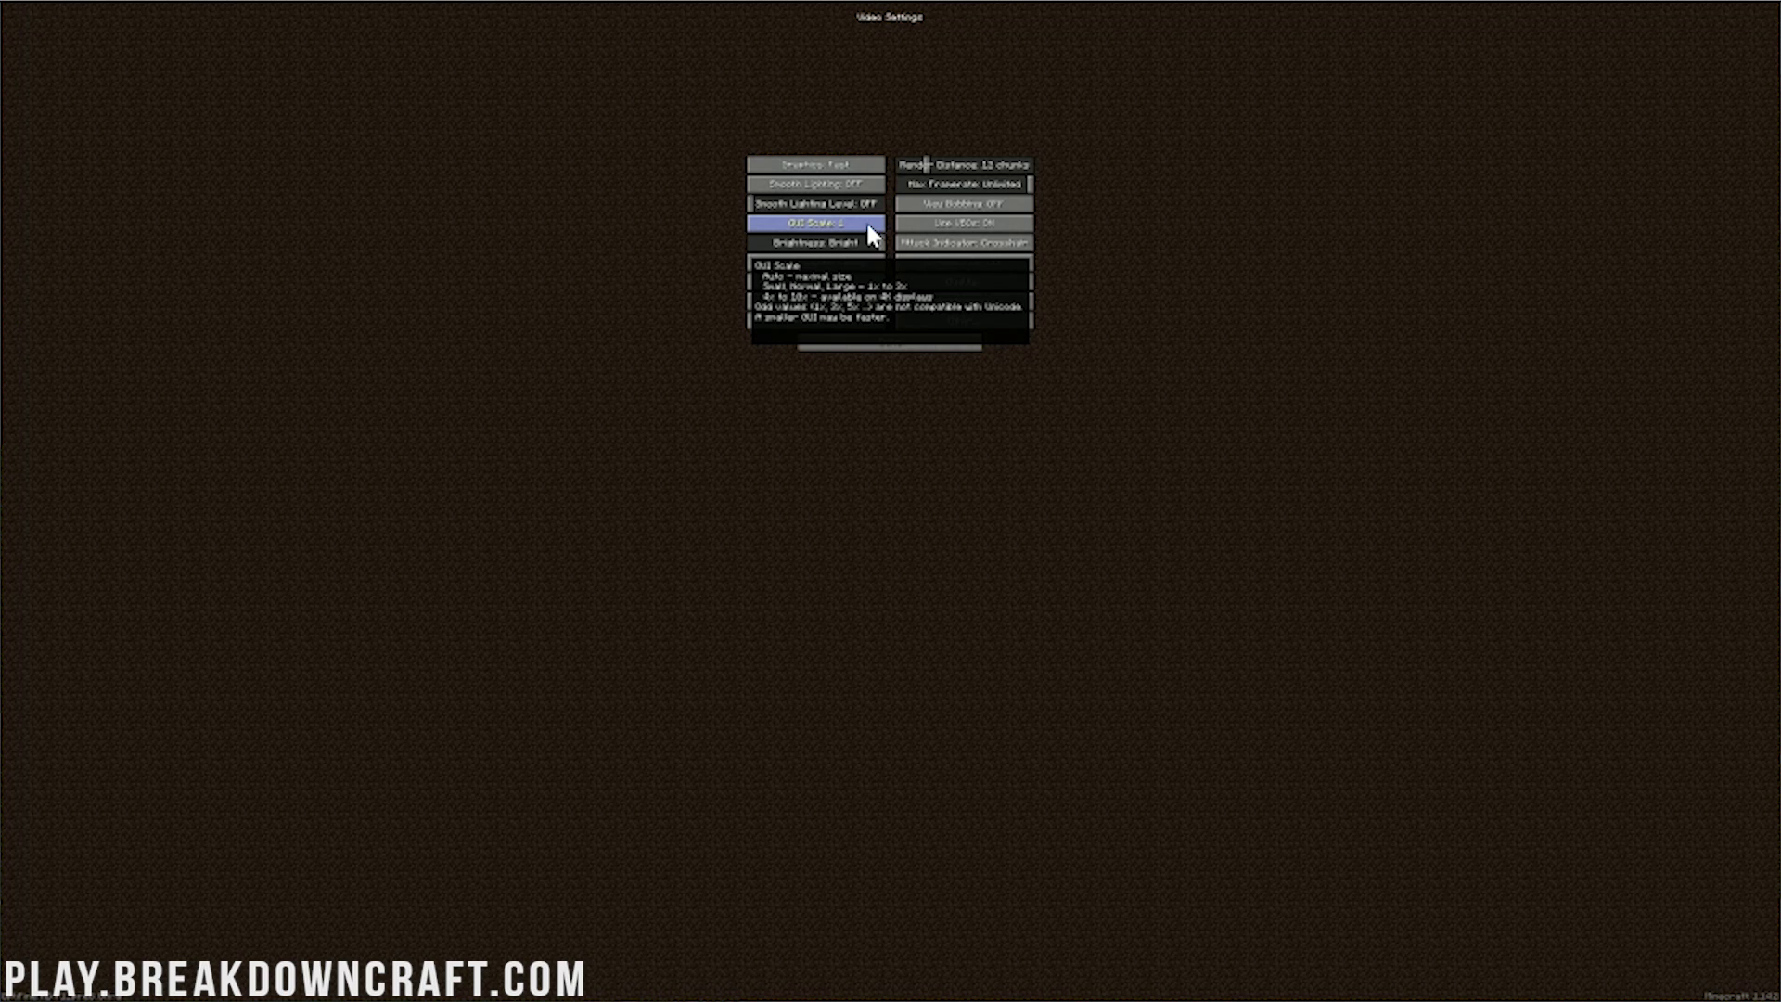
left_click(868, 225)
left_click(846, 286)
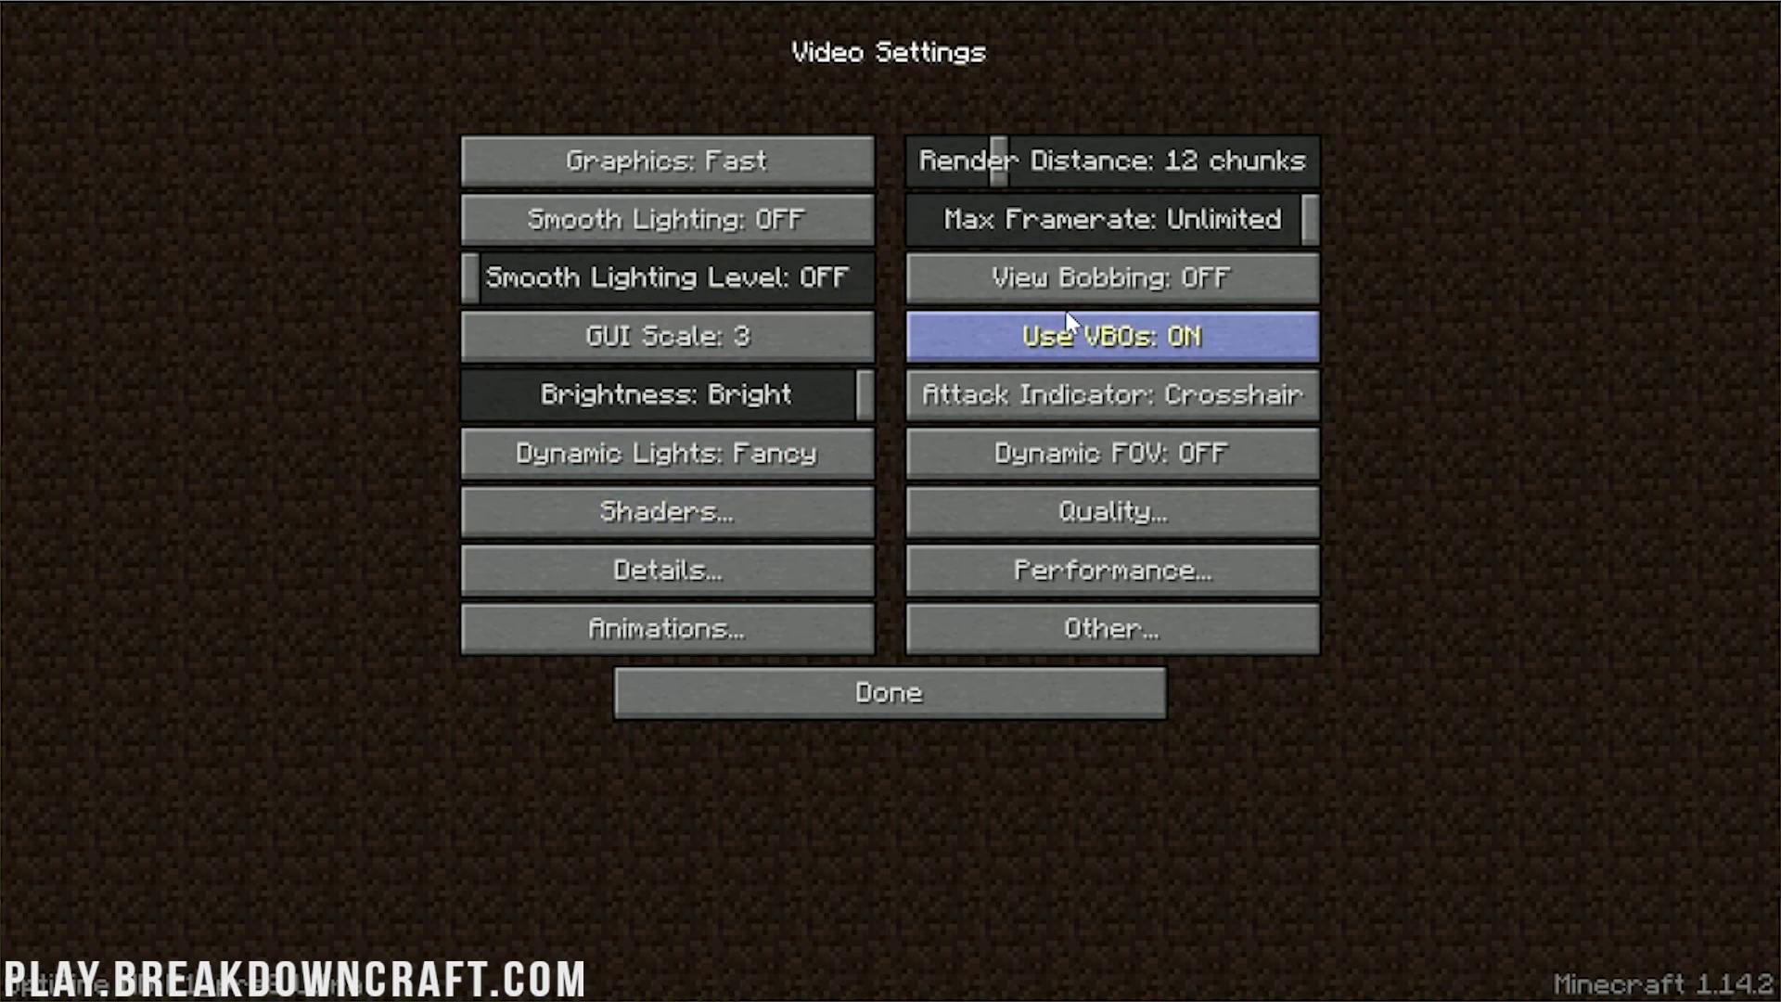
- Keep brightness at Bright, turn Dynamic Lights off, and confirm shaders are OFF
mouse_move(1070, 322)
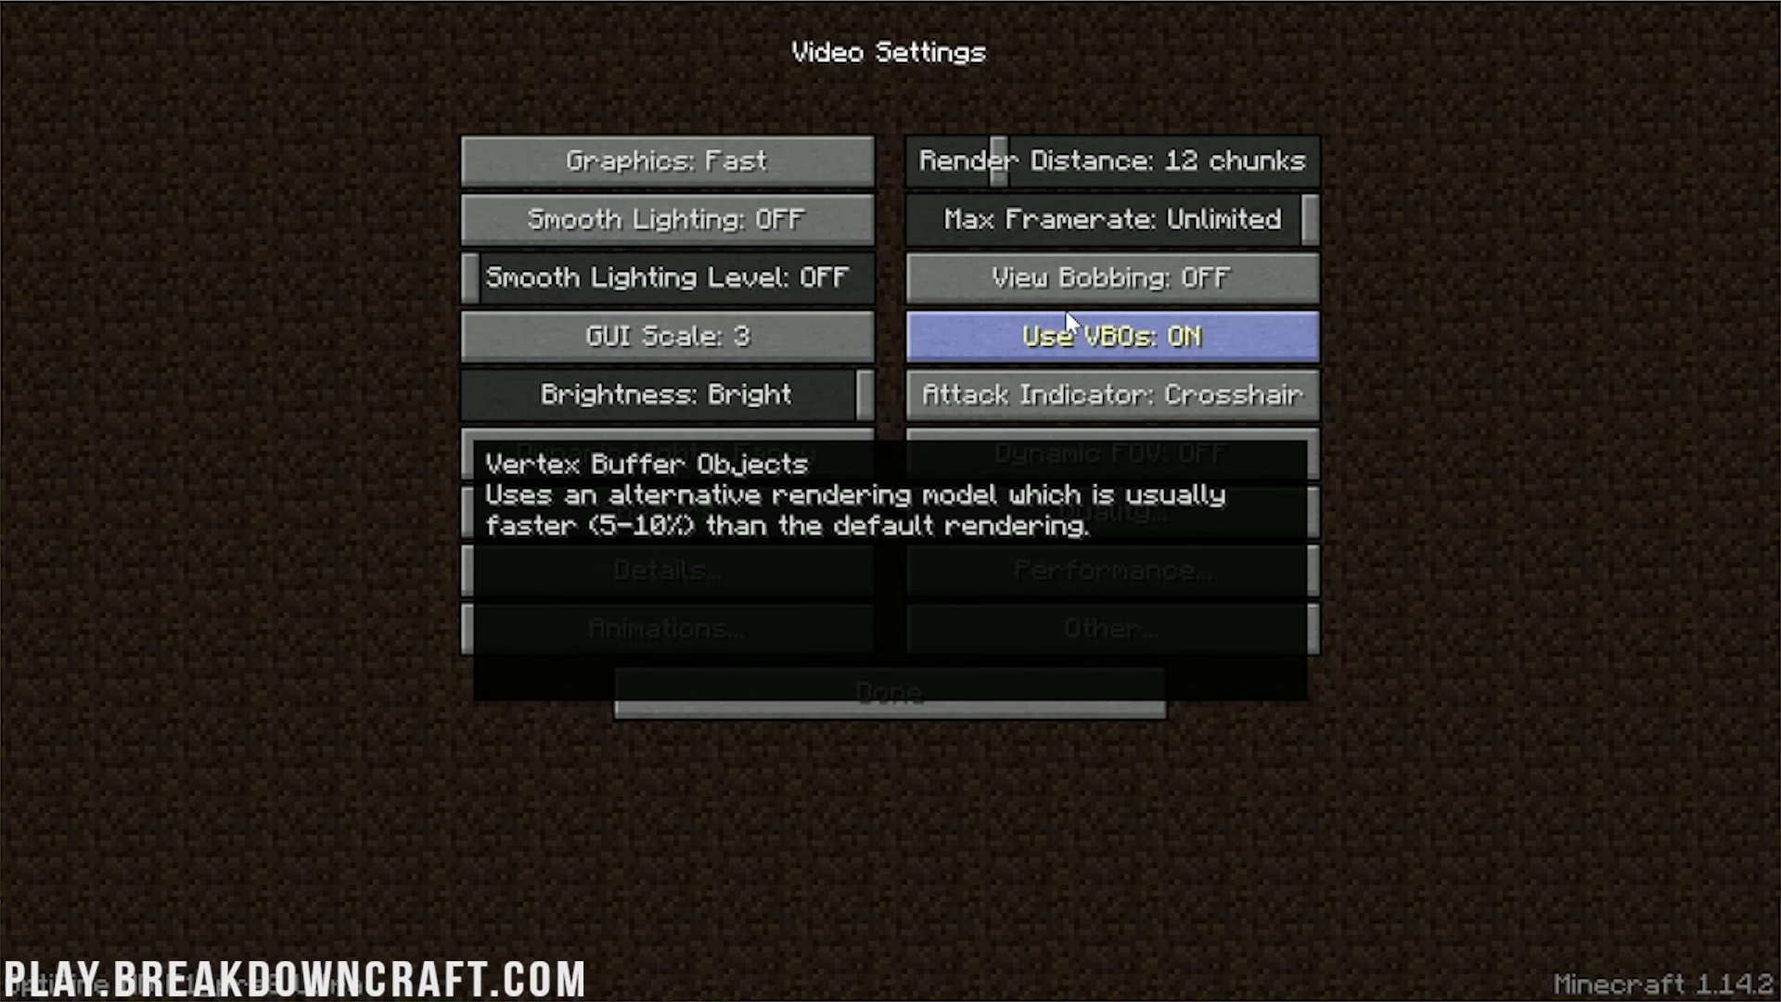
left_click_drag(677, 394, 1573, 408)
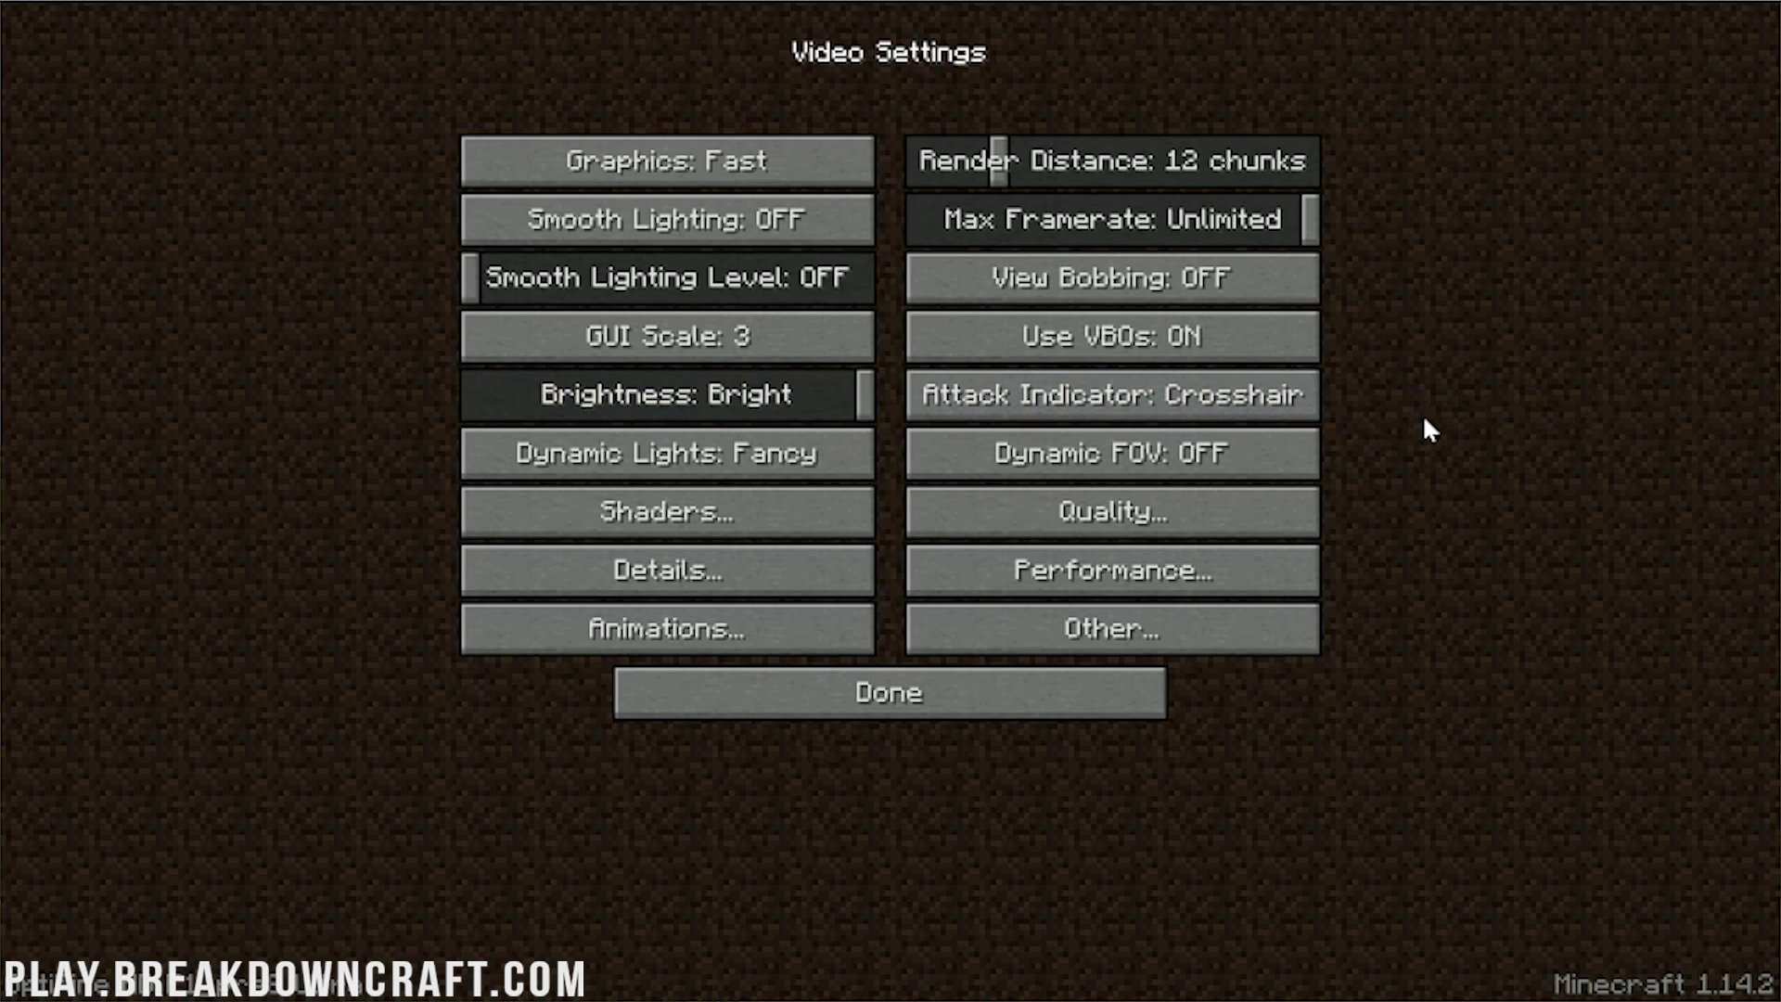
left_click(753, 459)
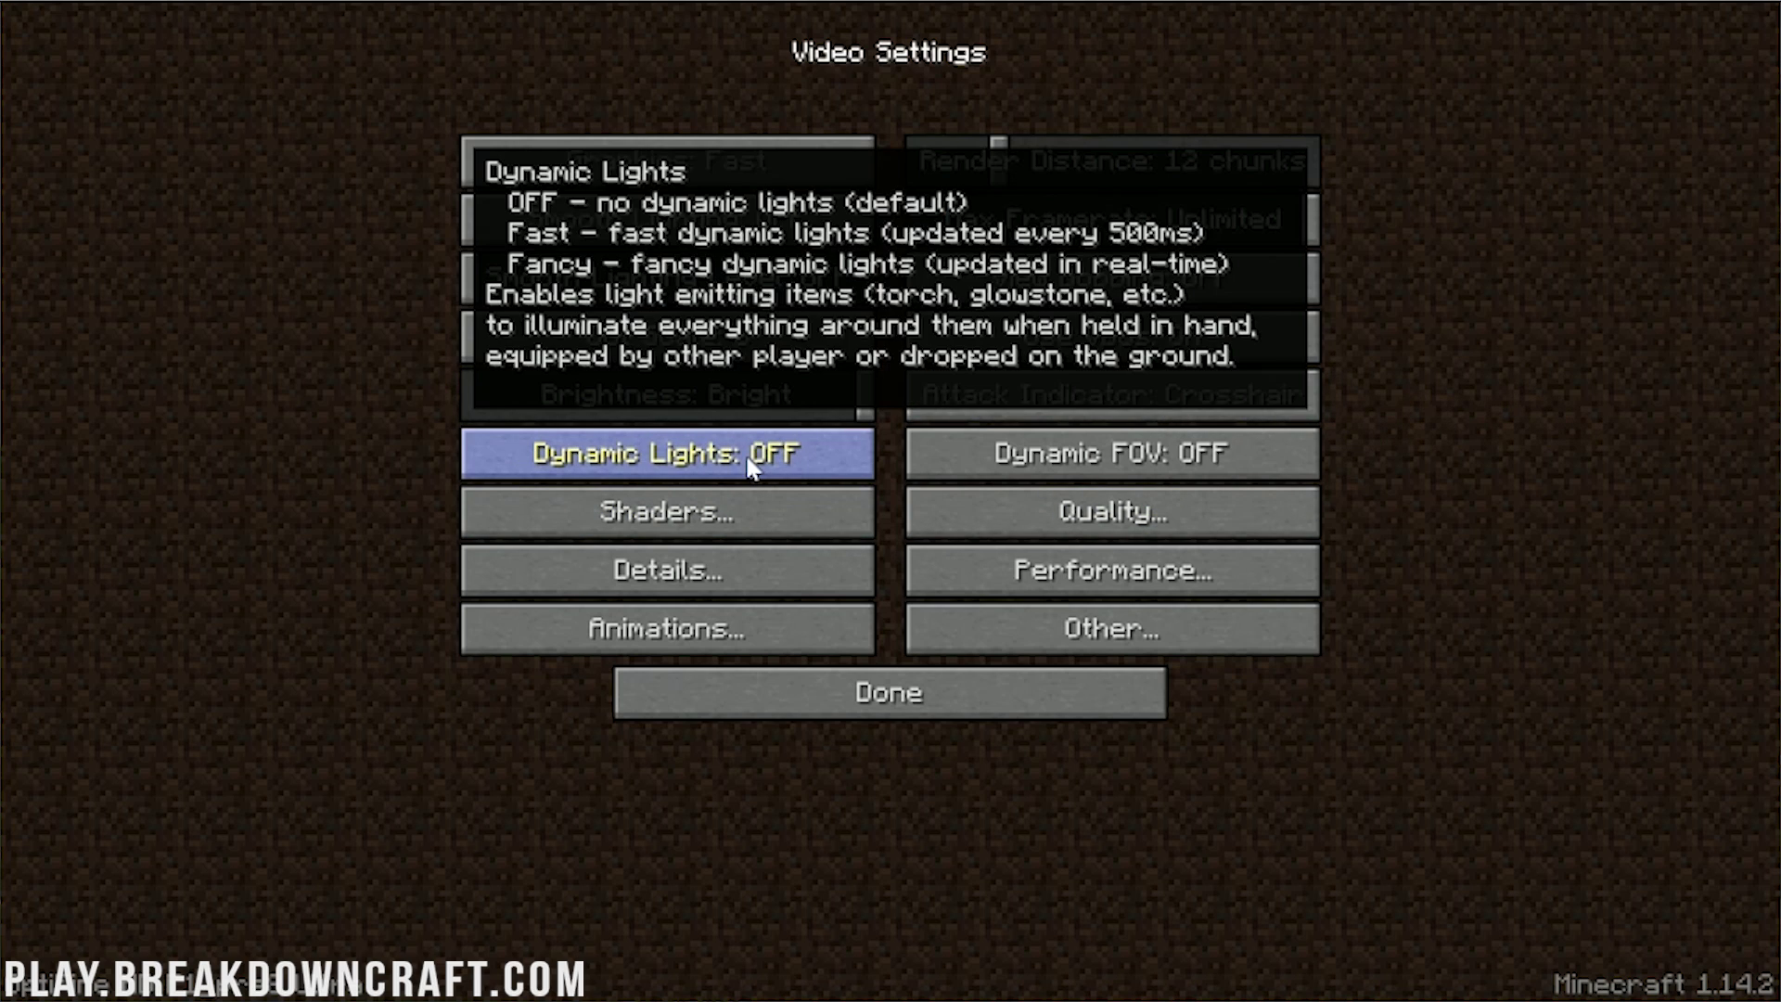
mouse_move(1046, 460)
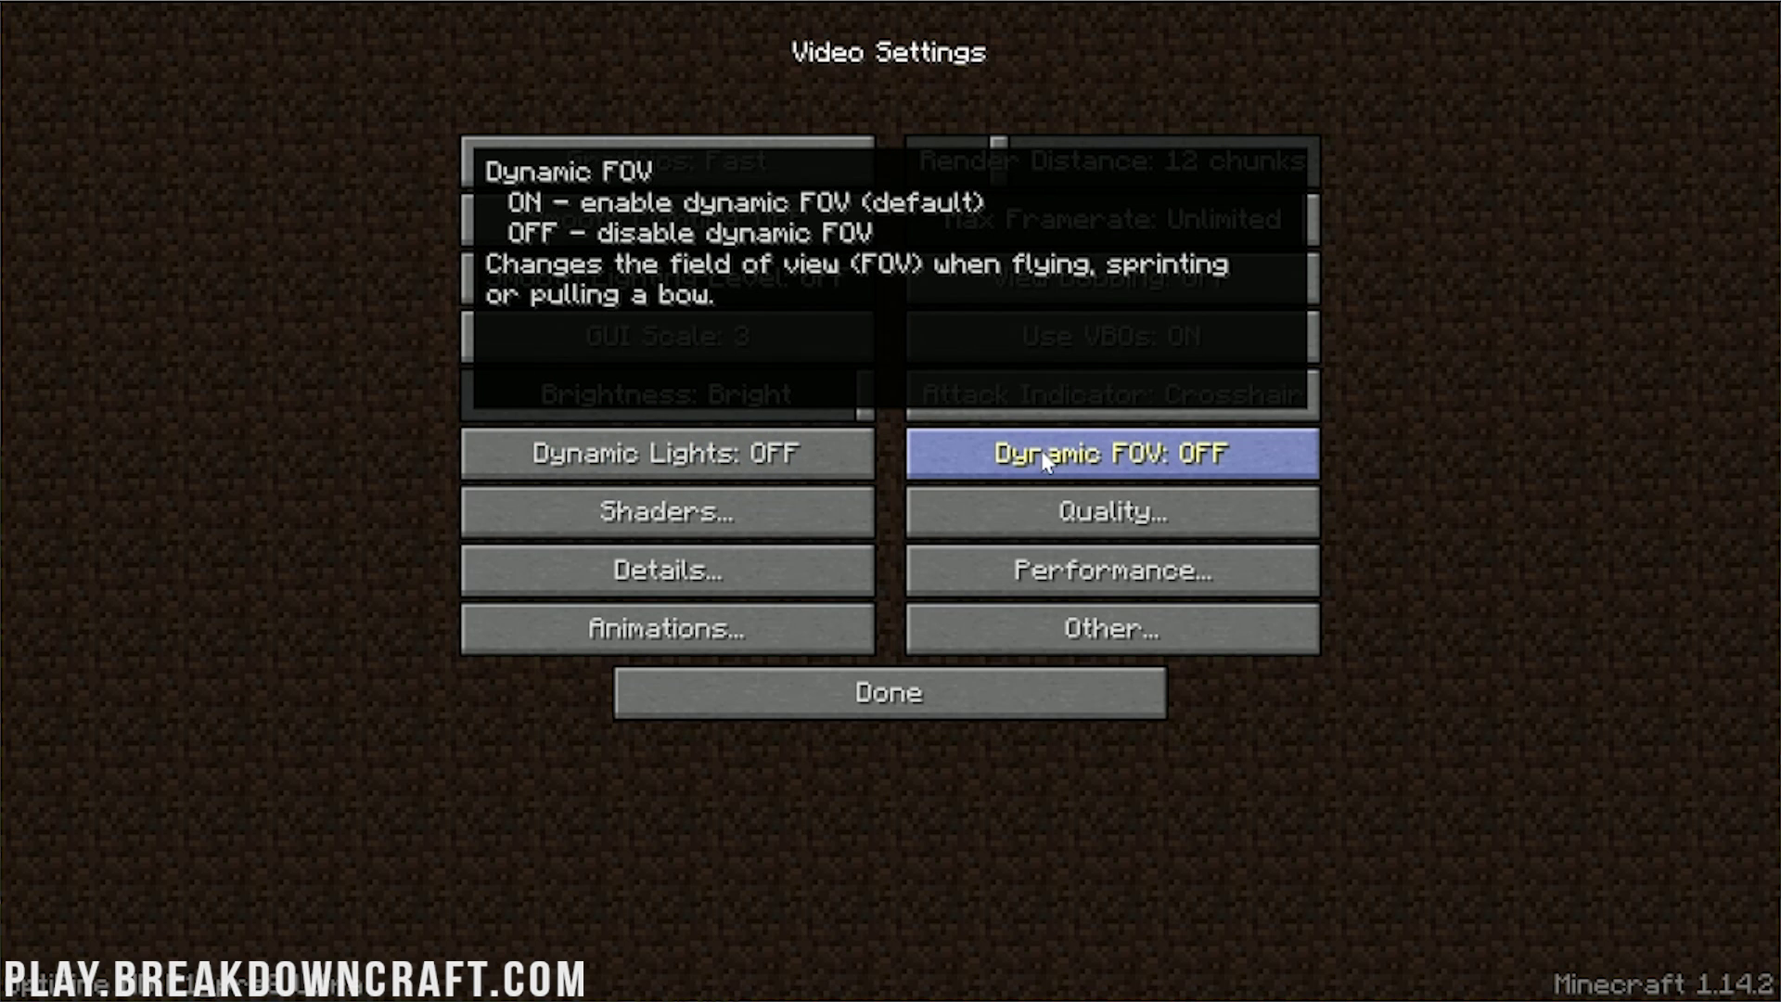
left_click(808, 517)
left_click(693, 116)
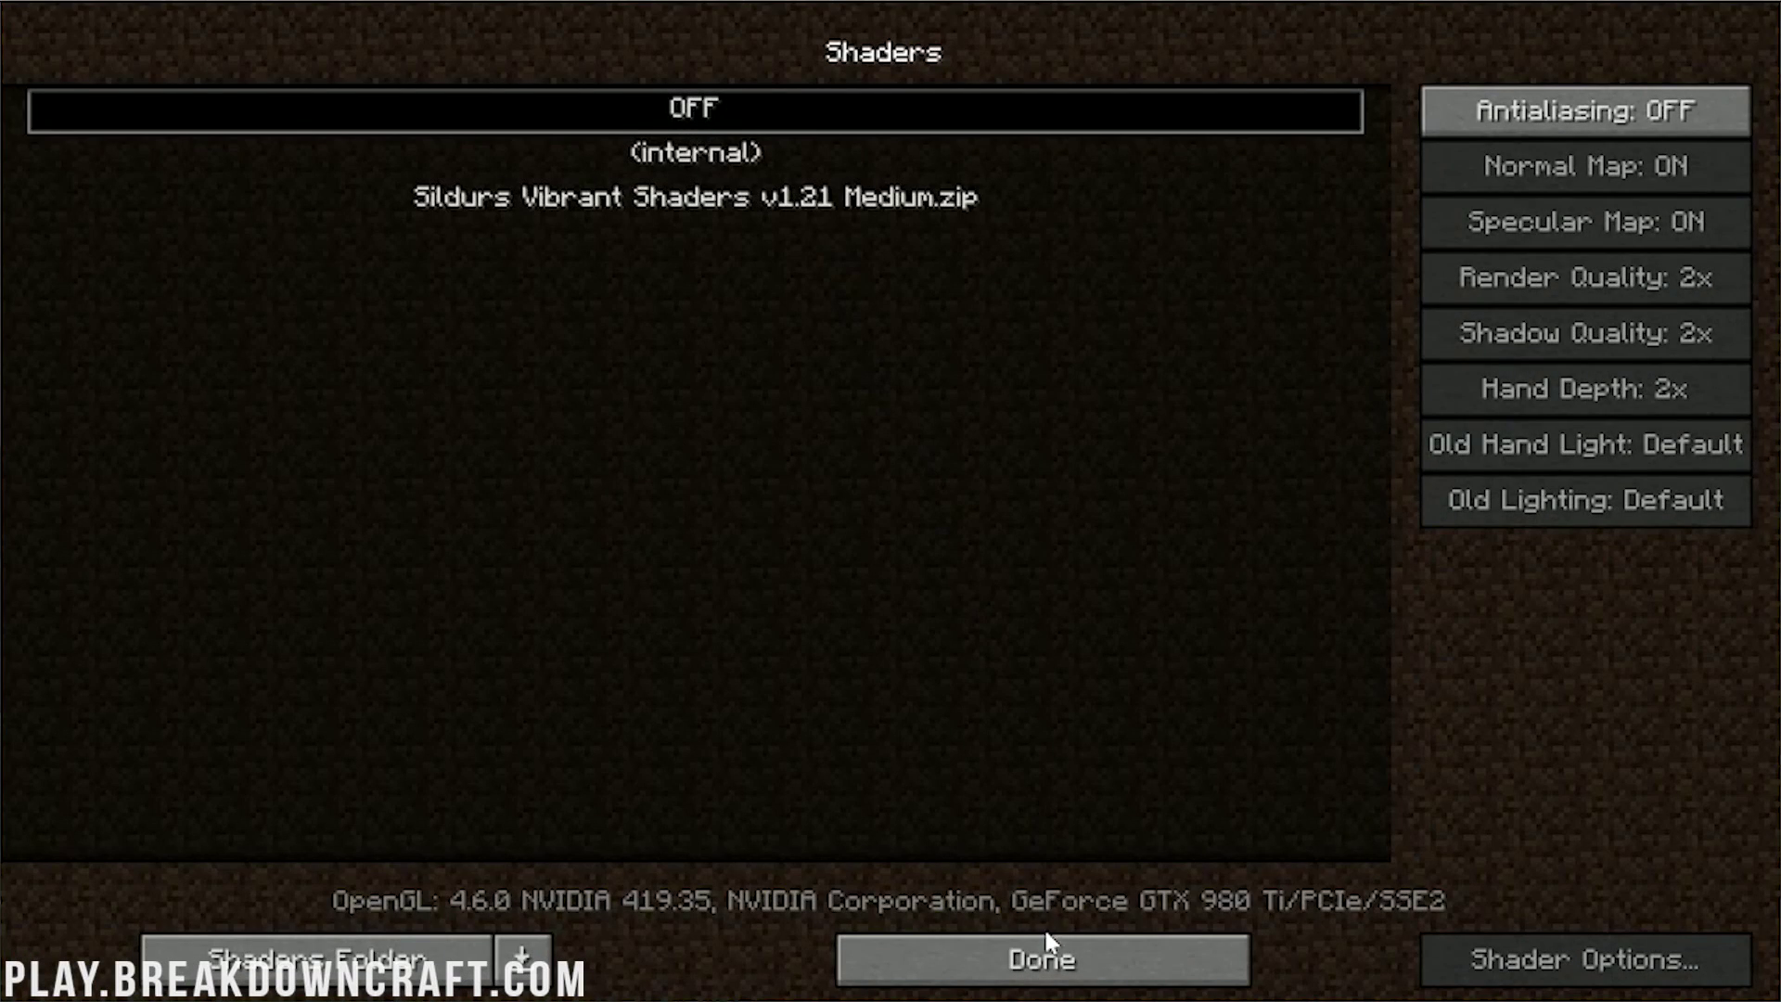
left_click(1046, 957)
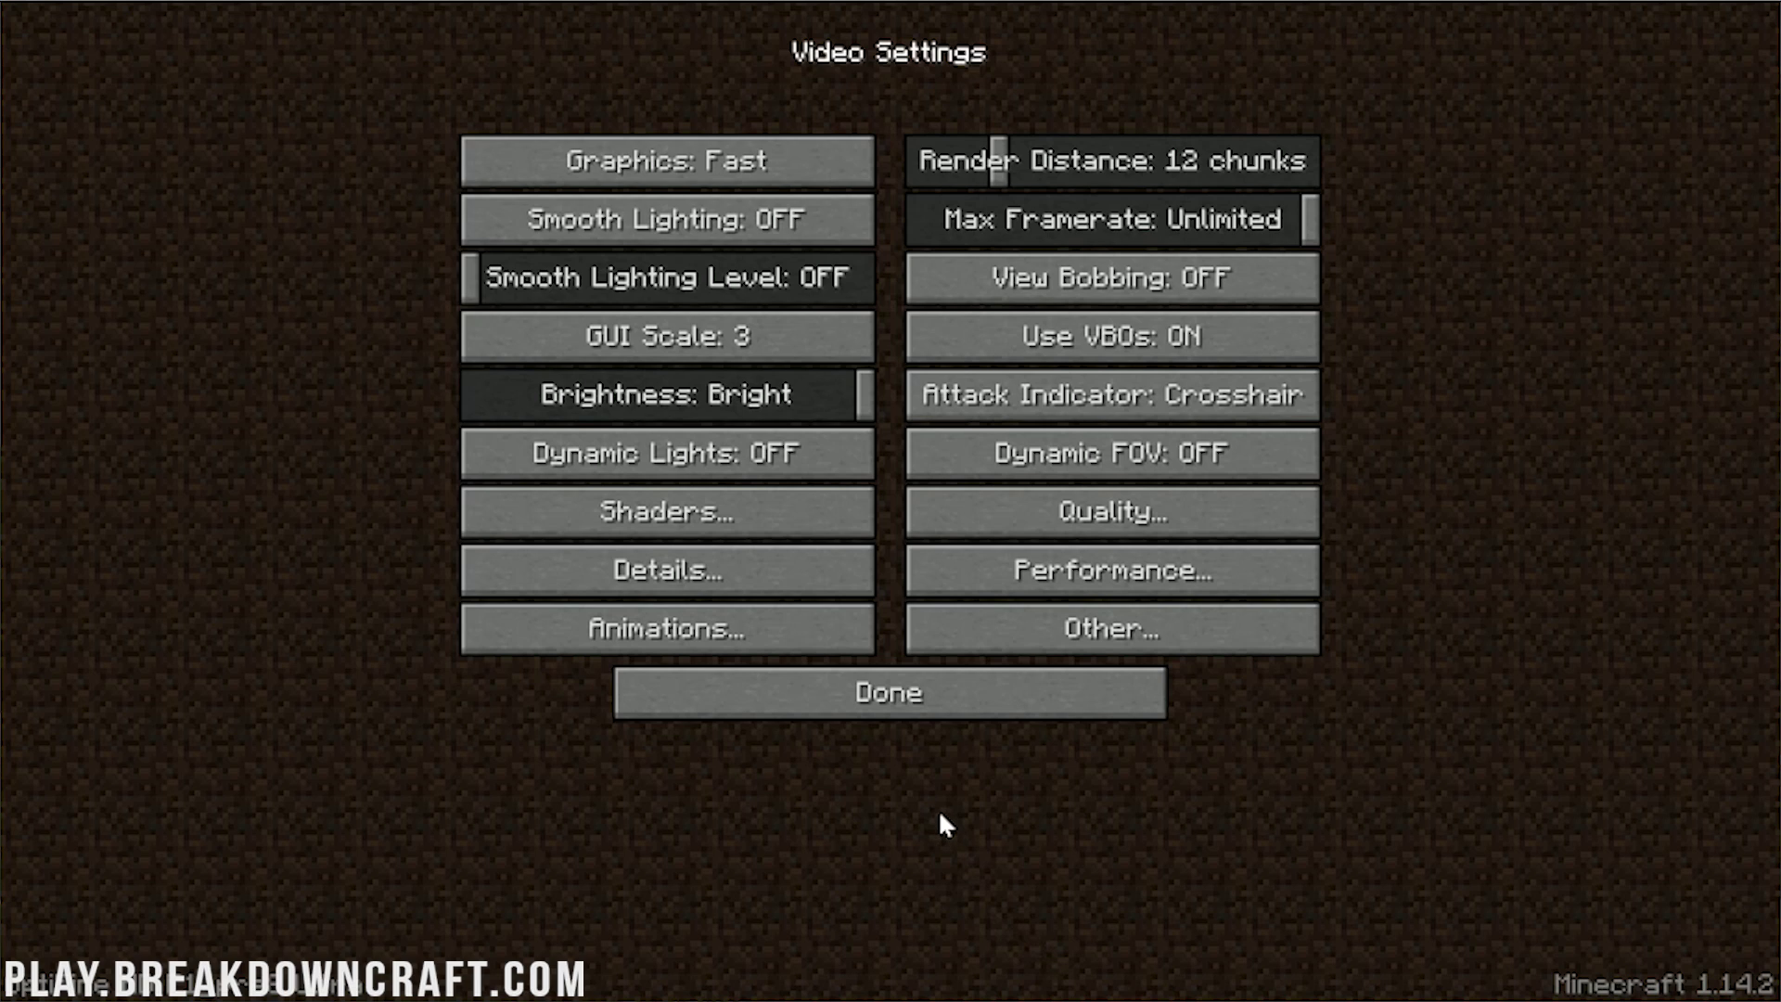
- In Quality settings, set Mipmap Levels, Emissive Textures, Random Entities, Better Snow and Better Grass to OFF
left_click(955, 522)
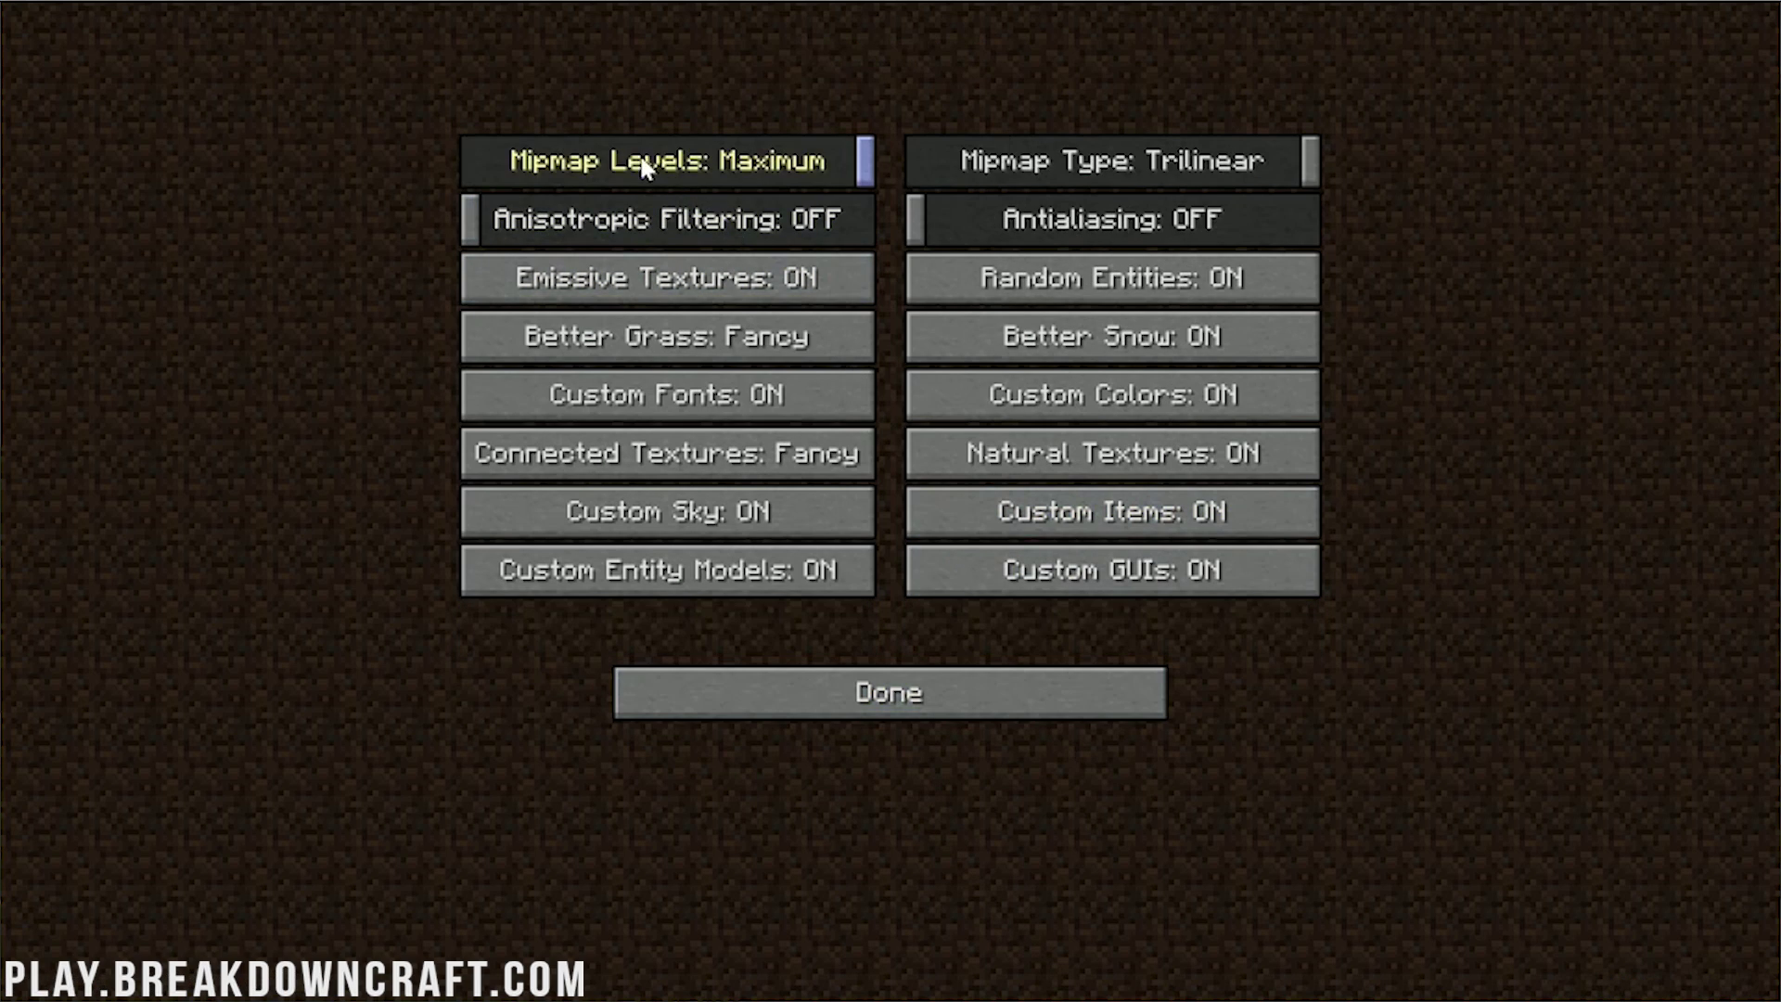
left_click(473, 157)
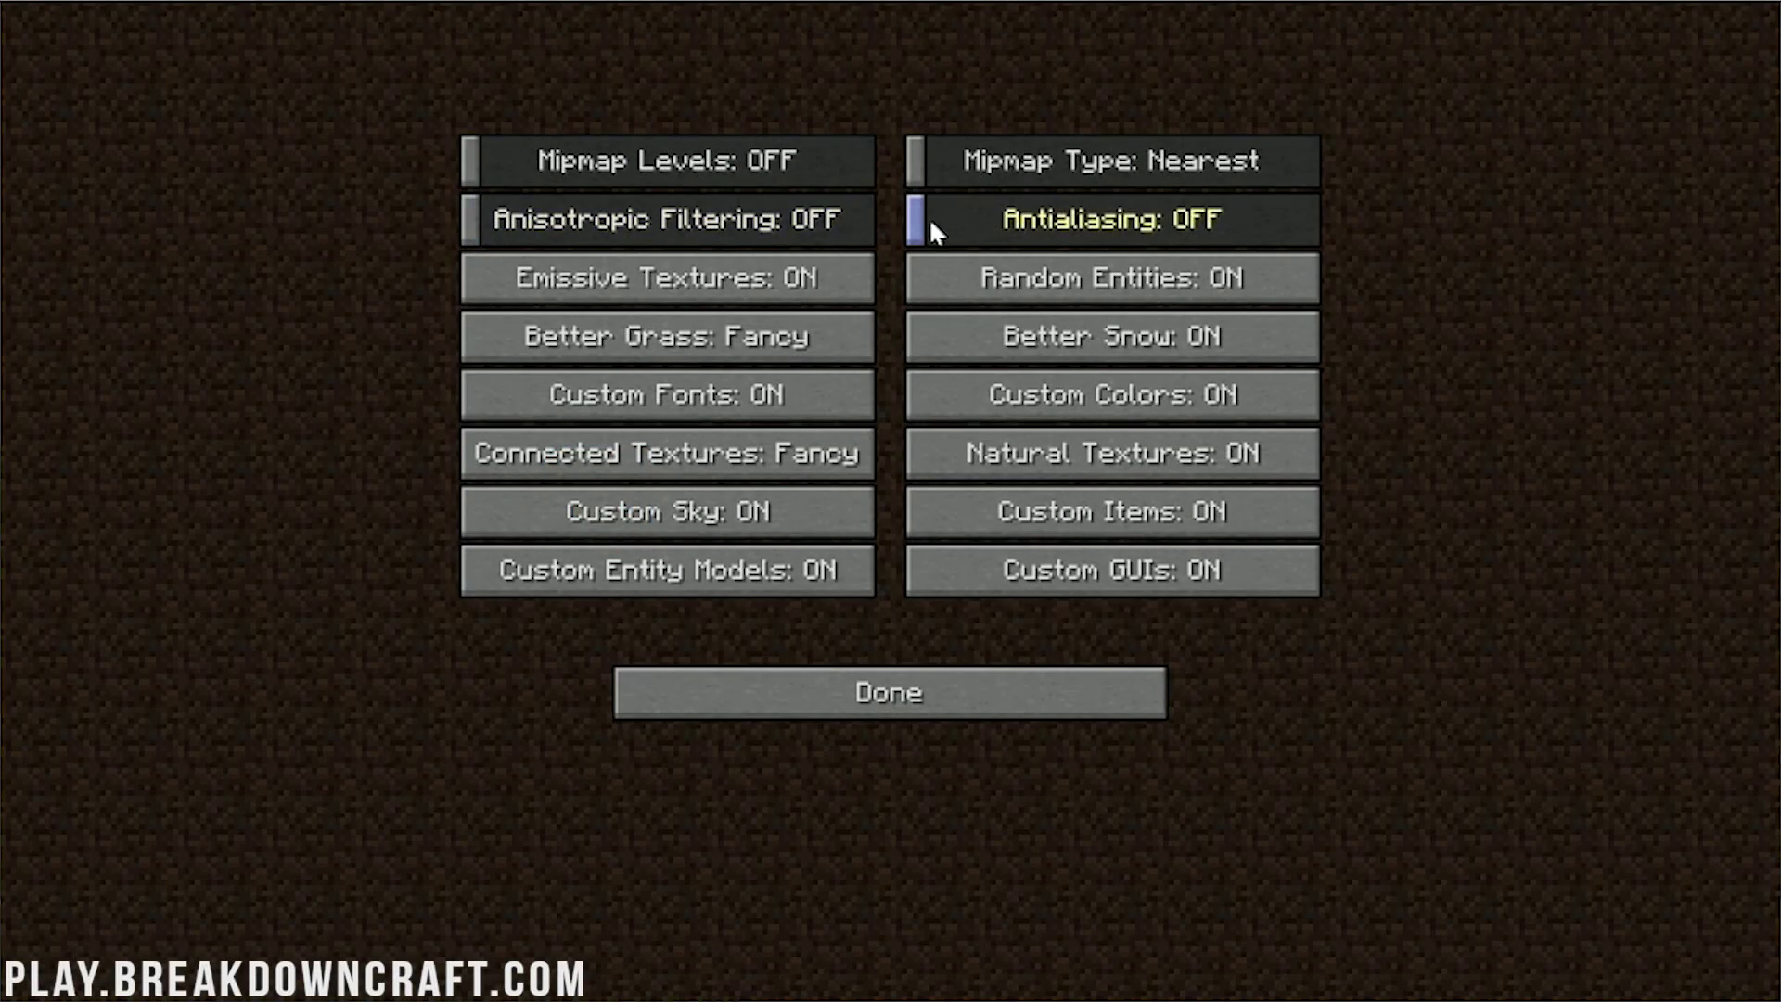
left_click(723, 293)
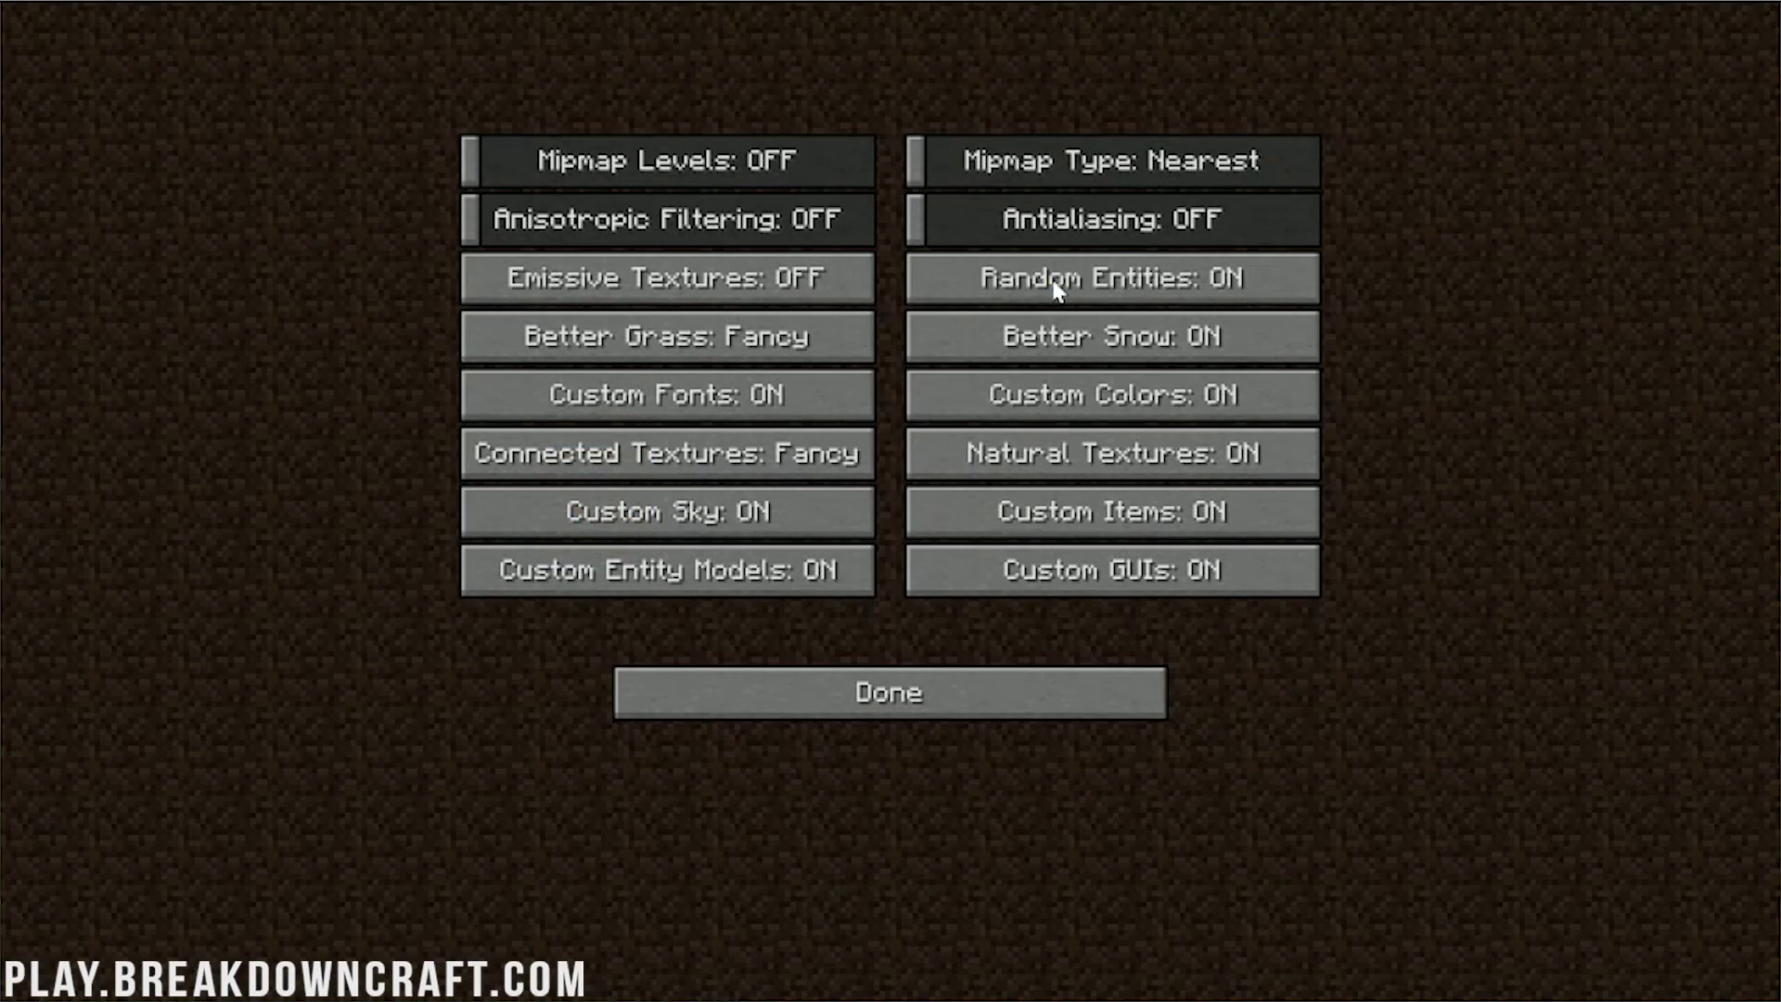
left_click(1054, 290)
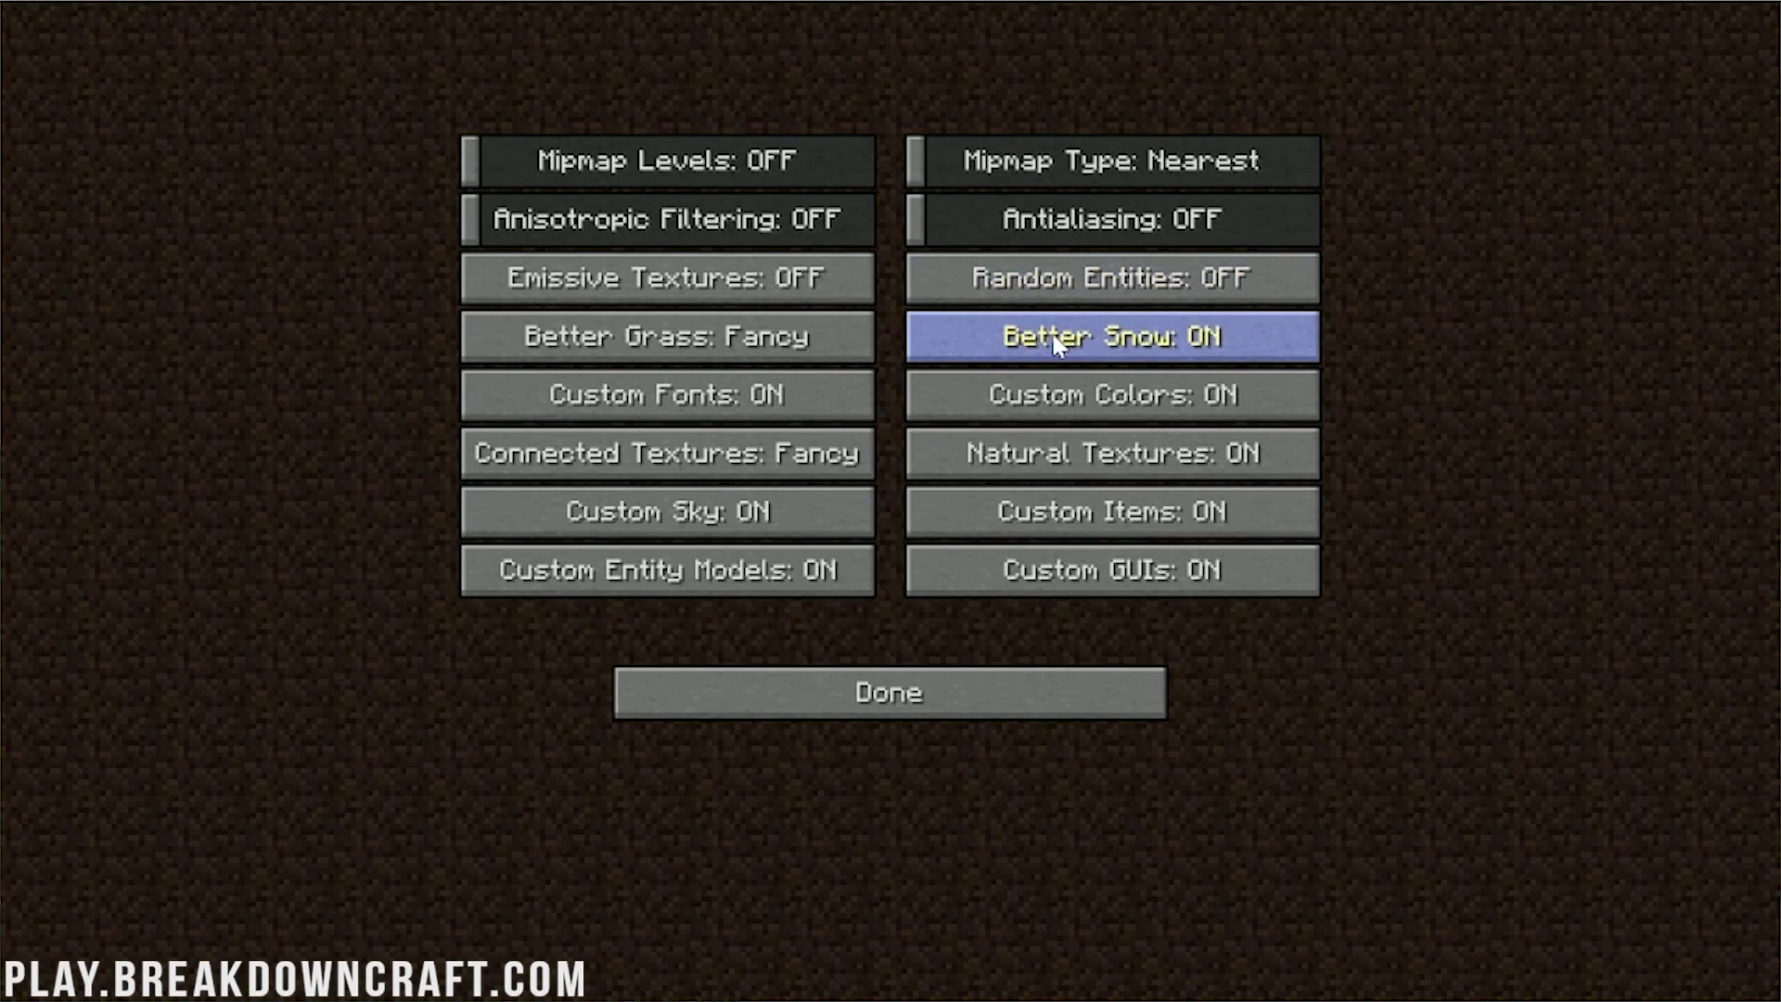
left_click(1055, 342)
left_click(737, 355)
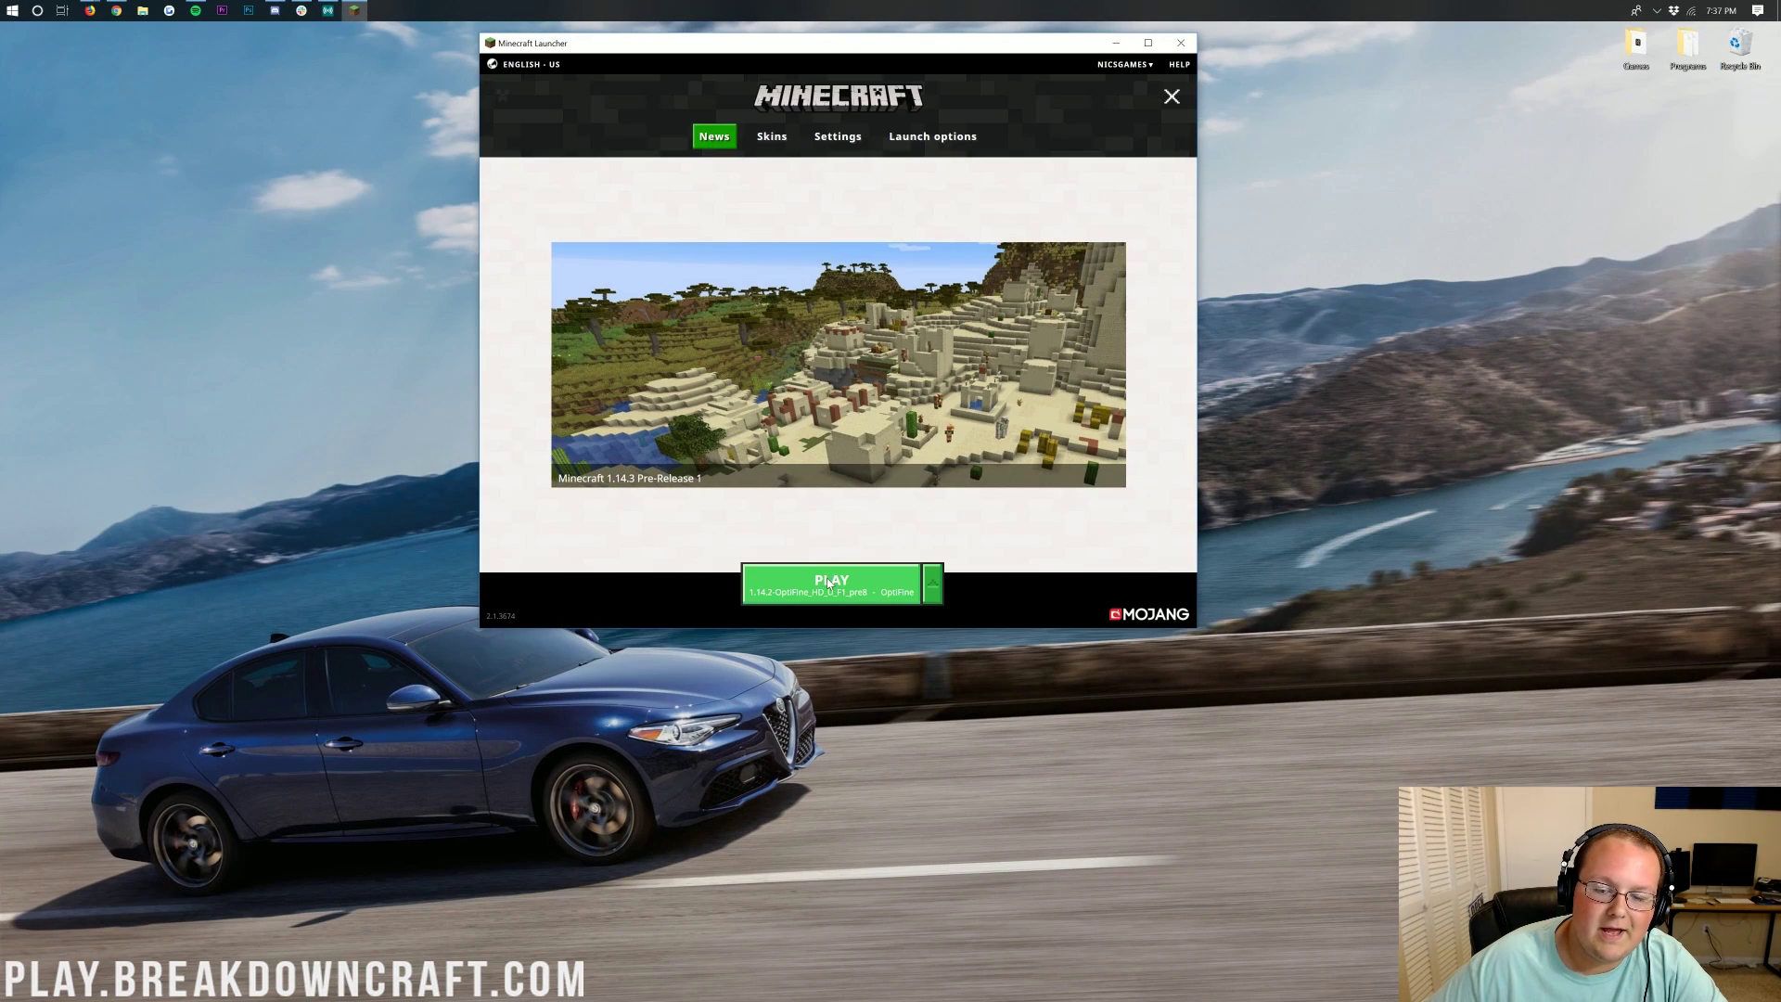
- Launch the OptiFine 1.14.2 profile from the launcher and open the game's Options screen
left_click(829, 583)
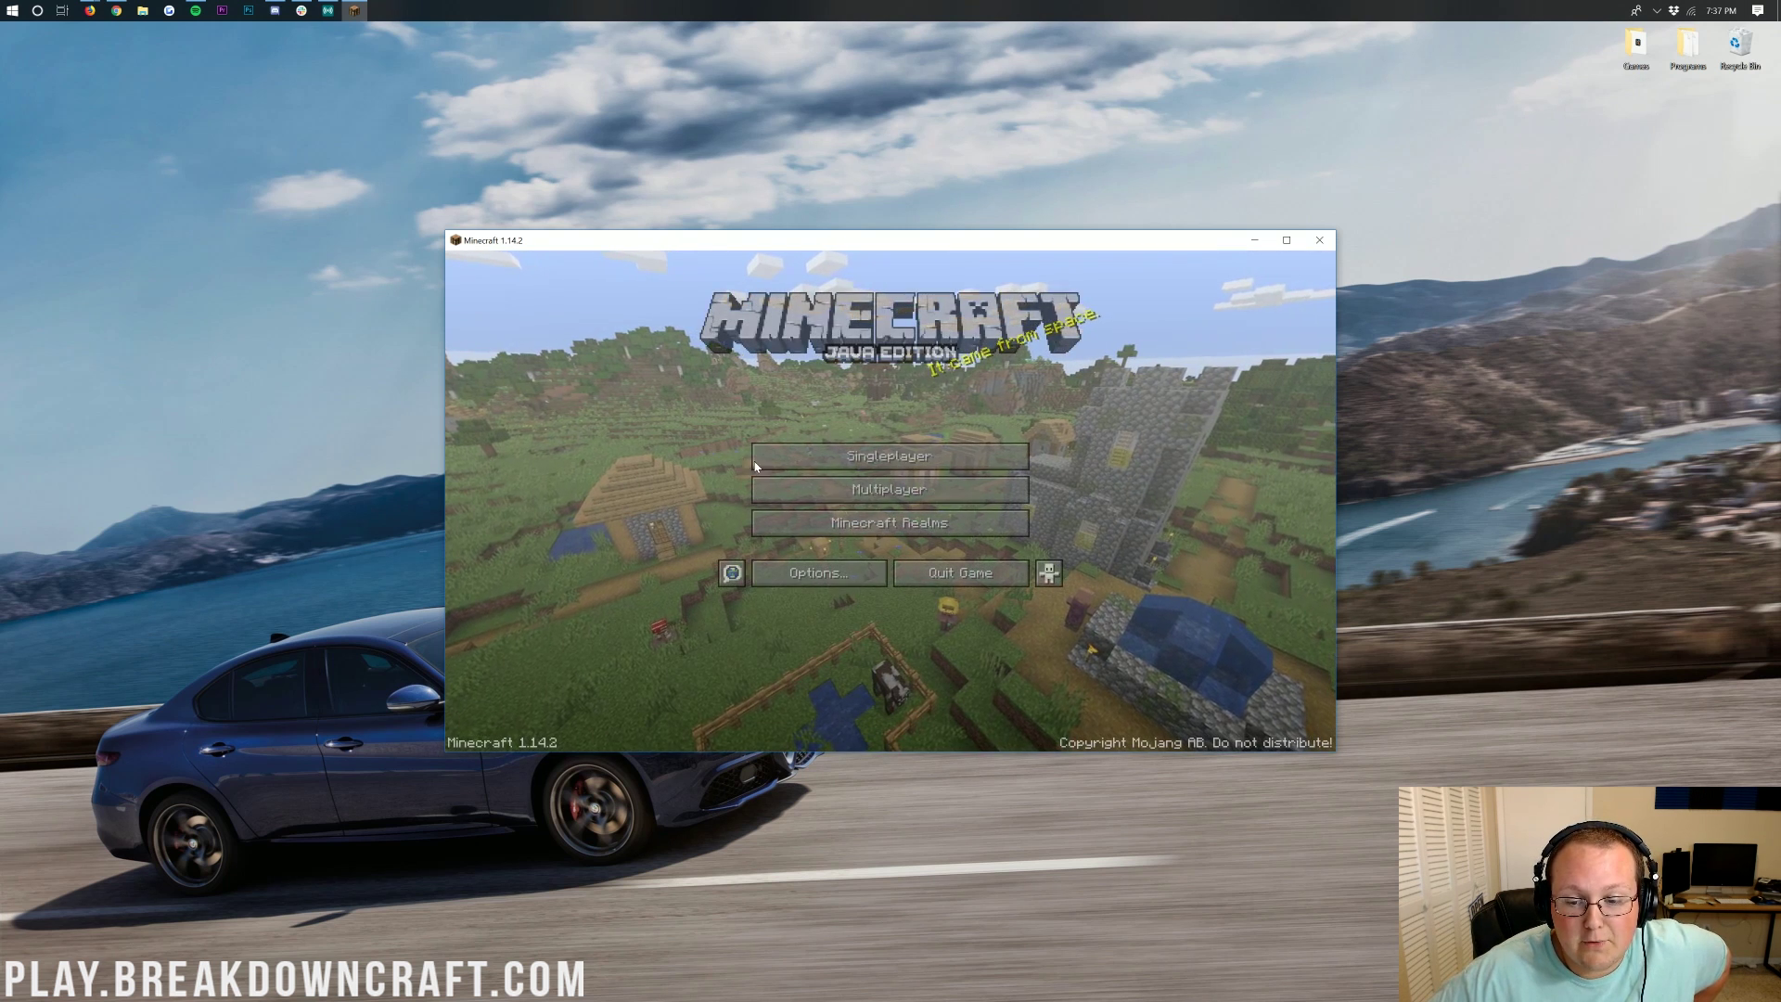
left_click(807, 575)
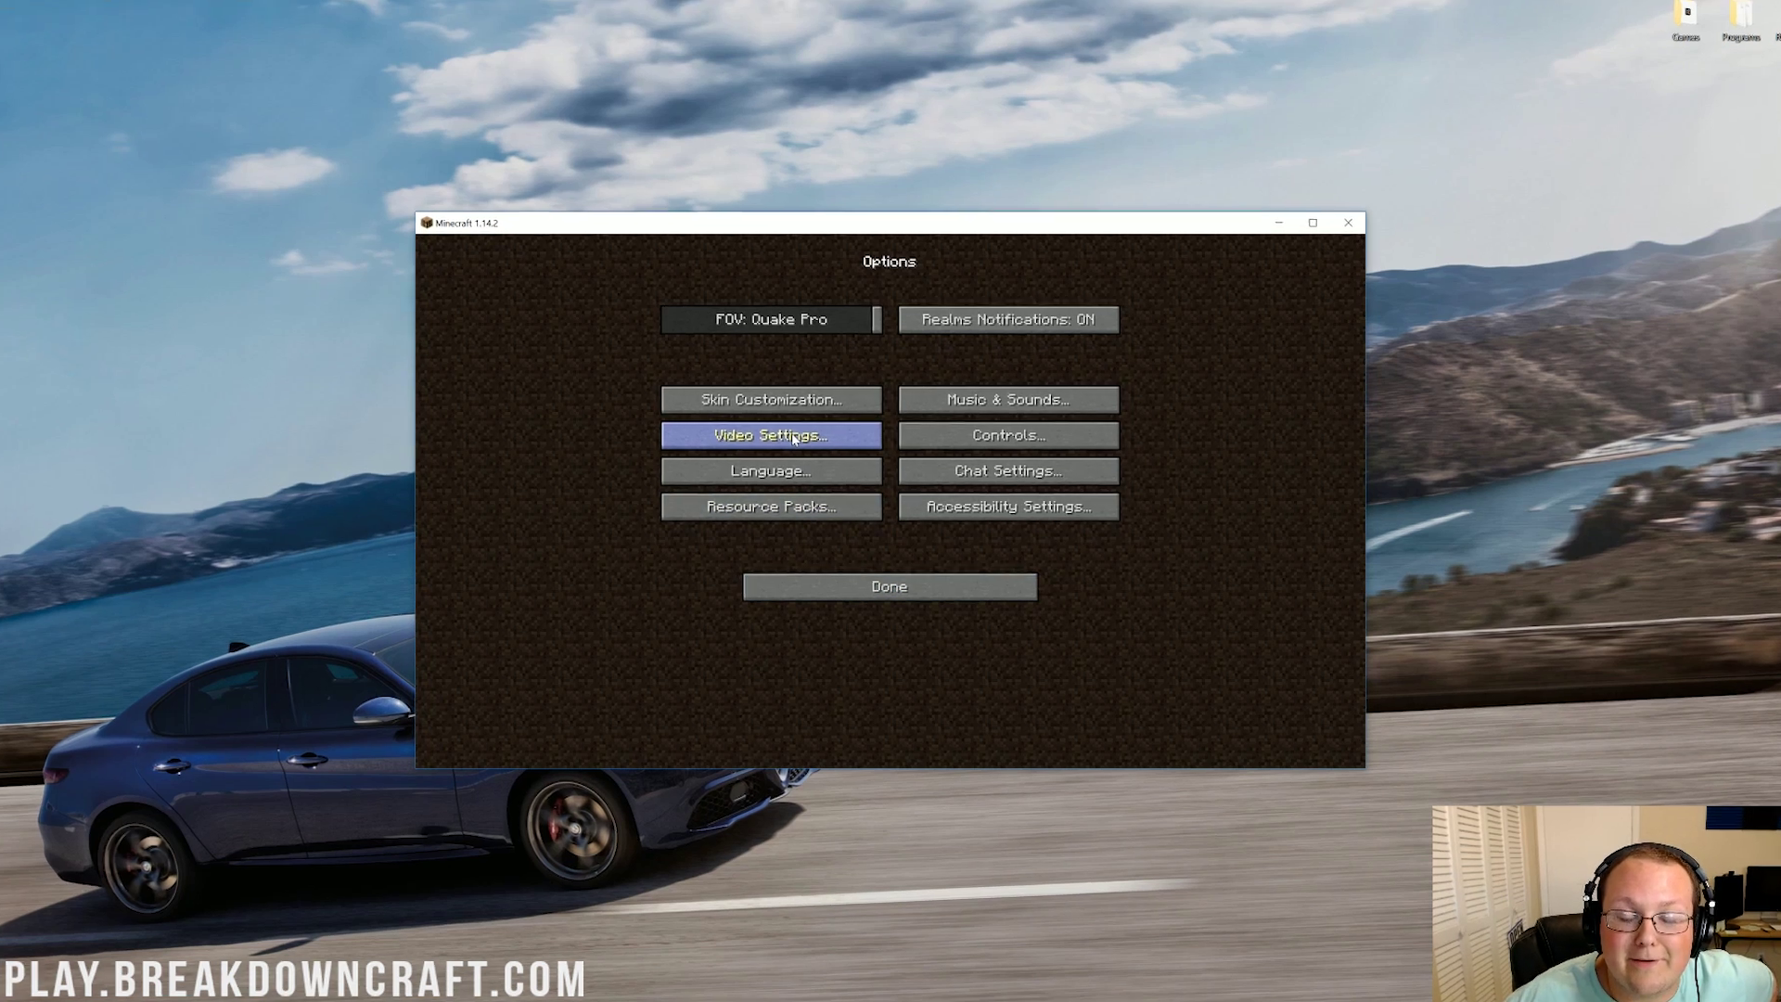
- Turn off Custom Colors, Natural Textures and Custom Sky in Quality settings, then return to Video Settings
left_click(799, 442)
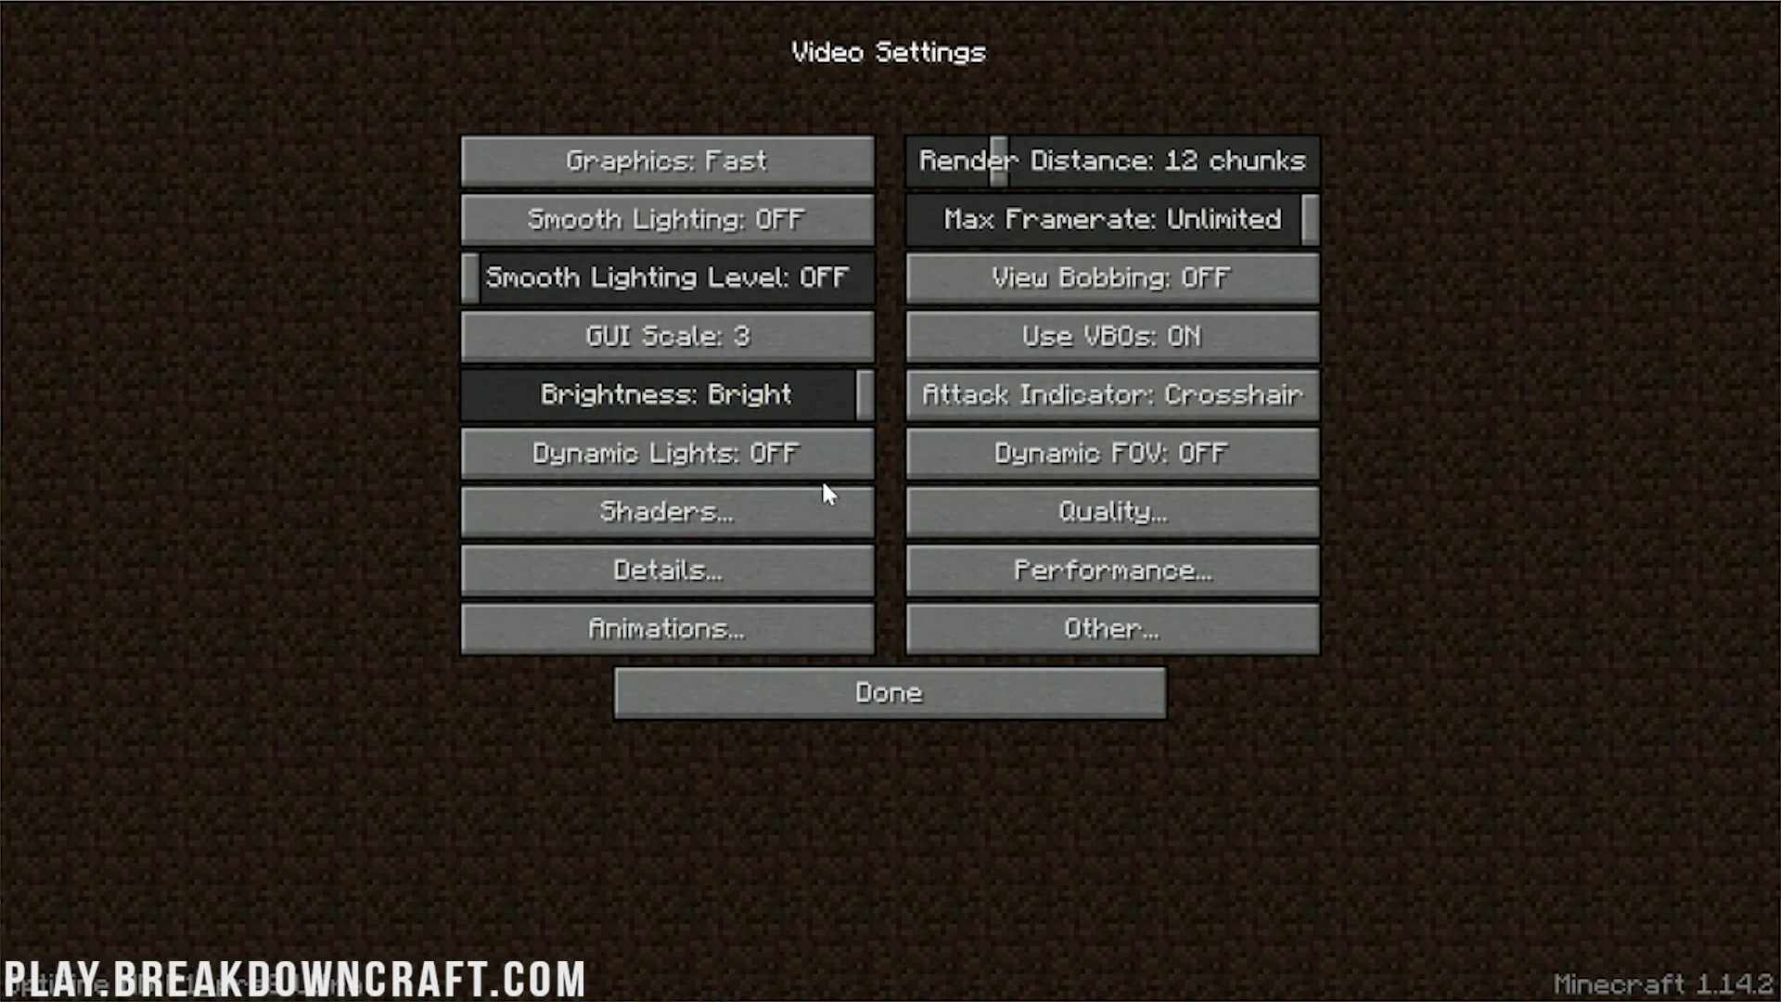
left_click(1077, 525)
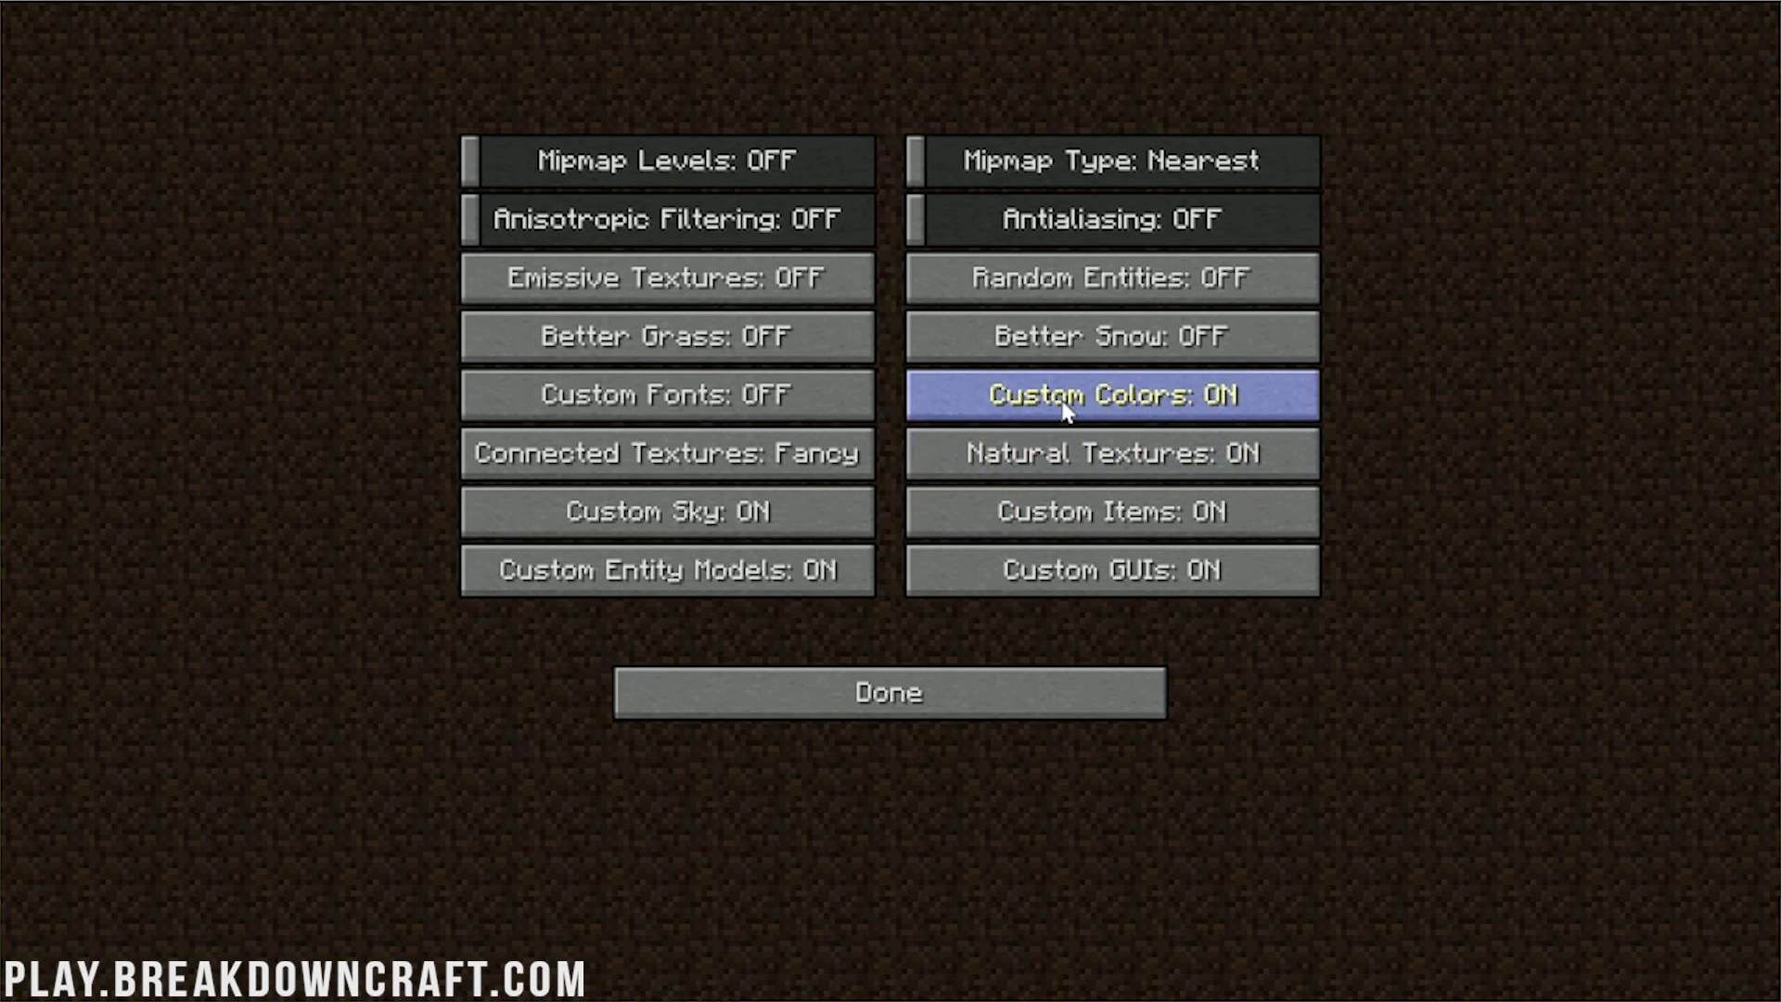
left_click(960, 397)
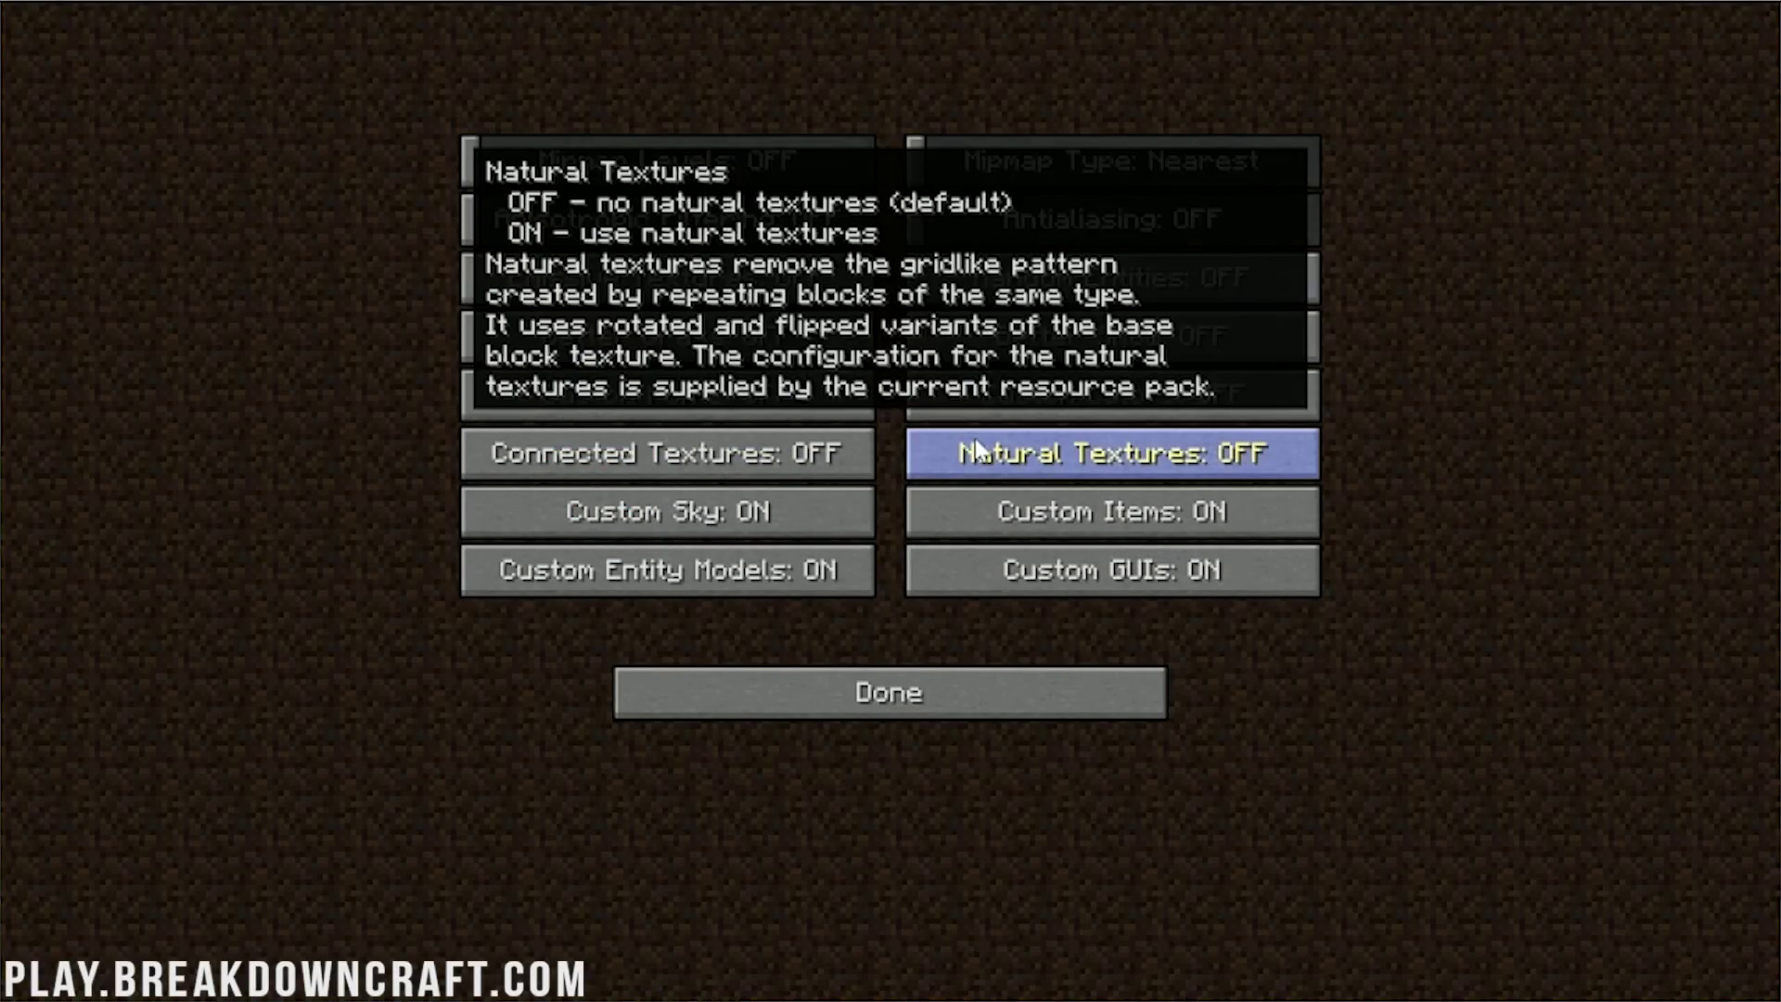
left_click(750, 517)
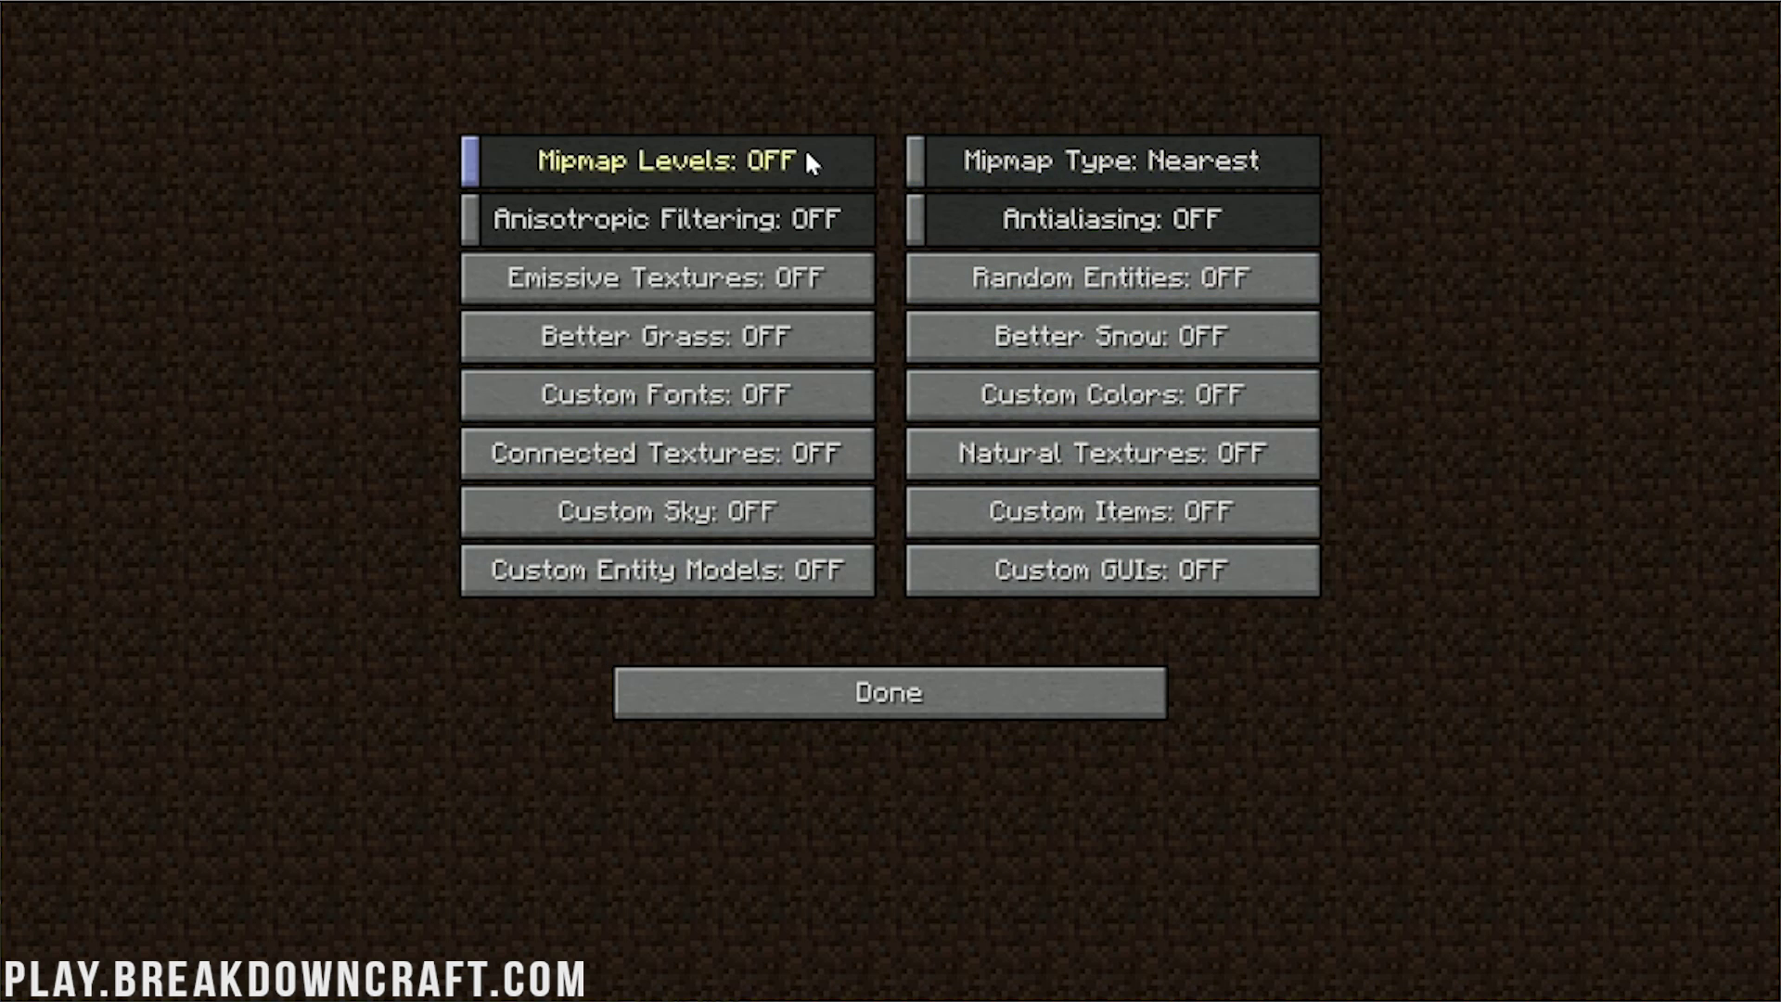
left_click(769, 709)
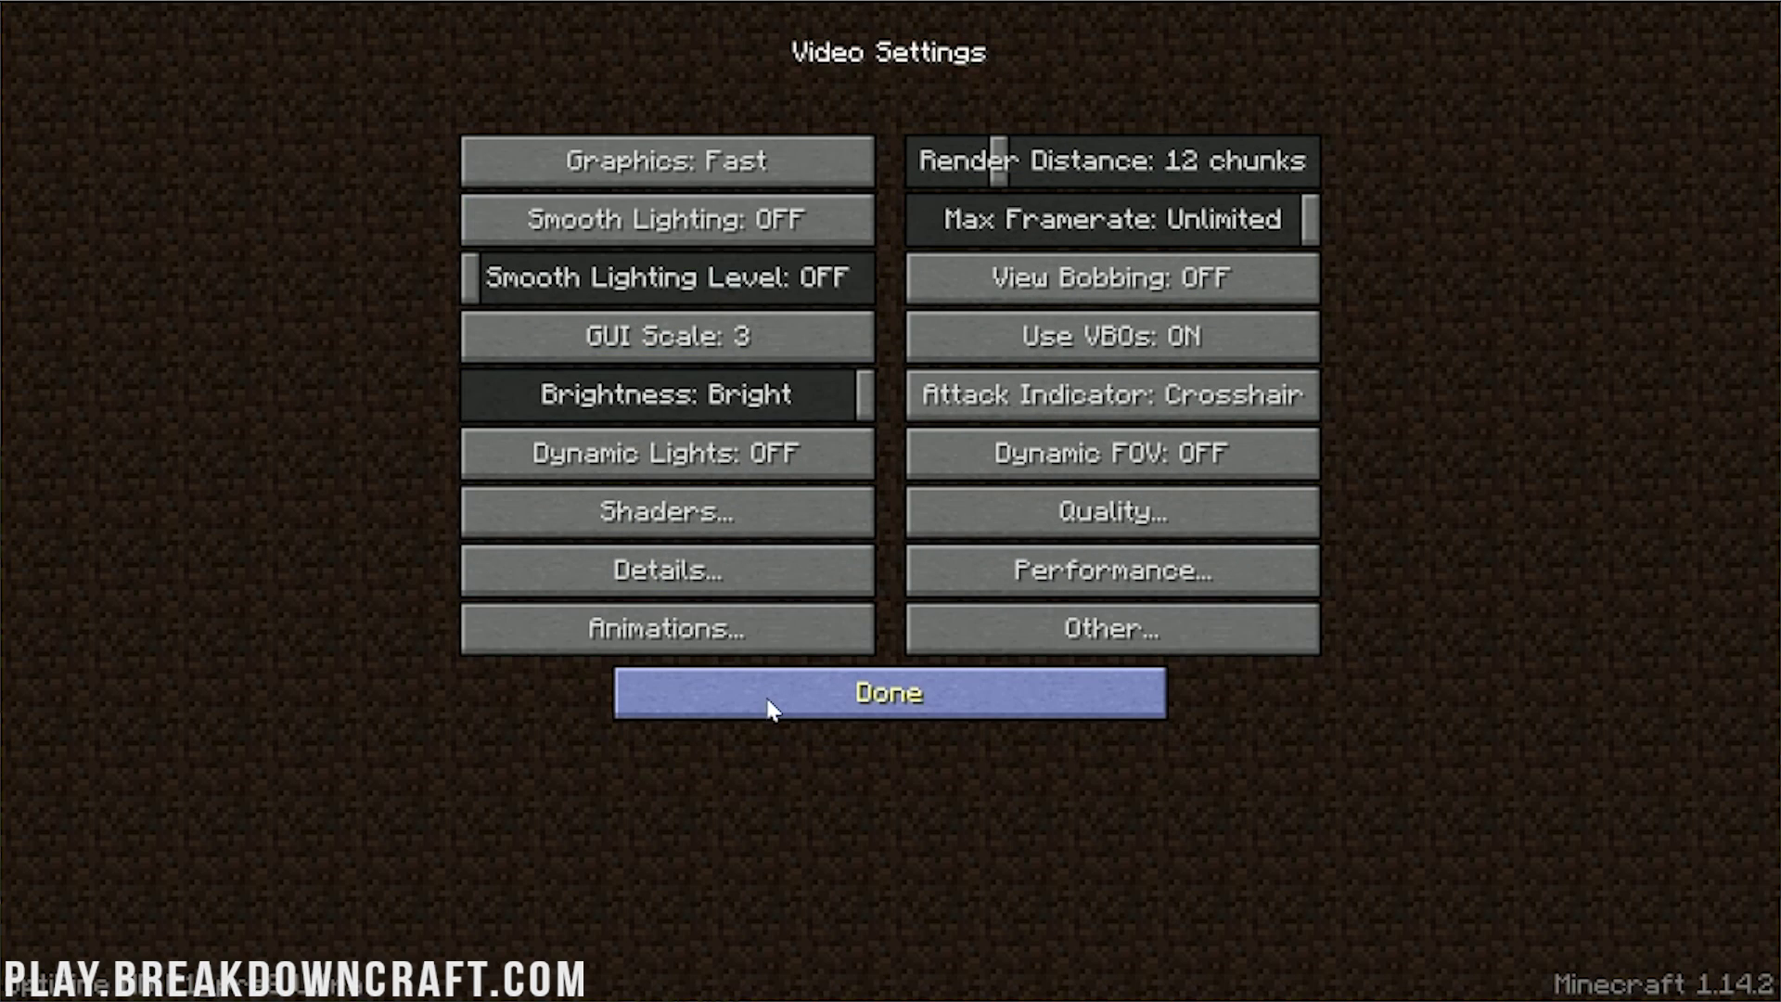
- In Details, set Trees to Fast and turn off Rain & Snow, Sky, Stars, Capes, Sun & Moon and Fog
left_click(739, 591)
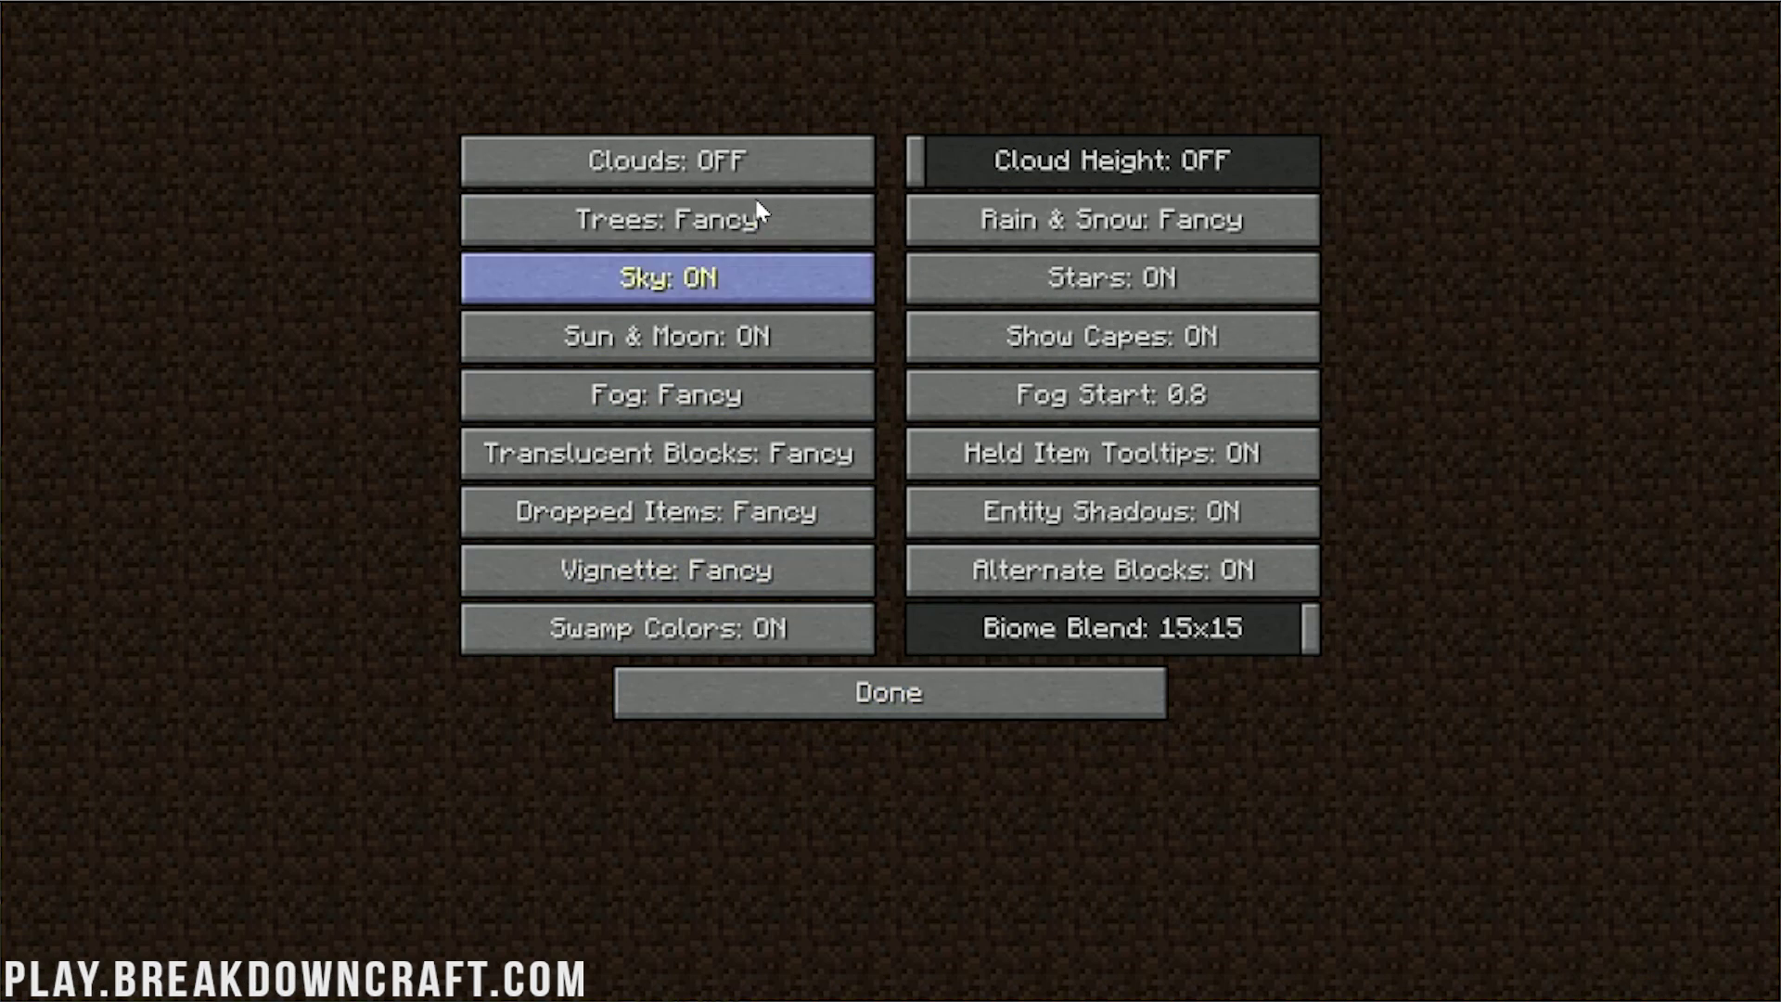
mouse_move(756, 165)
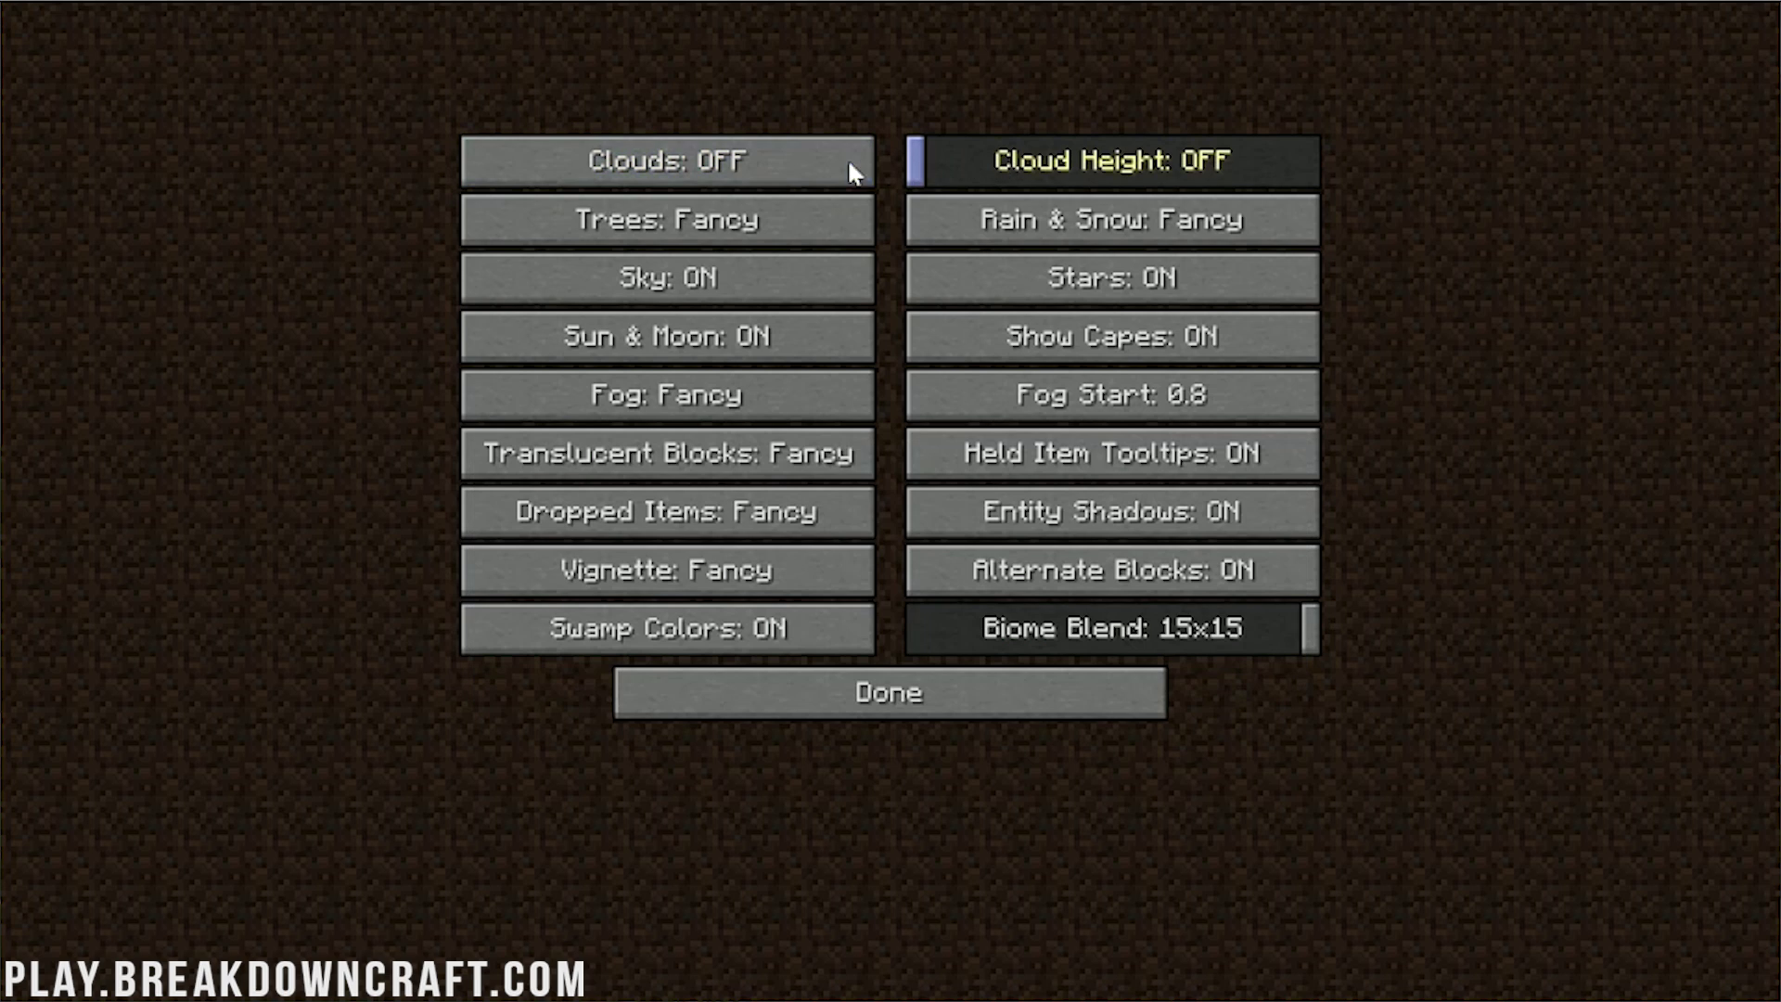
left_click(988, 229)
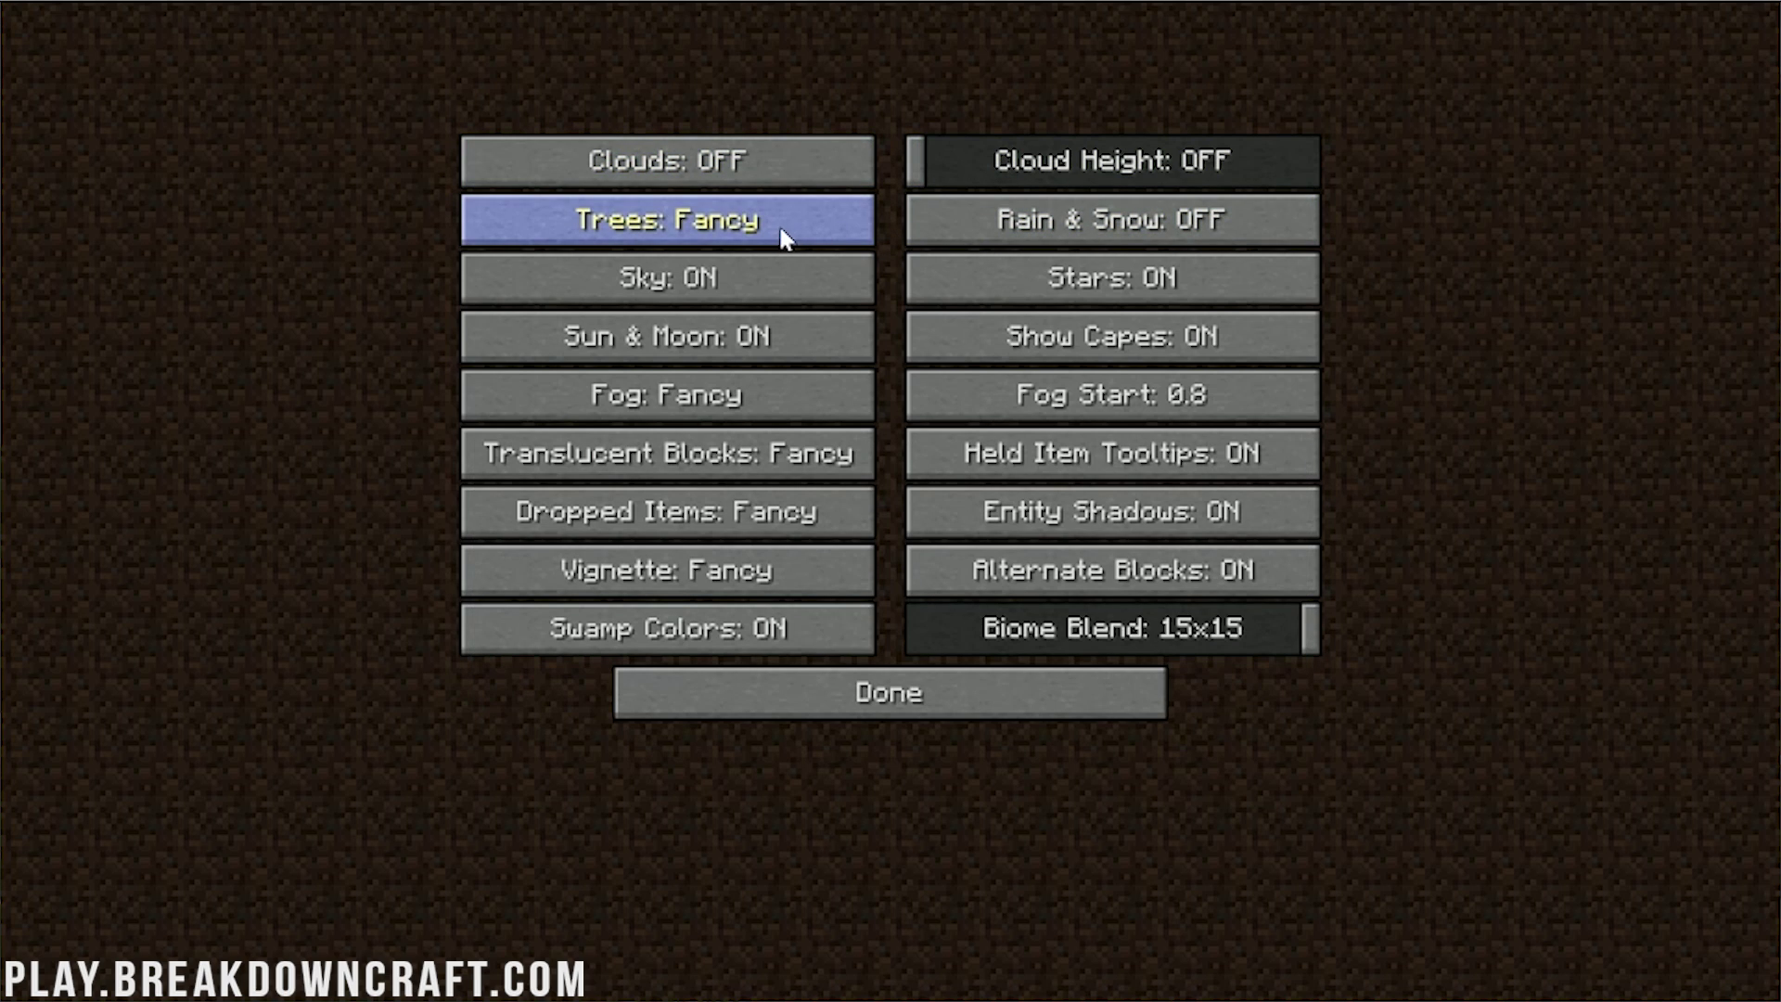
left_click(781, 236)
left_click(781, 236)
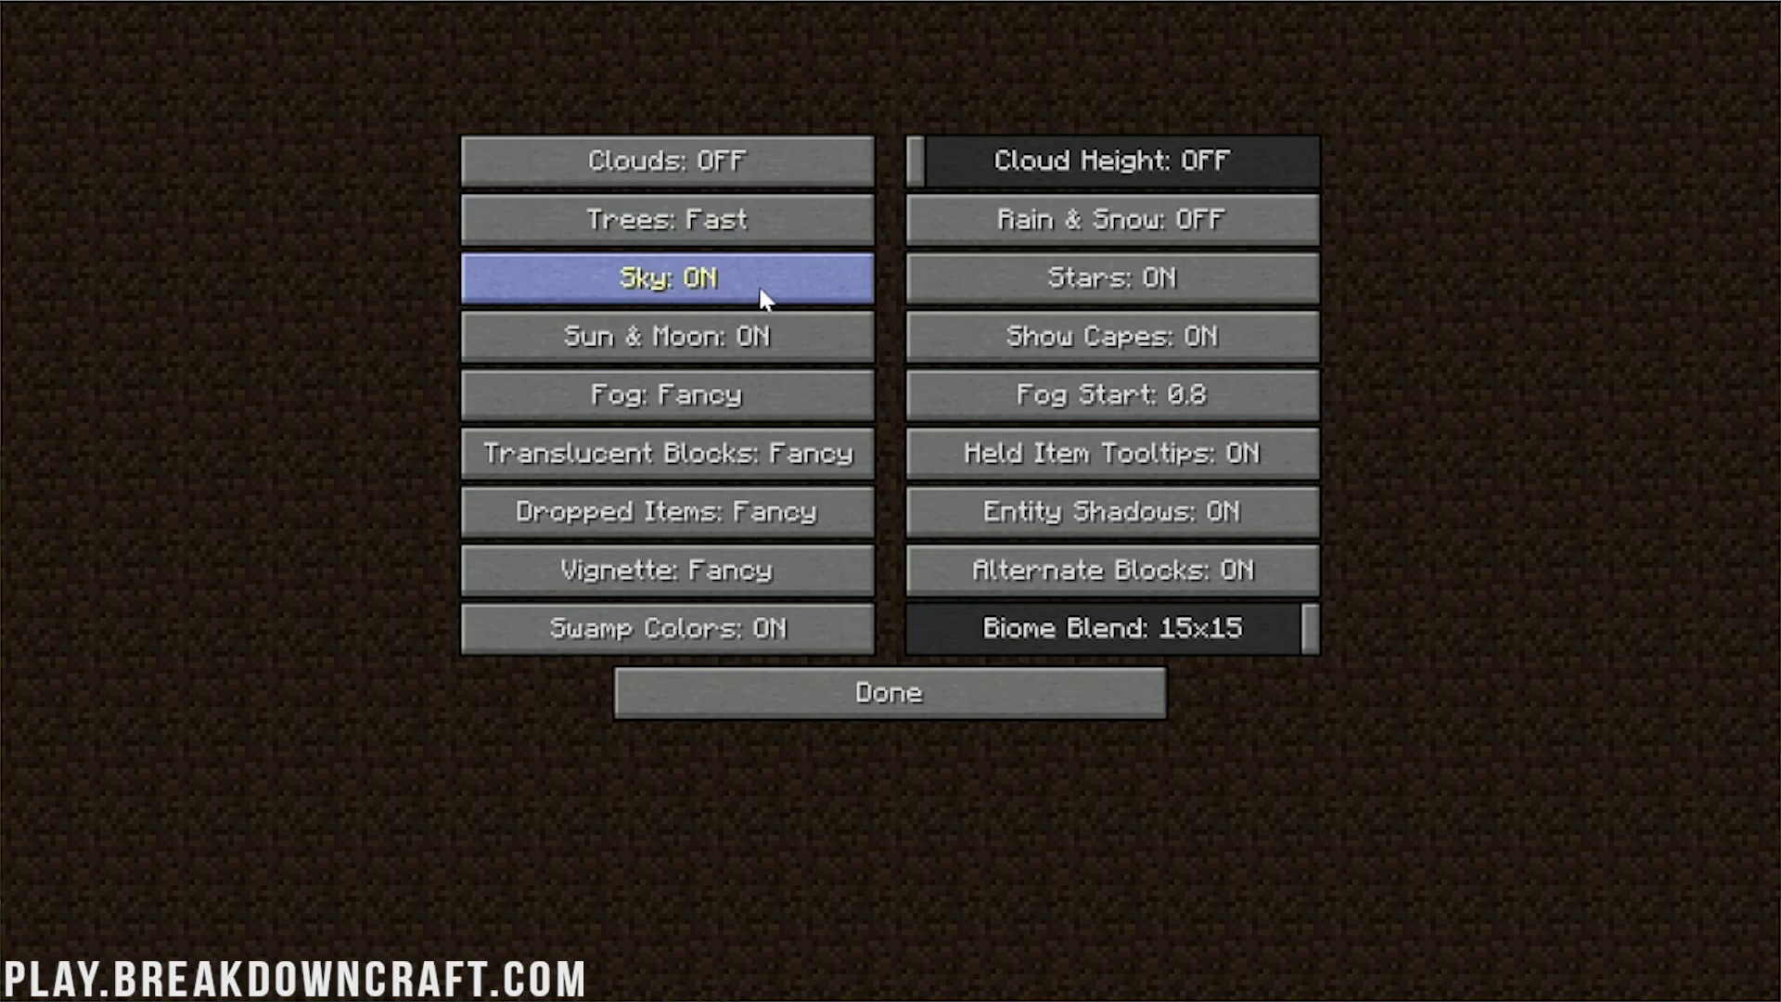
left_click(759, 283)
left_click(1059, 282)
left_click(1053, 329)
left_click(733, 350)
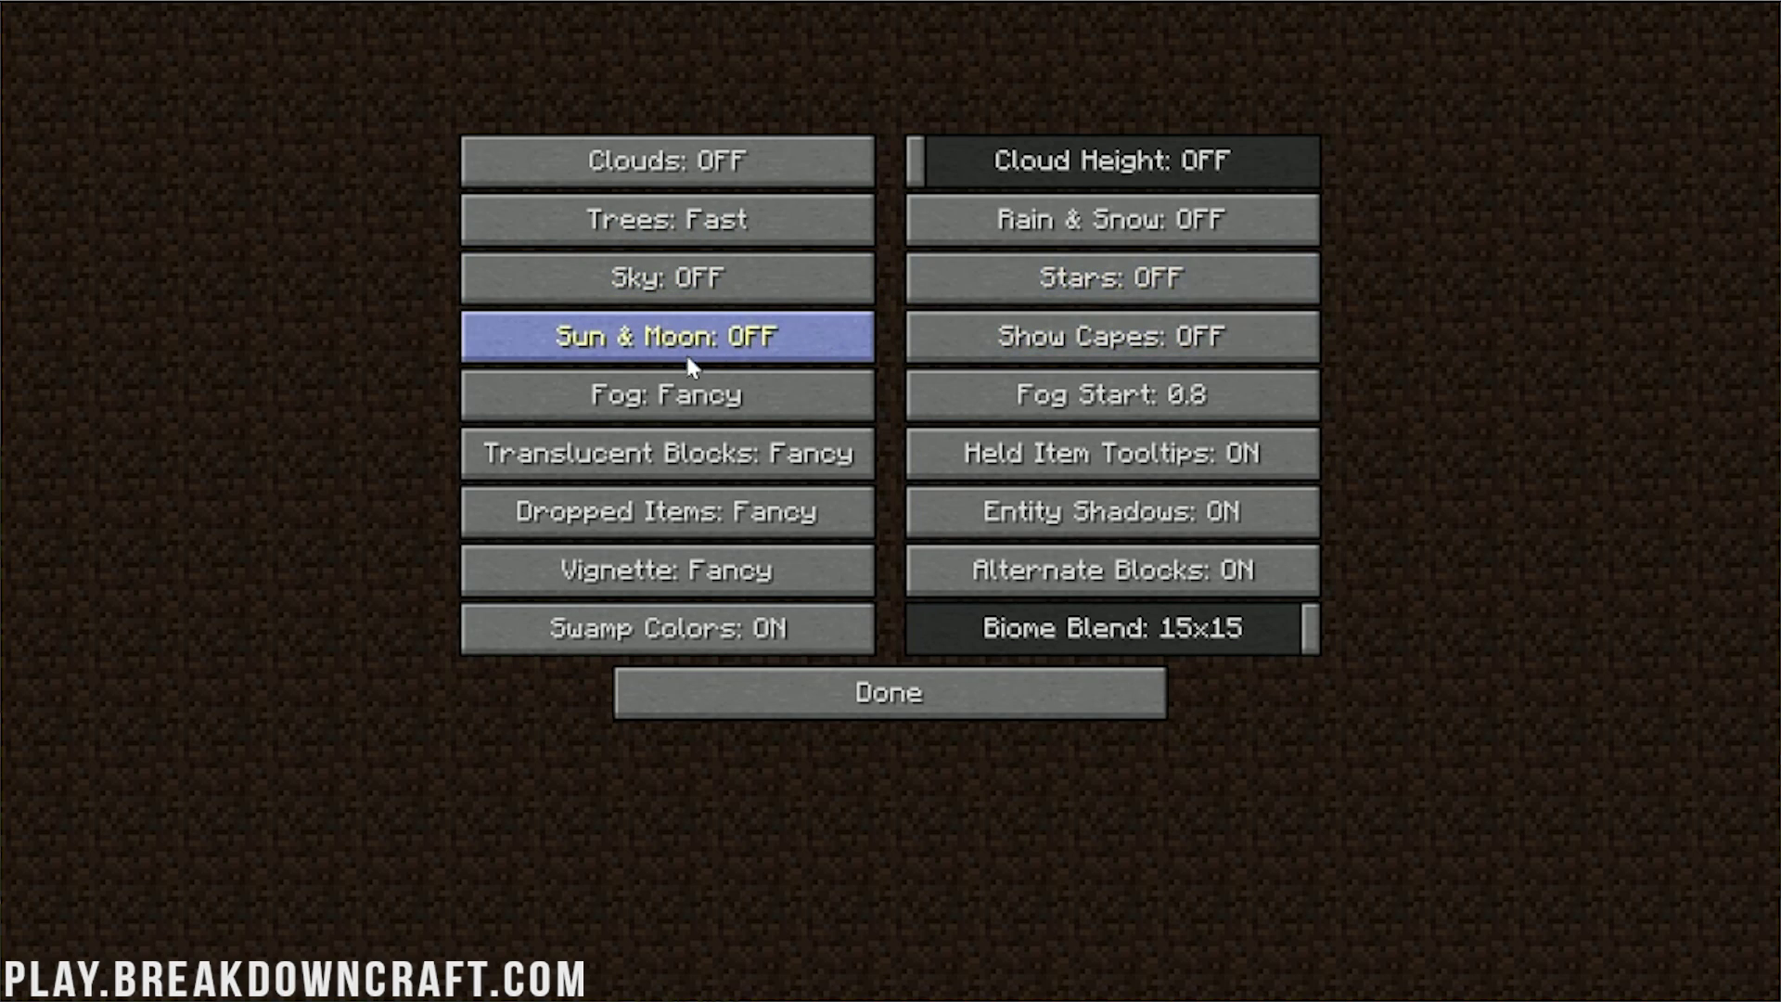
left_click(691, 398)
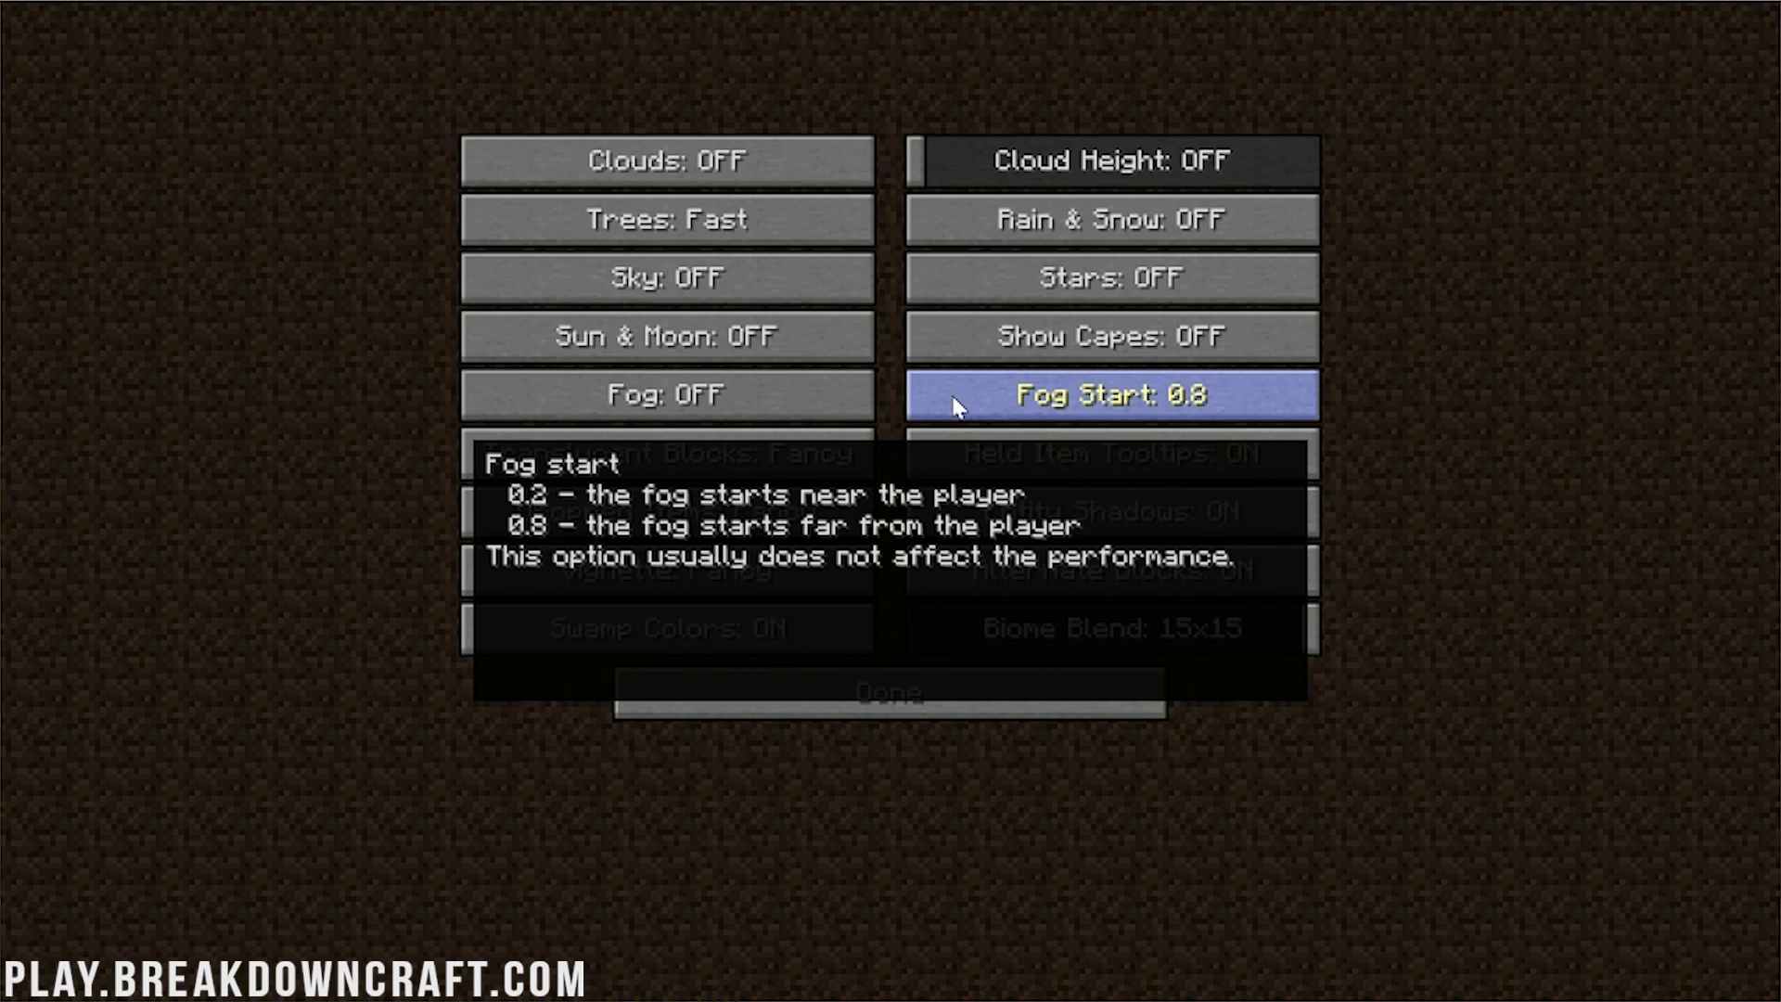
- Set Translucent Blocks, Dropped Items and Vignette to Fast; turn off Shadows, Alternate Blocks, Swamp Colors, Biome Blend
left_click(635, 475)
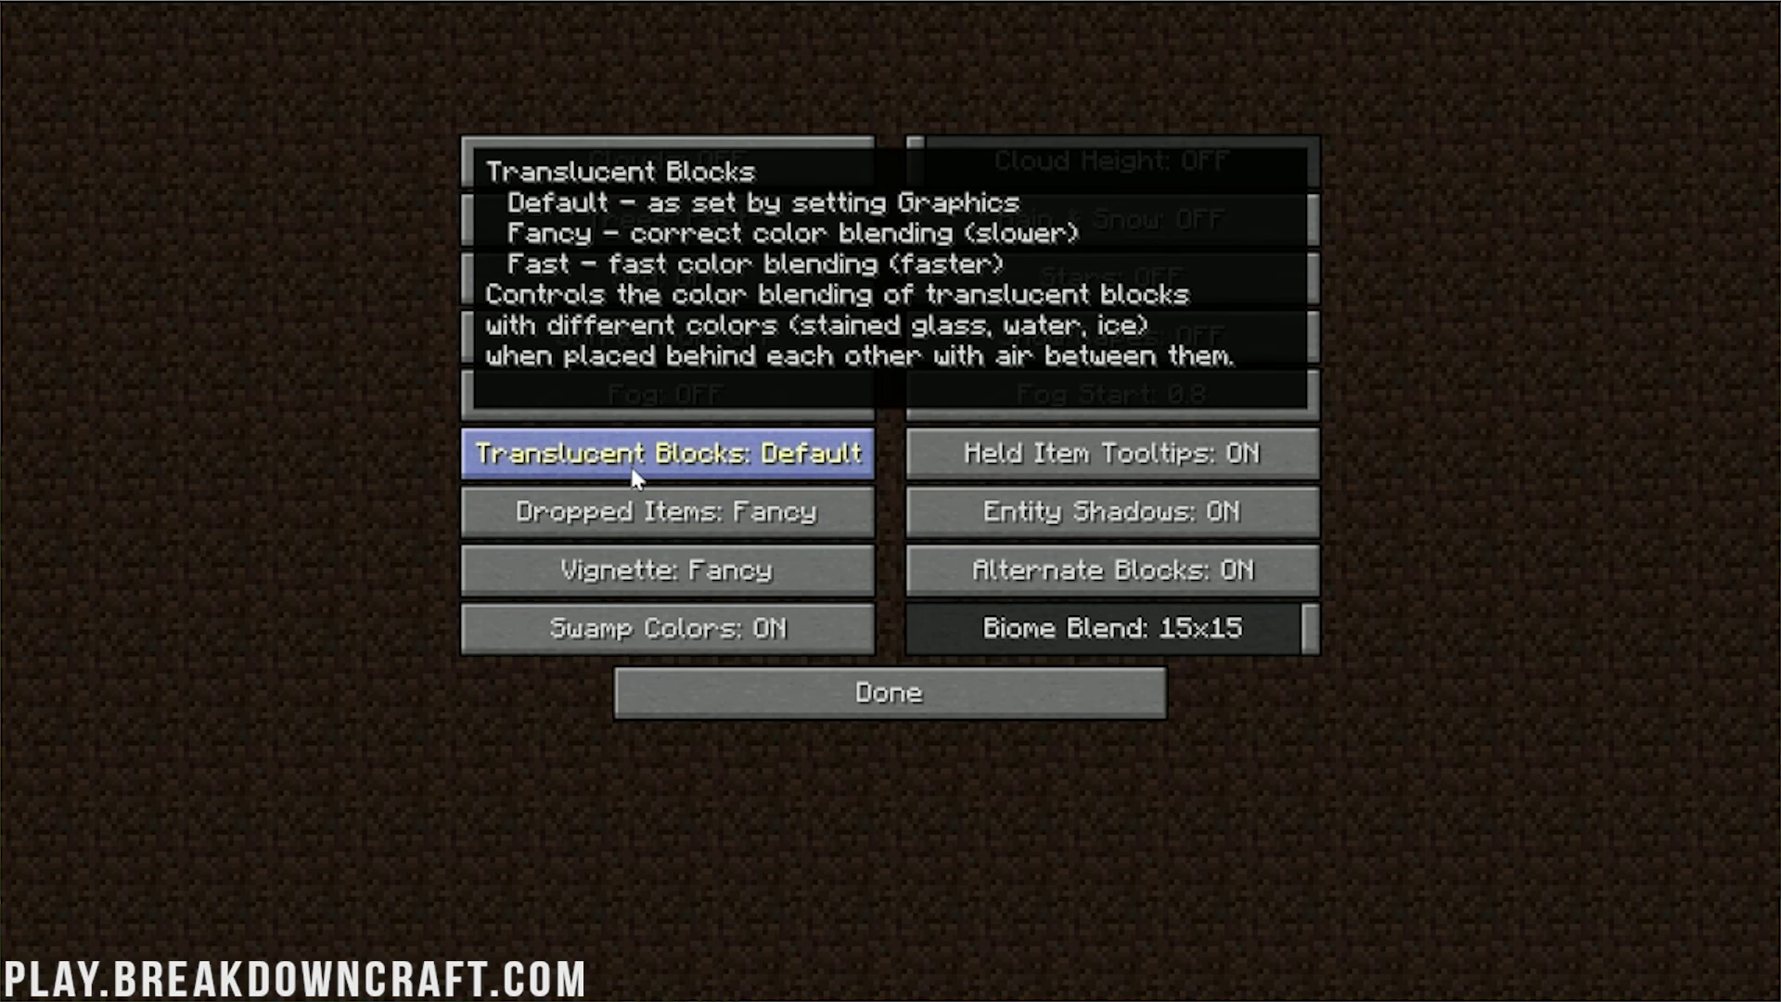
left_click(636, 475)
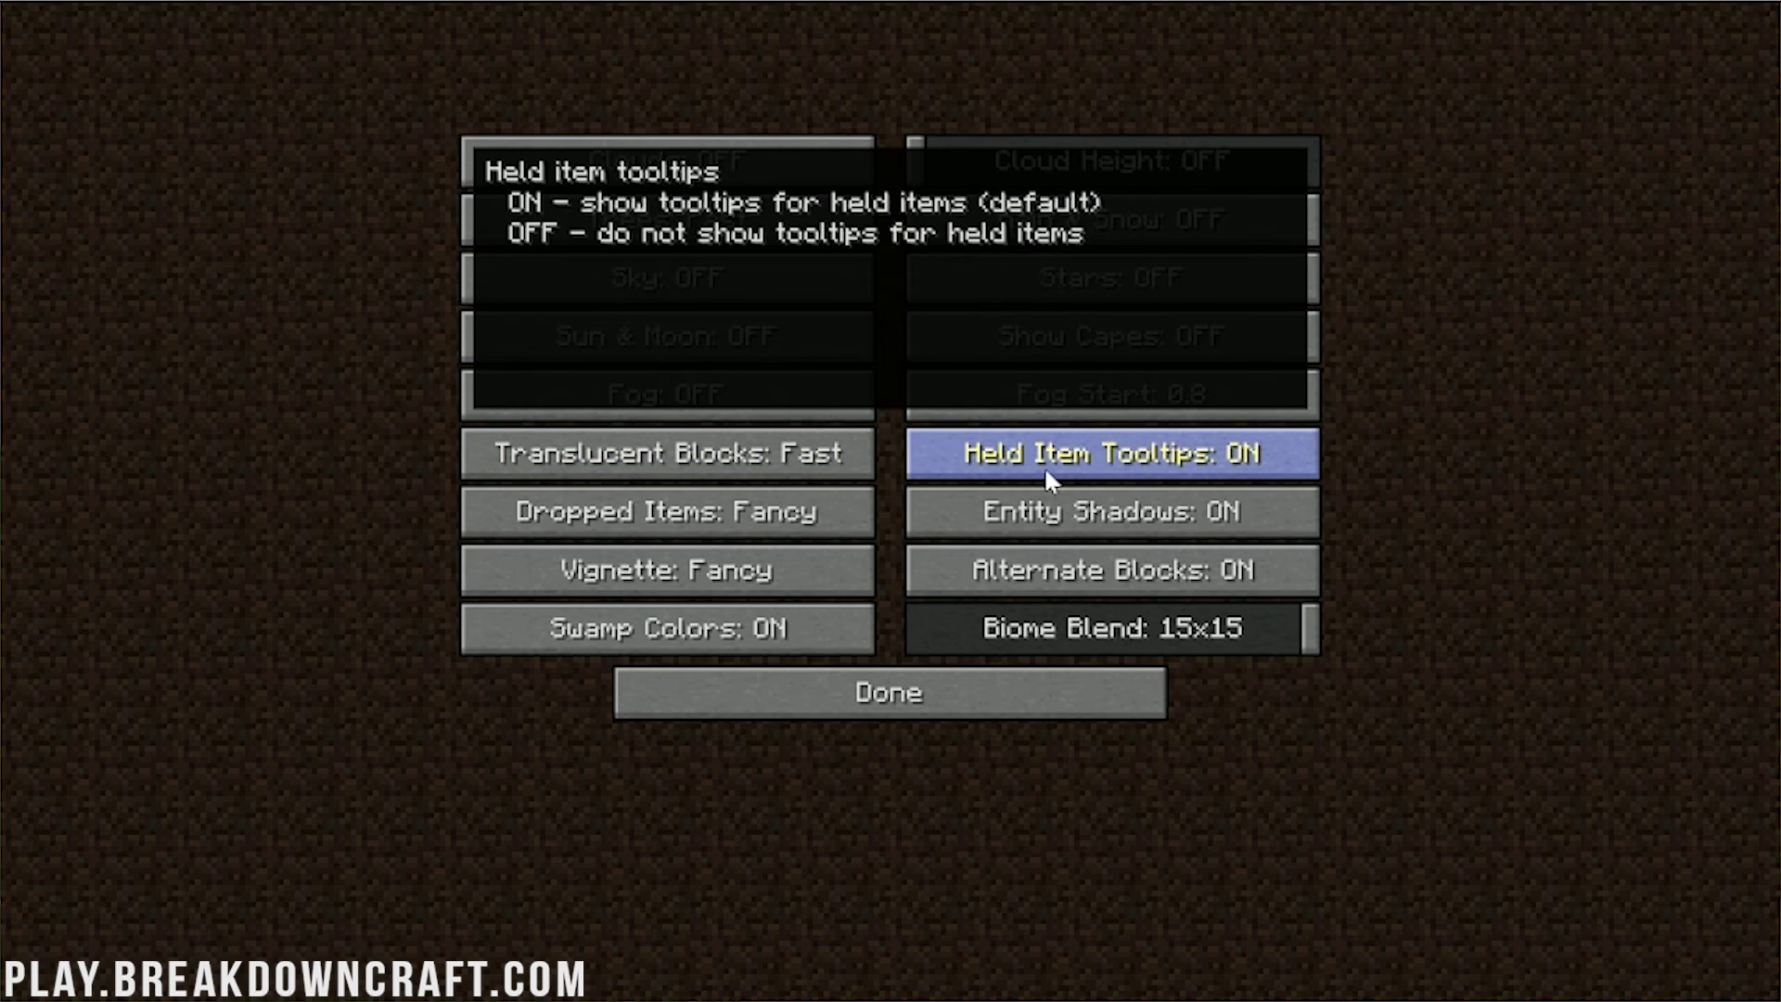
left_click(756, 545)
left_click(756, 546)
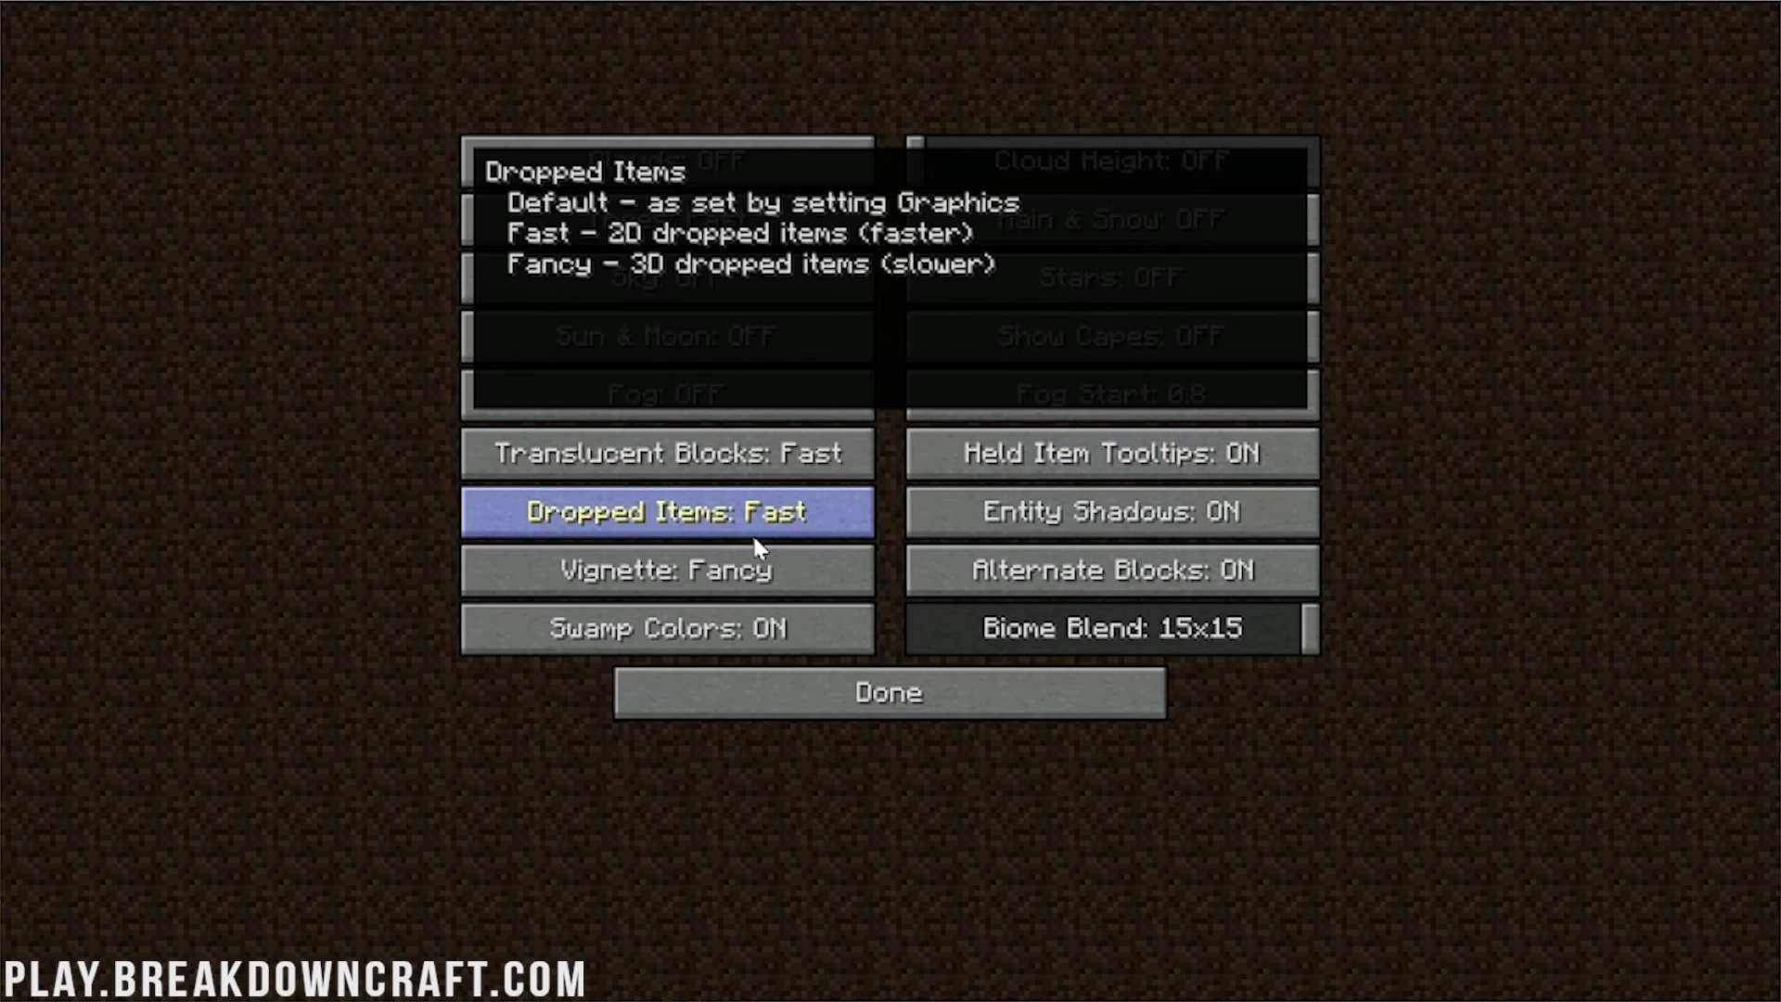
left_click(1029, 519)
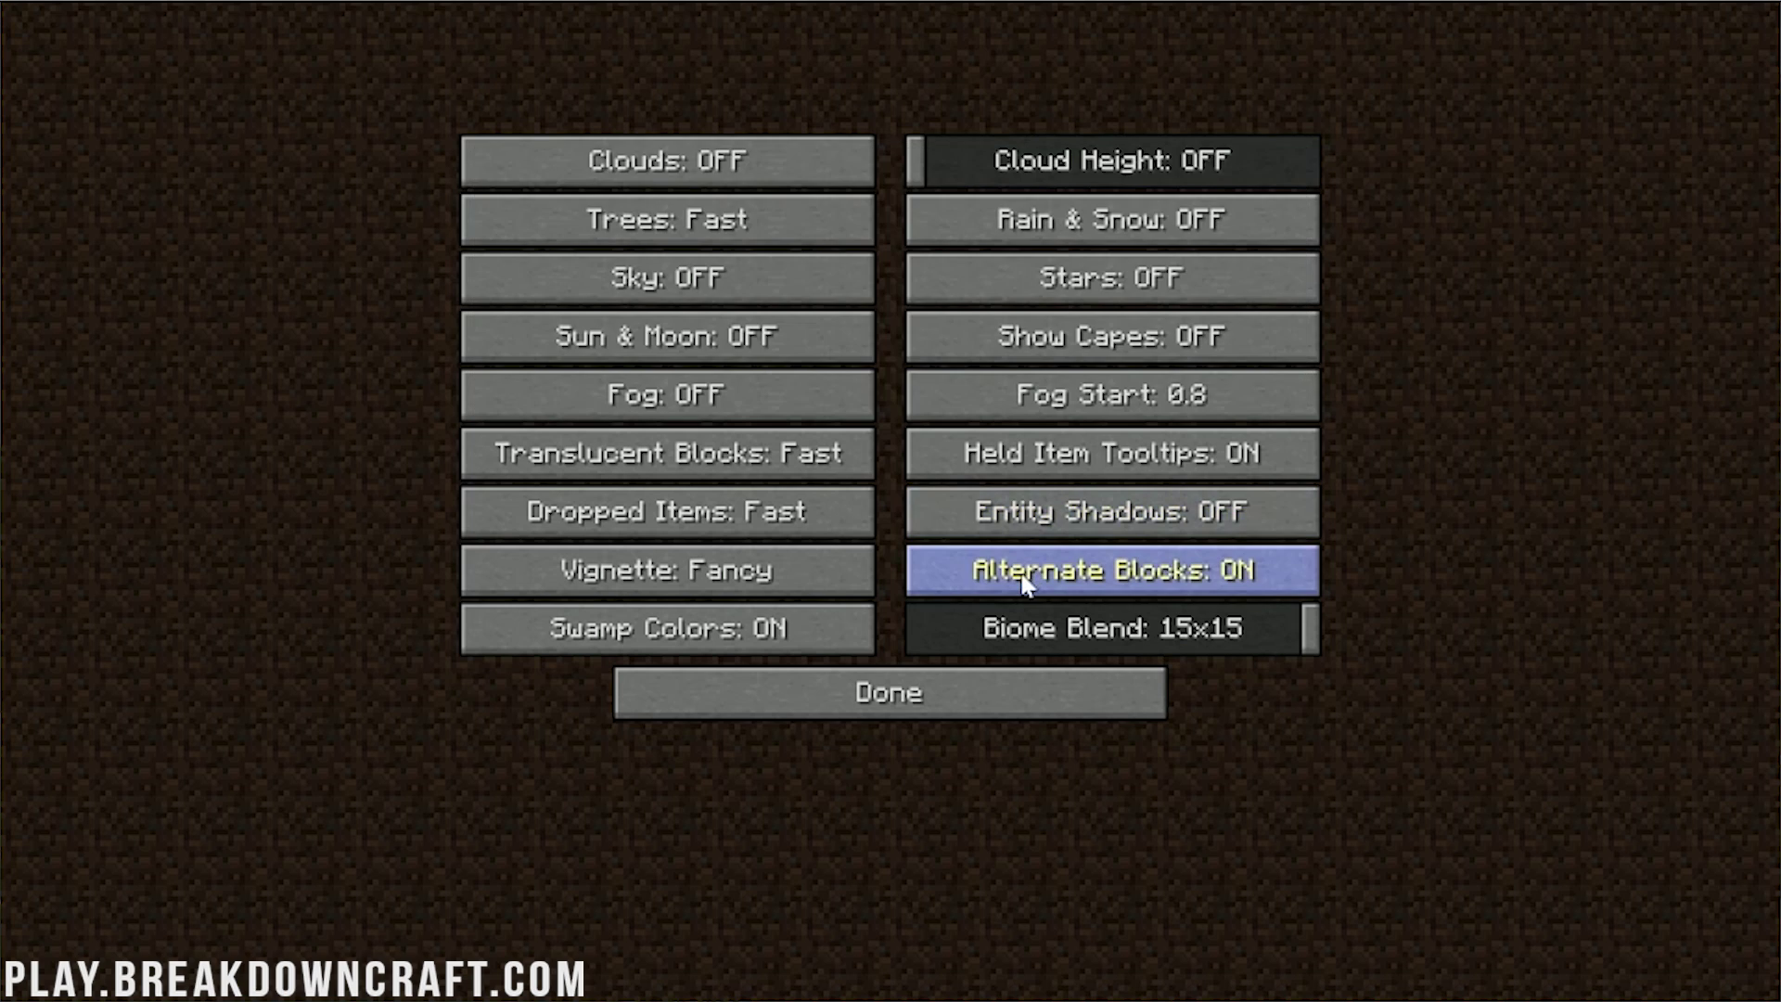
left_click(1025, 582)
left_click(693, 582)
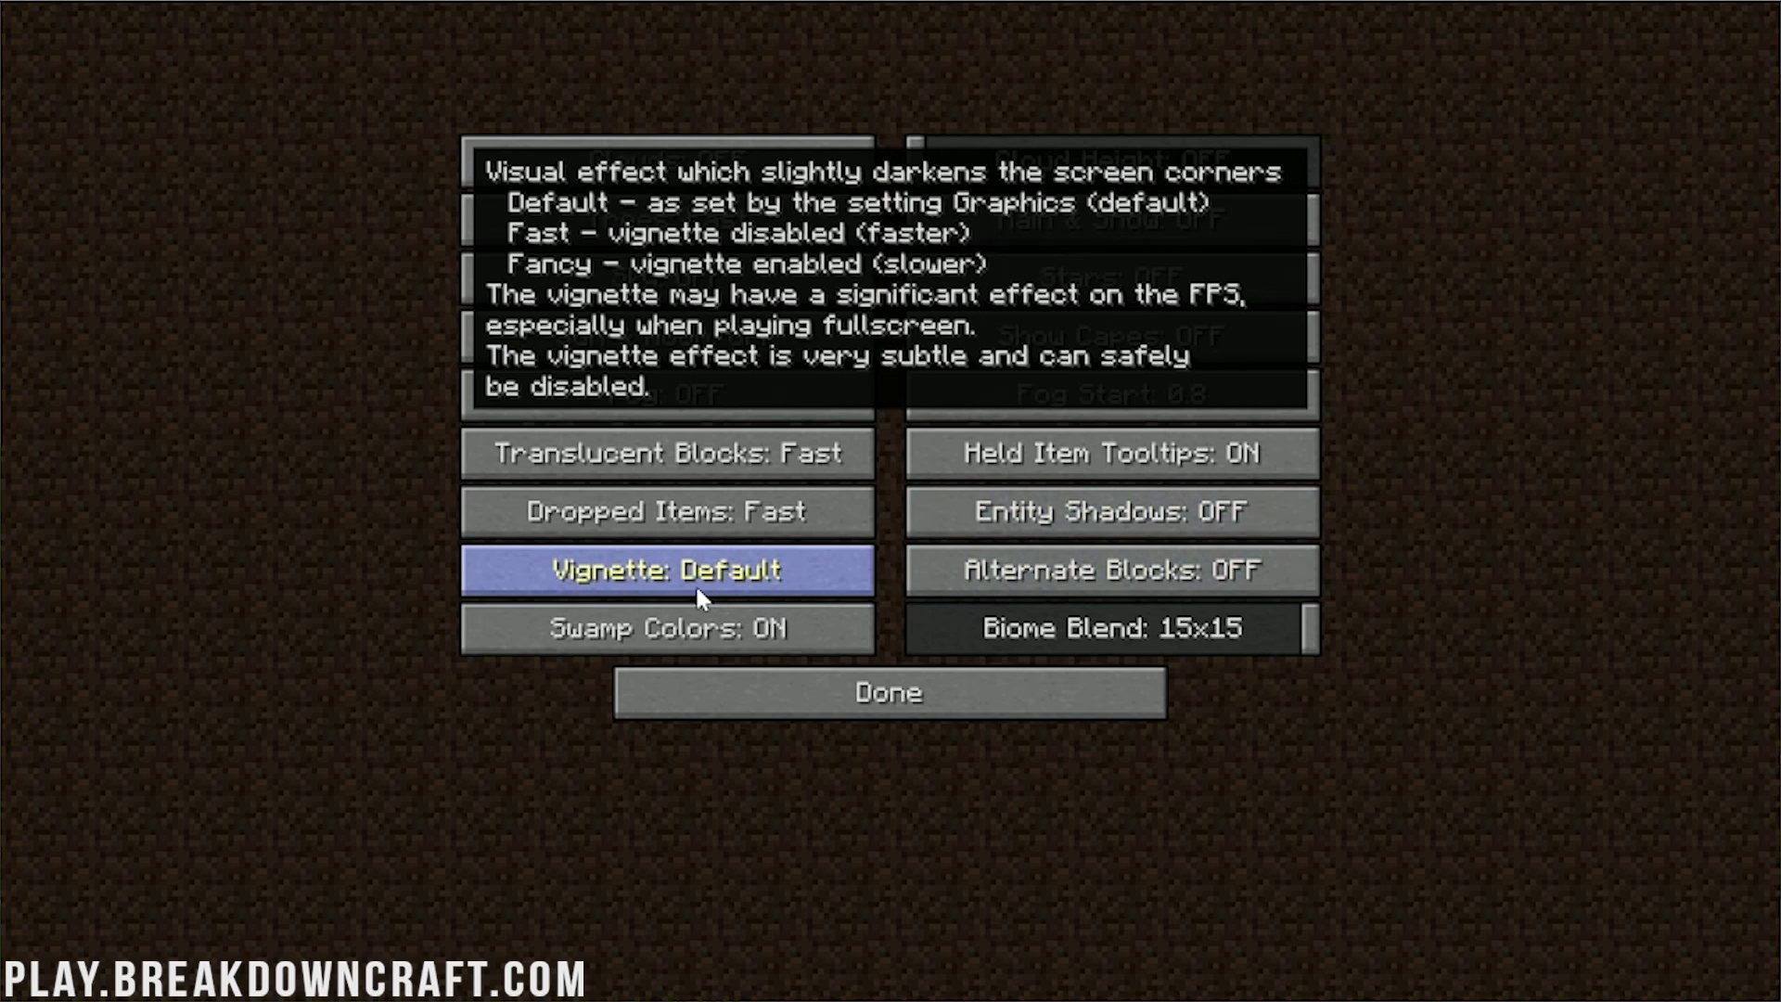
left_click(693, 583)
left_click(683, 646)
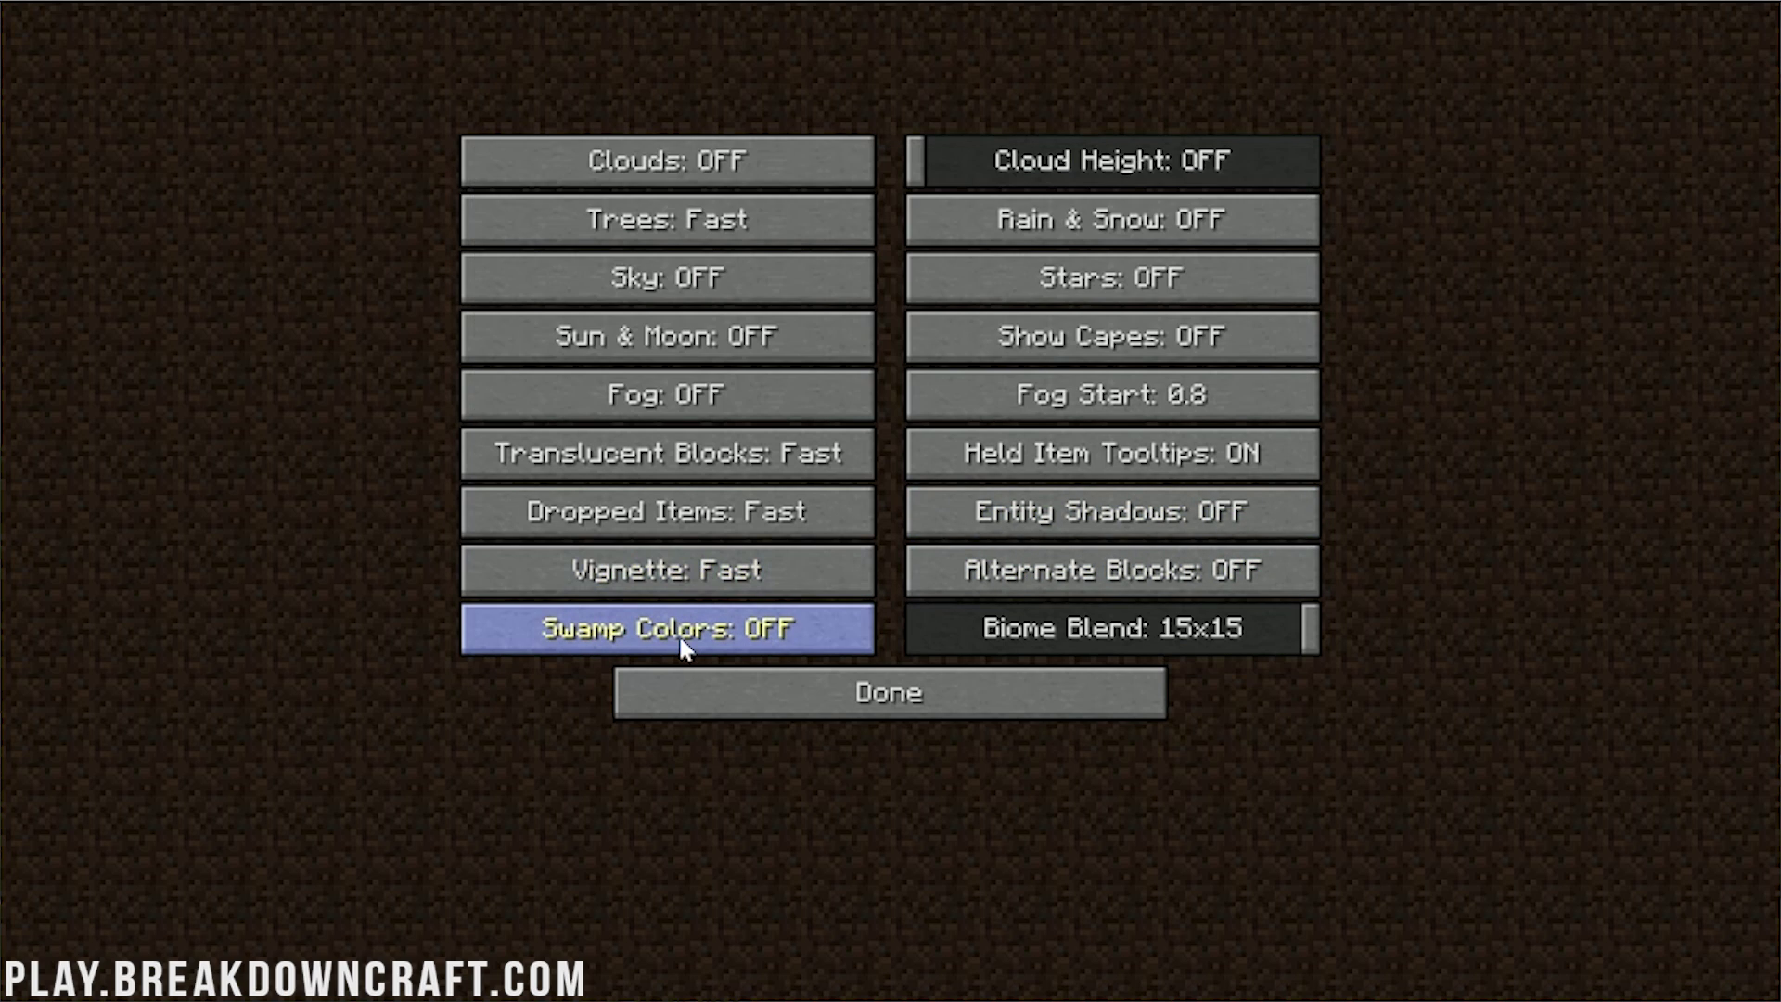
left_click_drag(985, 628, 667, 628)
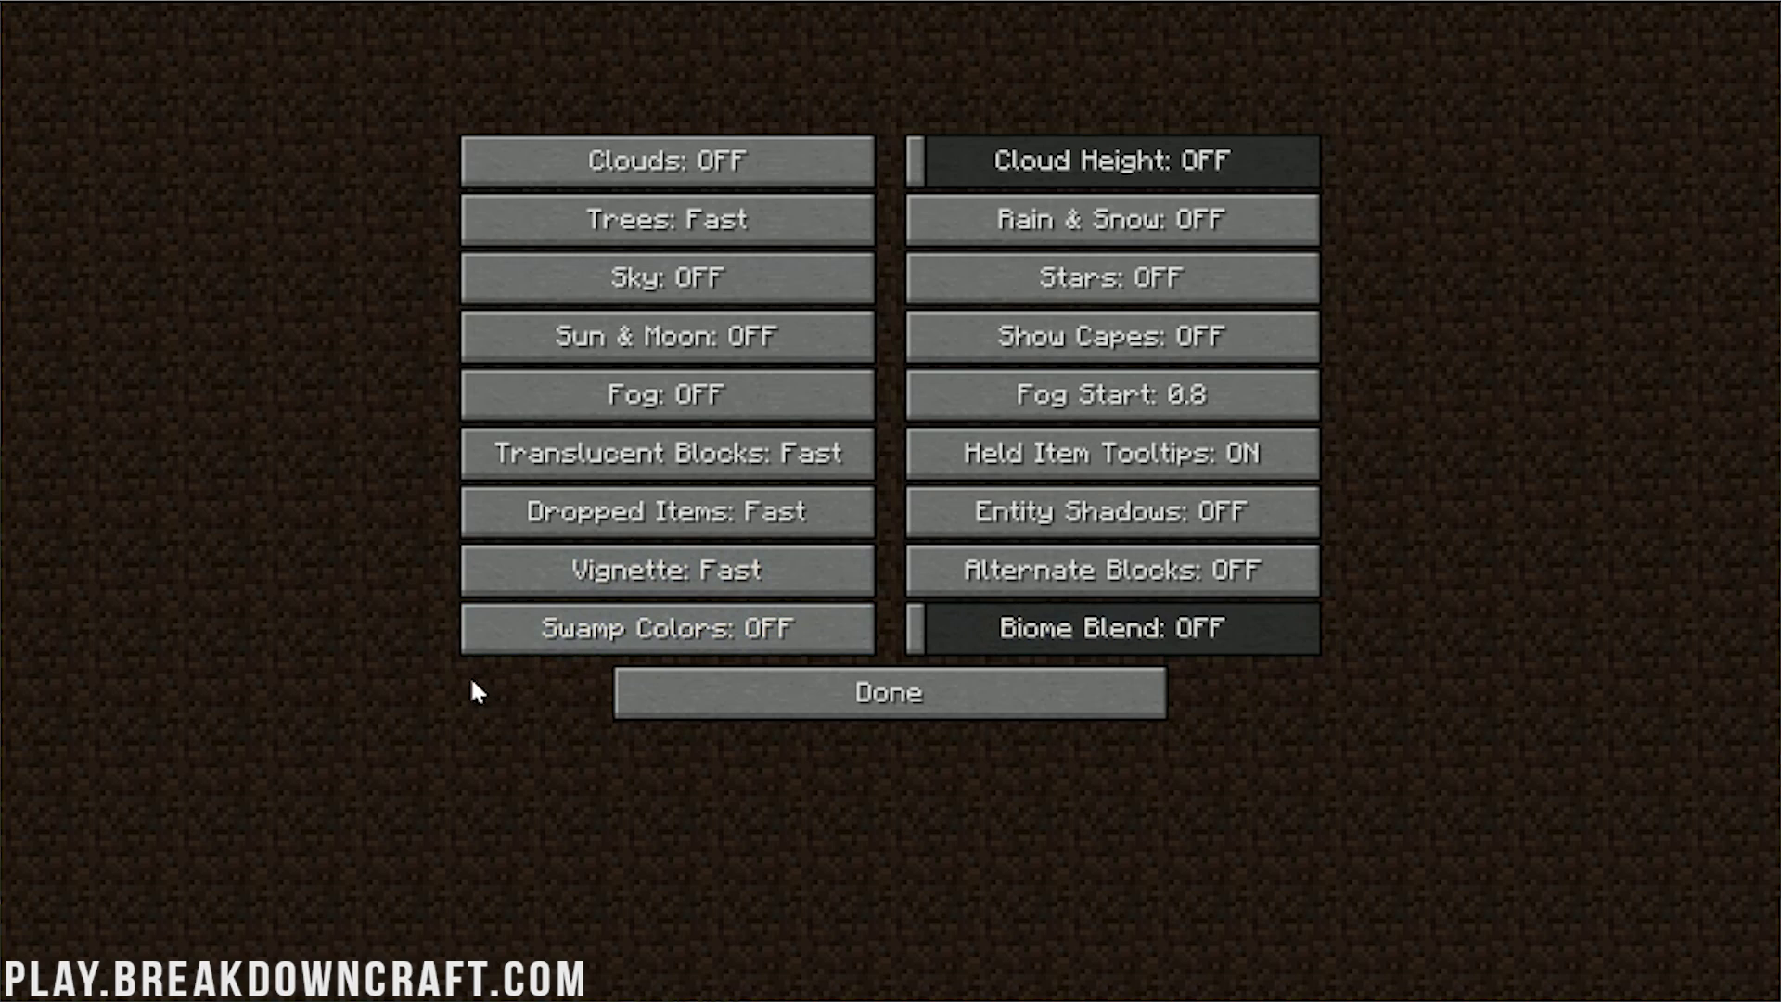
- In Performance settings, enable Fast Render and Fast Math, set Chunk Updates to 1, leave Smooth FPS off
left_click(942, 705)
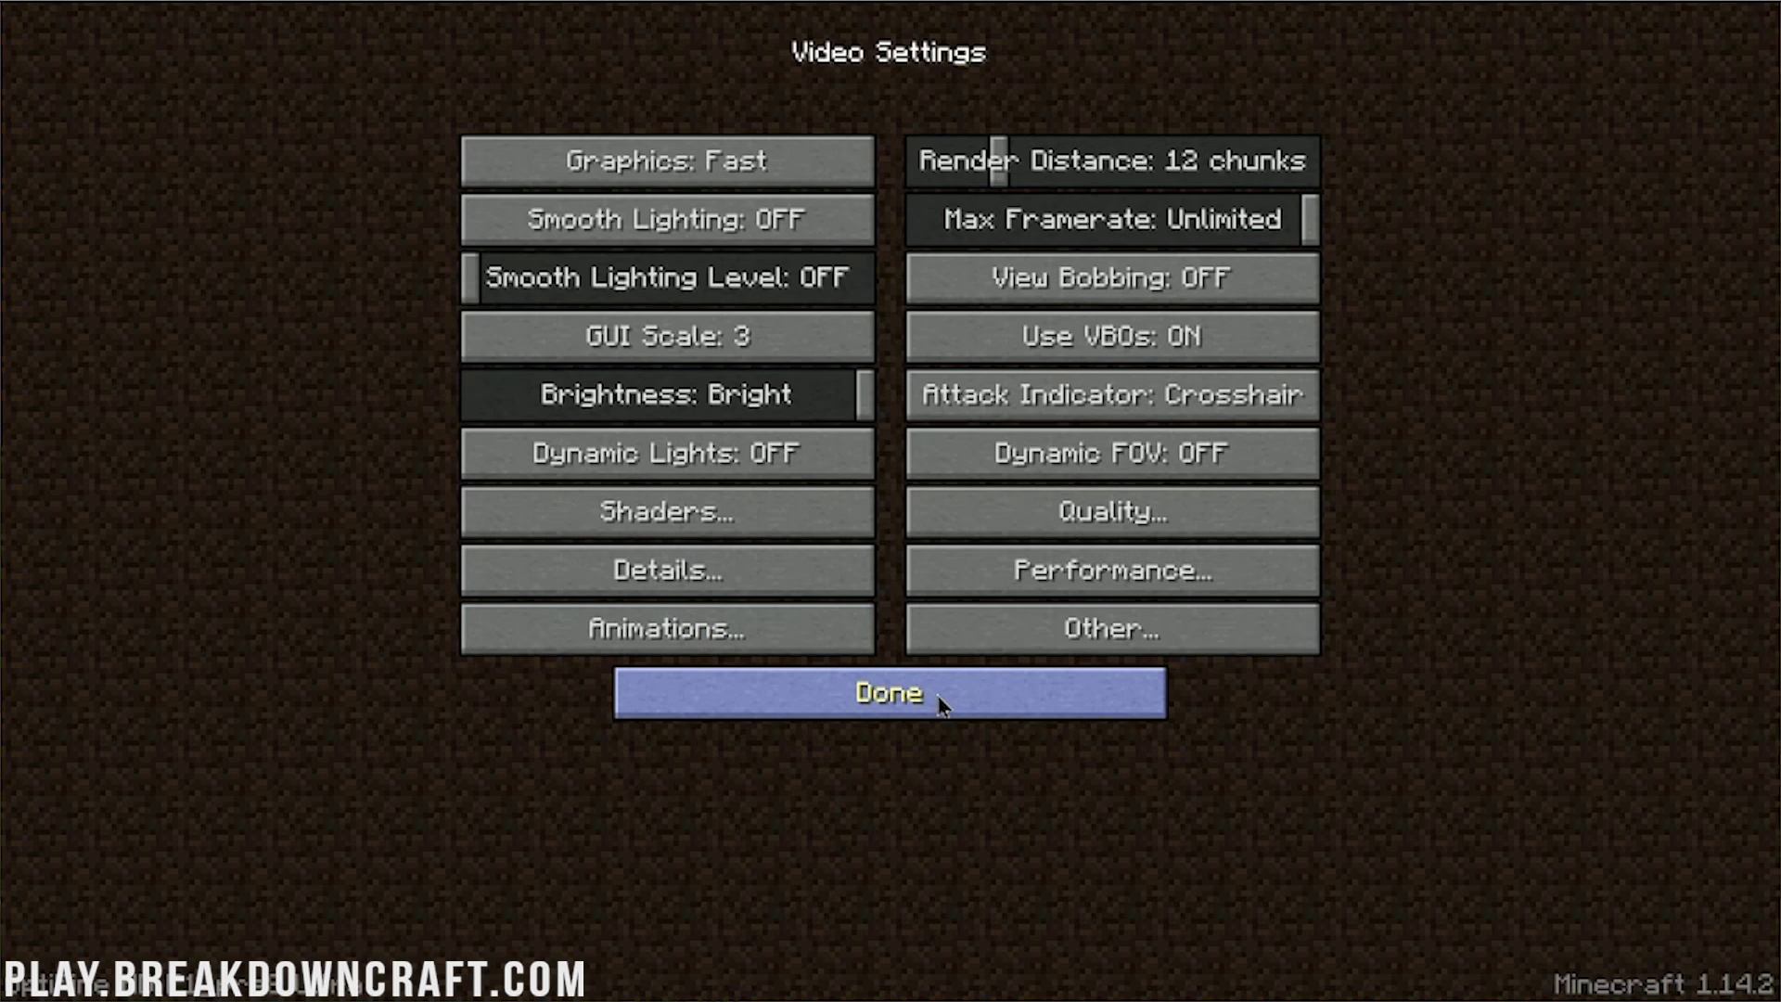
left_click(944, 589)
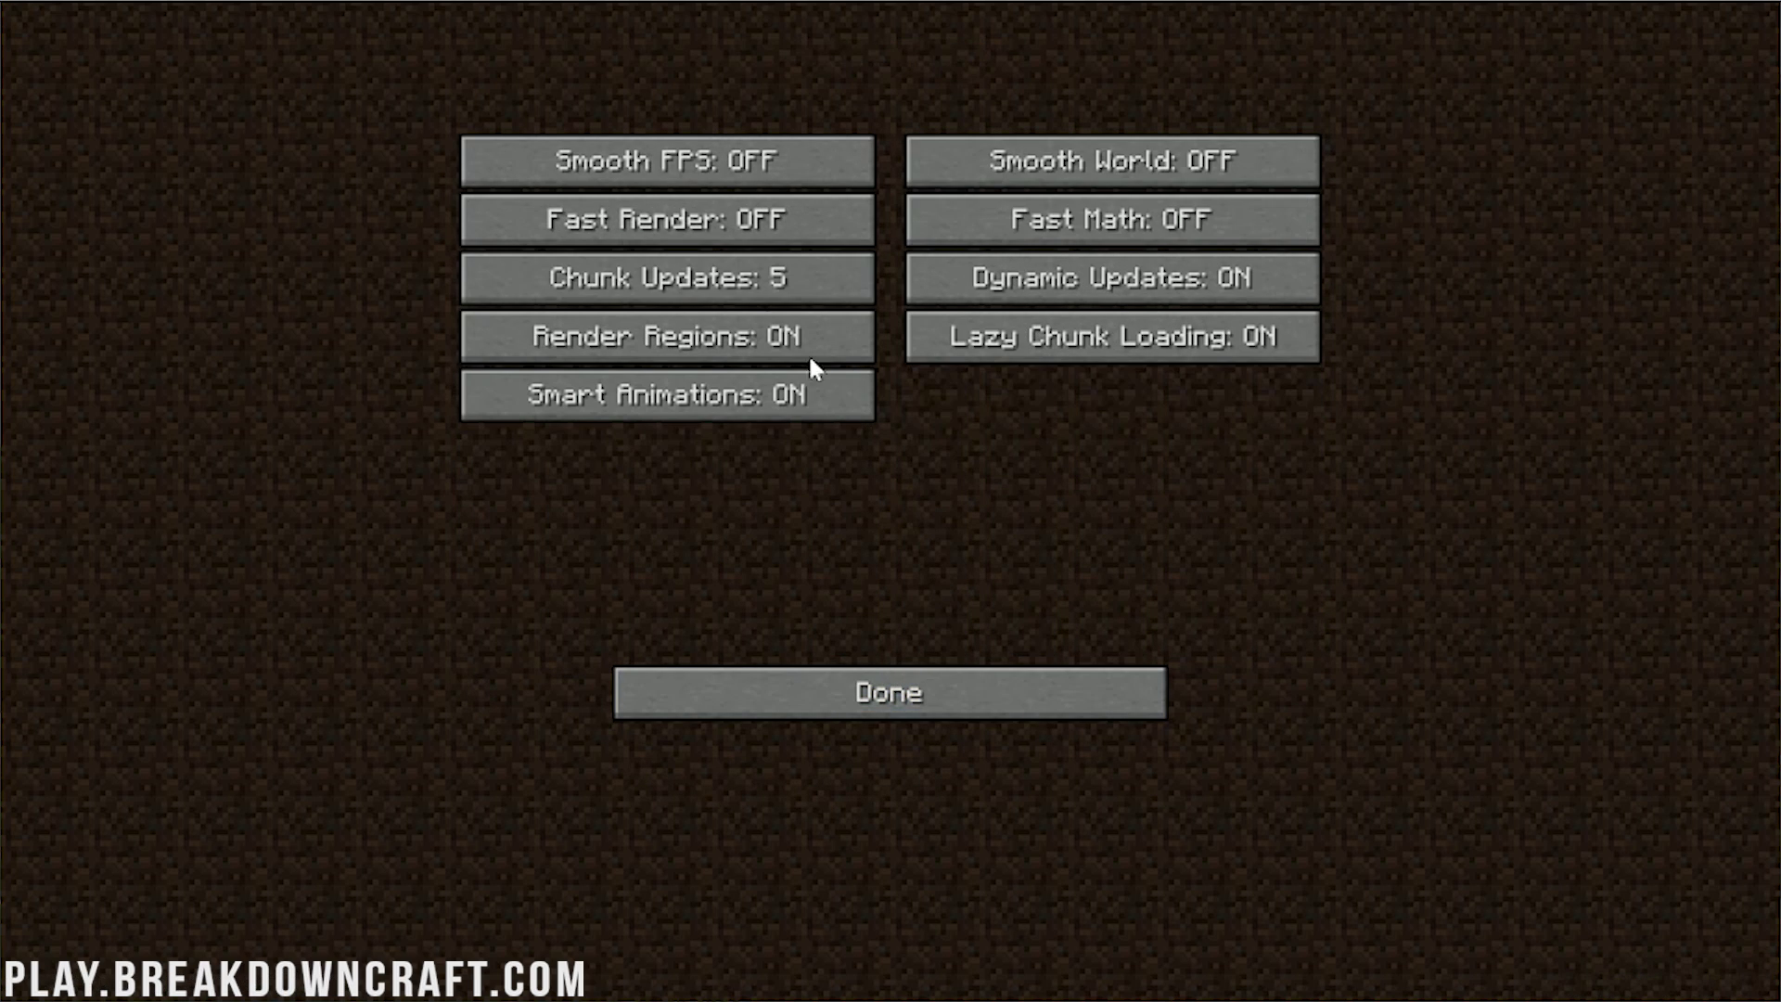
left_click(668, 185)
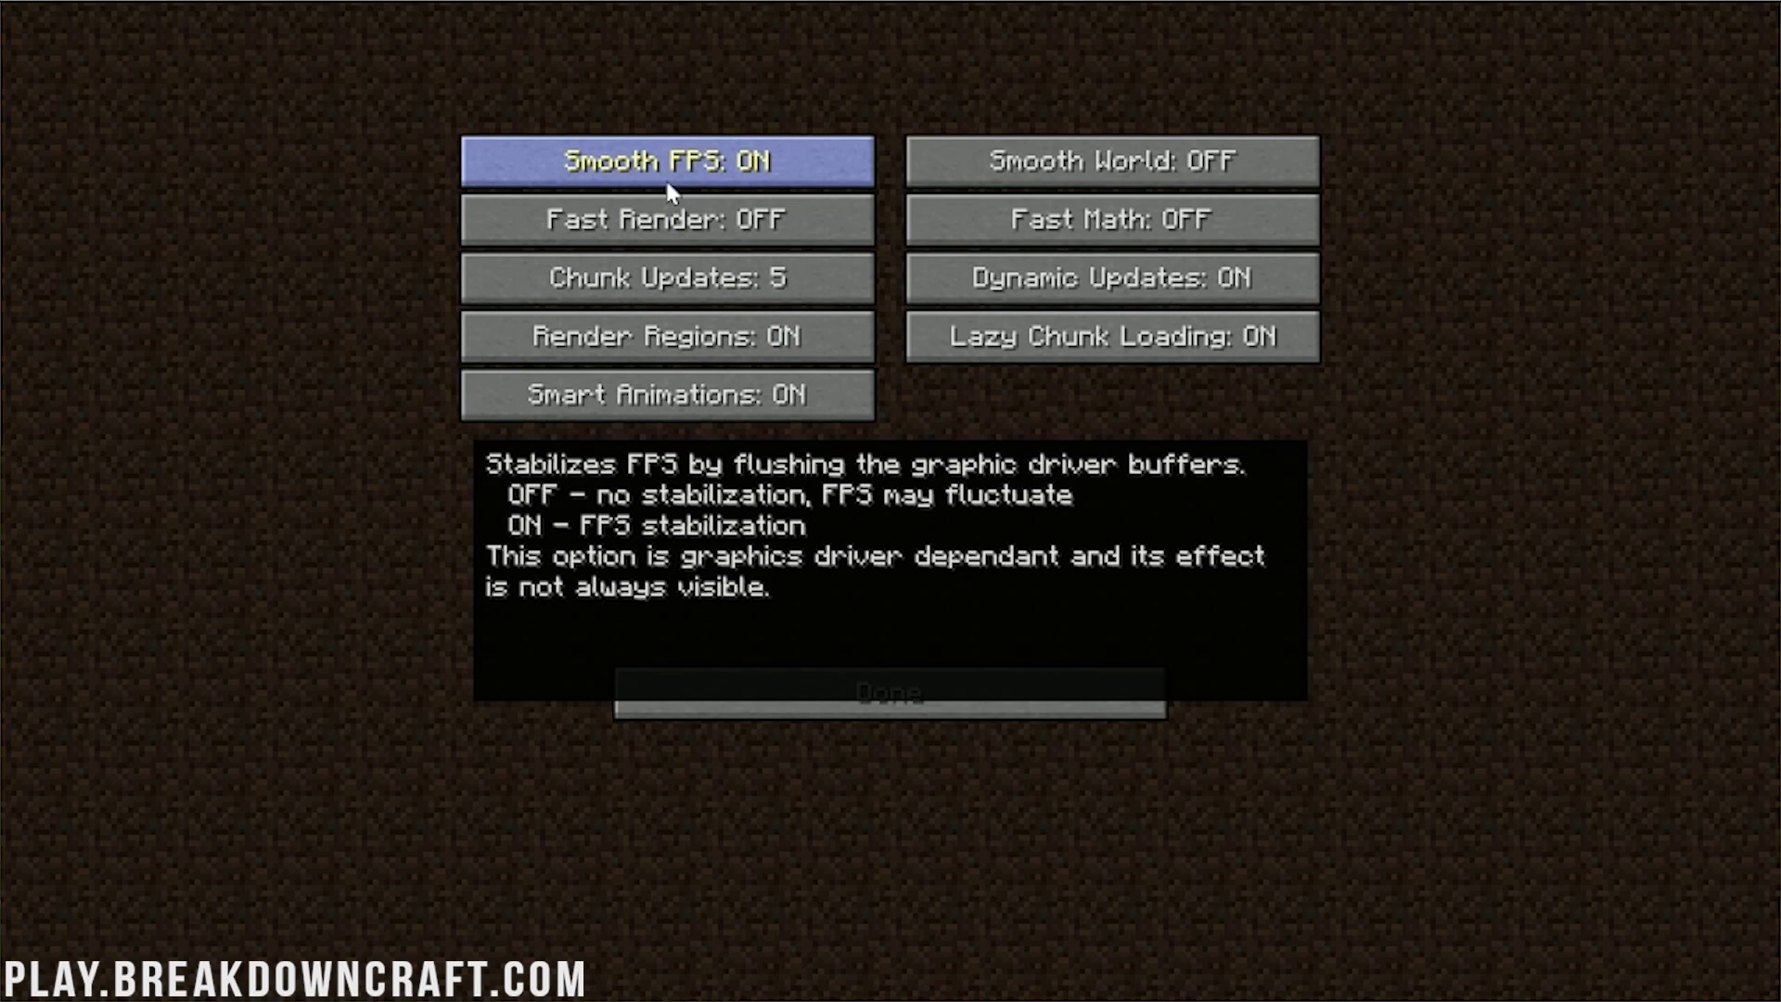
left_click(669, 183)
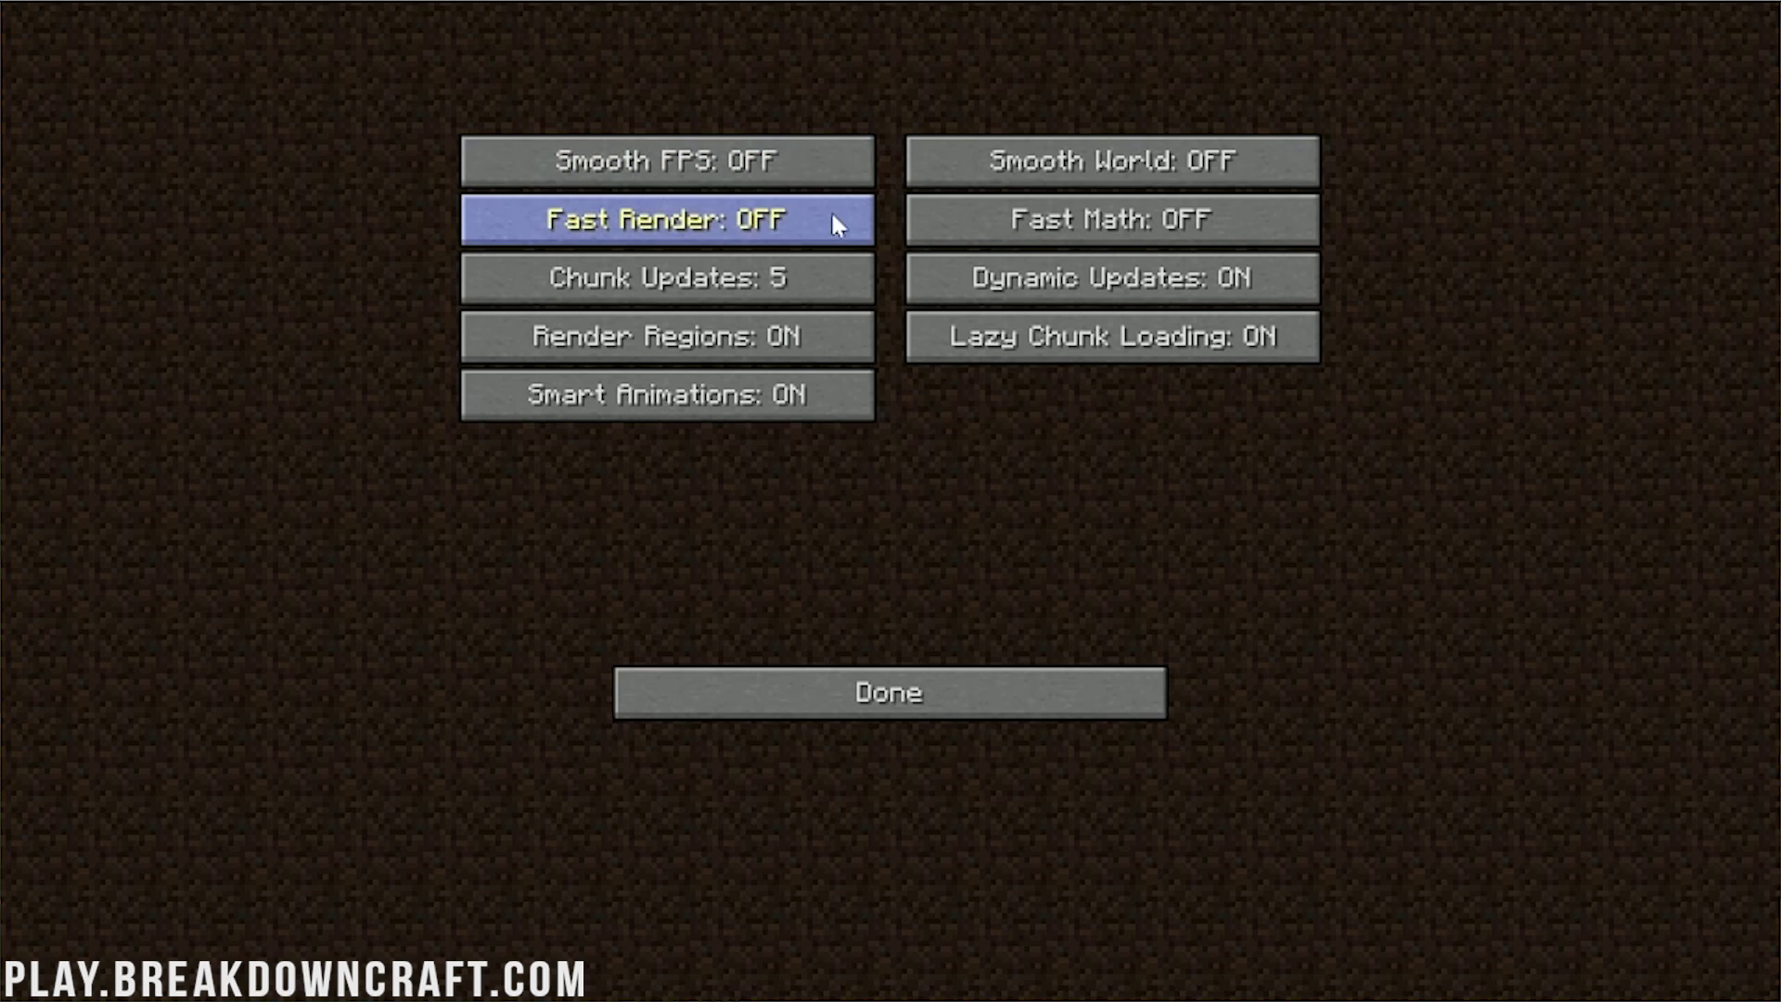
left_click(652, 236)
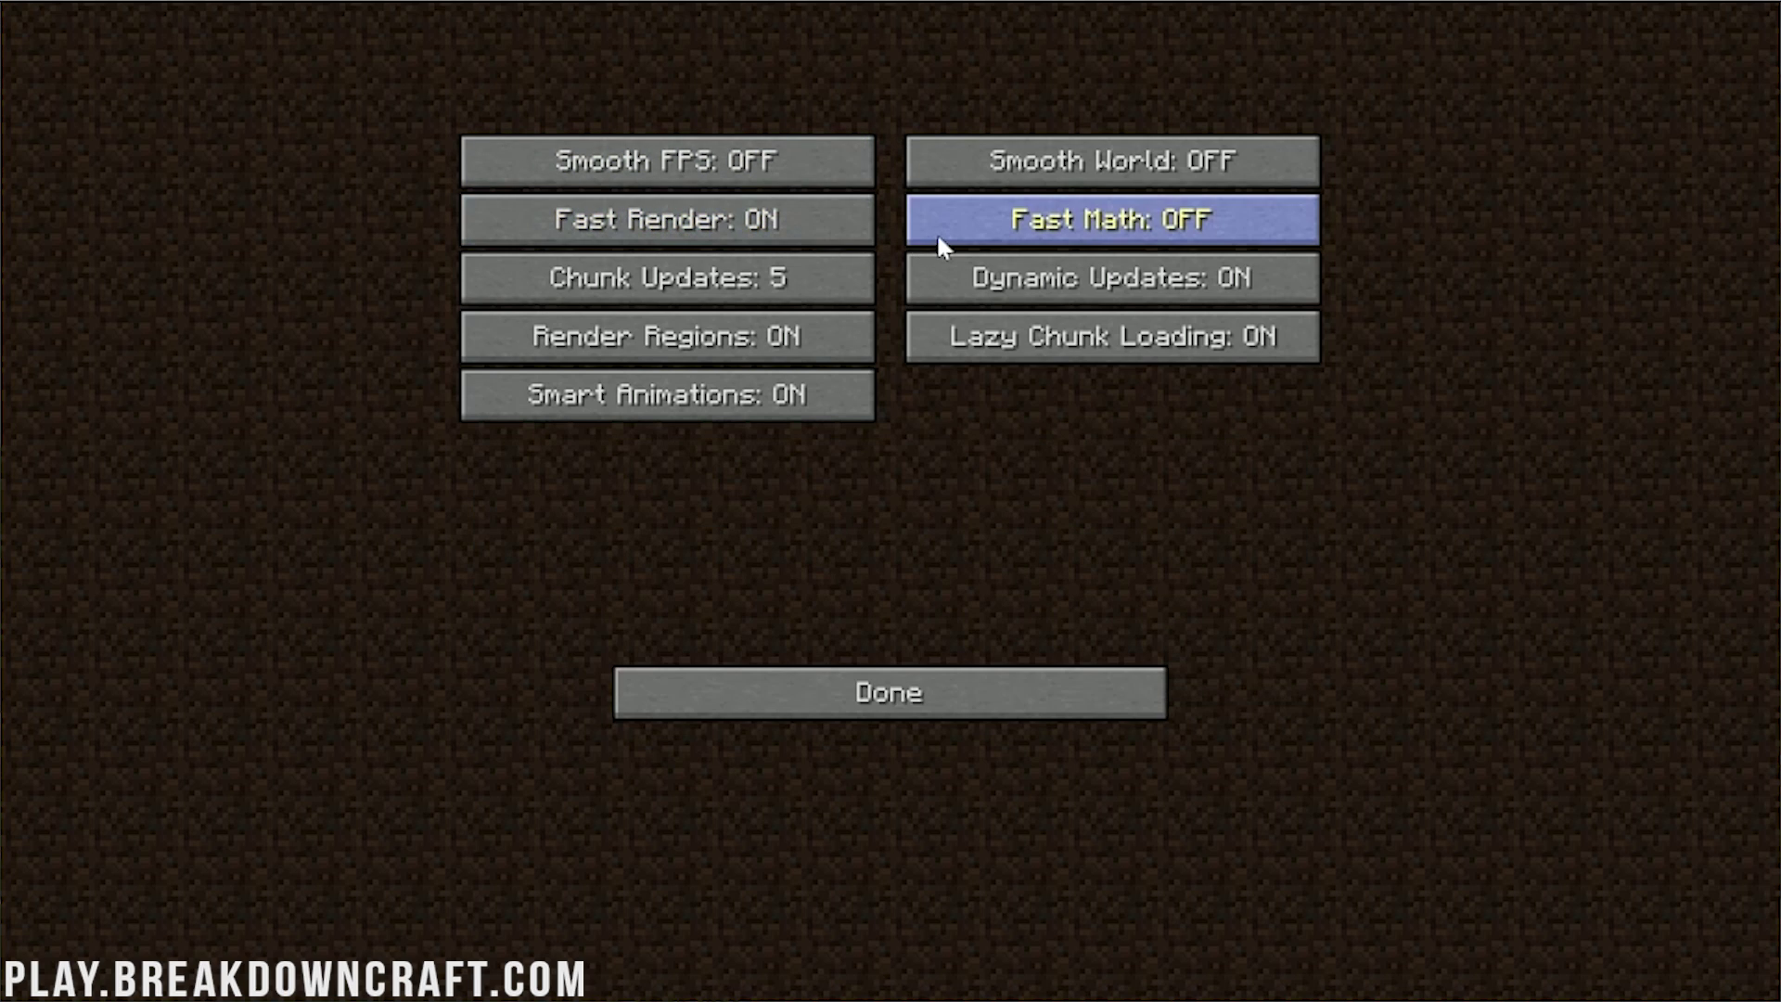
left_click(937, 233)
left_click(732, 289)
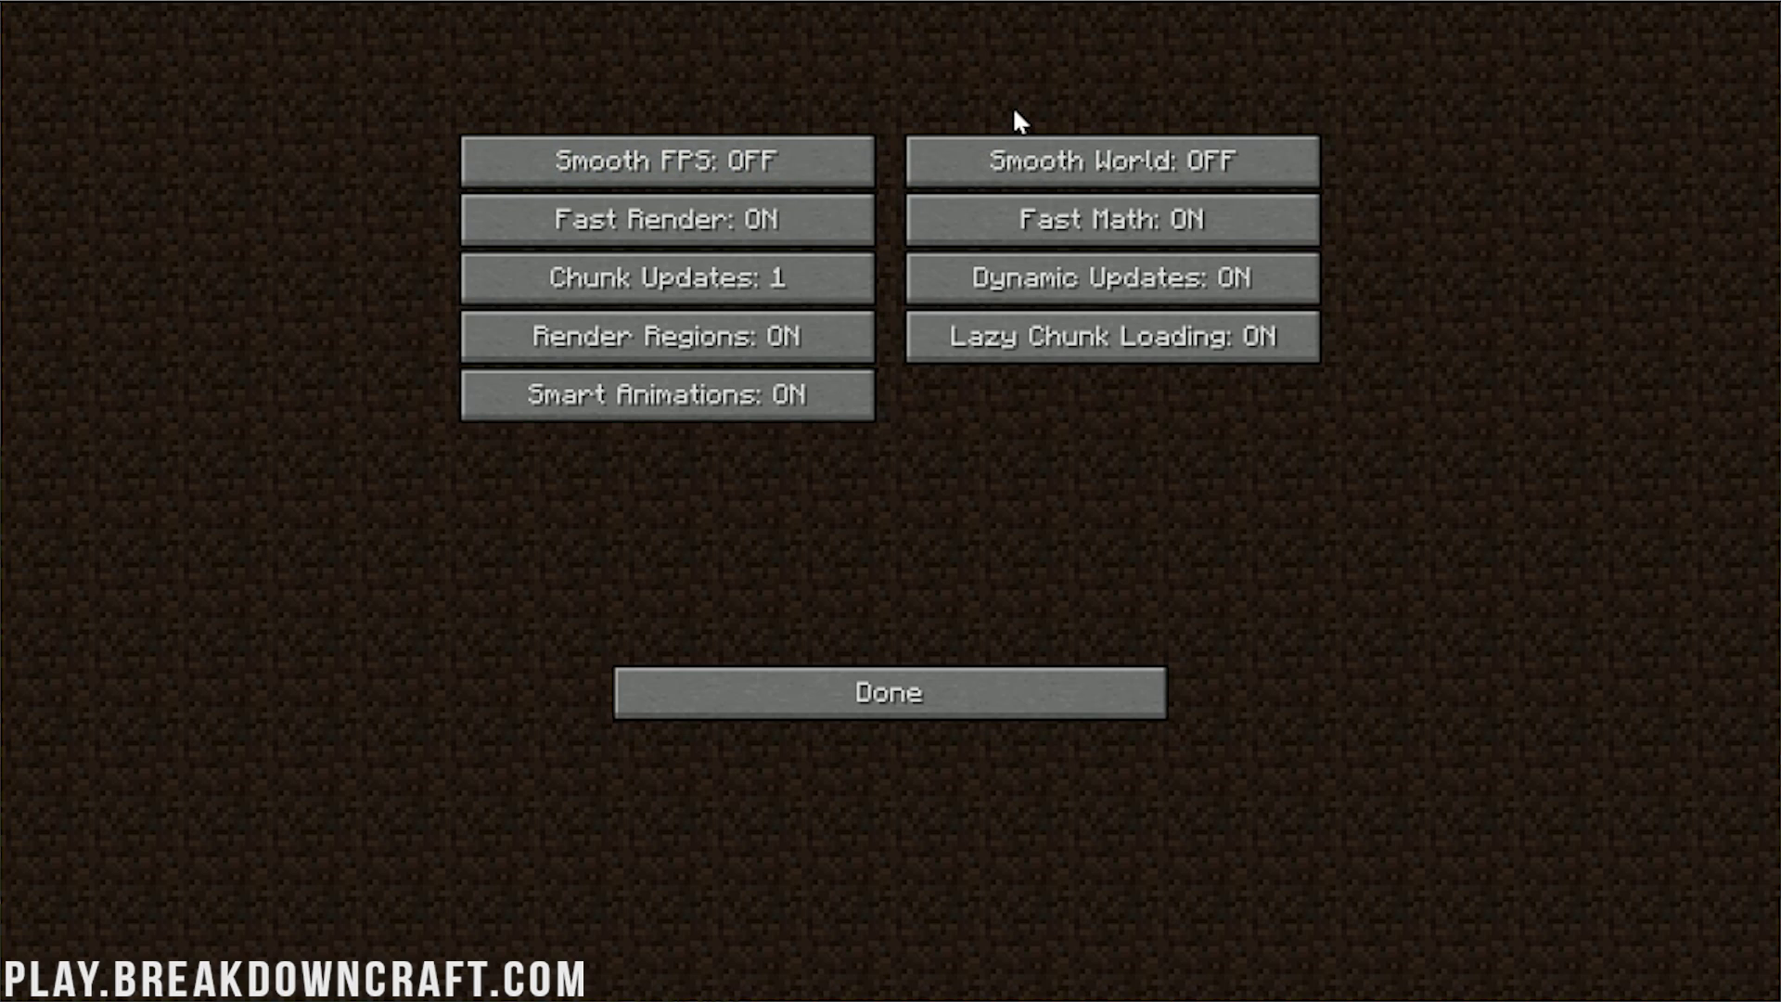
left_click(934, 716)
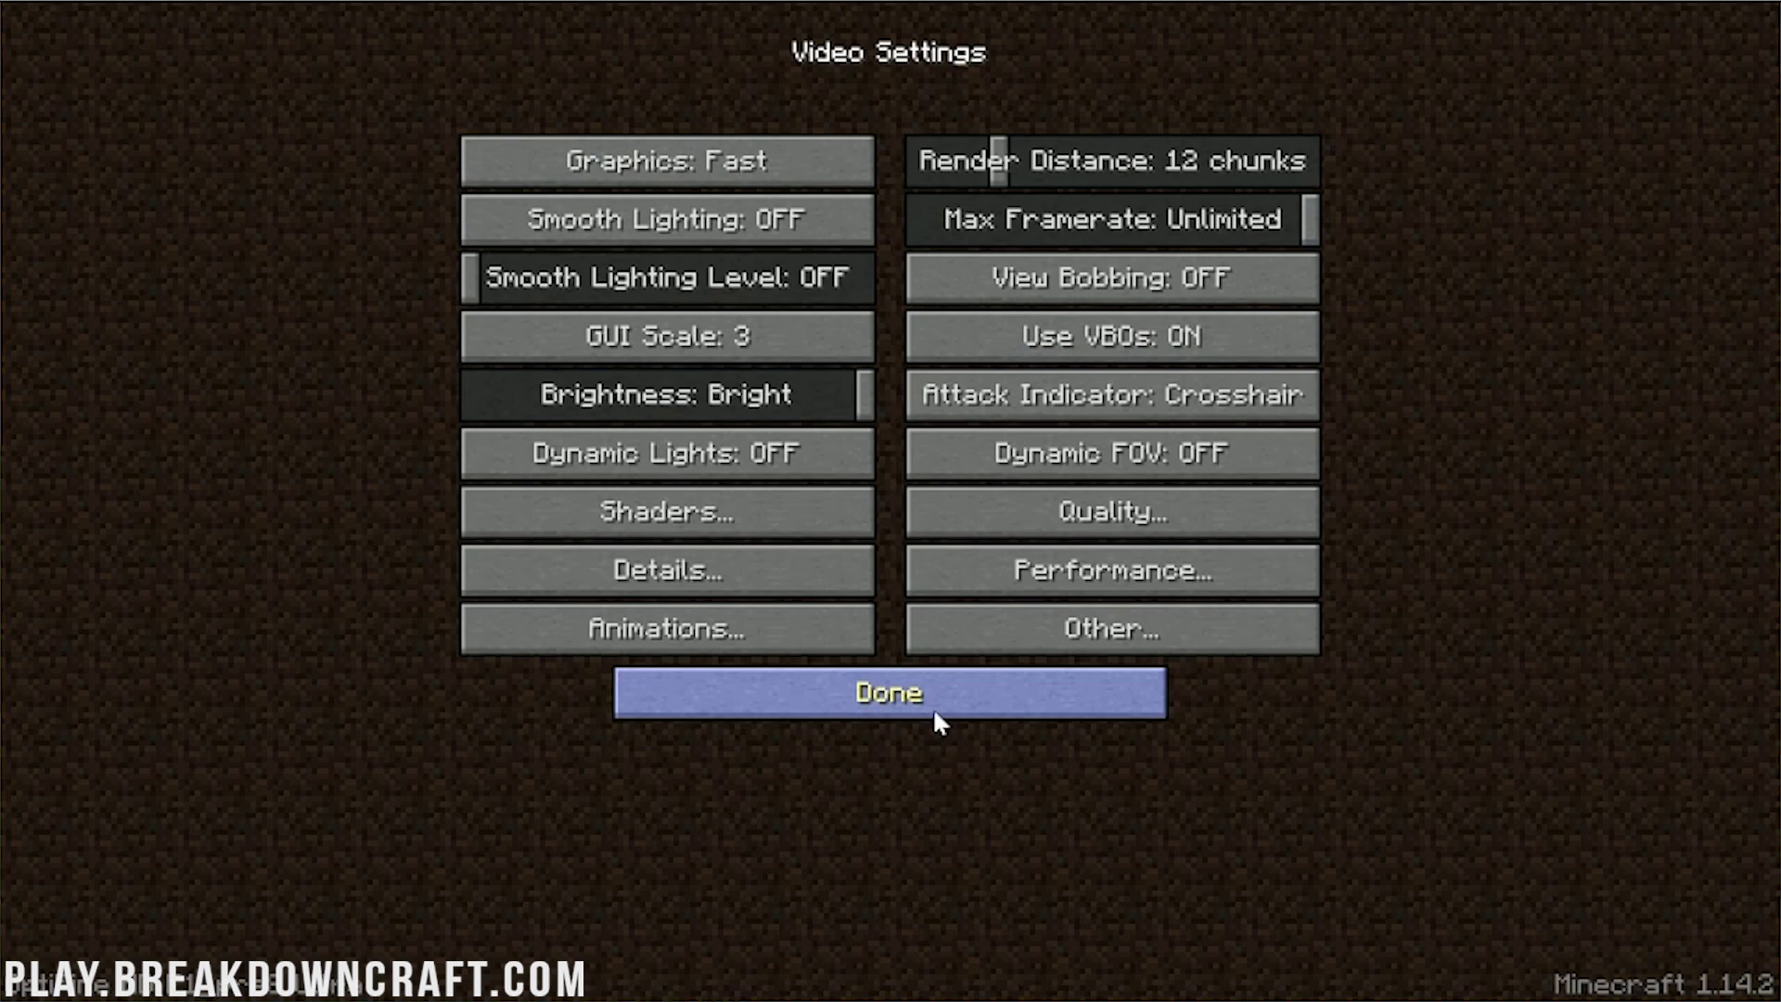
- Switch every animation and particle option off with the Animations All OFF button
left_click(775, 640)
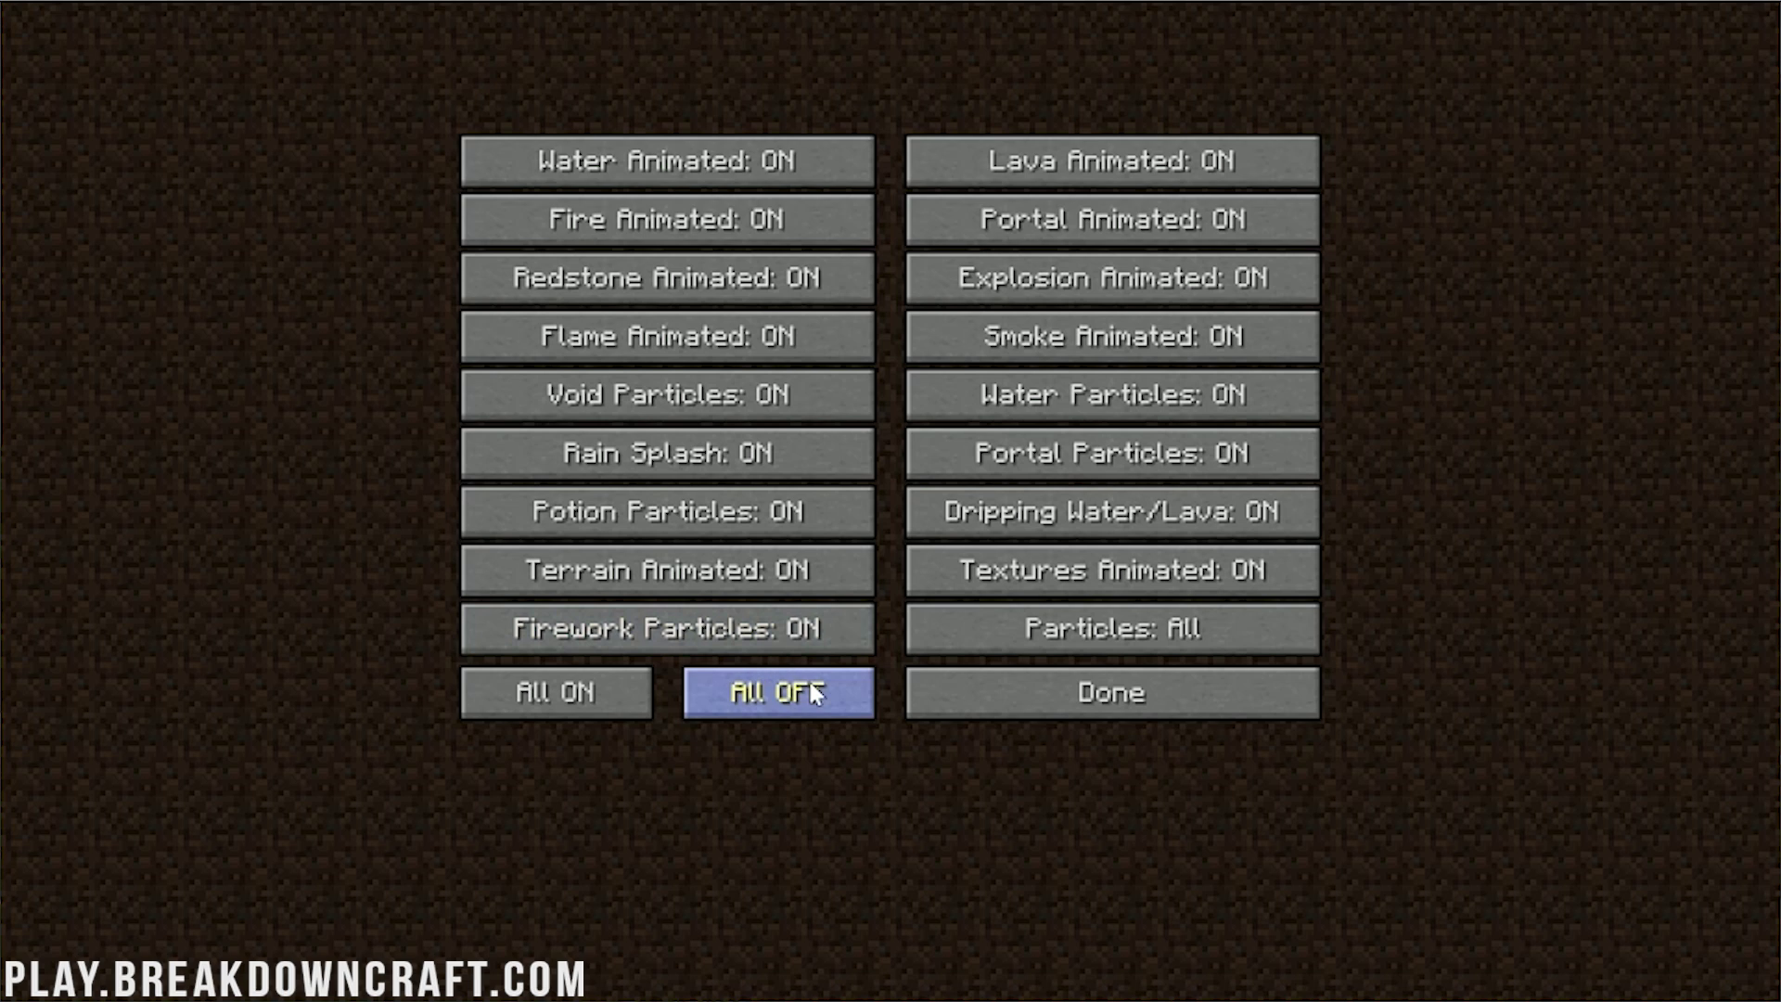
left_click(777, 694)
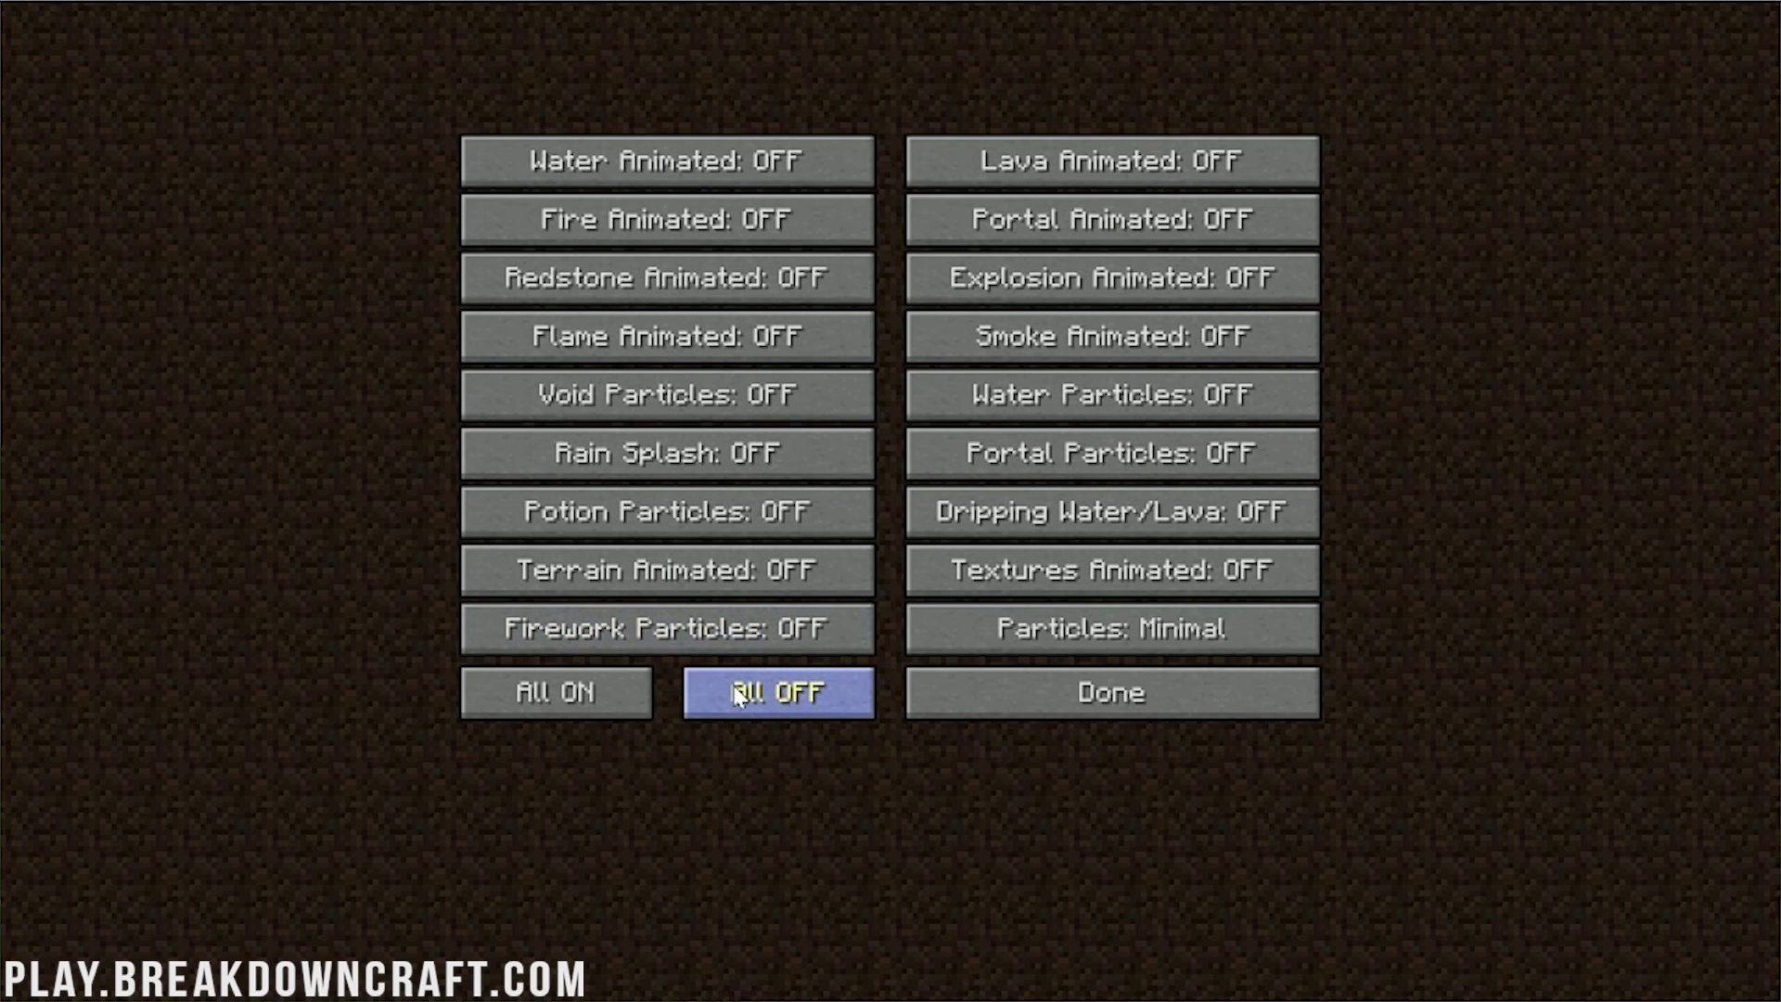
left_click(1011, 683)
left_click(1020, 638)
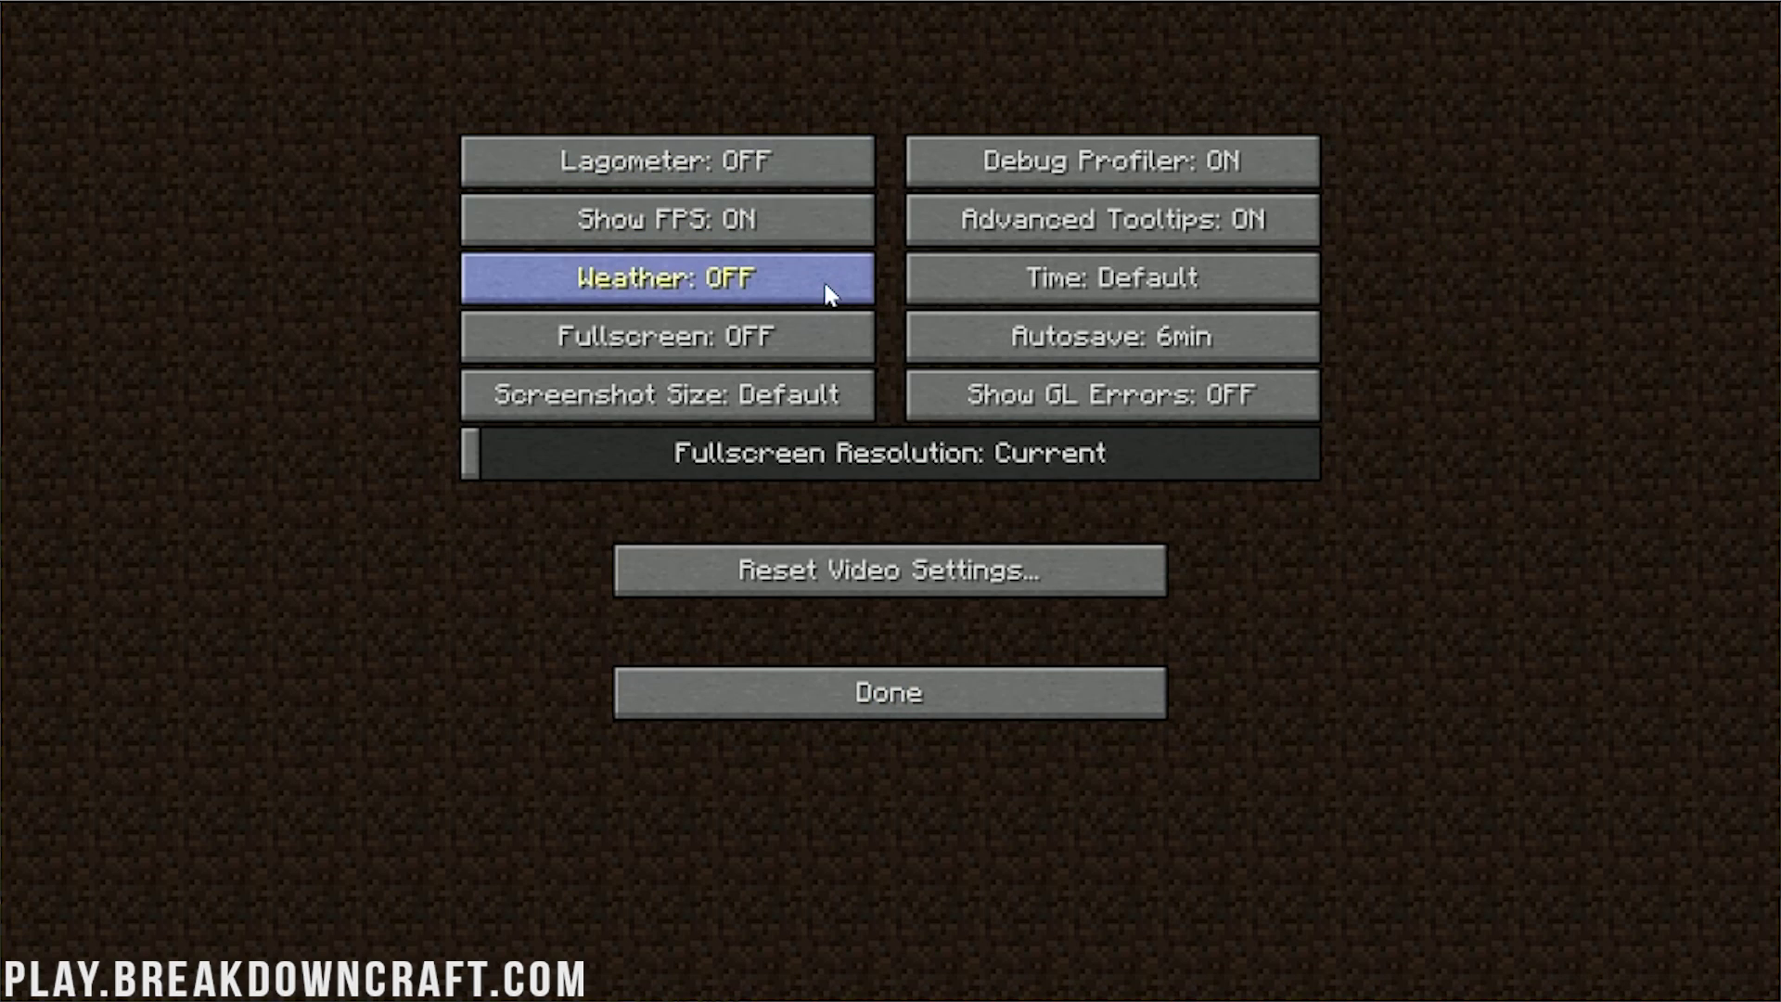
- Review the Other settings, keeping Show FPS on, Weather off and Autosave at 6min, then return to Video Settings
mouse_move(977, 293)
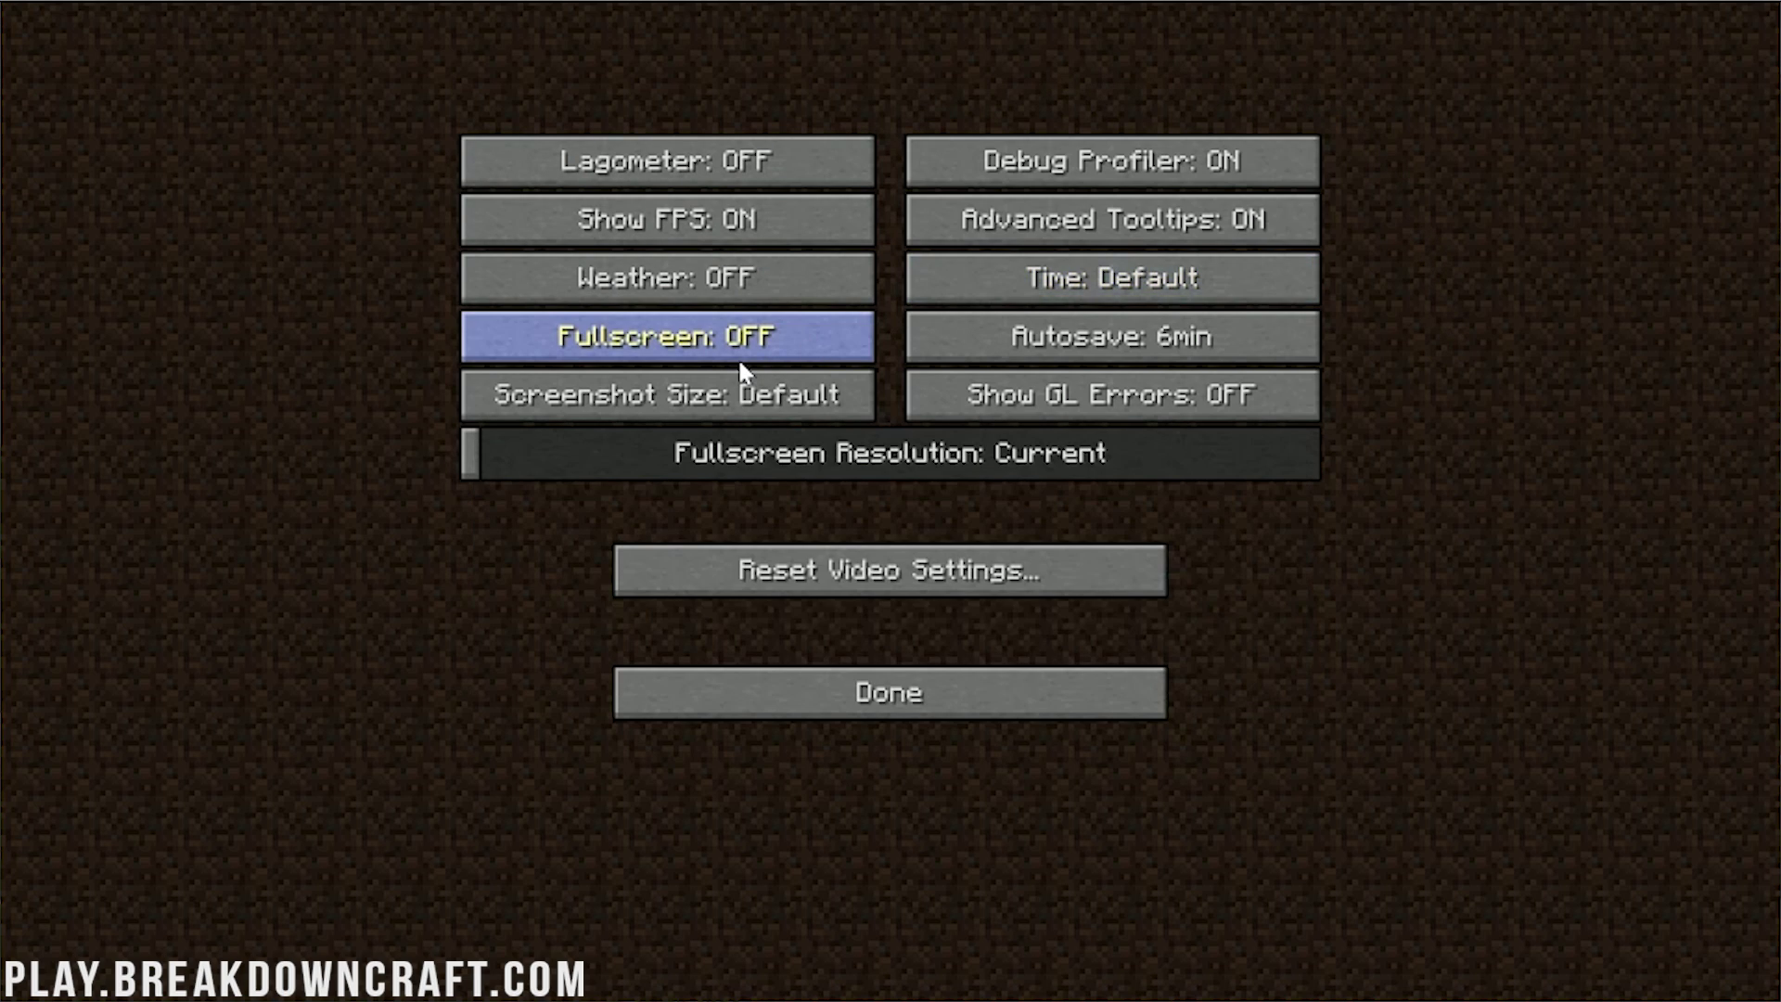
mouse_move(1020, 357)
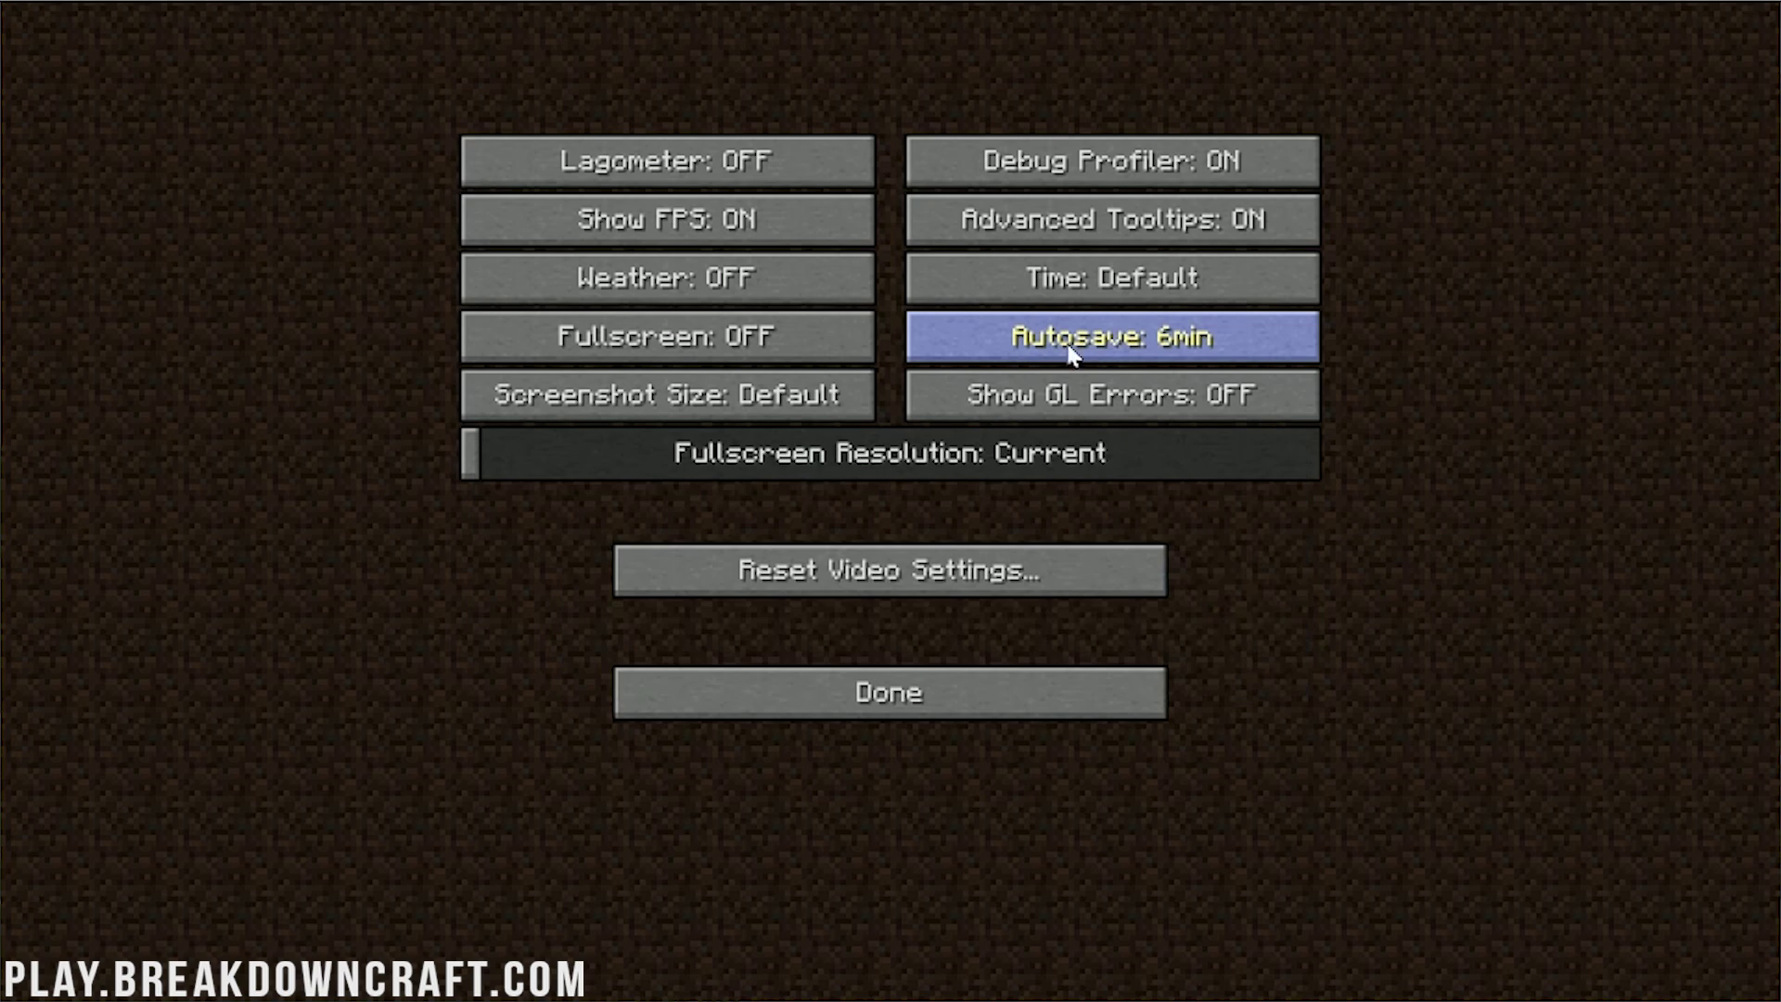
mouse_move(684, 414)
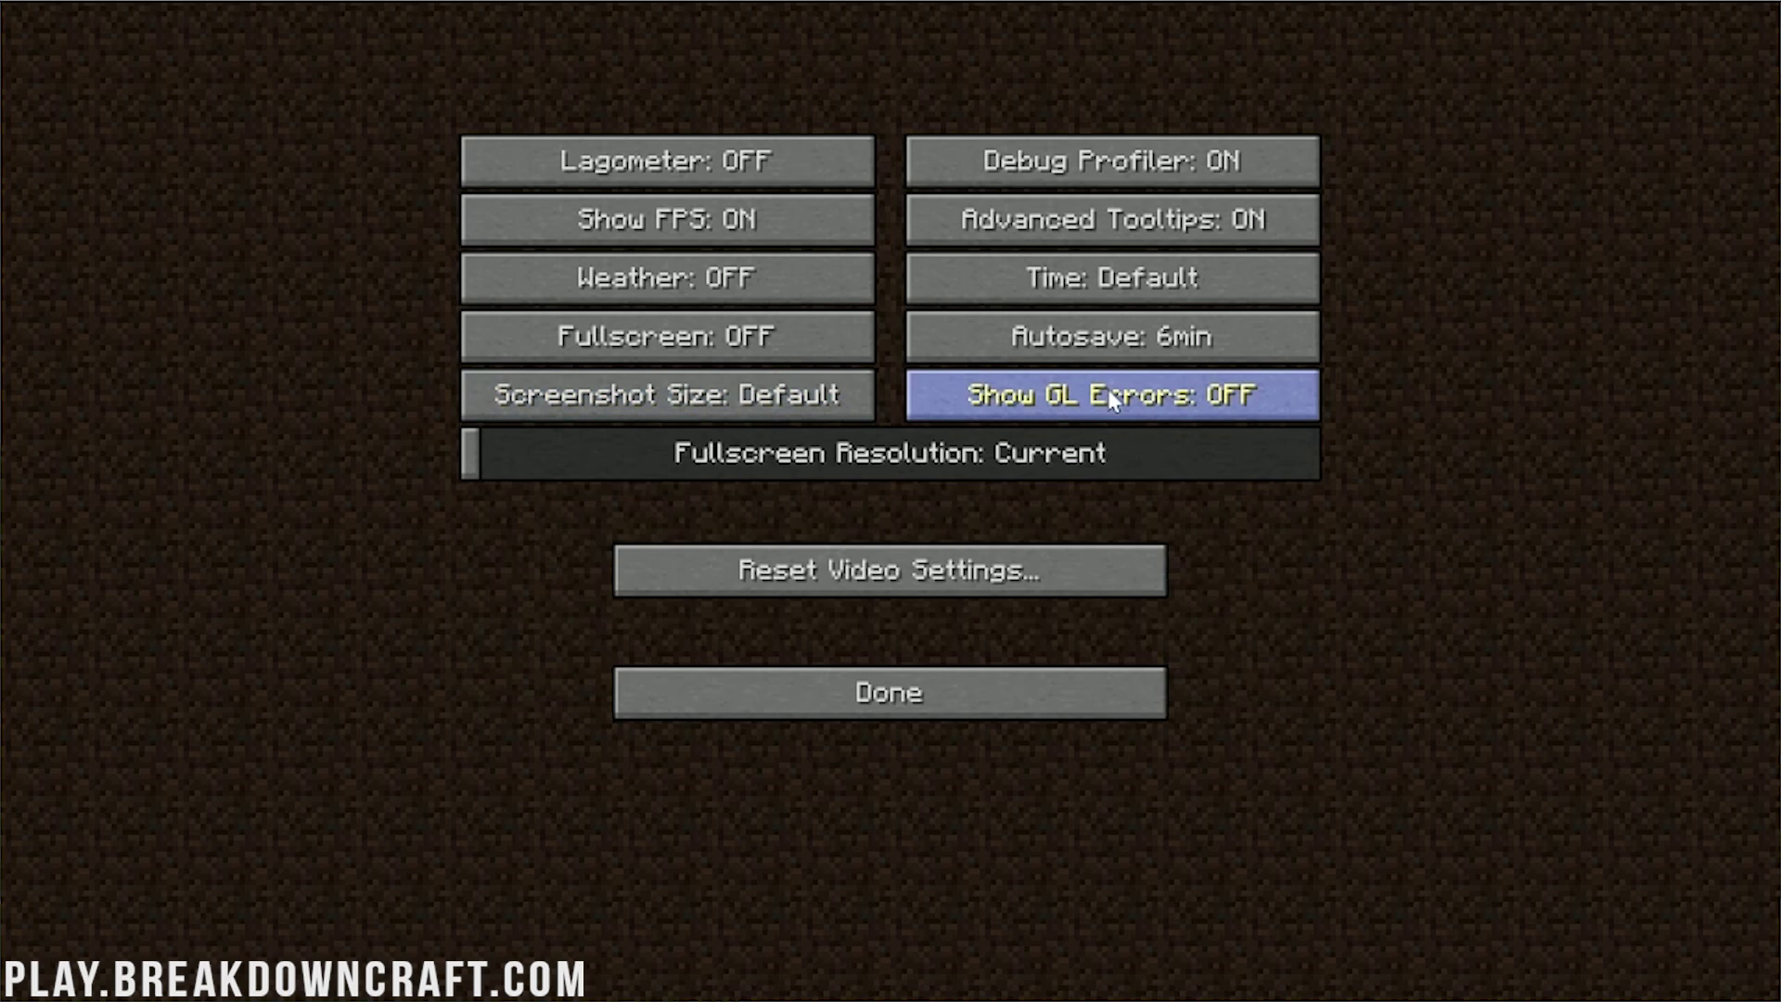
mouse_move(1109, 392)
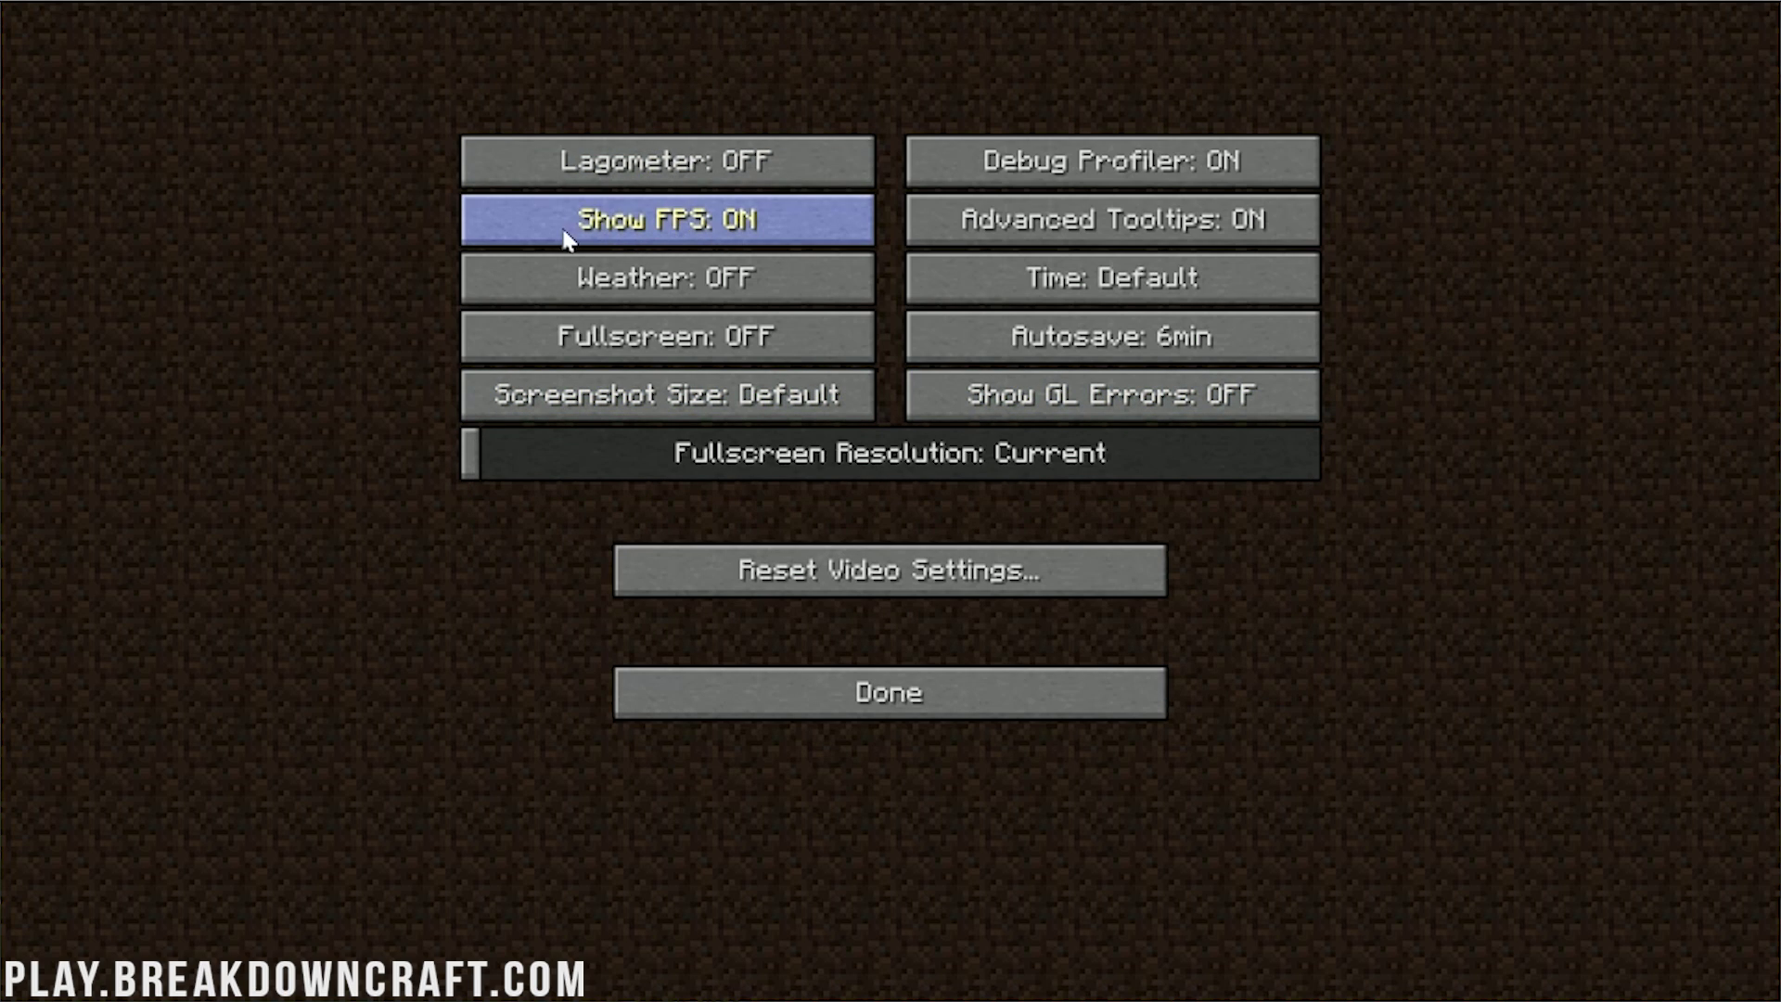
mouse_move(691, 234)
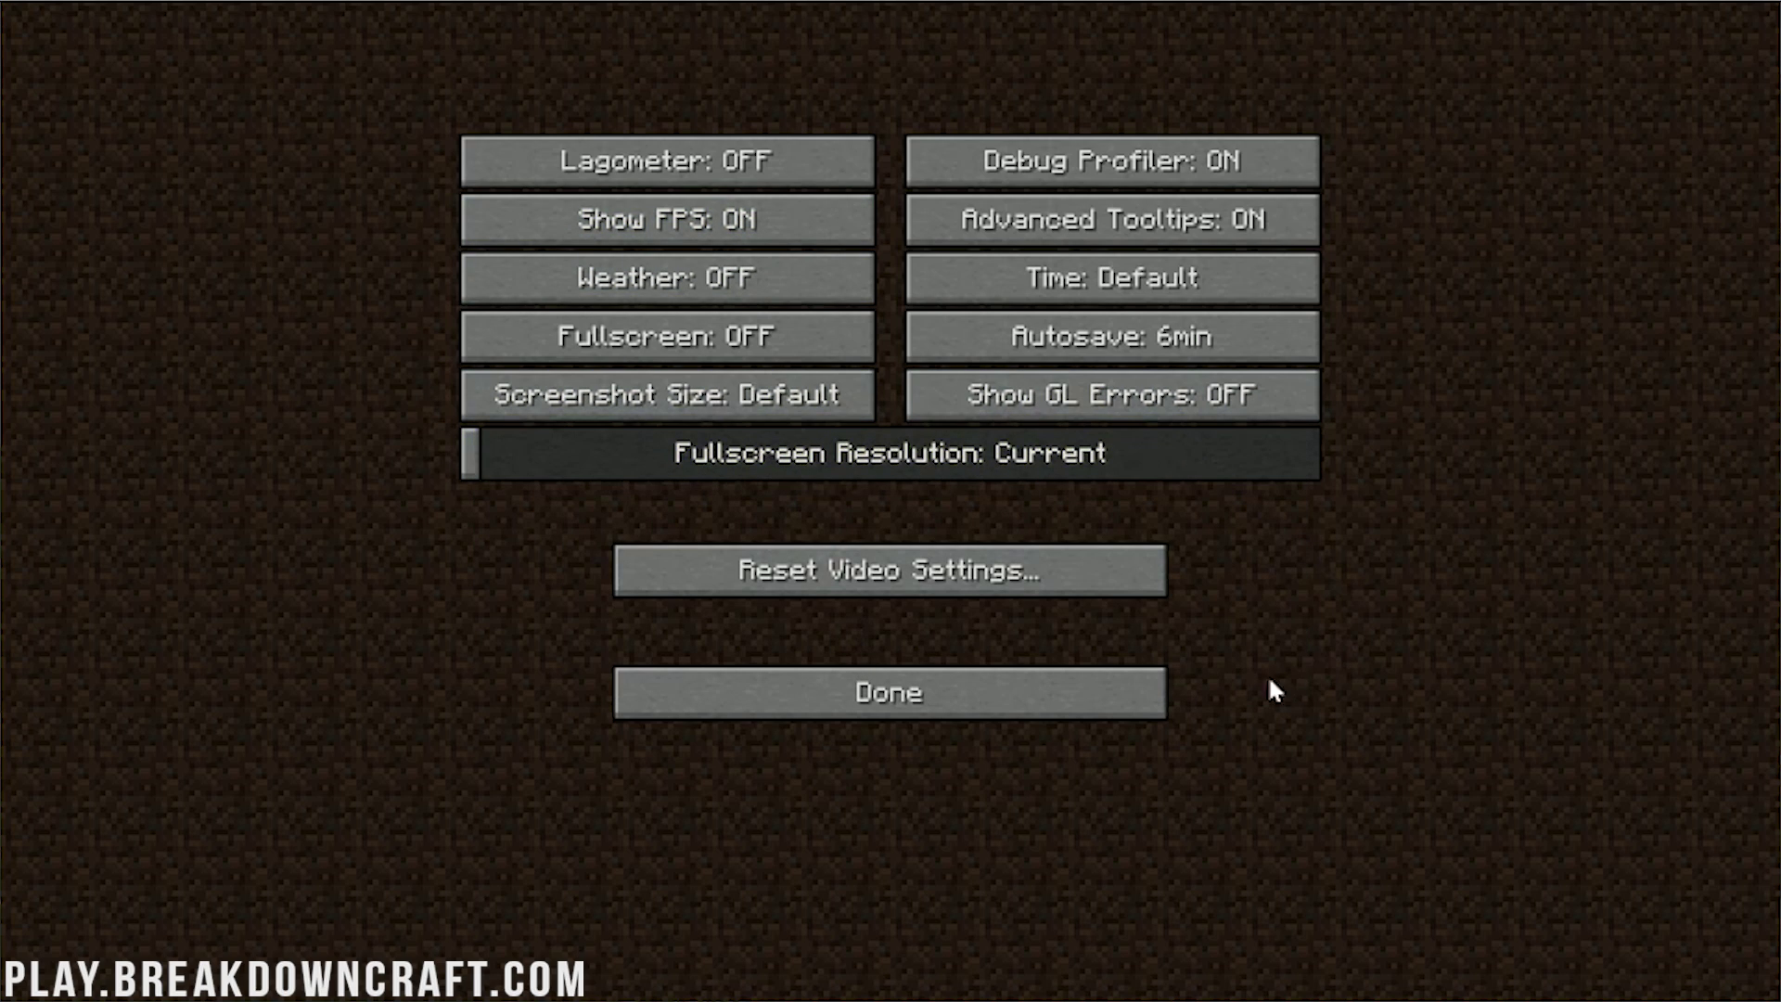
left_click(933, 702)
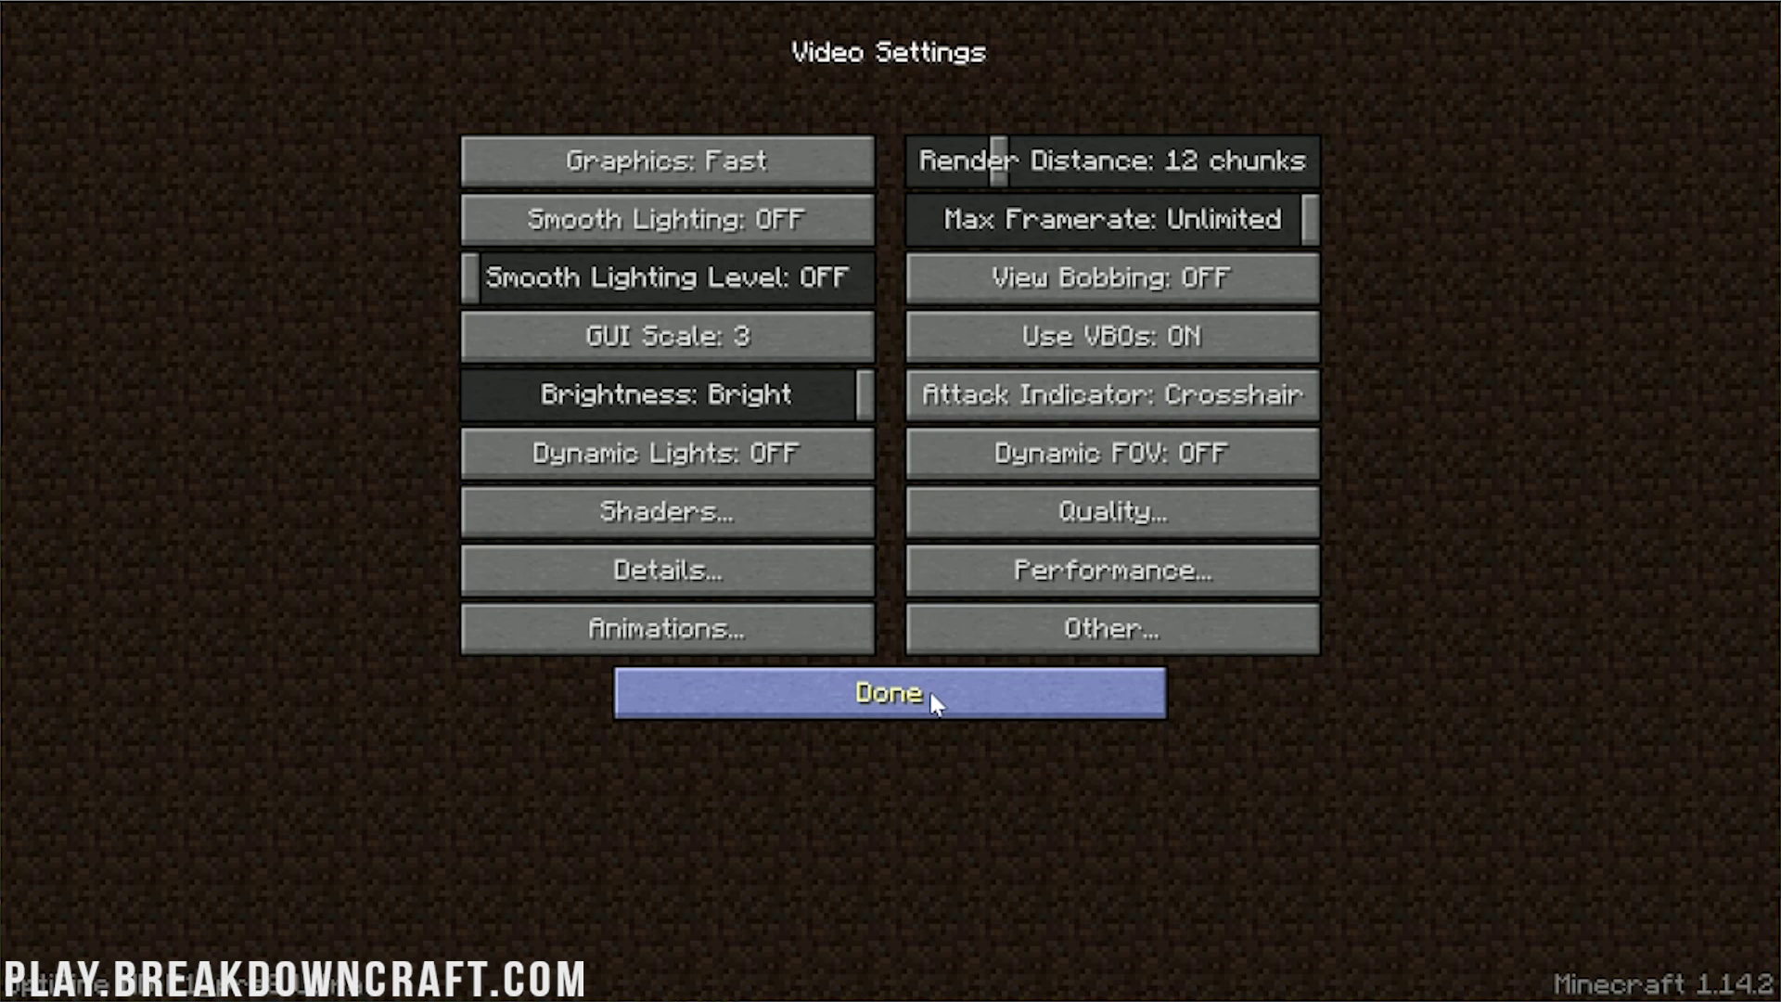
- Leave the settings for the title screen and join the server from the Multiplayer list
left_click(933, 703)
left_click(928, 686)
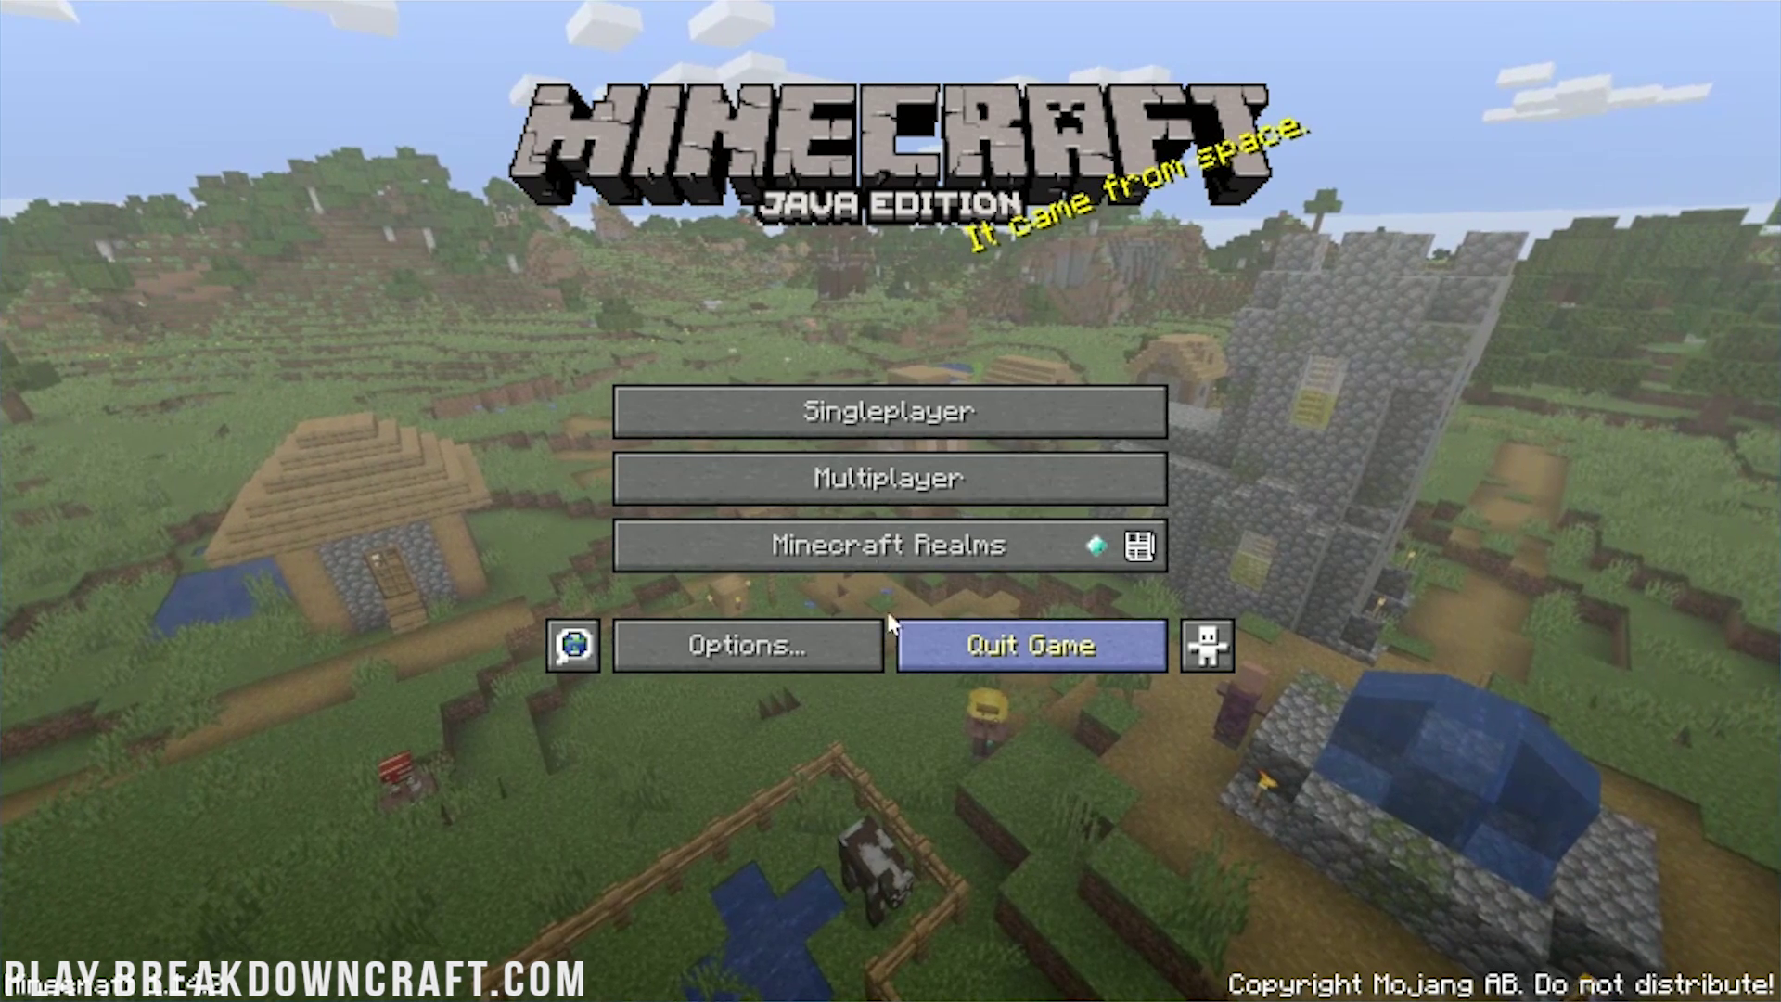
left_click(837, 471)
left_click(543, 181)
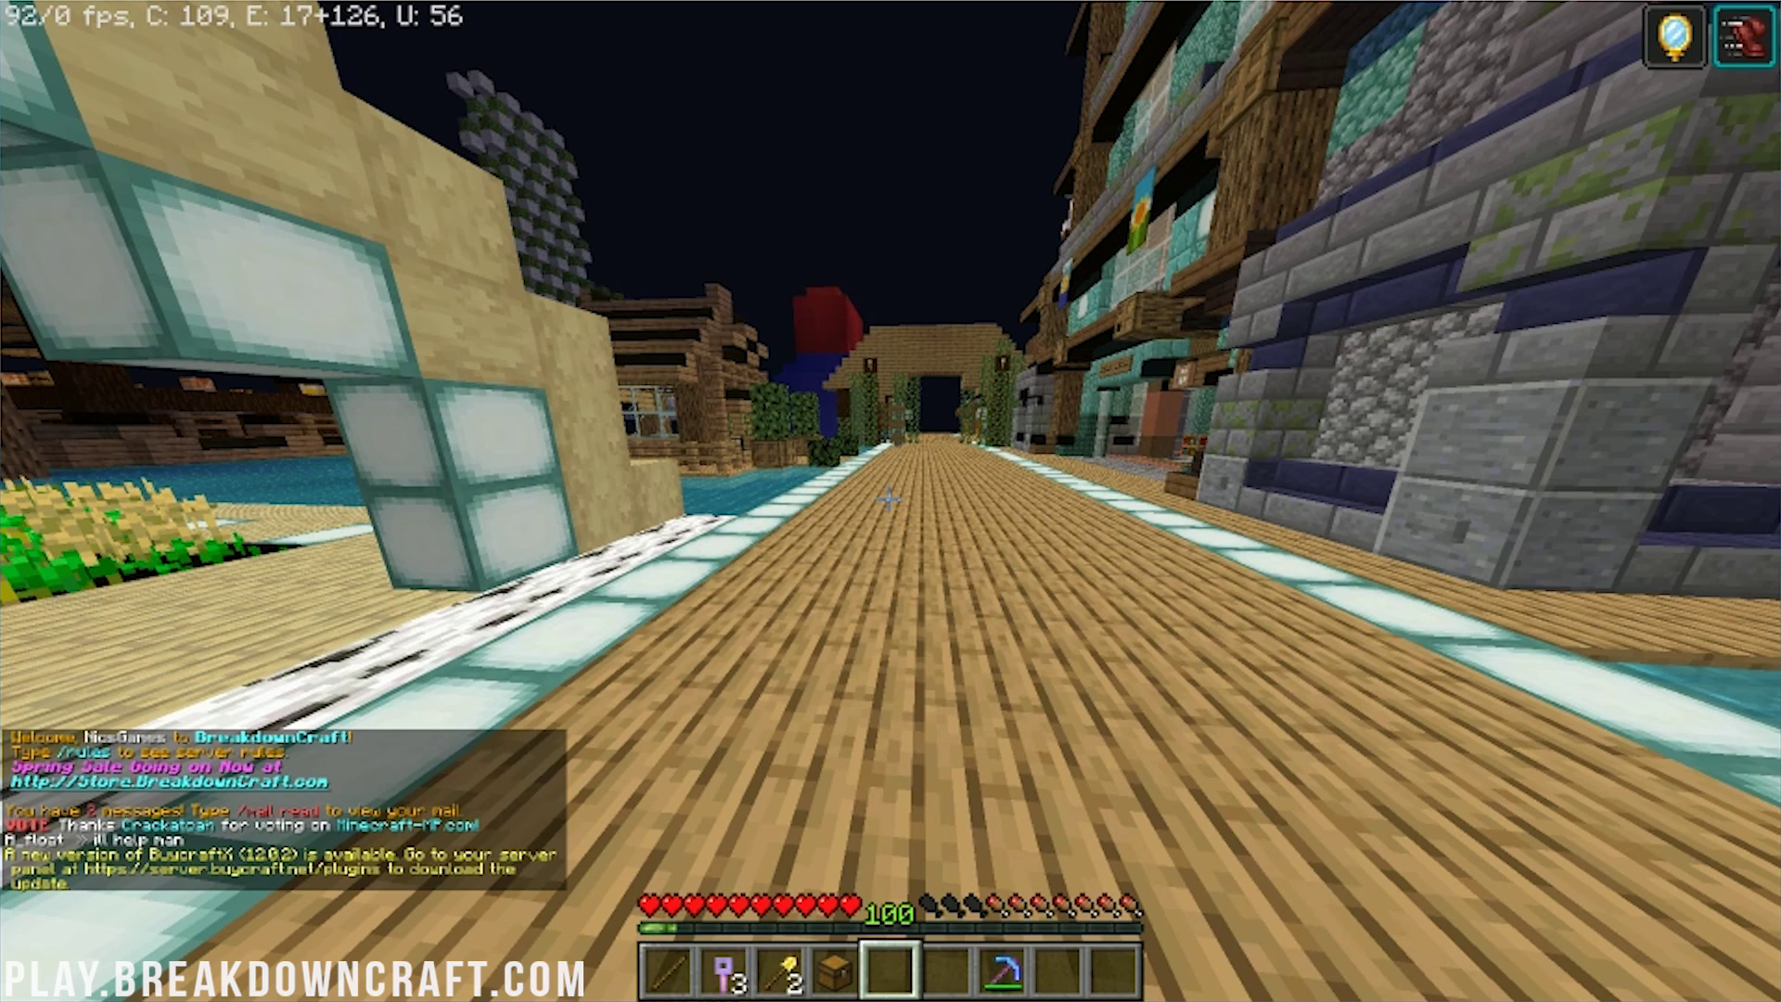
- Check the chat history, then walk the wooden path past the buildings toward the red building and shops
key("t")
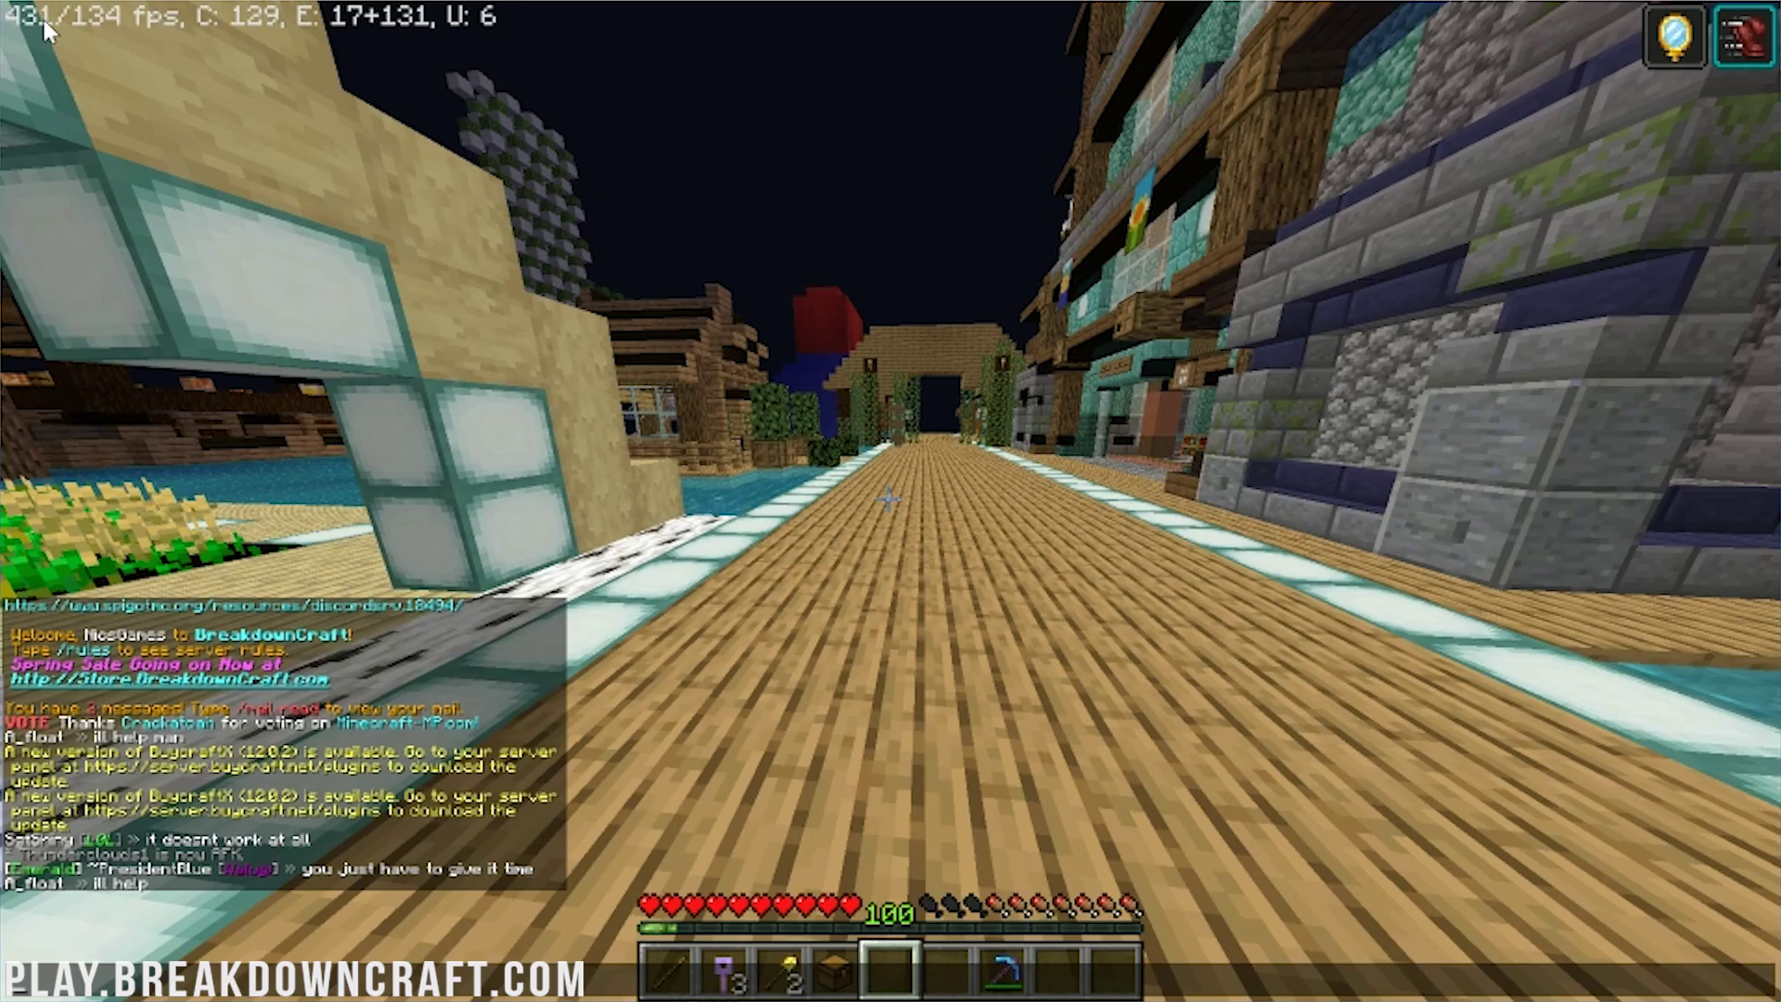
key("w")
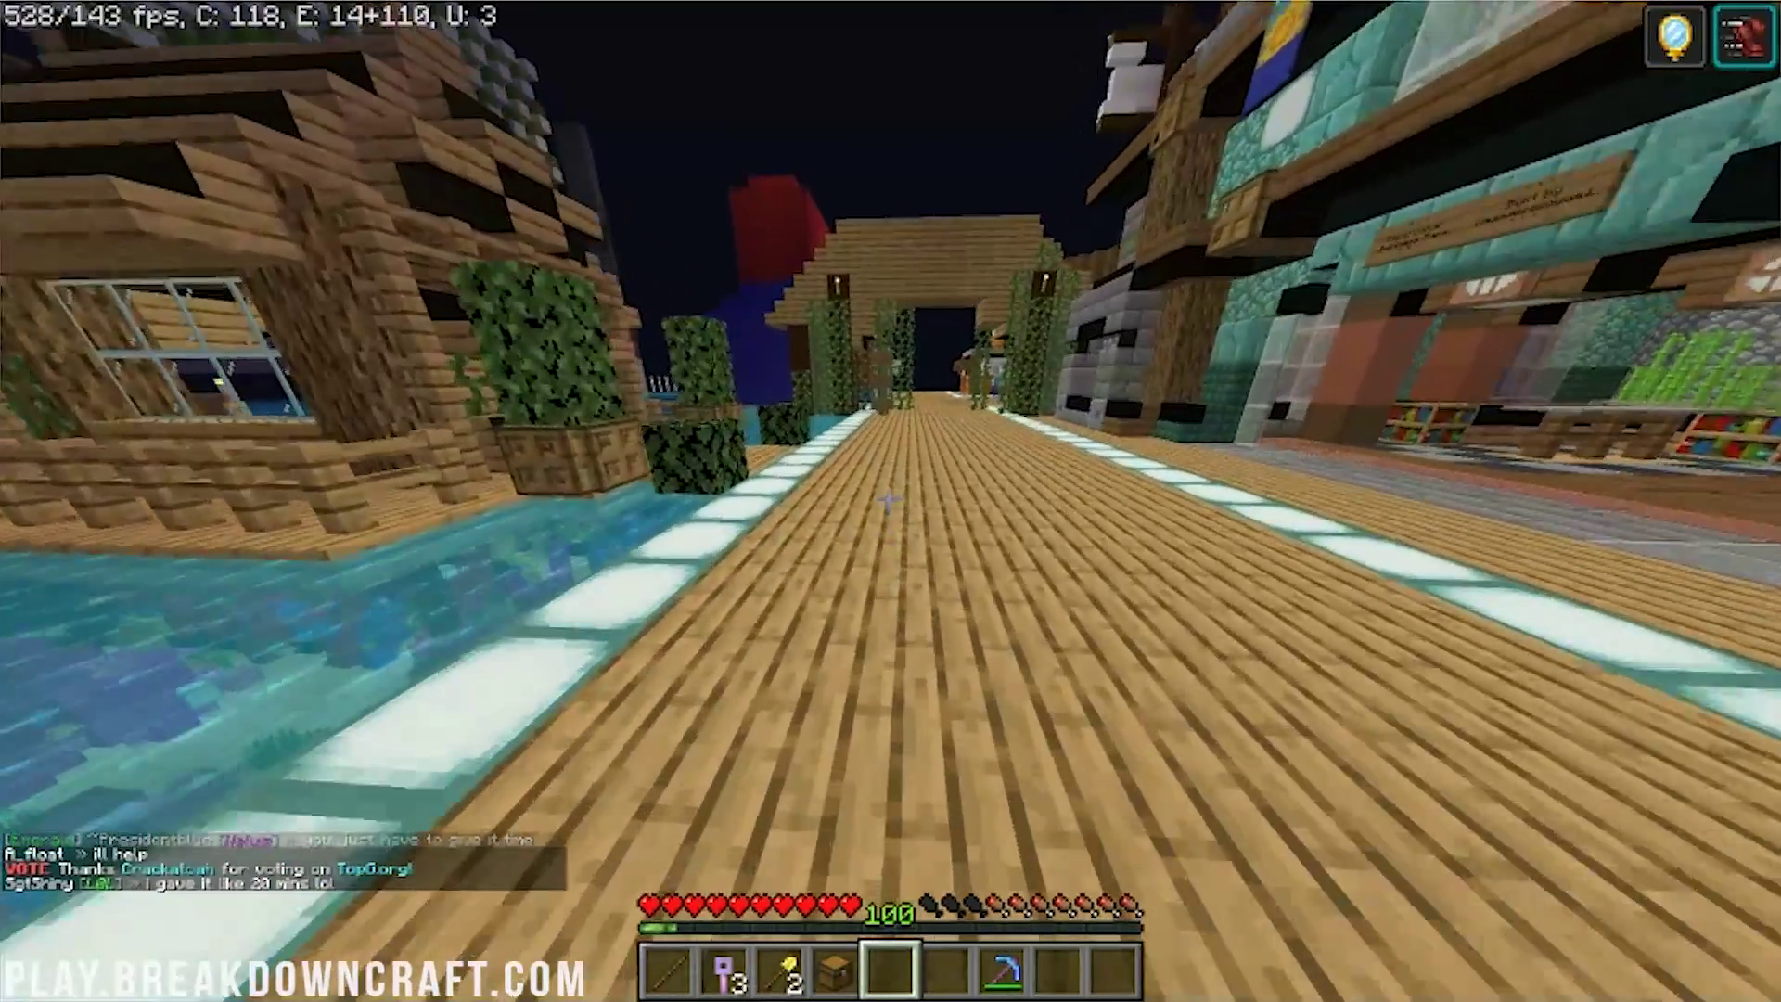
mouse_move(888, 500)
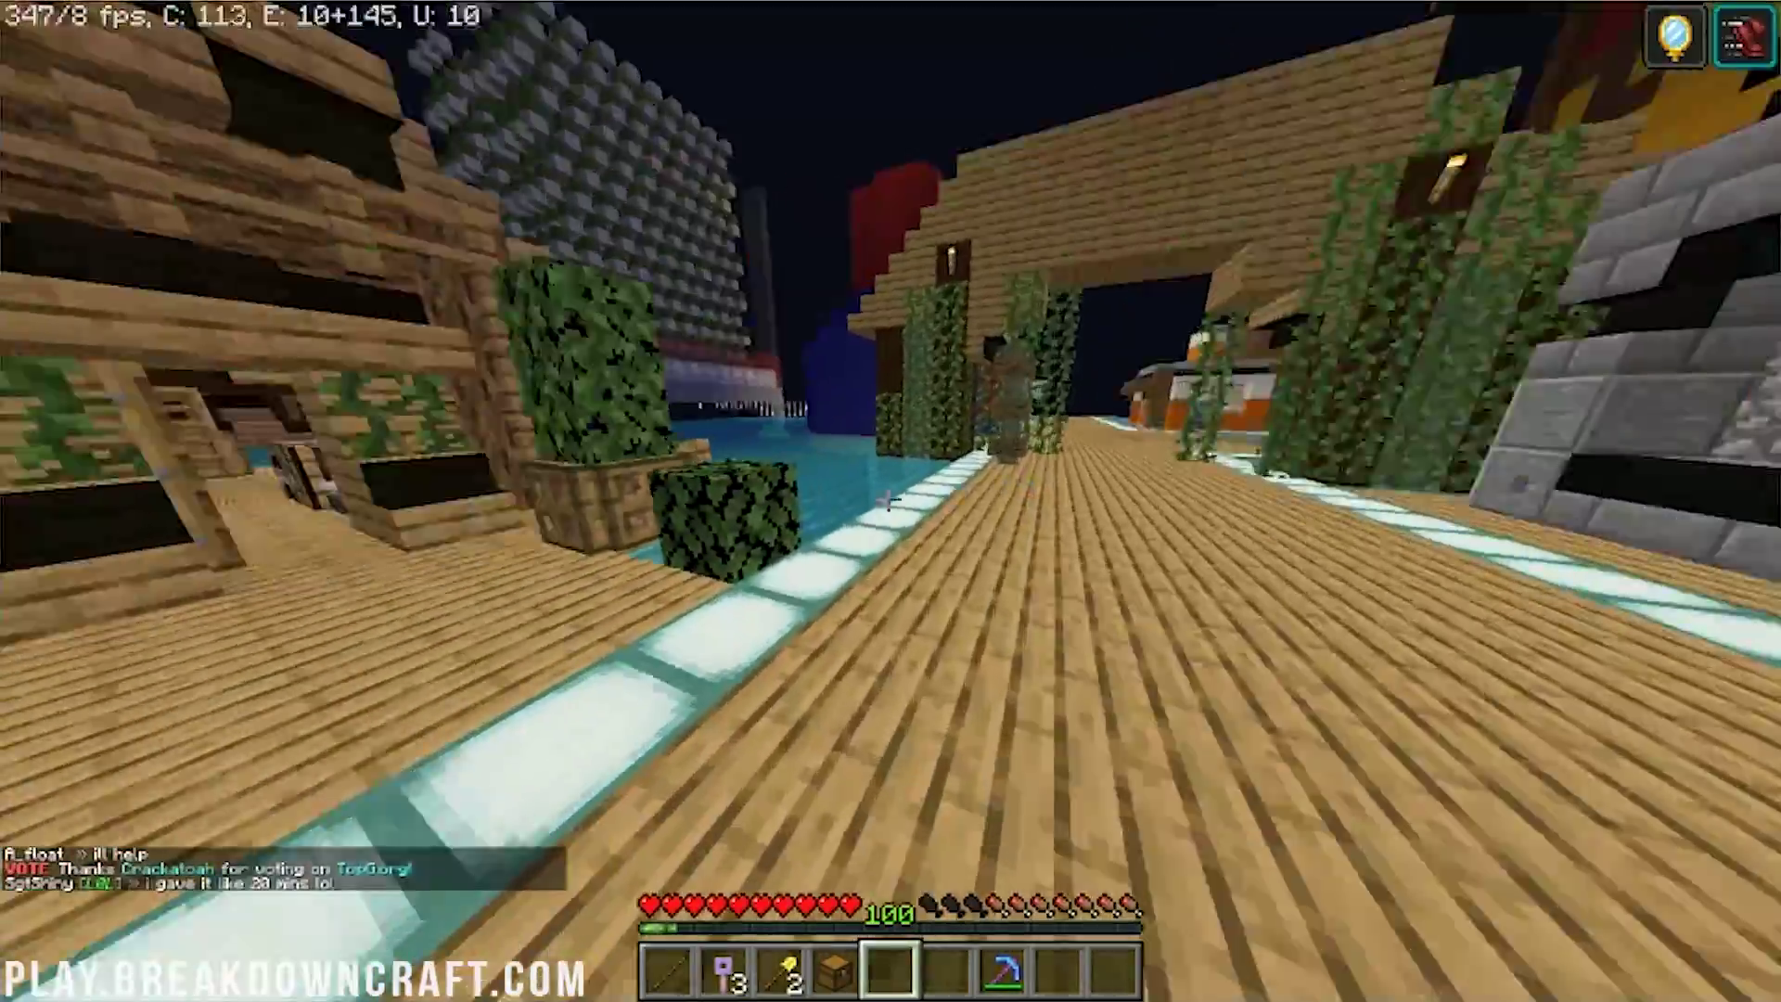
key("w")
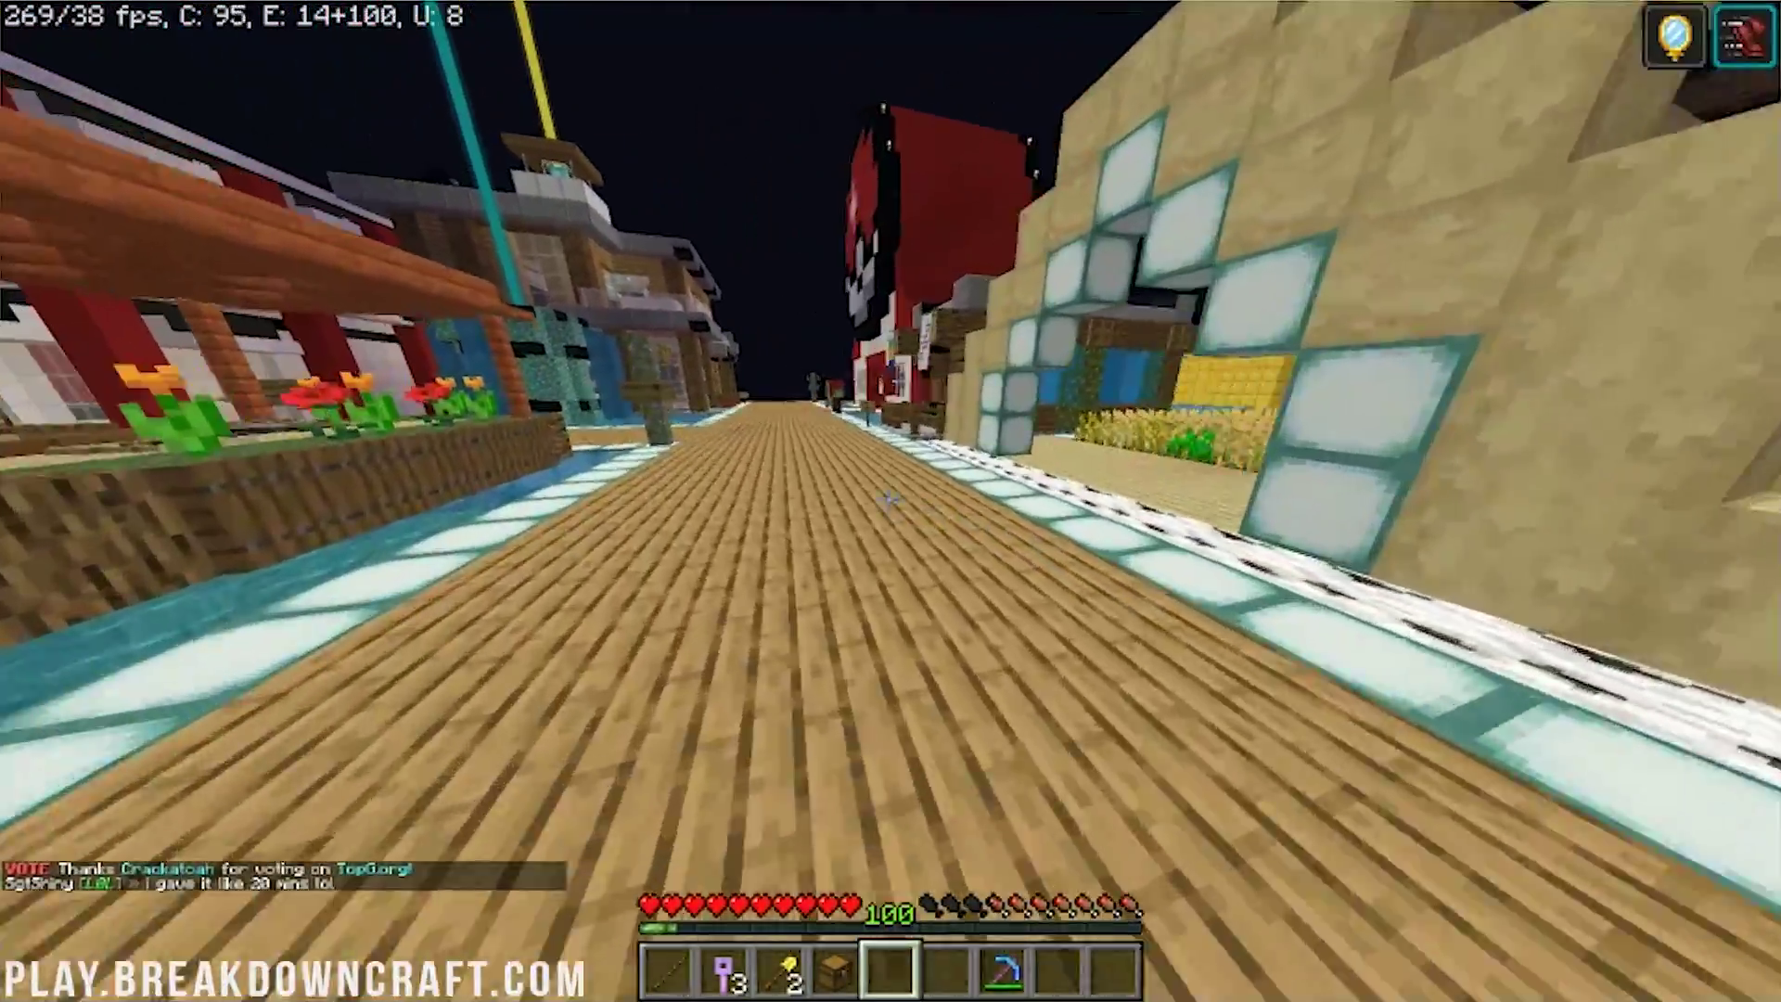
key("w")
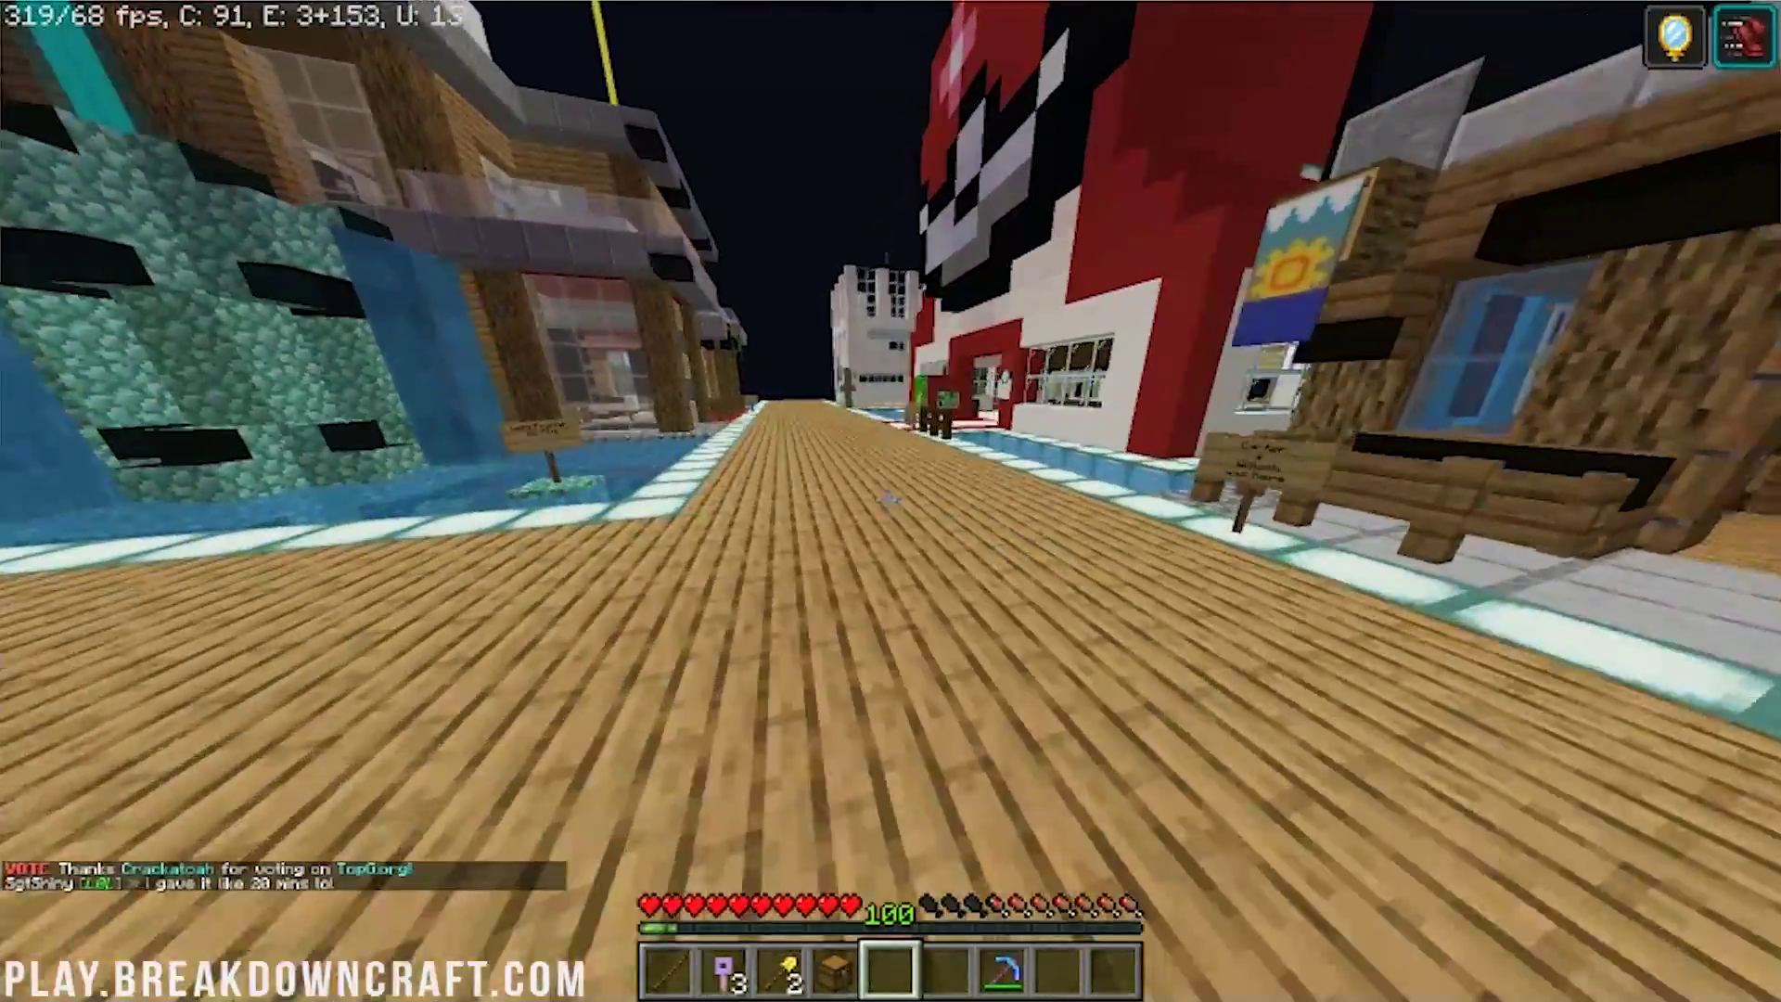
key("w")
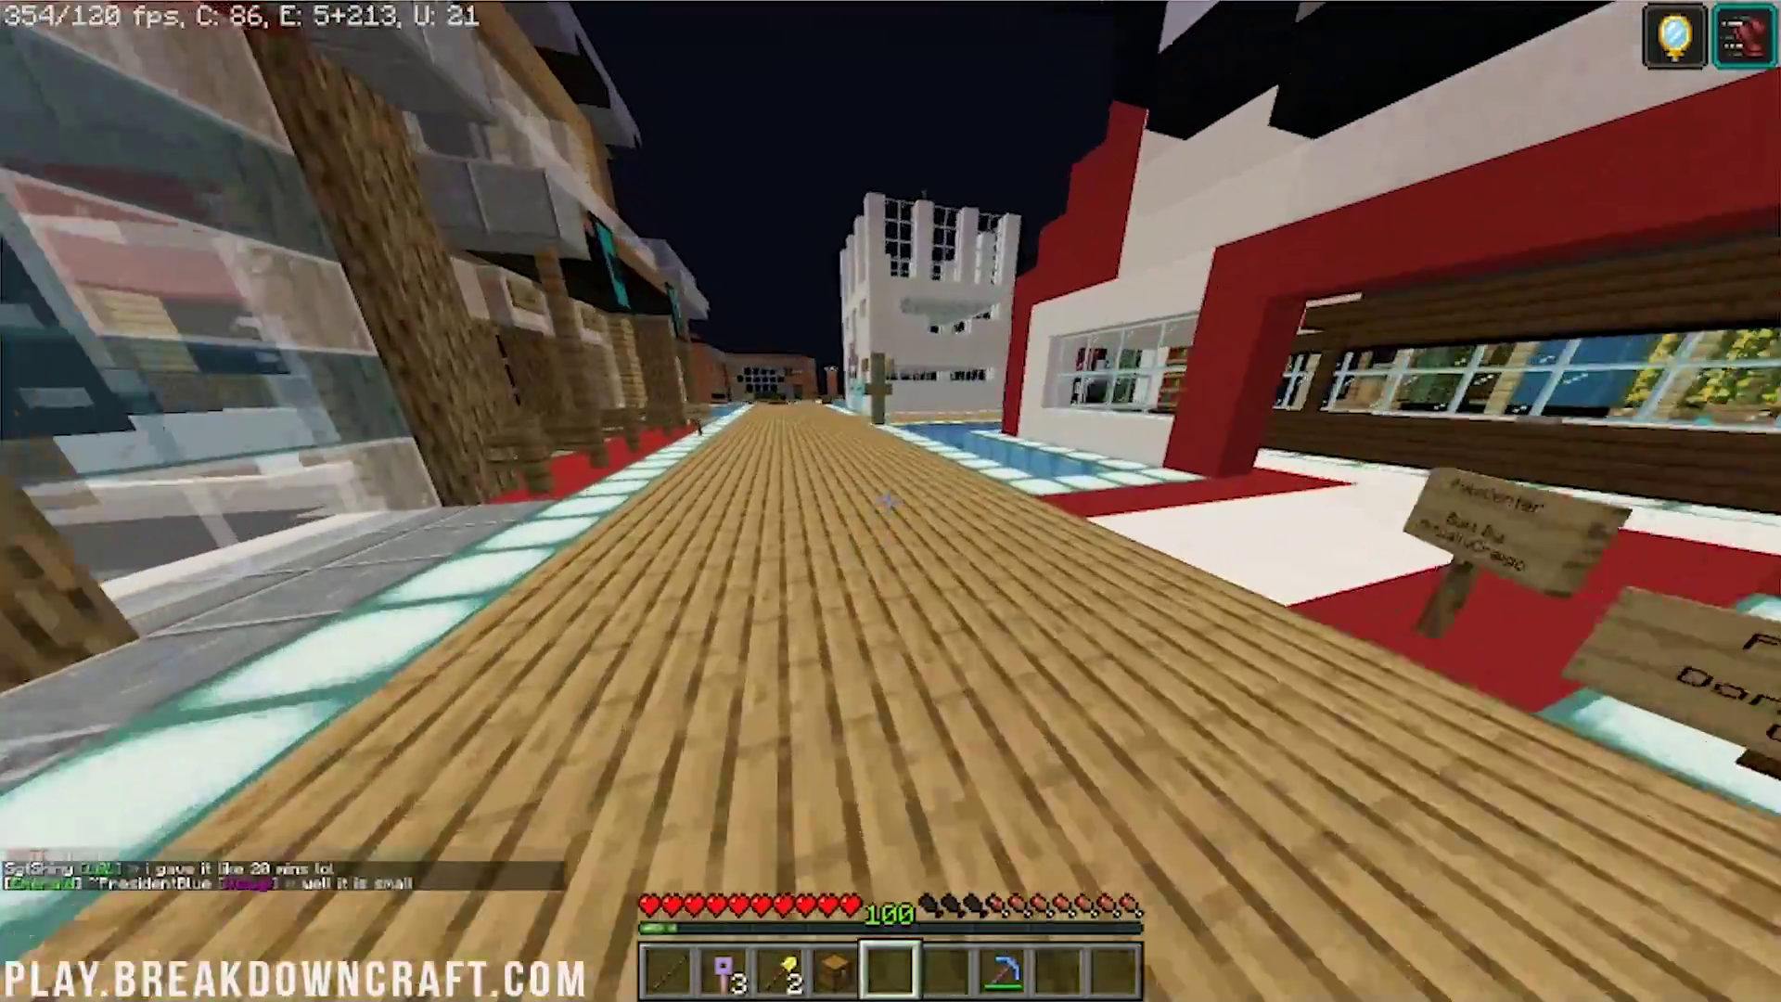
key("w")
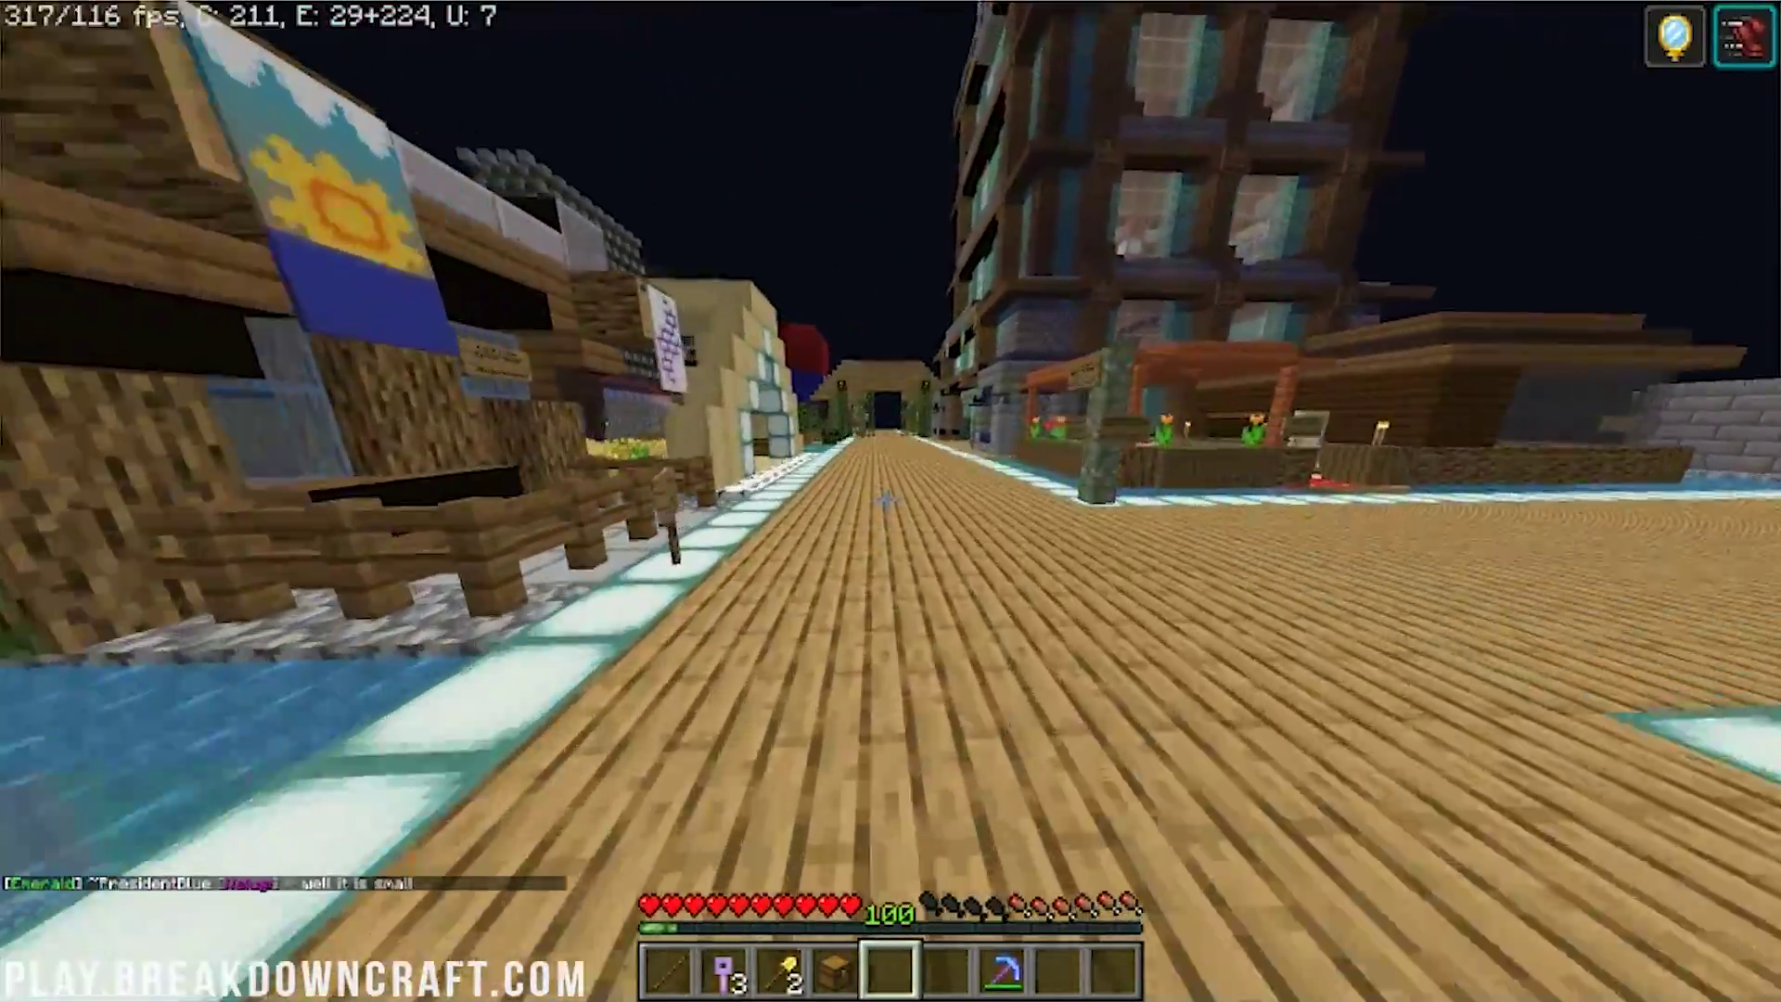
key("w")
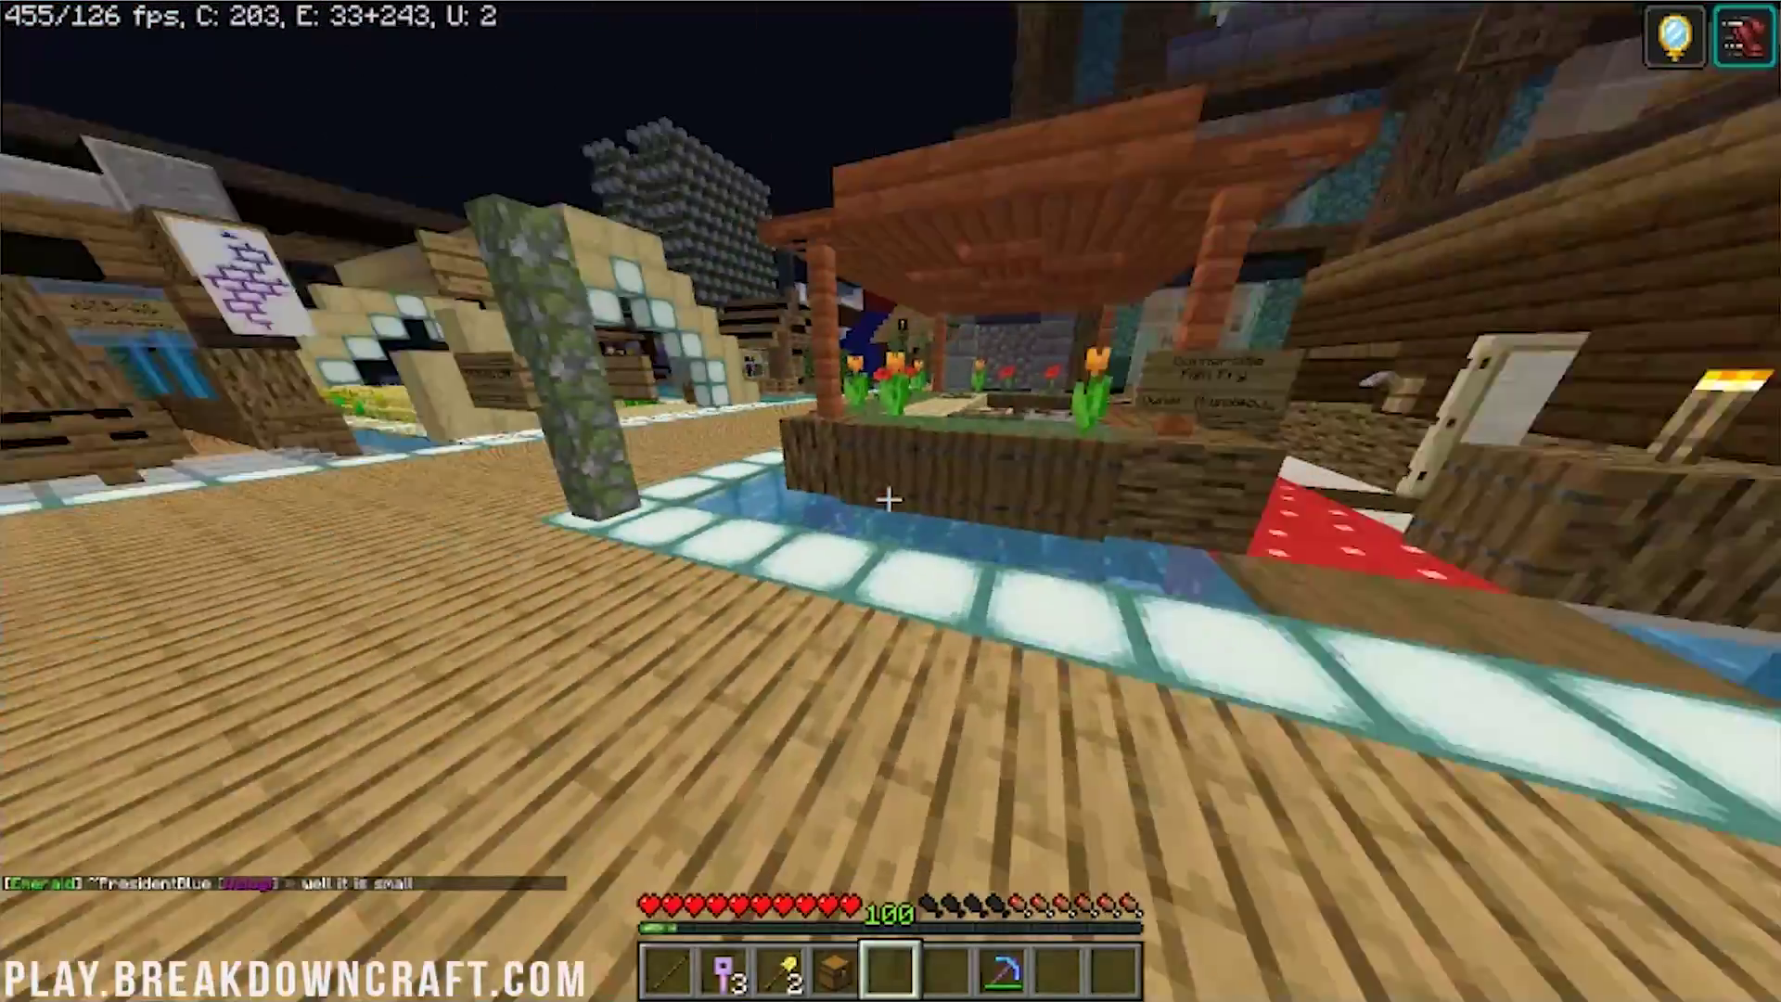
- Glance at chat again, then keep walking the wooden path past the sandstone house
key("t")
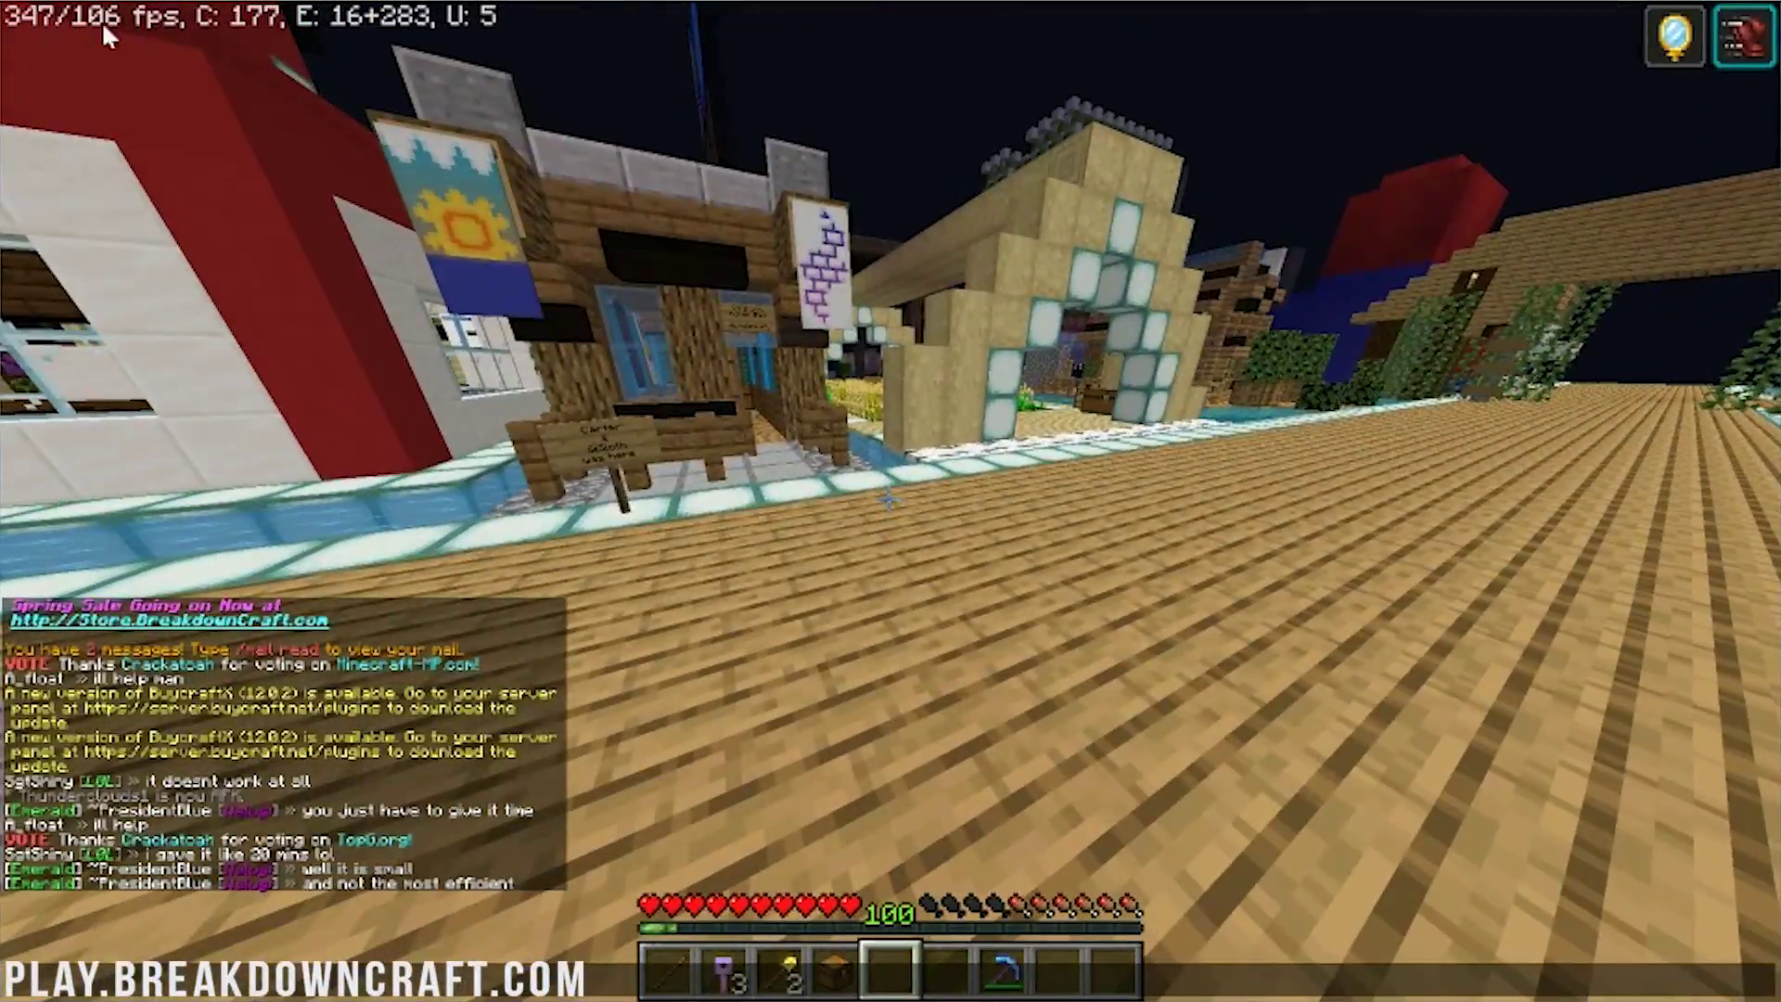
key("Escape")
key("w")
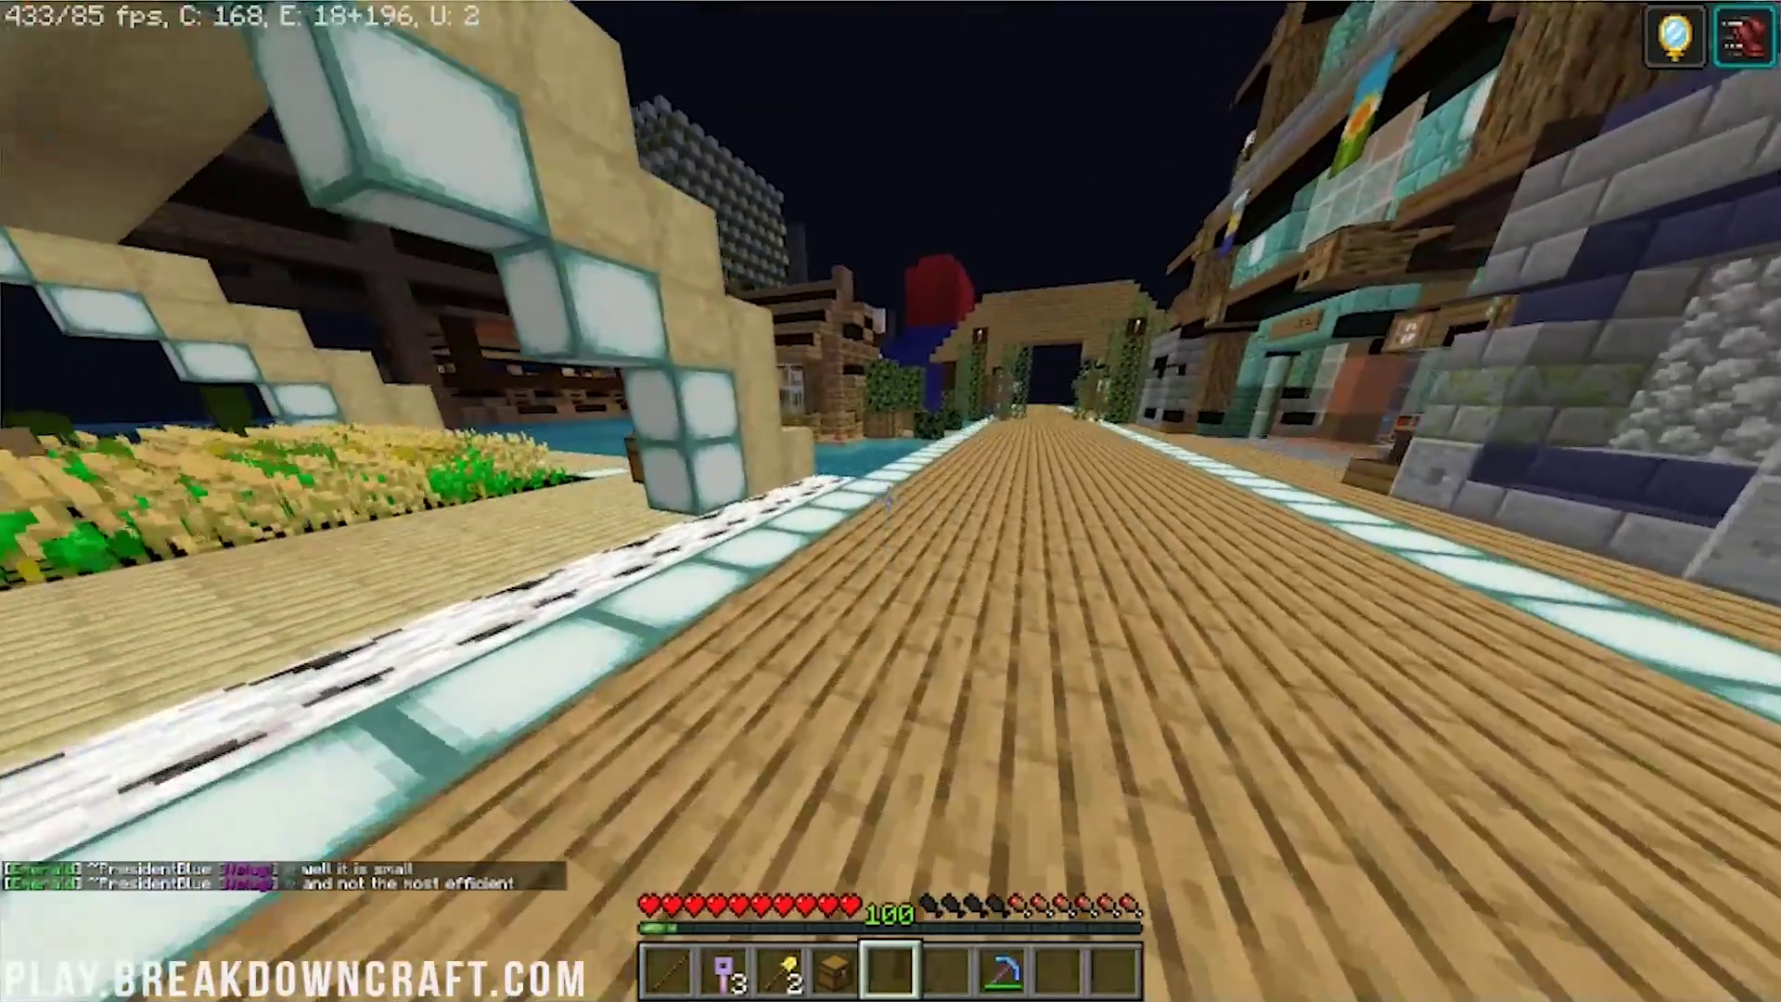
key("w")
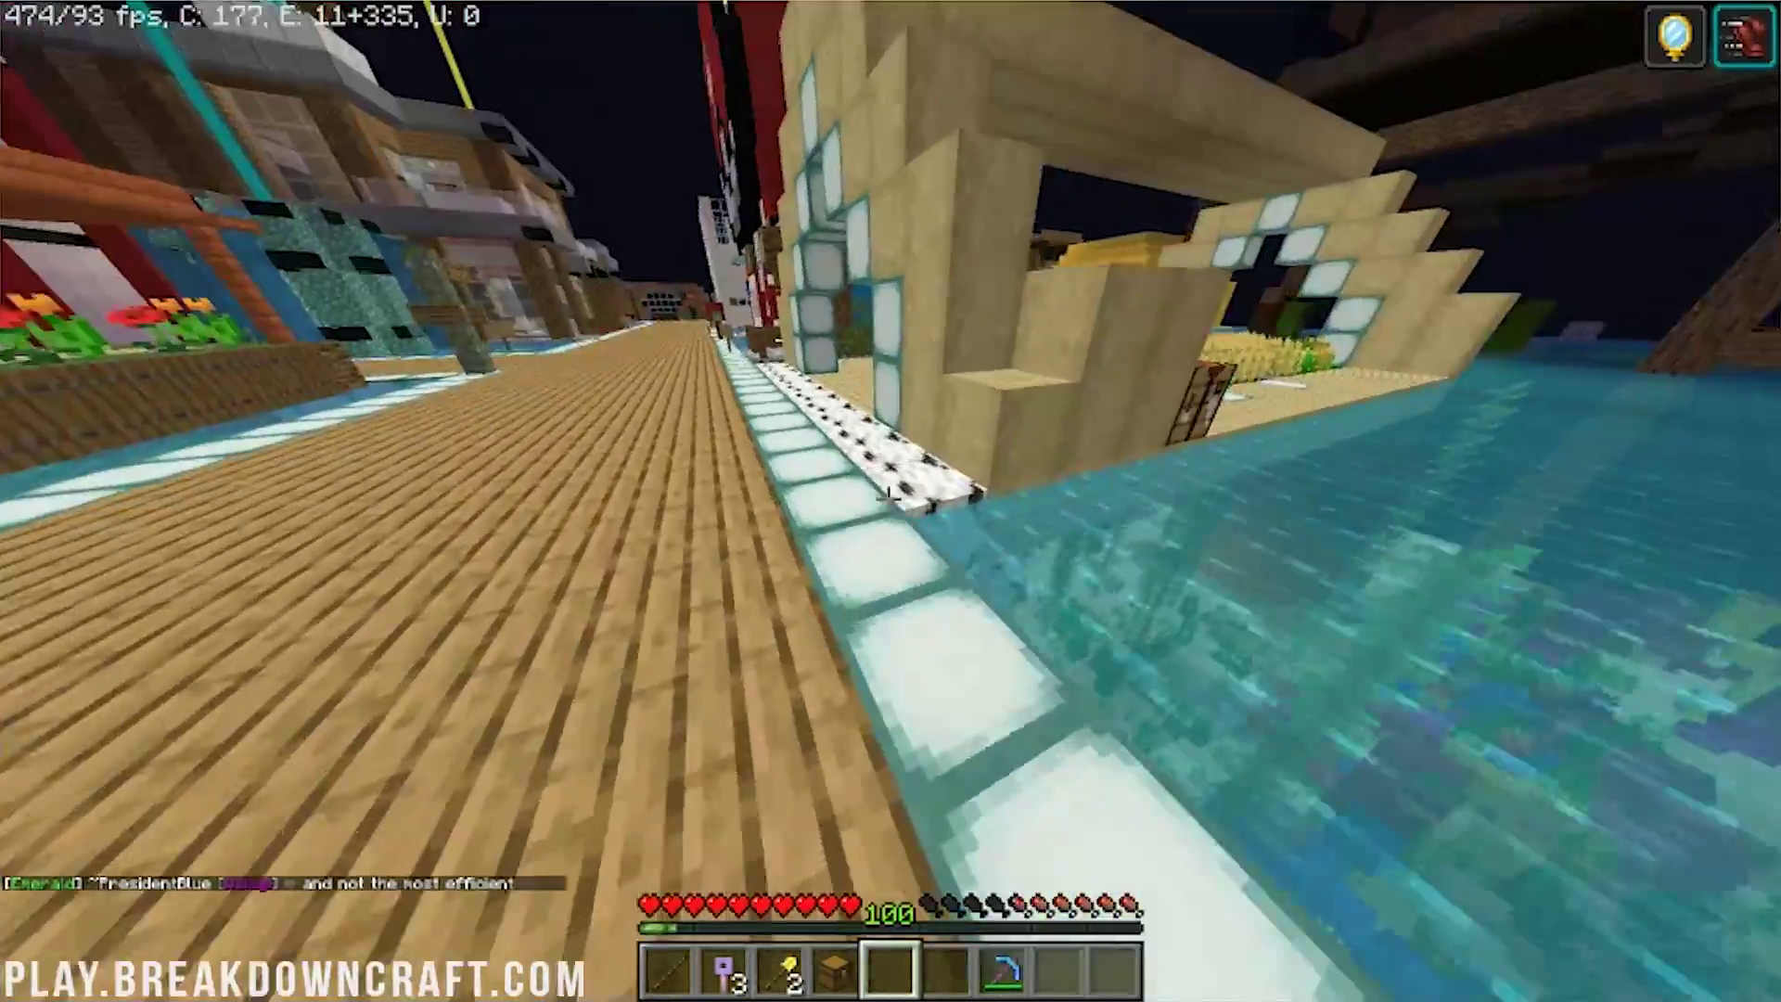
key("w")
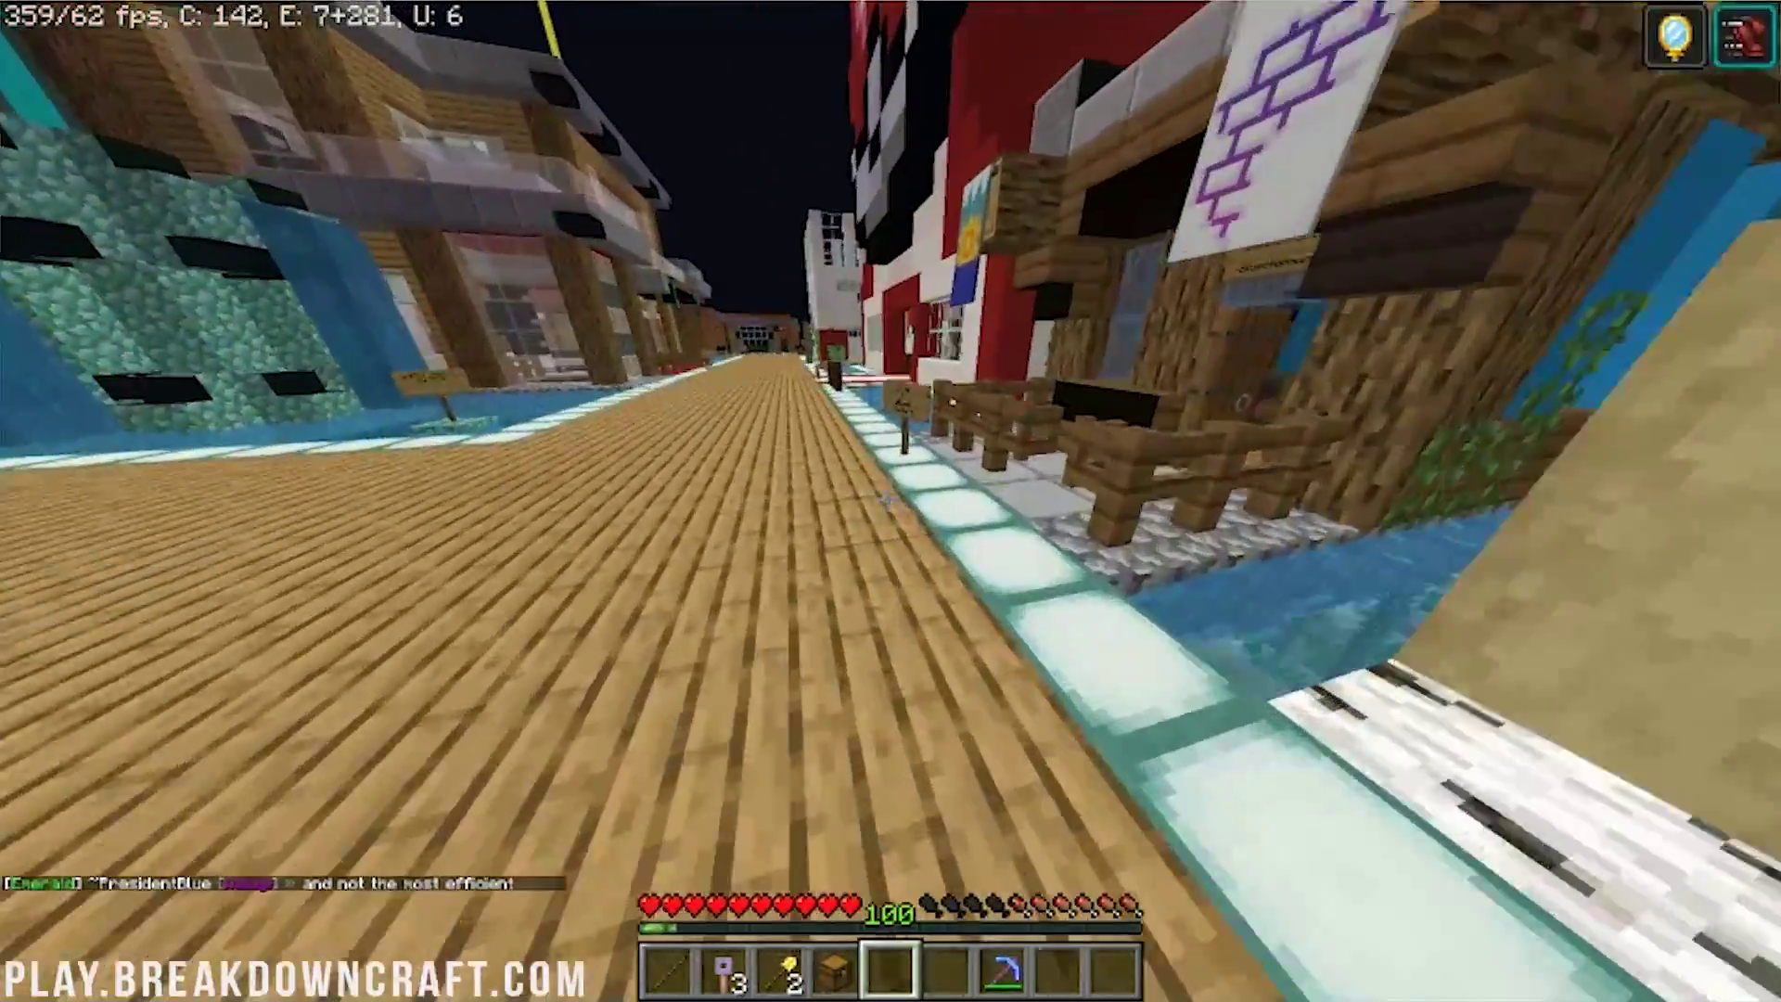
key("w")
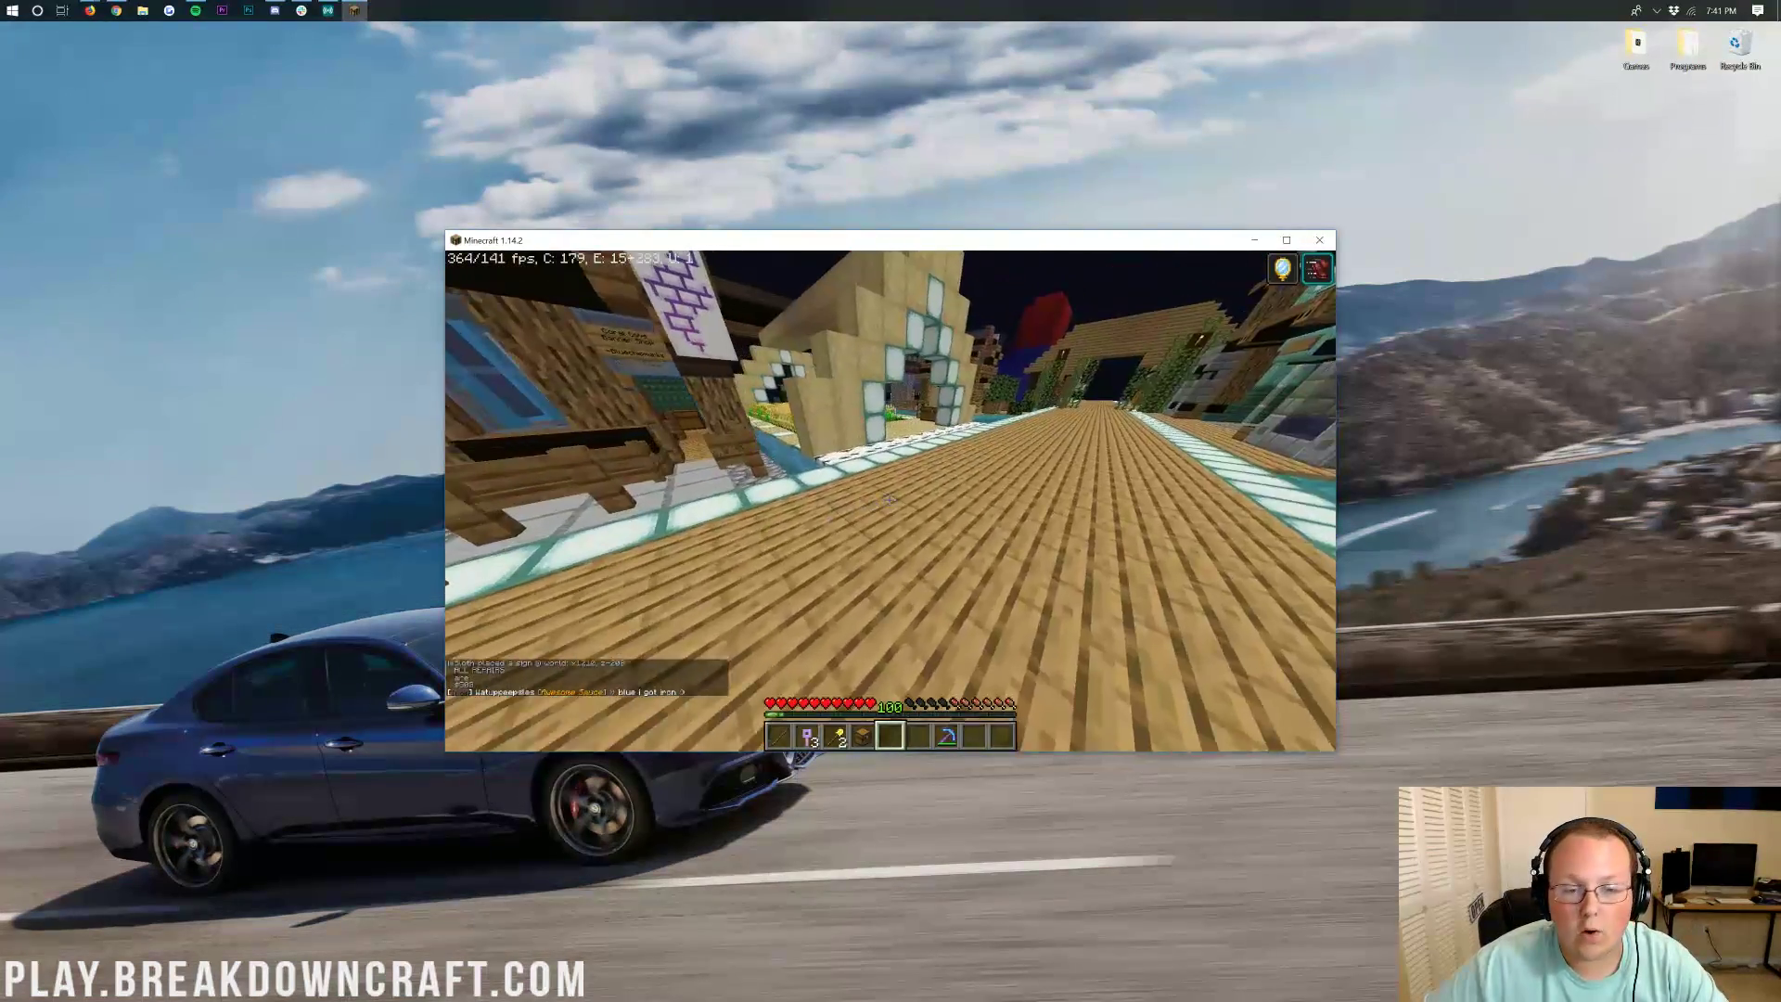
- Walk on past the sandstone house and shops toward the wooden shopfronts while watching the FPS counter
key("w")
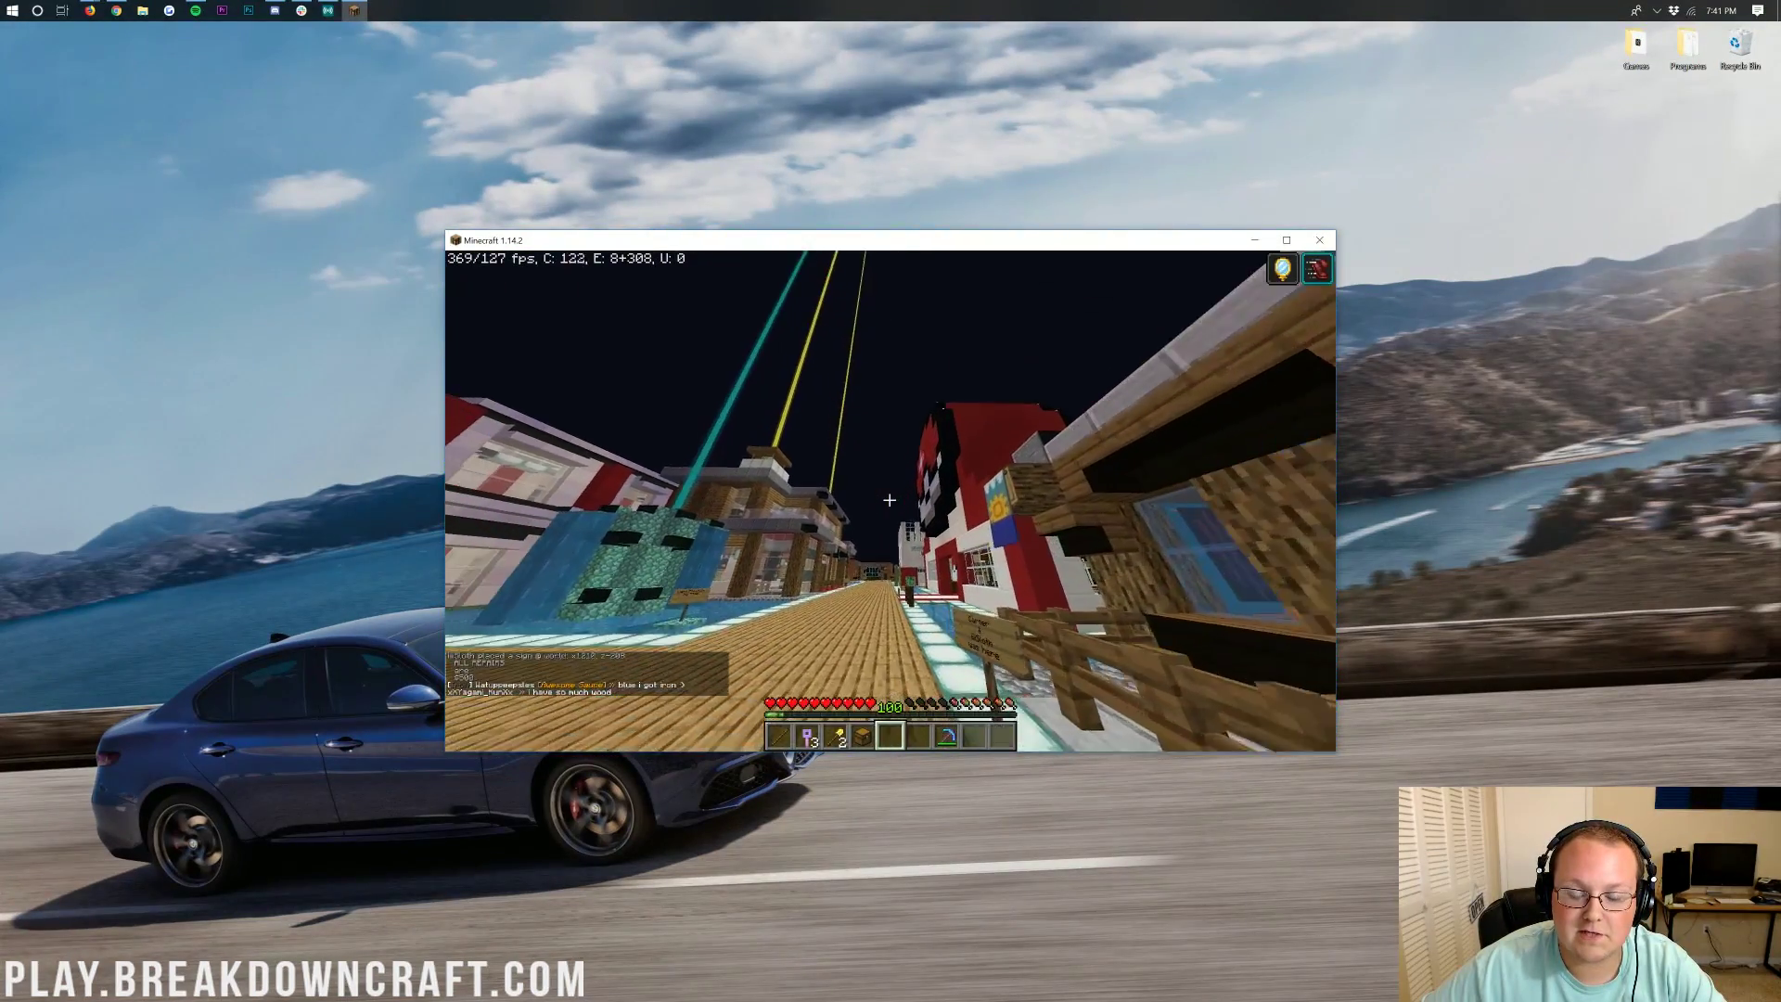
key("w")
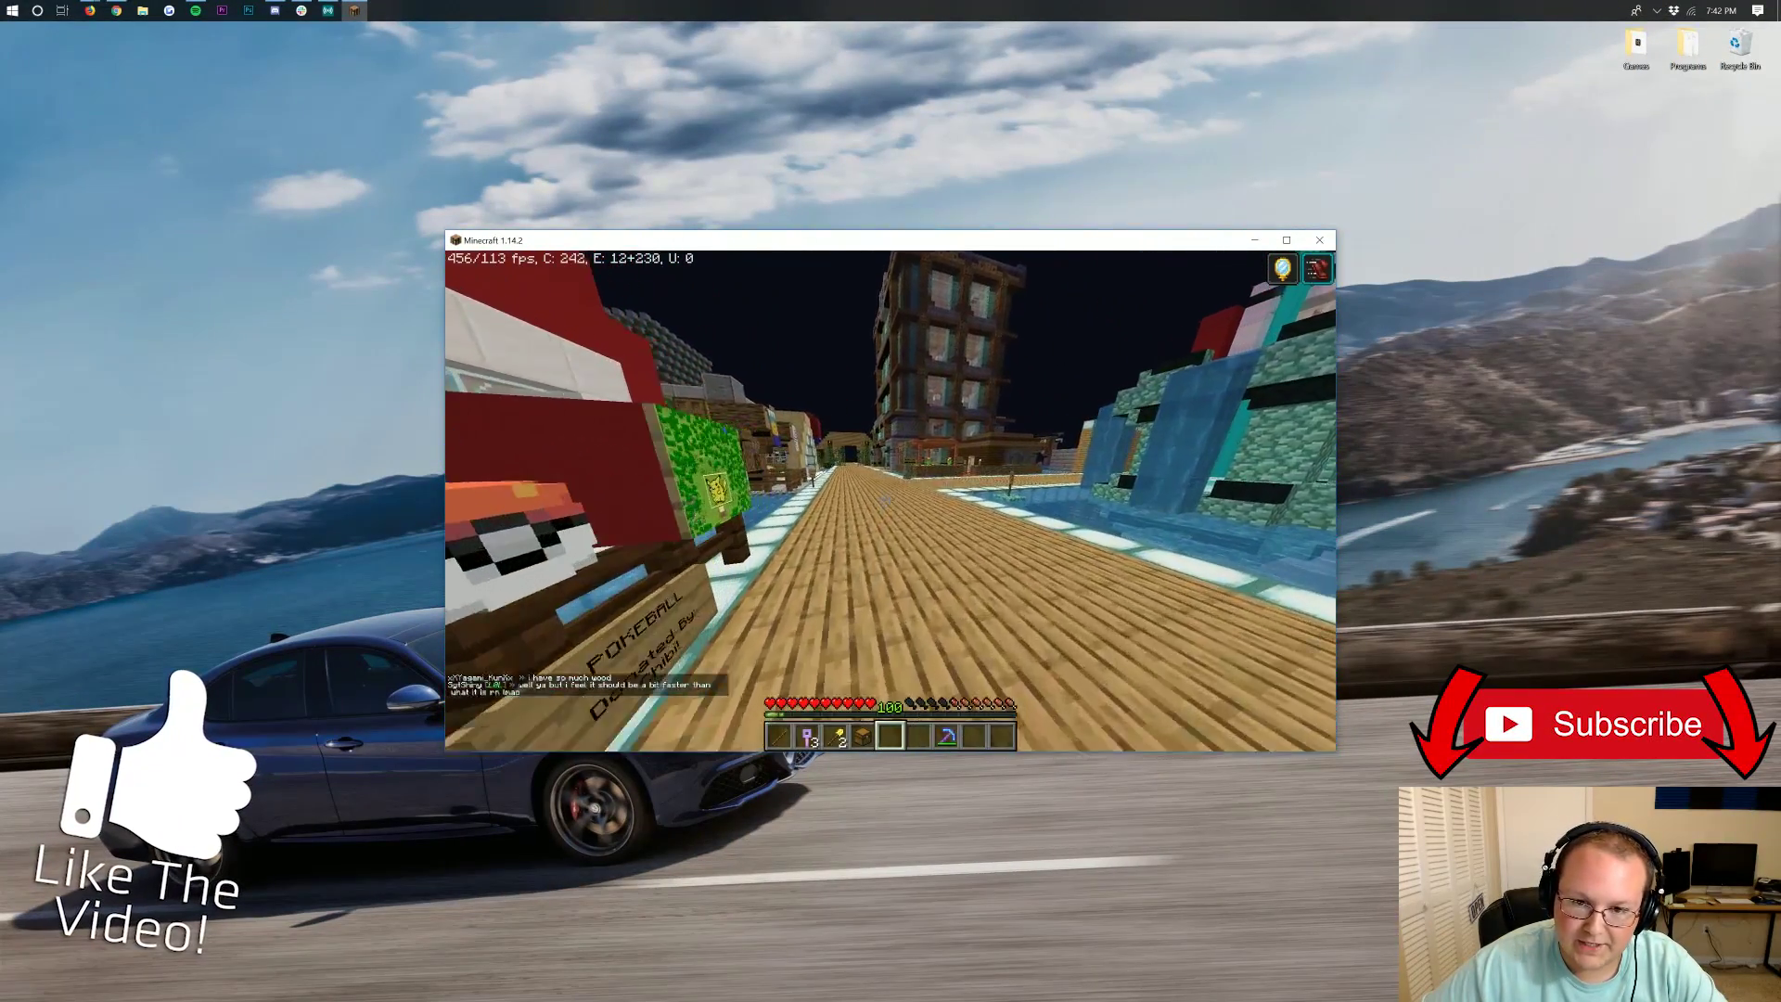
key("w")
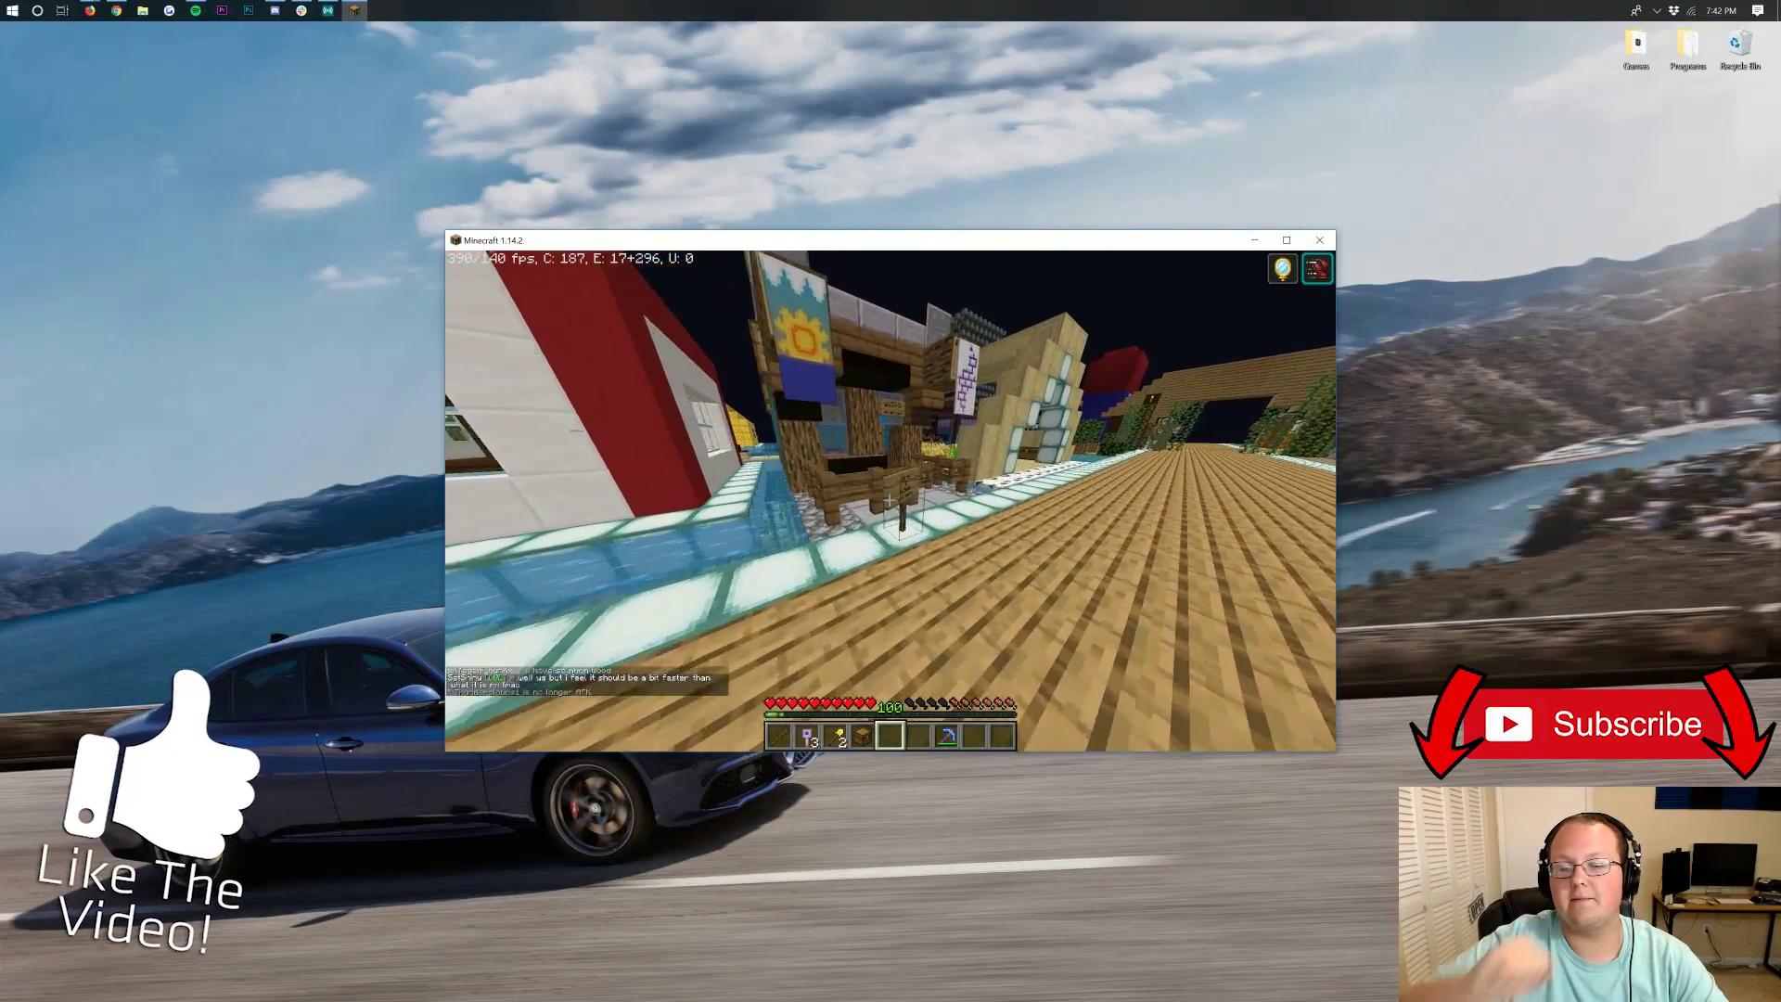
key("w")
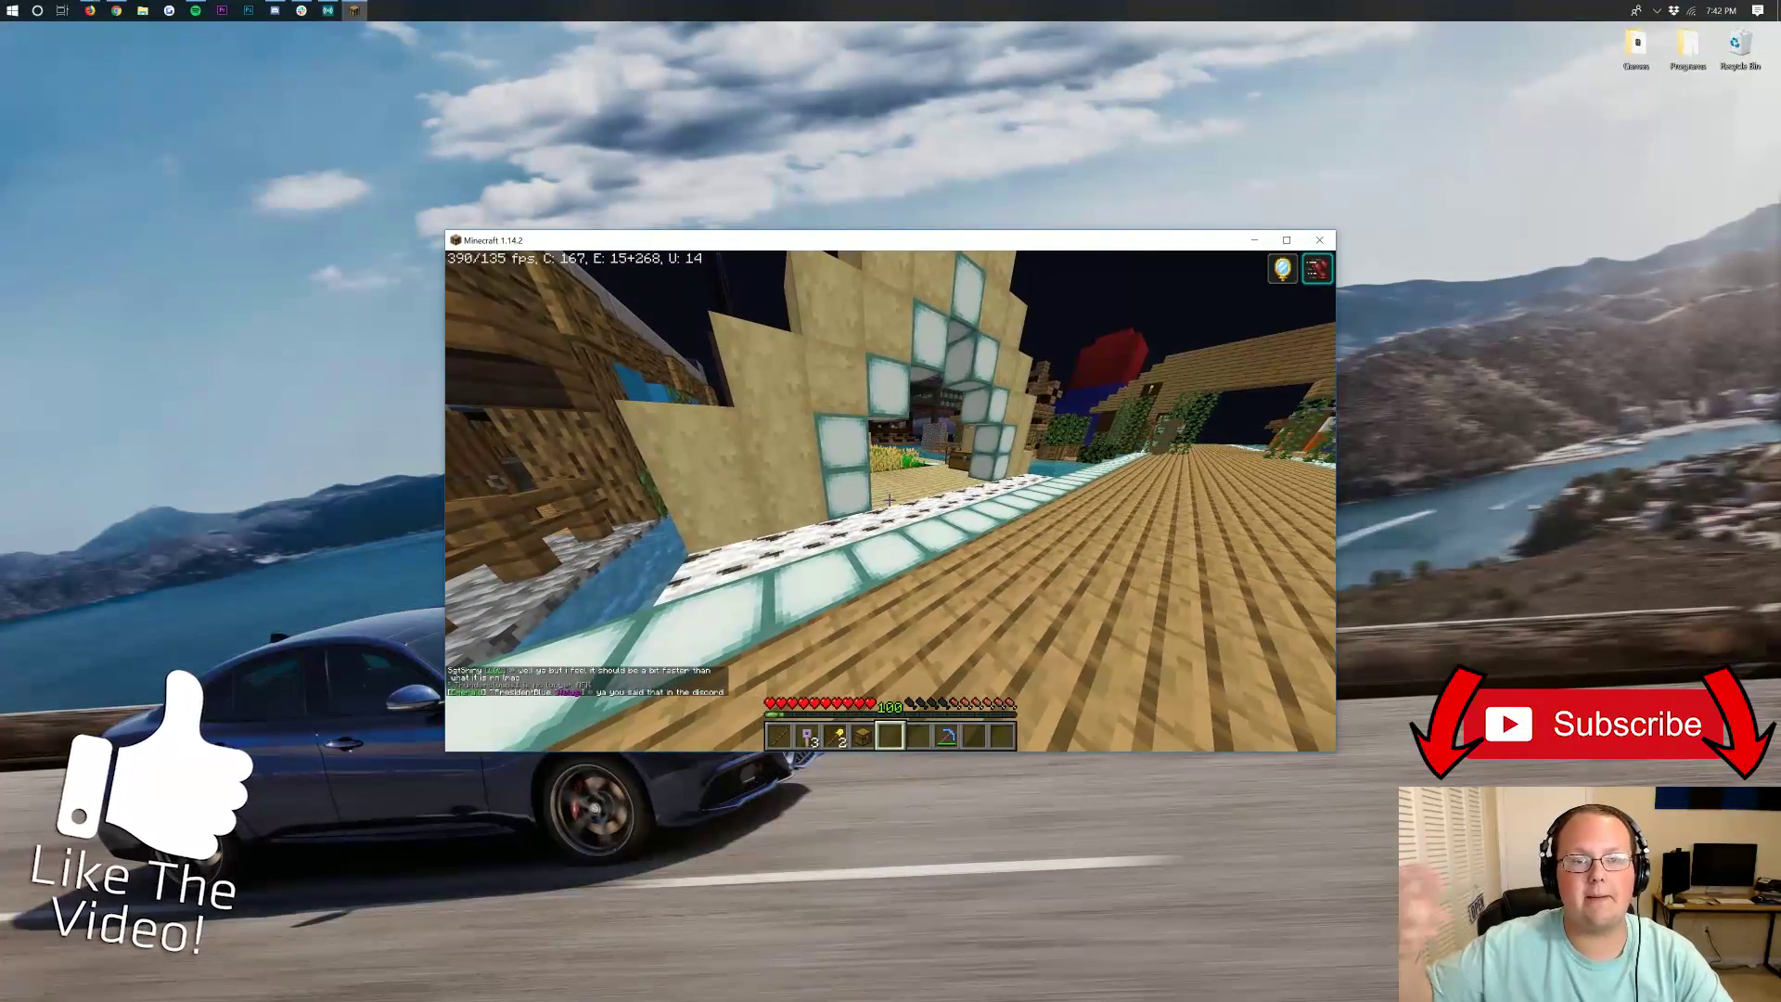